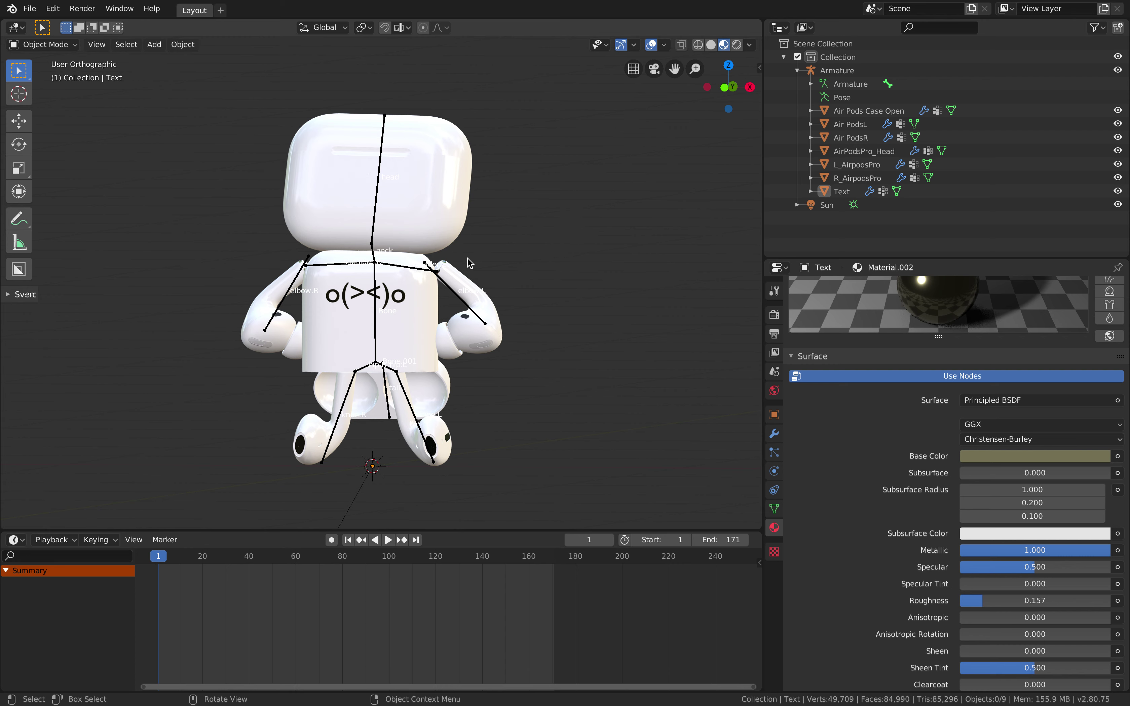
- Orbit and zoom around the robot character in Blender to inspect its side and front
middle_click_drag(422, 264, 382, 271)
scroll(383, 271, "up", 1)
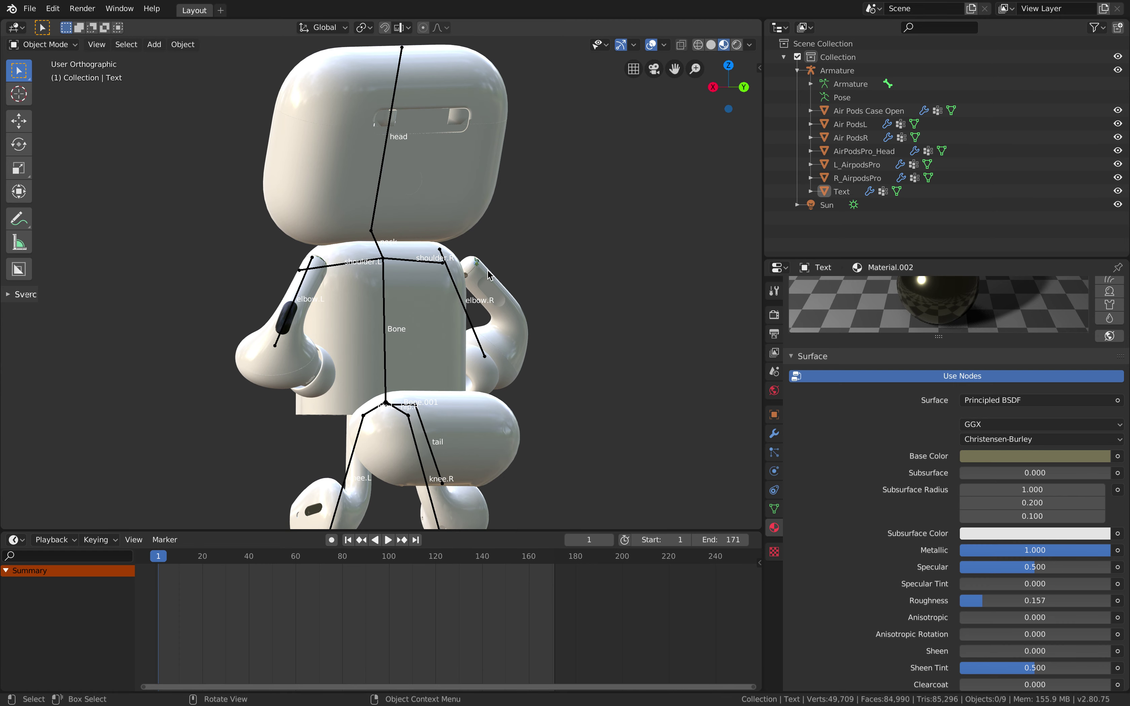
scroll(488, 274, "down", 3)
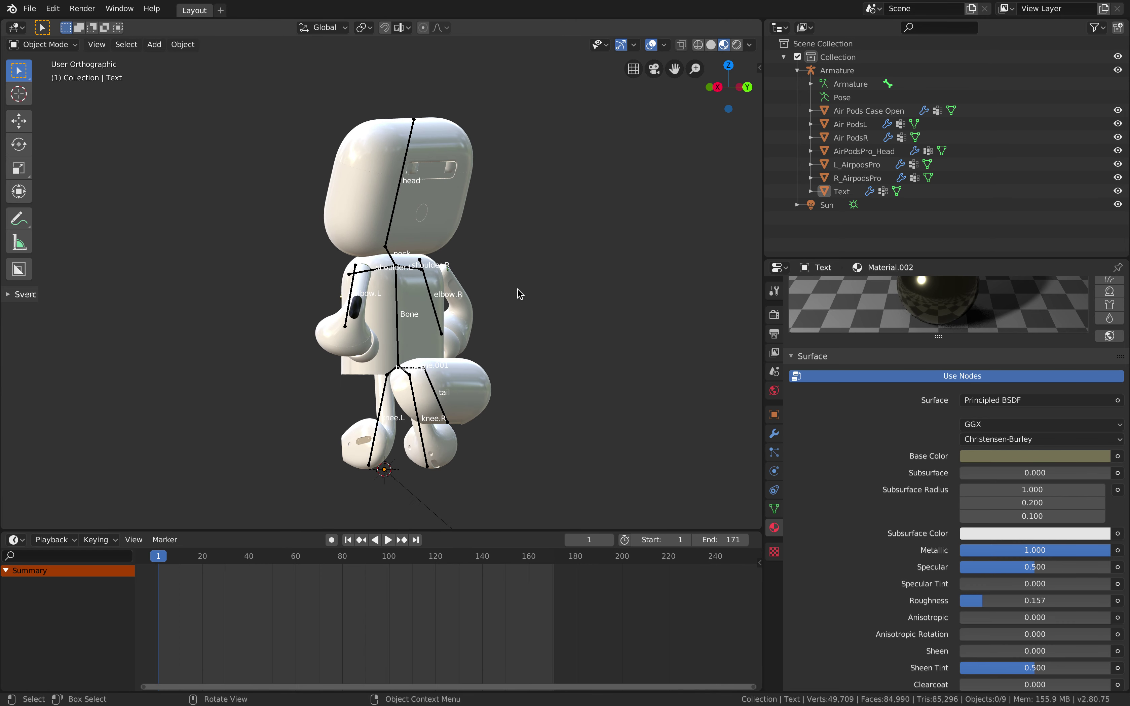
middle_click_drag(547, 298, 517, 304)
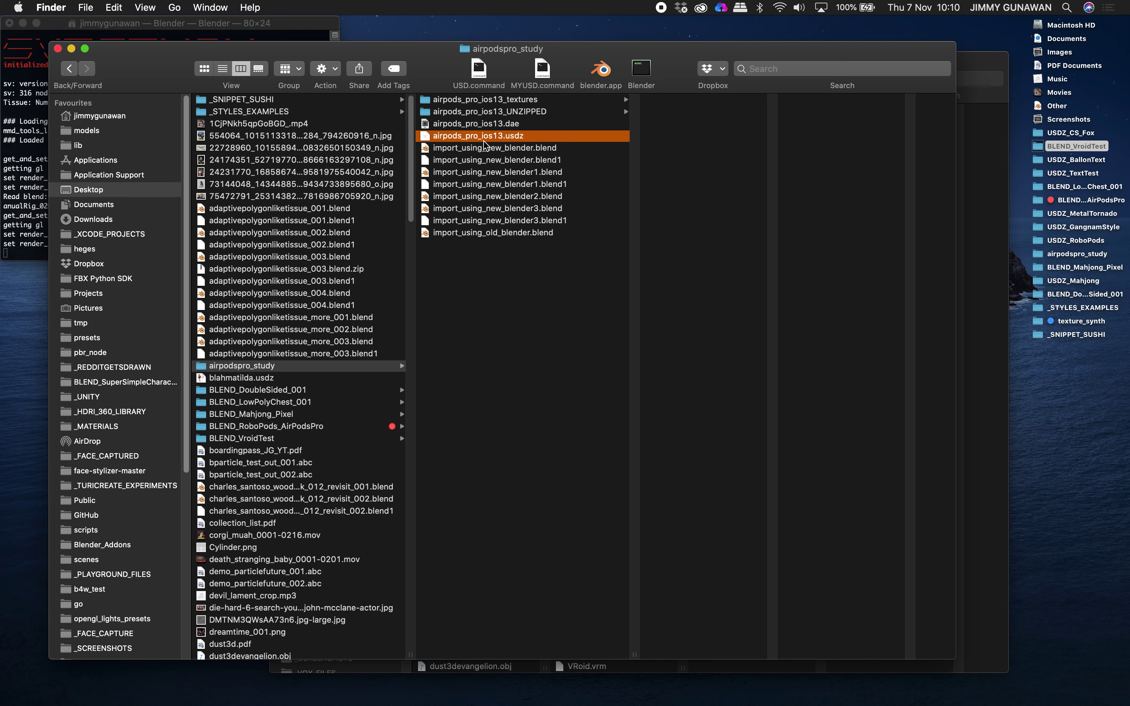
- Preview airpods_pro_ios13.usdz in Quick Look, enlarged, turning it to front and top-down views
key("space")
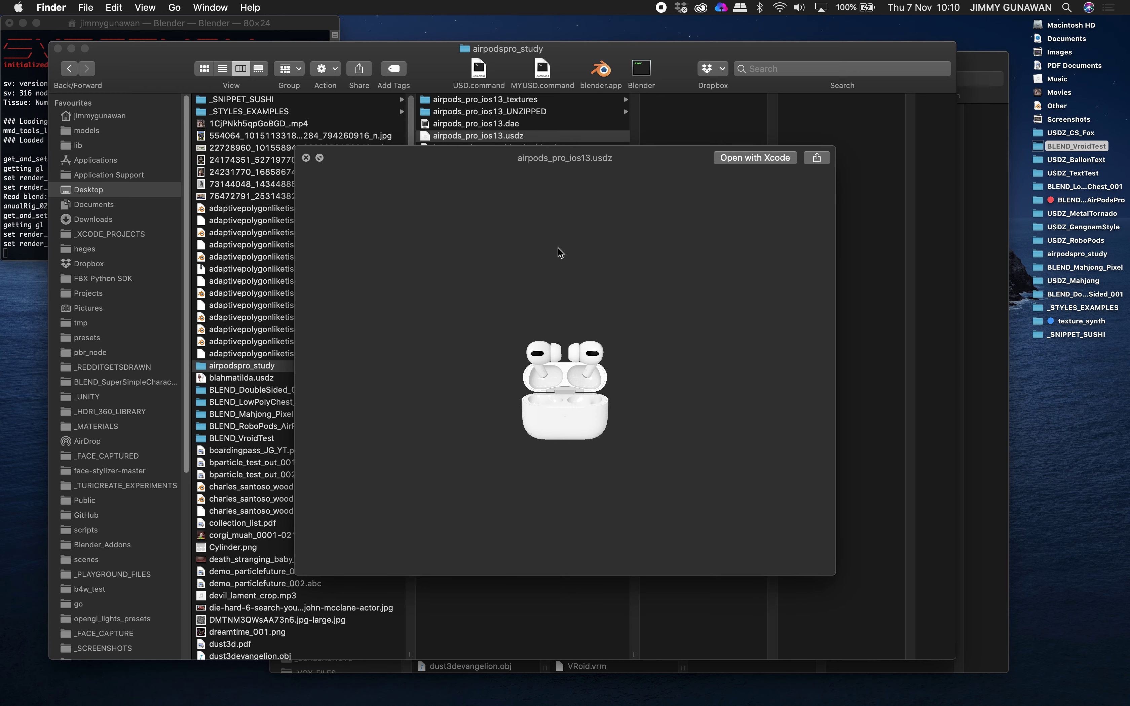
left_click_drag(612, 340, 577, 335)
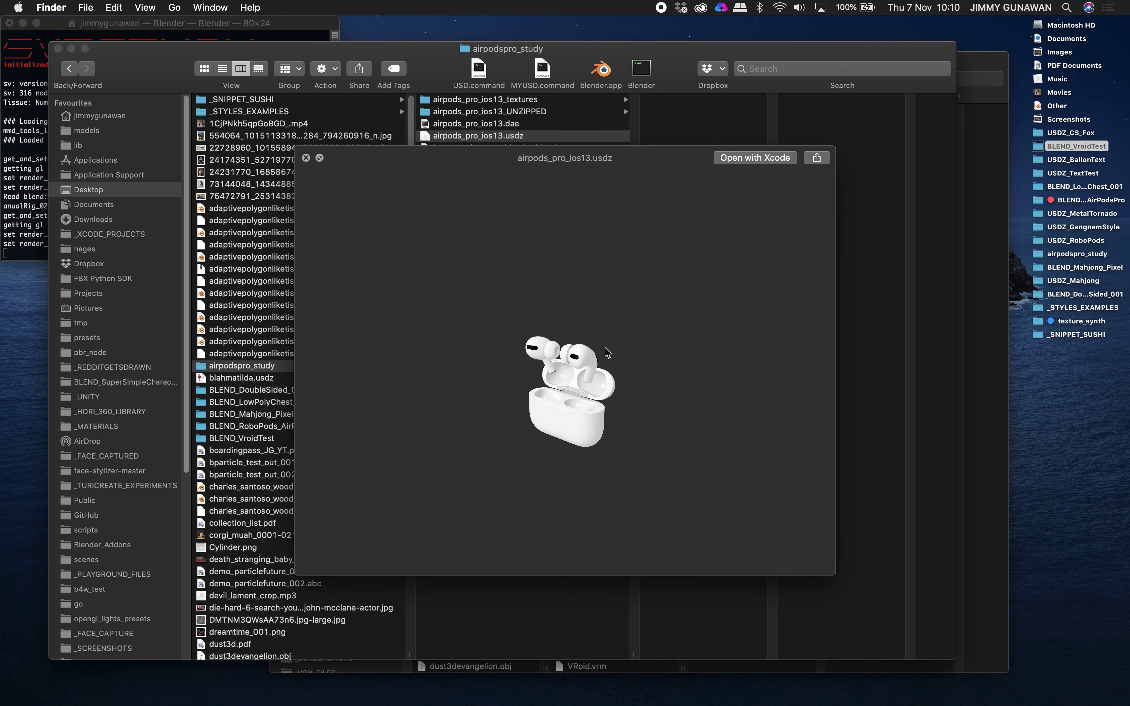
scroll(606, 311, "up", 10)
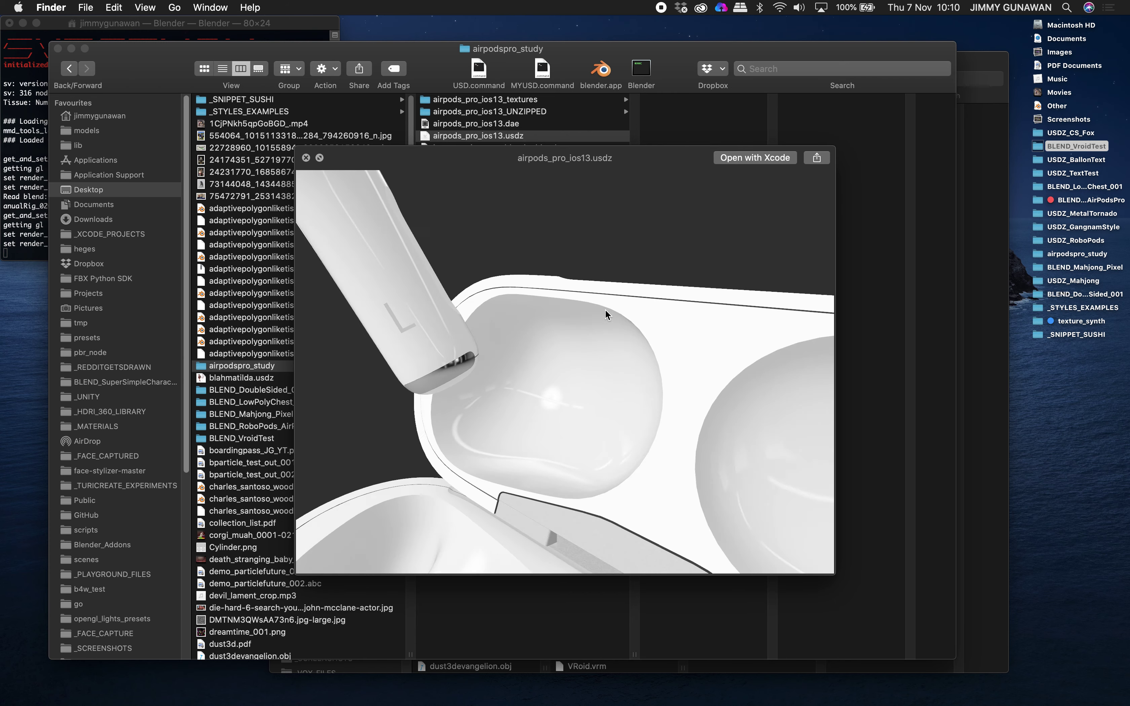
scroll(605, 309, "down", 8)
left_click_drag(599, 322, 654, 302)
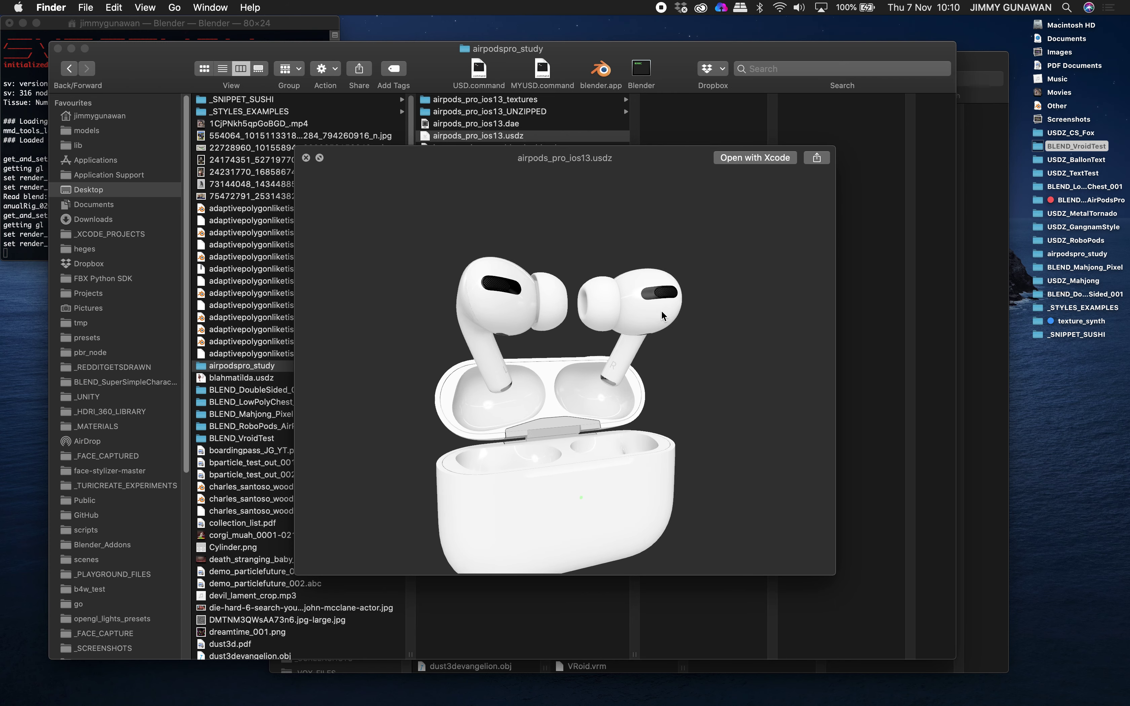
left_click_drag(835, 579, 854, 628)
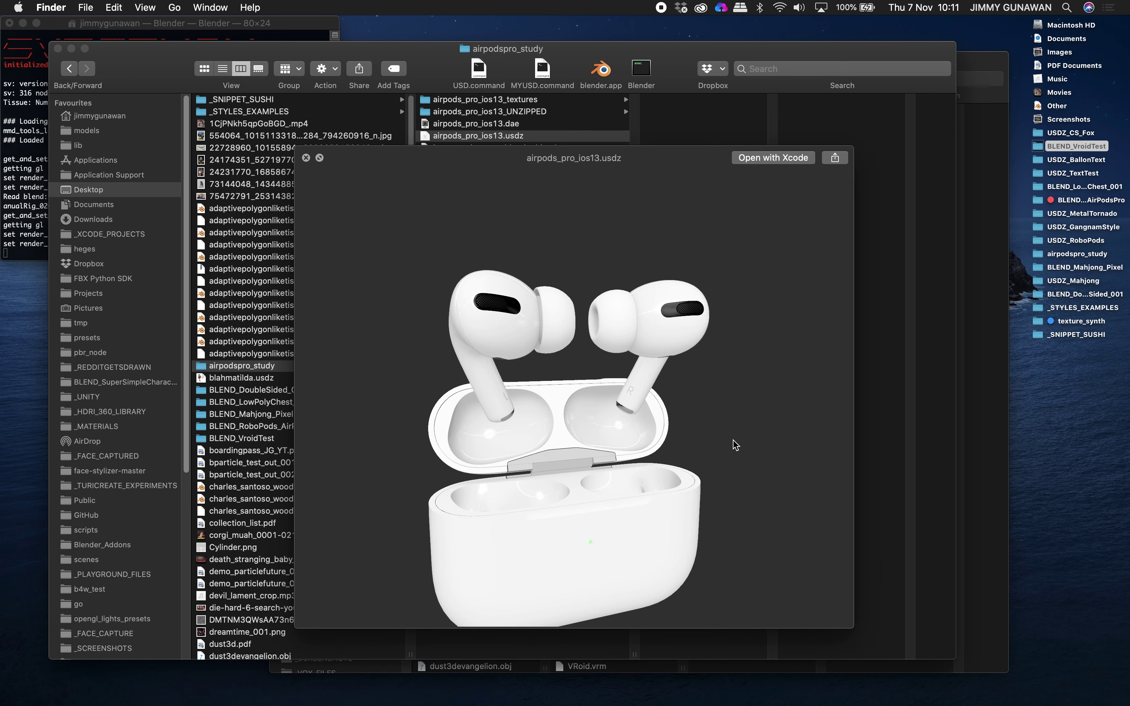
left_click_drag(733, 441, 655, 462)
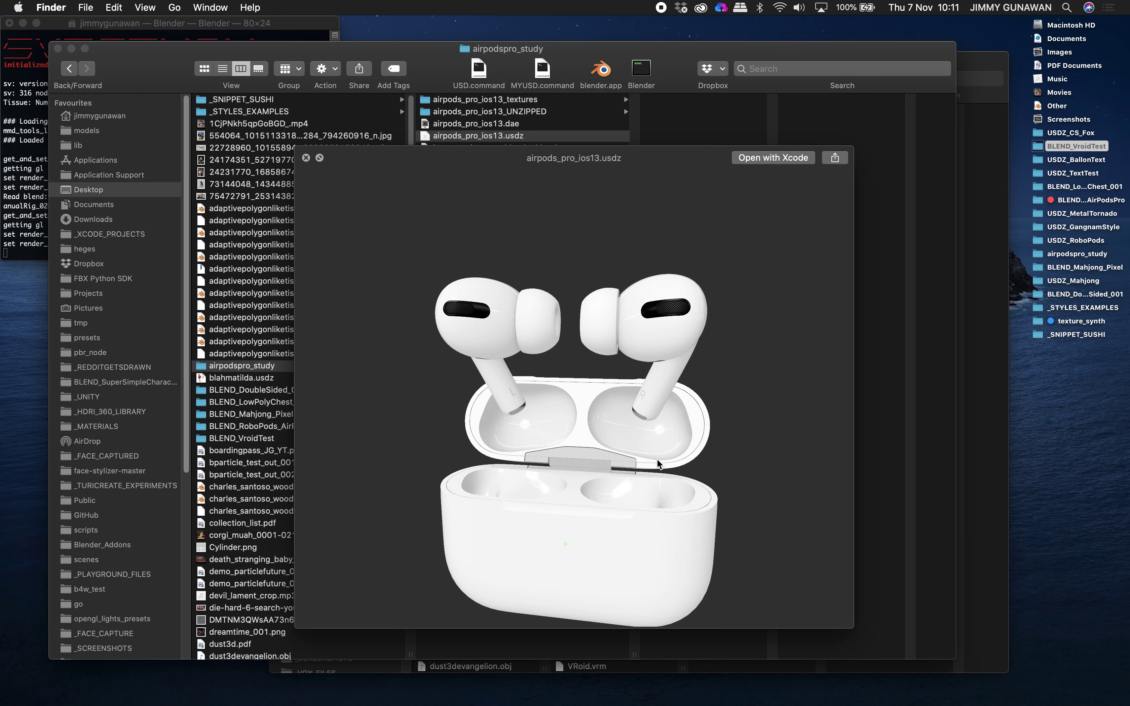
- Pass through Blender to the tech reviewer's Twitter profile in the browser
key("ctrl+Right")
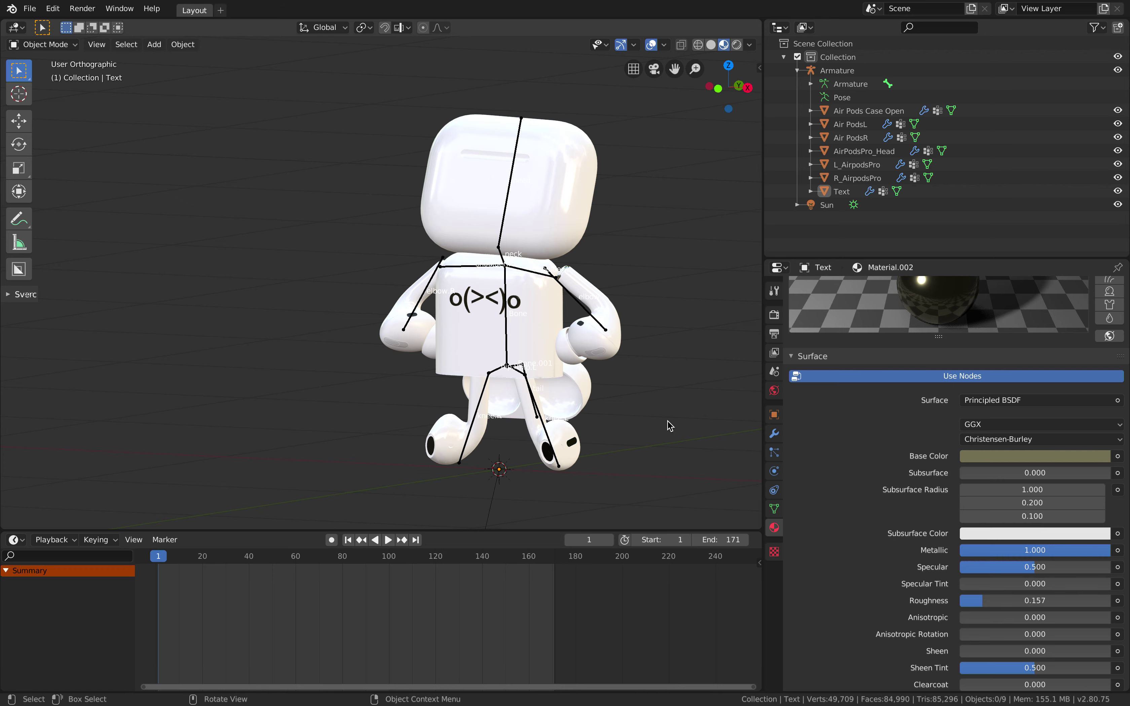
middle_click_drag(676, 394, 659, 334)
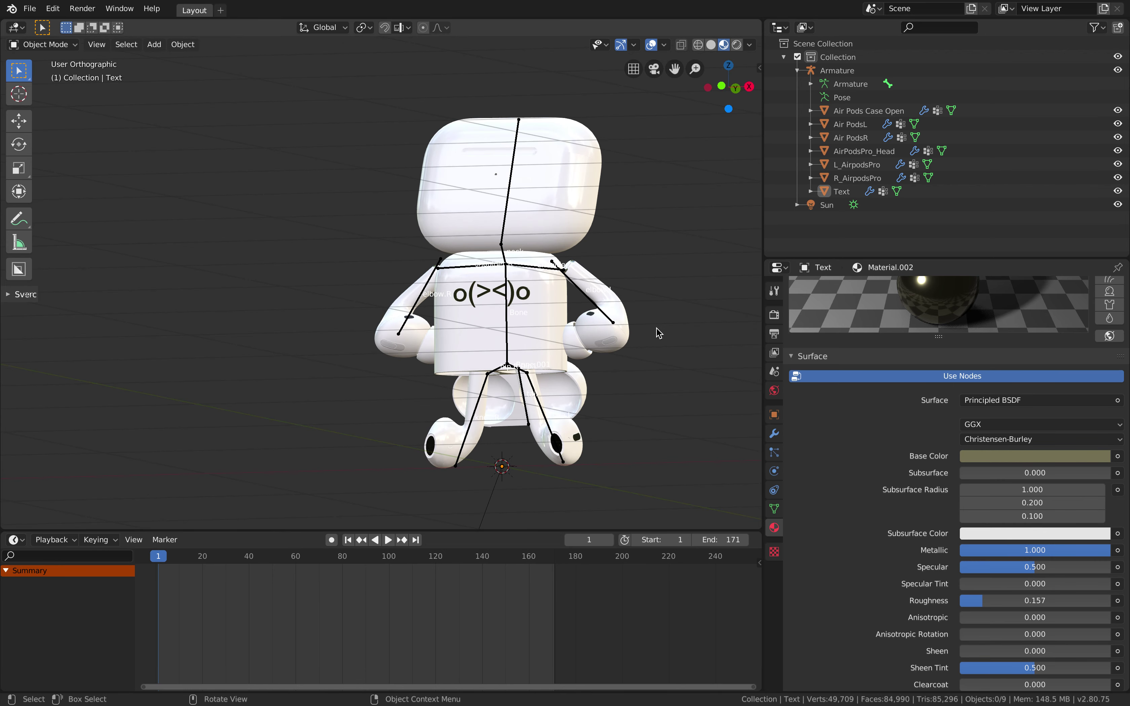
key("ctrl+Right")
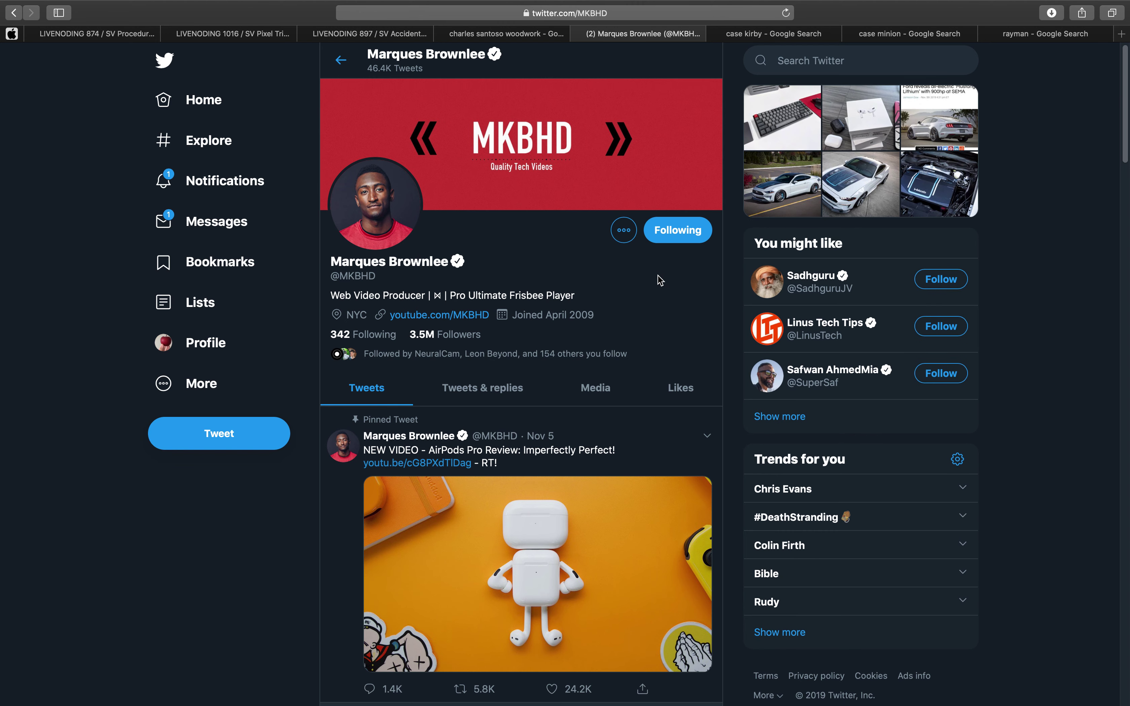
scroll(654, 285, "down", 1)
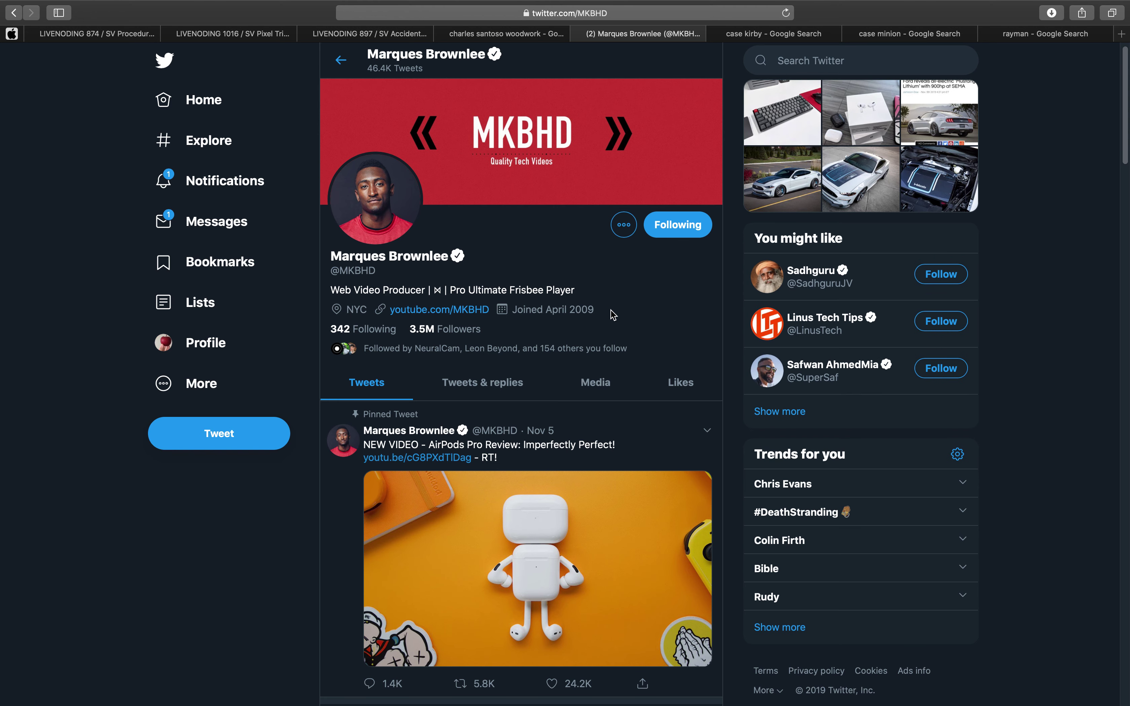
scroll(631, 313, "up", 1)
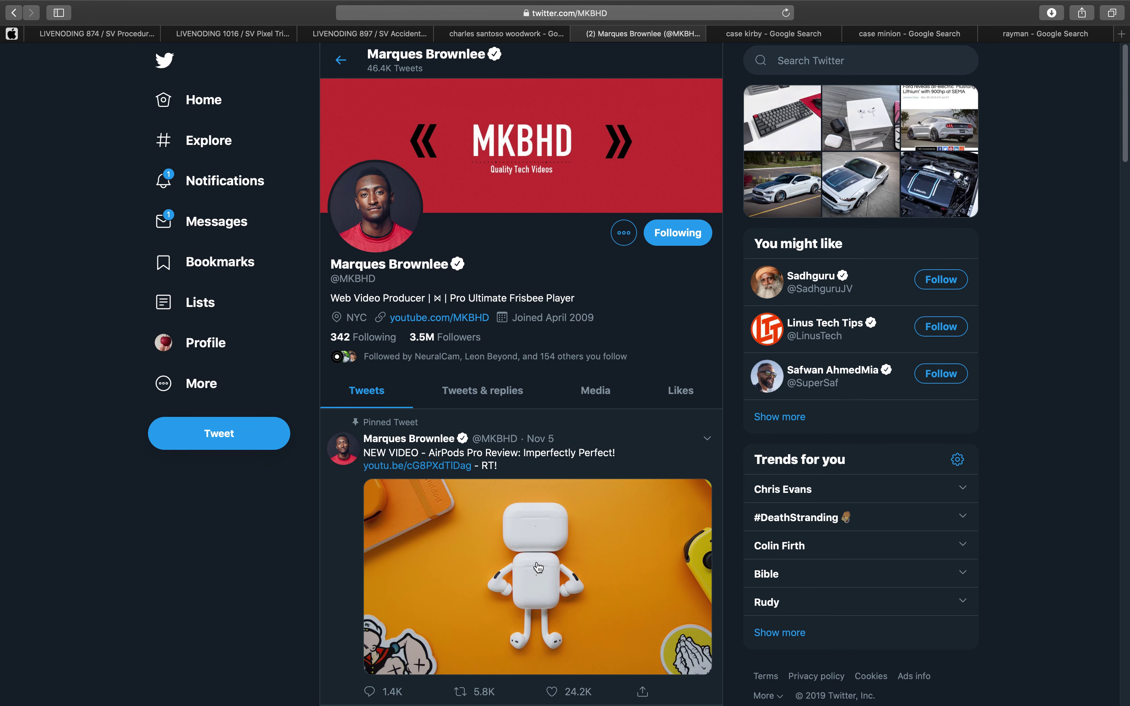
scroll(551, 542, "down", 1)
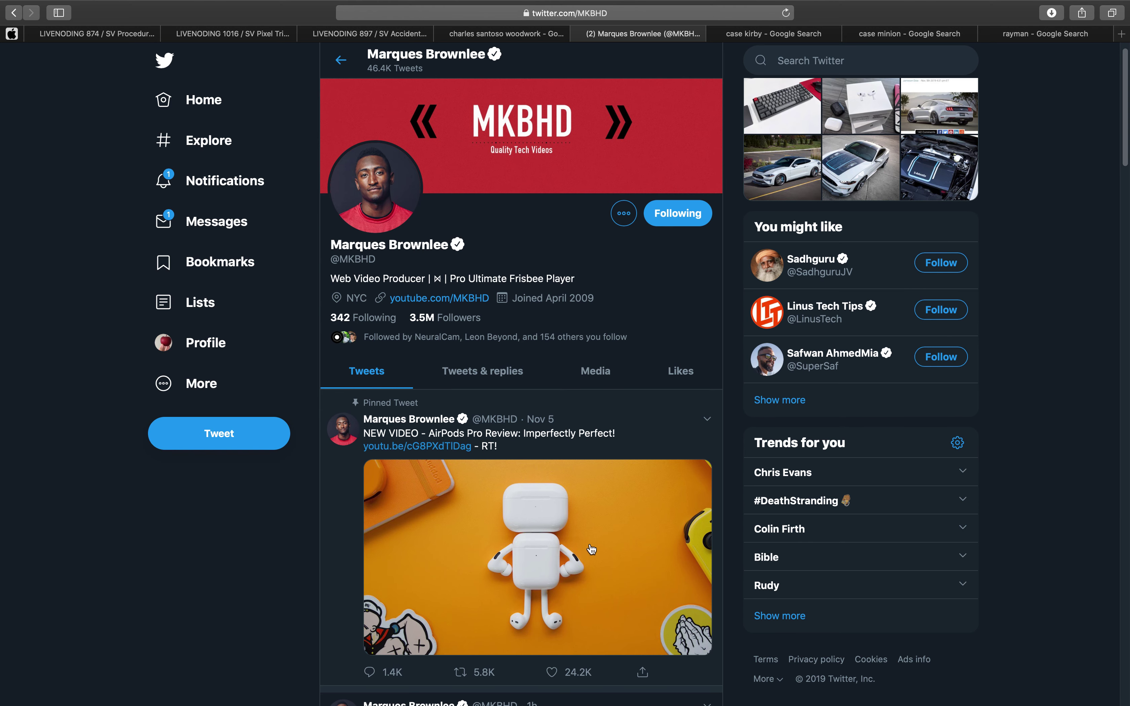
scroll(583, 481, "down", 1)
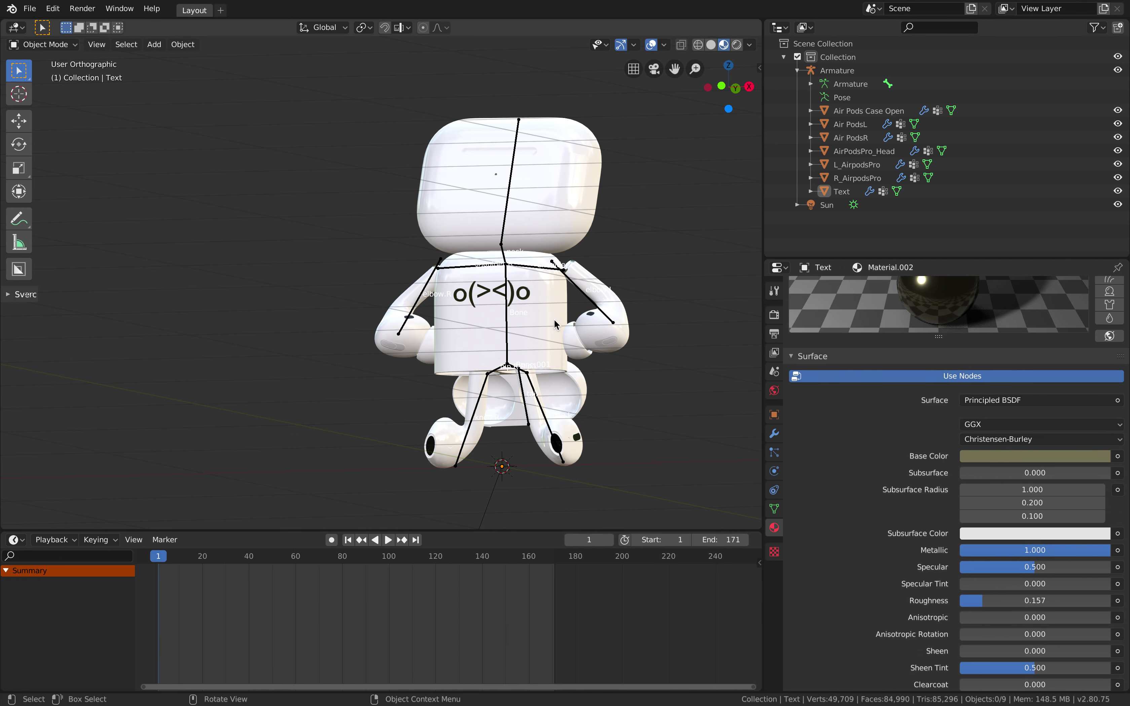
- Select the AirPodsPro_Head object to show its AirPodsWhite material, orbiting around the robot
mouse_move(554, 321)
middle_mouse_down()
mouse_move(429, 323)
mouse_move(547, 323)
middle_mouse_up()
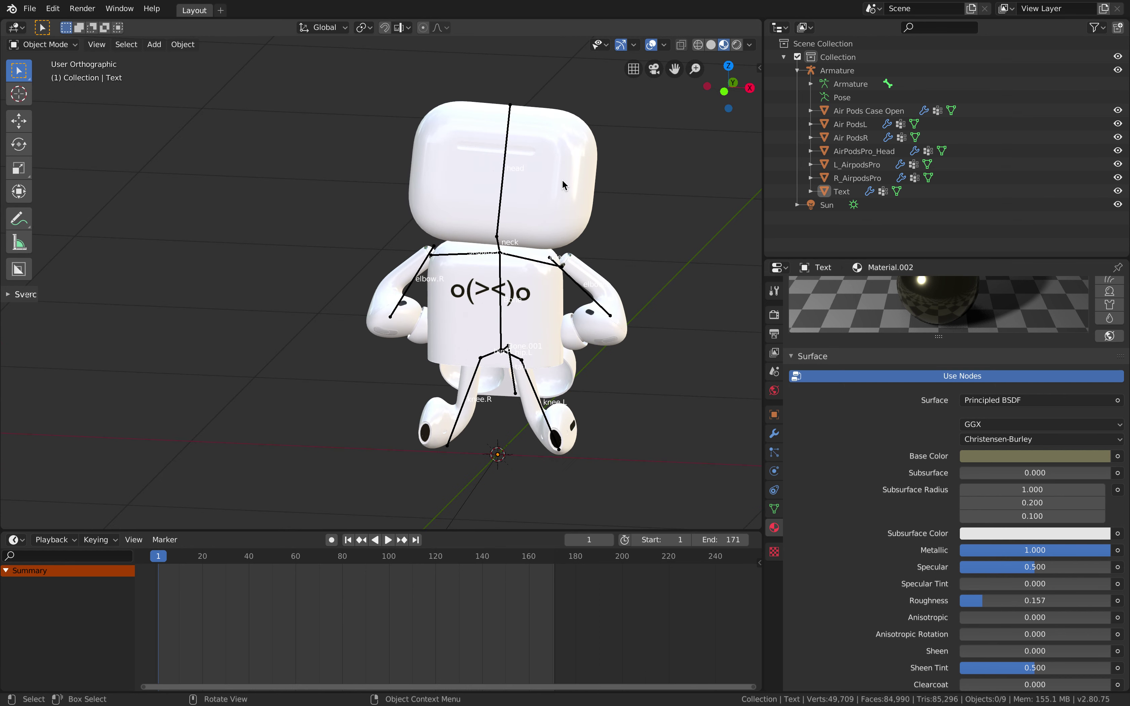
left_click(562, 179)
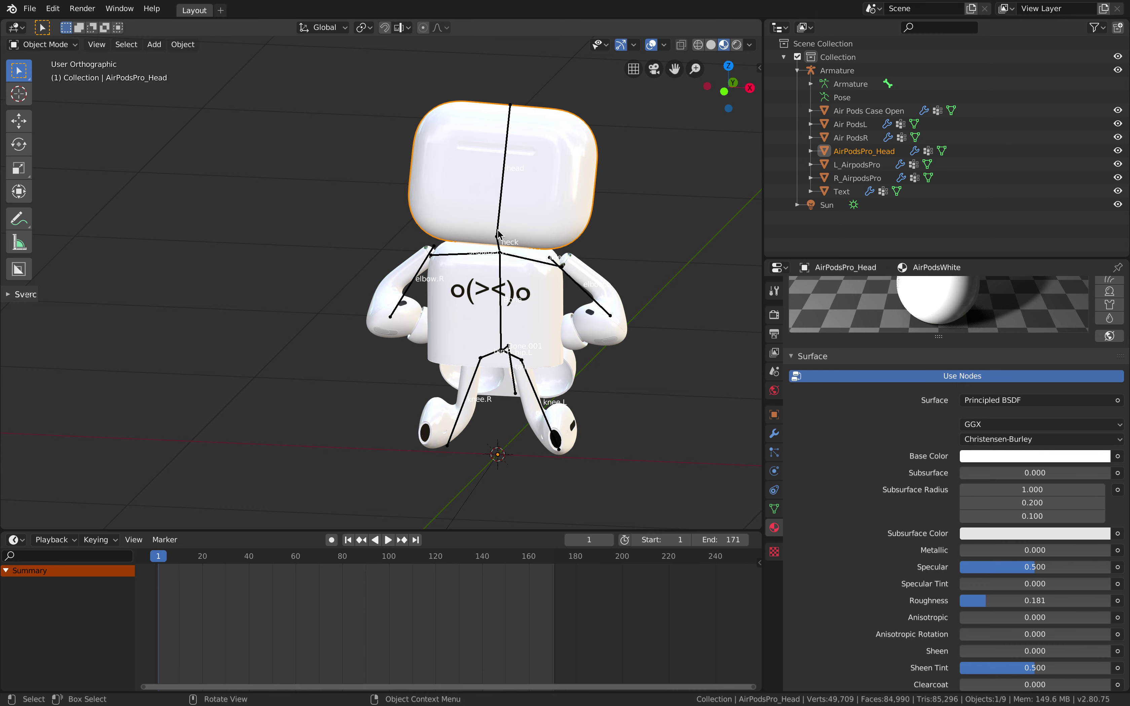
middle_click_drag(532, 246, 483, 237)
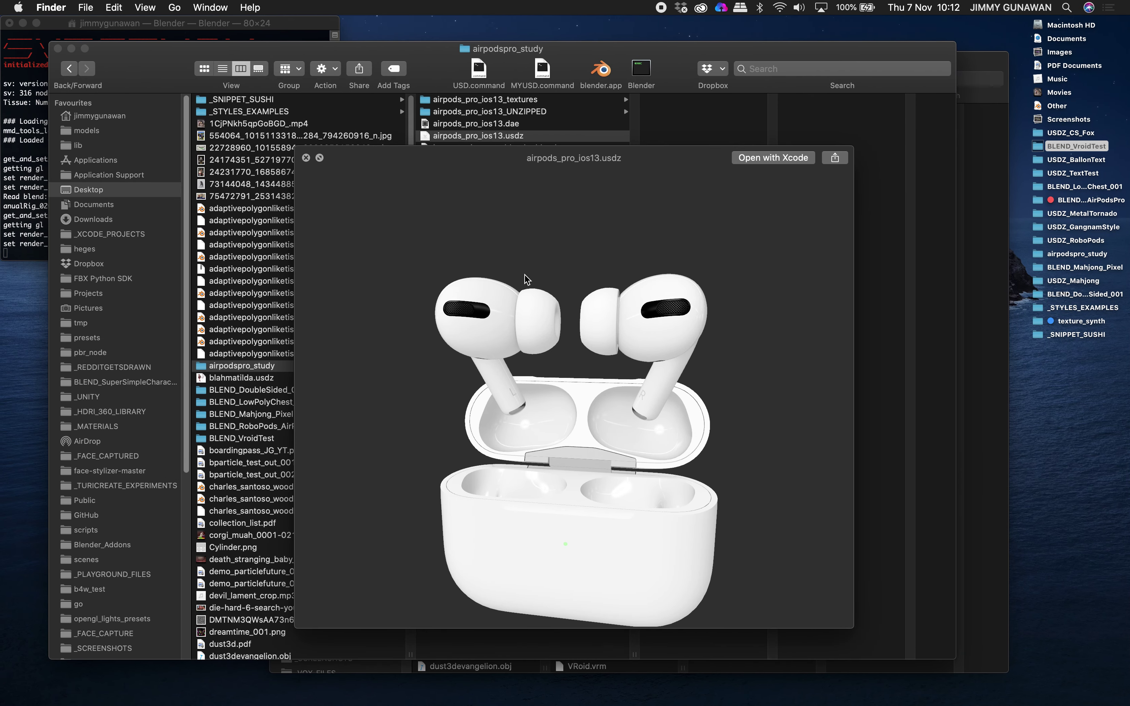
- Rotate the AirPods Pro preview to view the case's back and top, then close it
left_click_drag(533, 294, 526, 505)
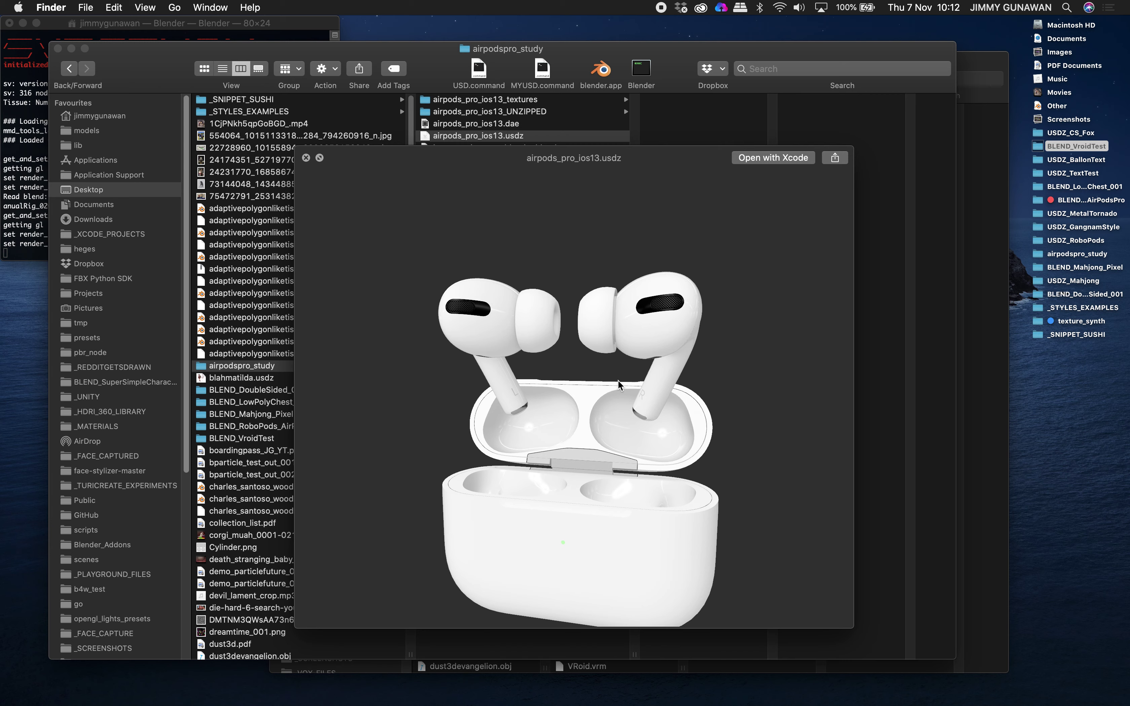
left_click_drag(616, 379, 511, 335)
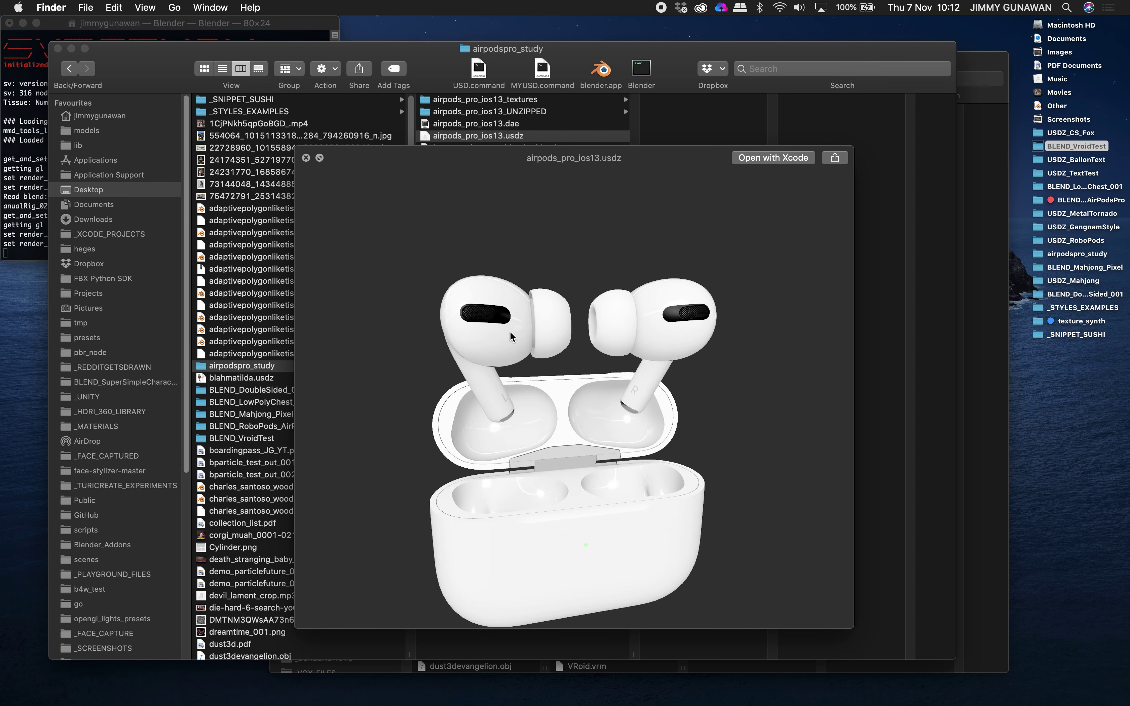
left_click(307, 158)
- Back in Blender, orbit and zoom around the robot, viewing it tilted from below-left
key("ctrl+Right")
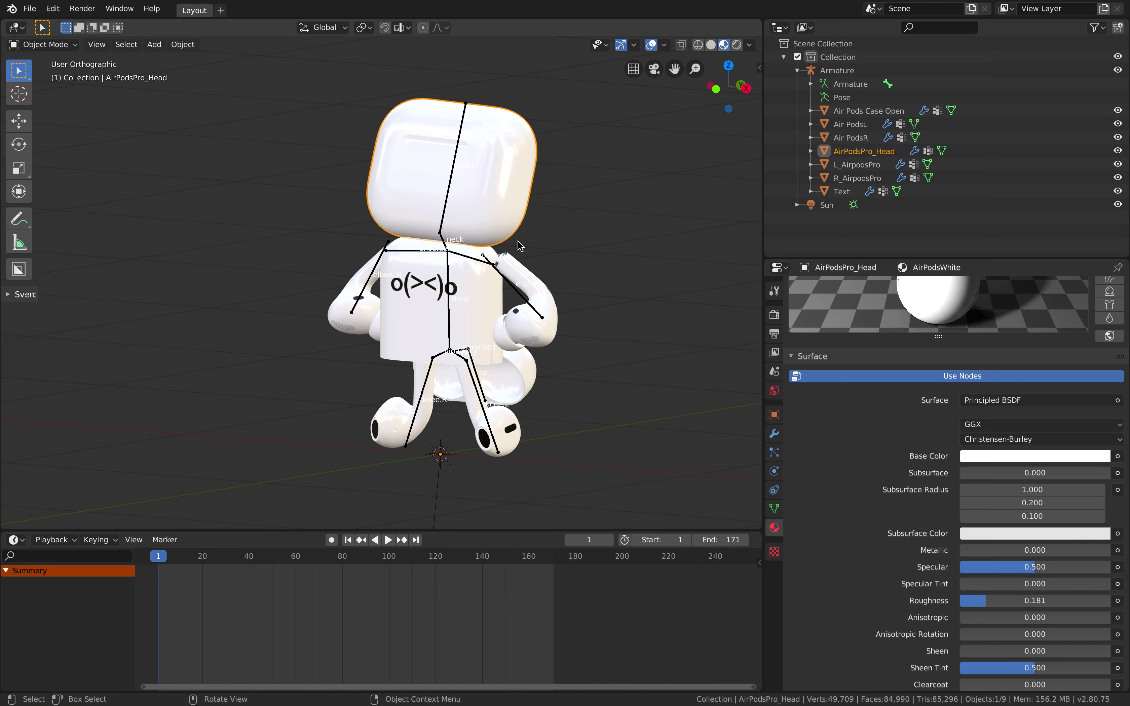
middle_click_drag(497, 241, 577, 284)
scroll(498, 275, "up", 3)
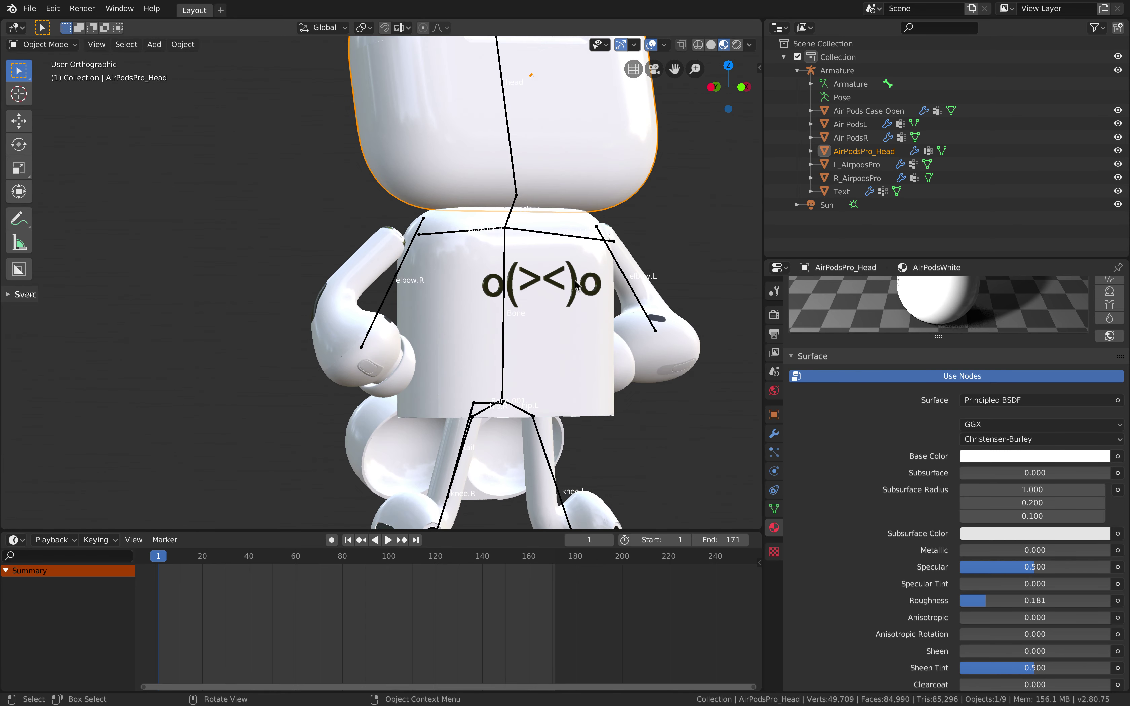
scroll(577, 284, "down", 2)
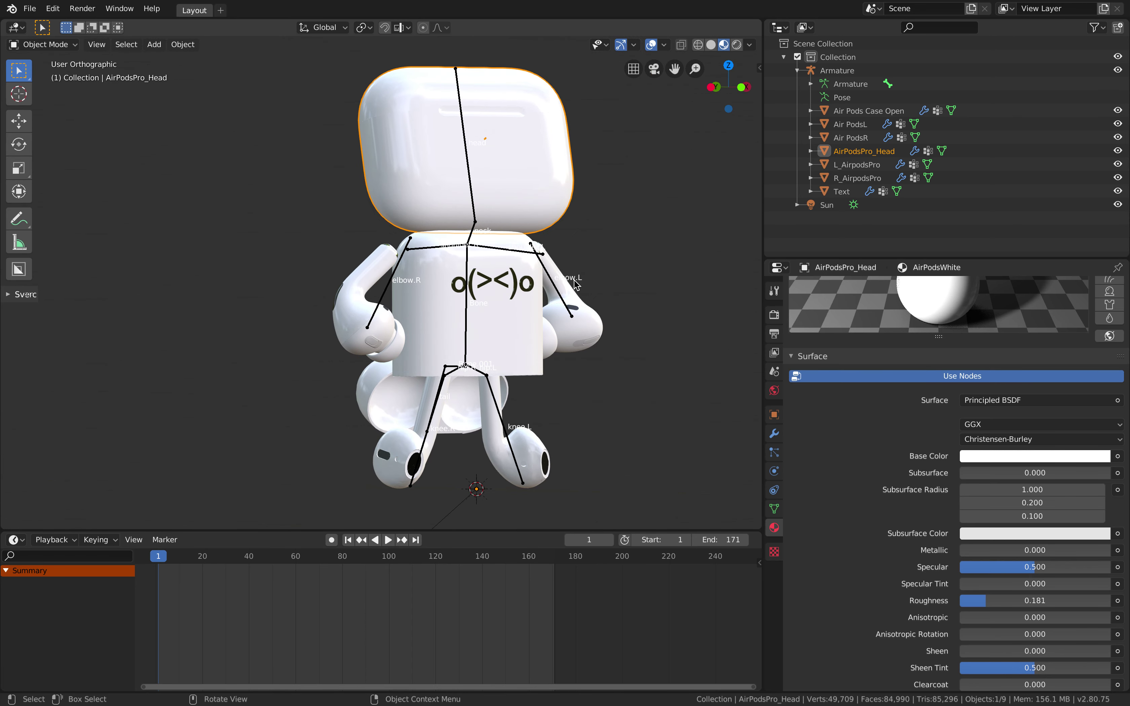
middle_click_drag(573, 283, 556, 312)
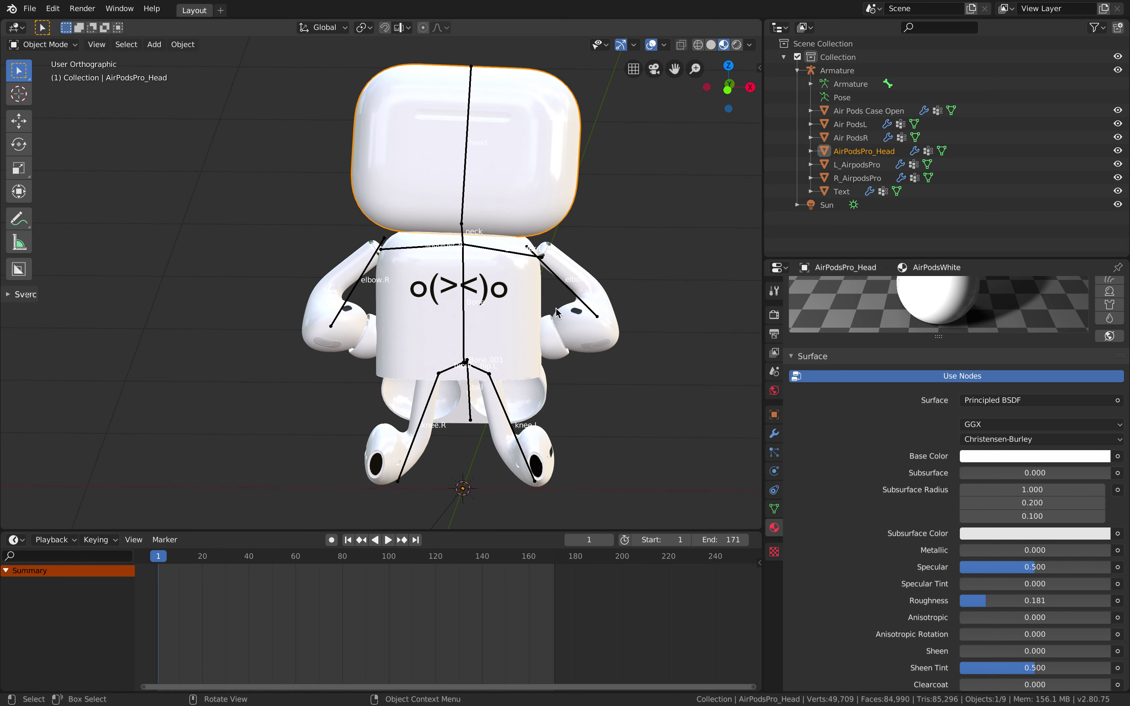
scroll(354, 343, "up", 4)
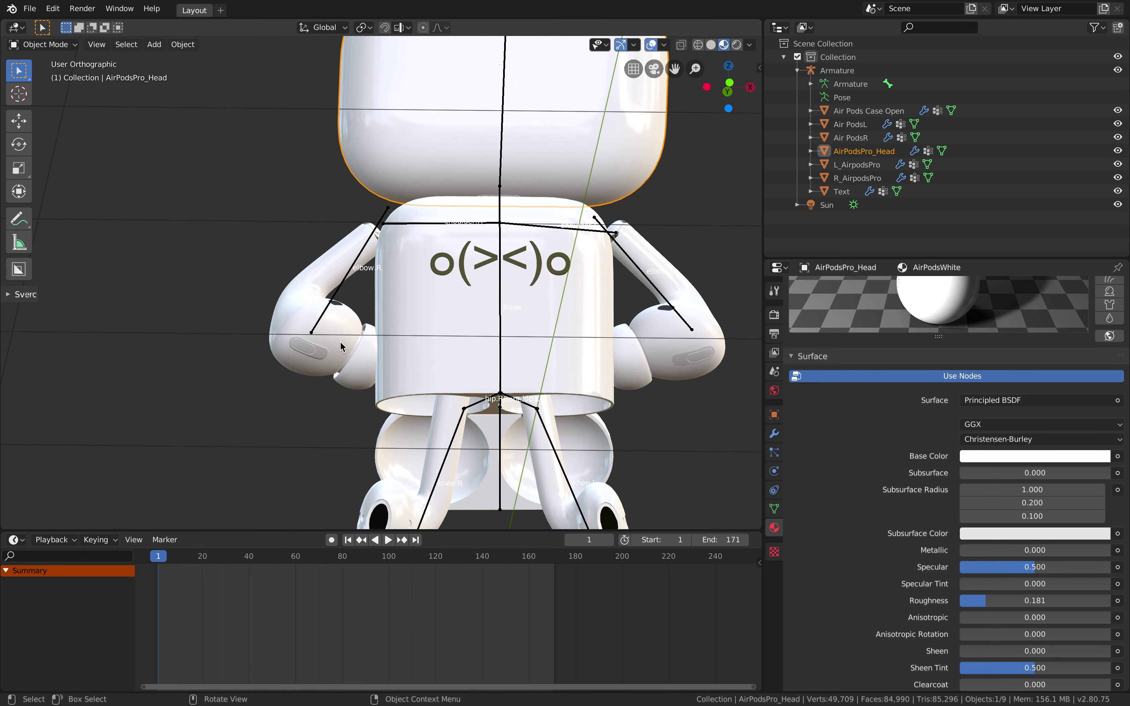
middle_click_drag(360, 348, 589, 338)
scroll(516, 382, "down", 1)
scroll(451, 357, "down", 1)
scroll(483, 351, "up", 2)
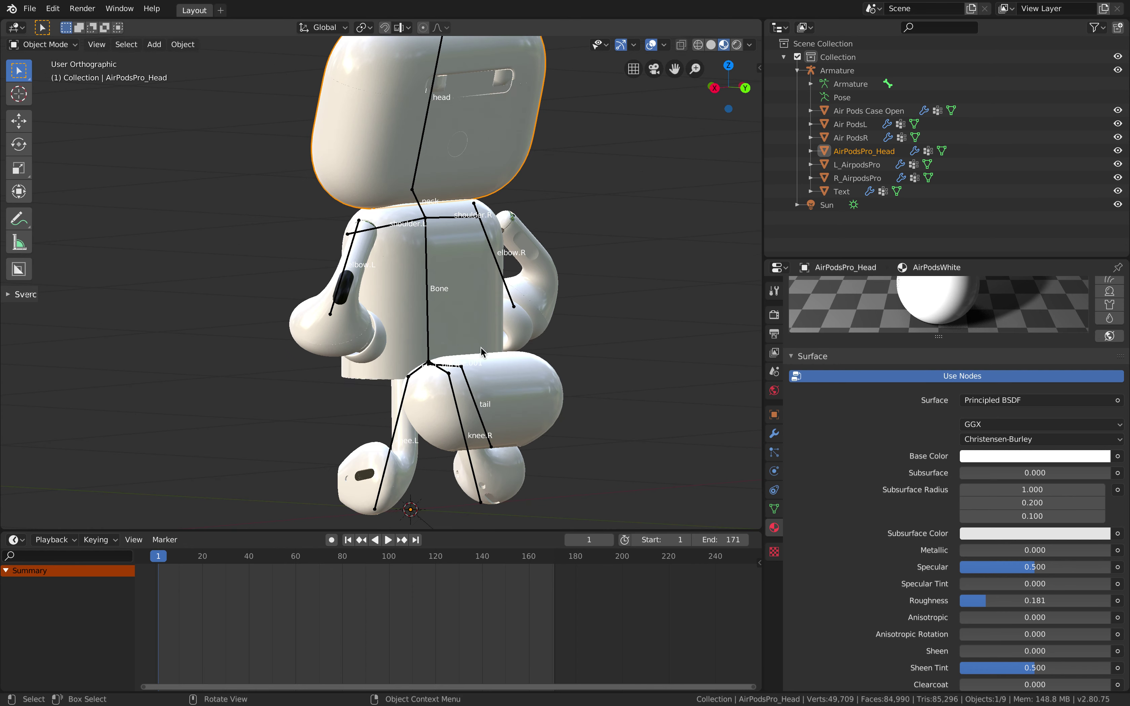
- Select the robot's Armature and bring up the rayman image results
left_click(468, 378)
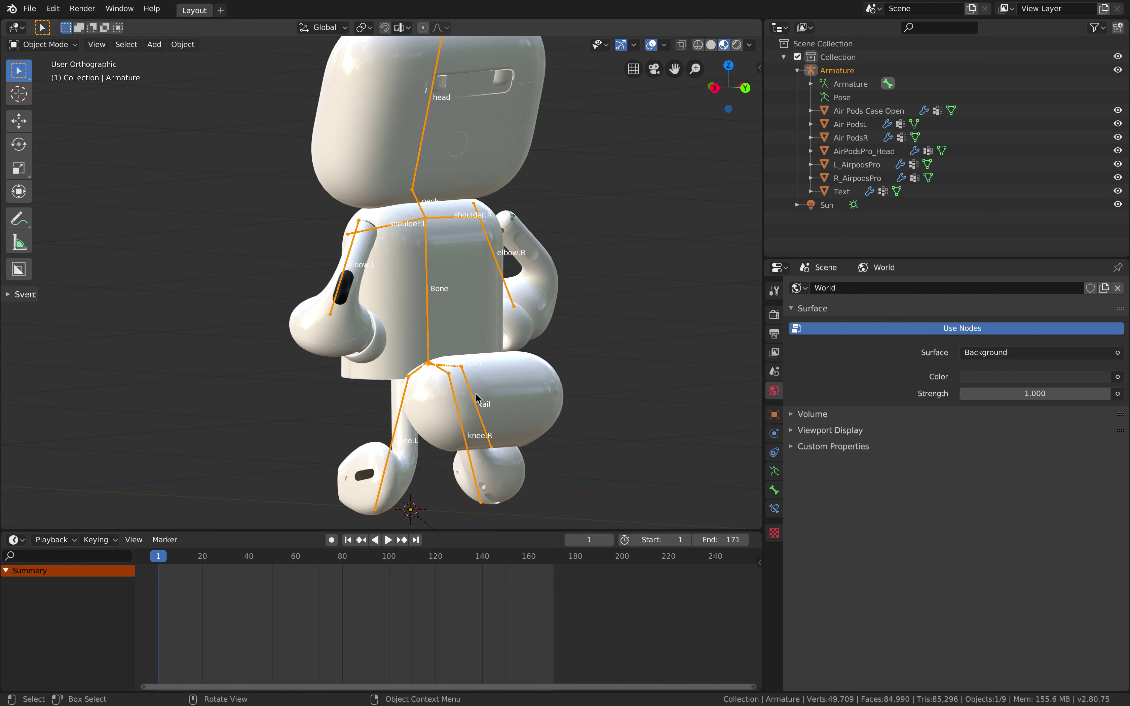
middle_click_drag(476, 392, 464, 302)
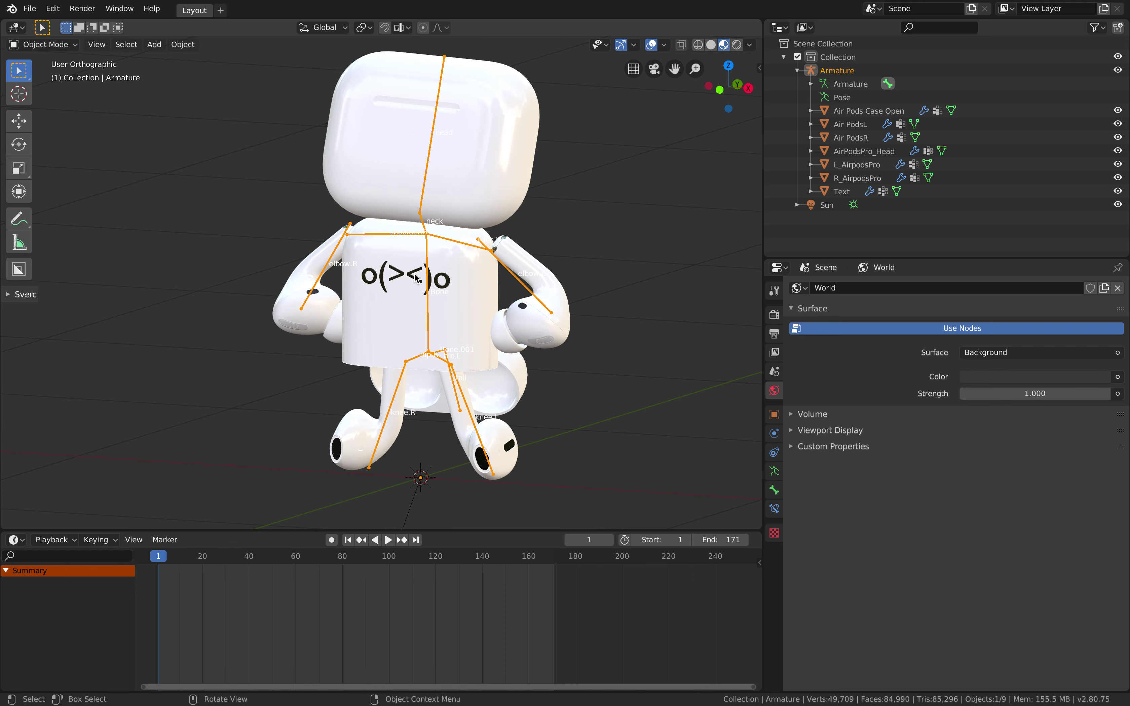
middle_click_drag(404, 273, 488, 260)
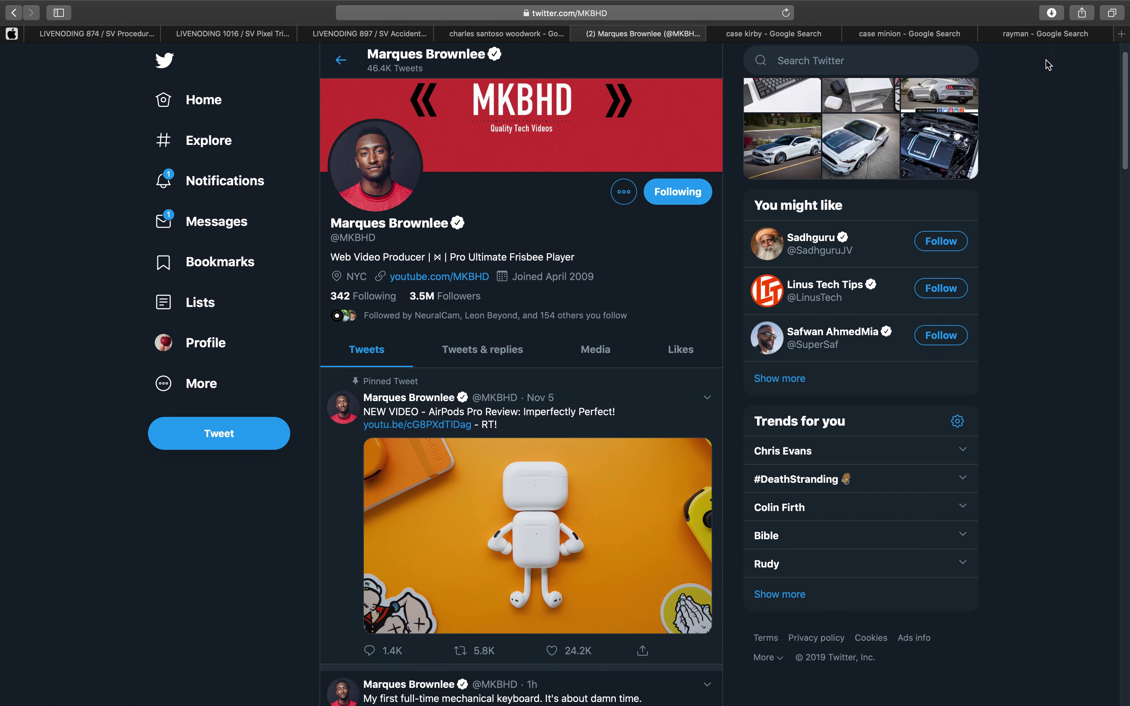
left_click(1045, 37)
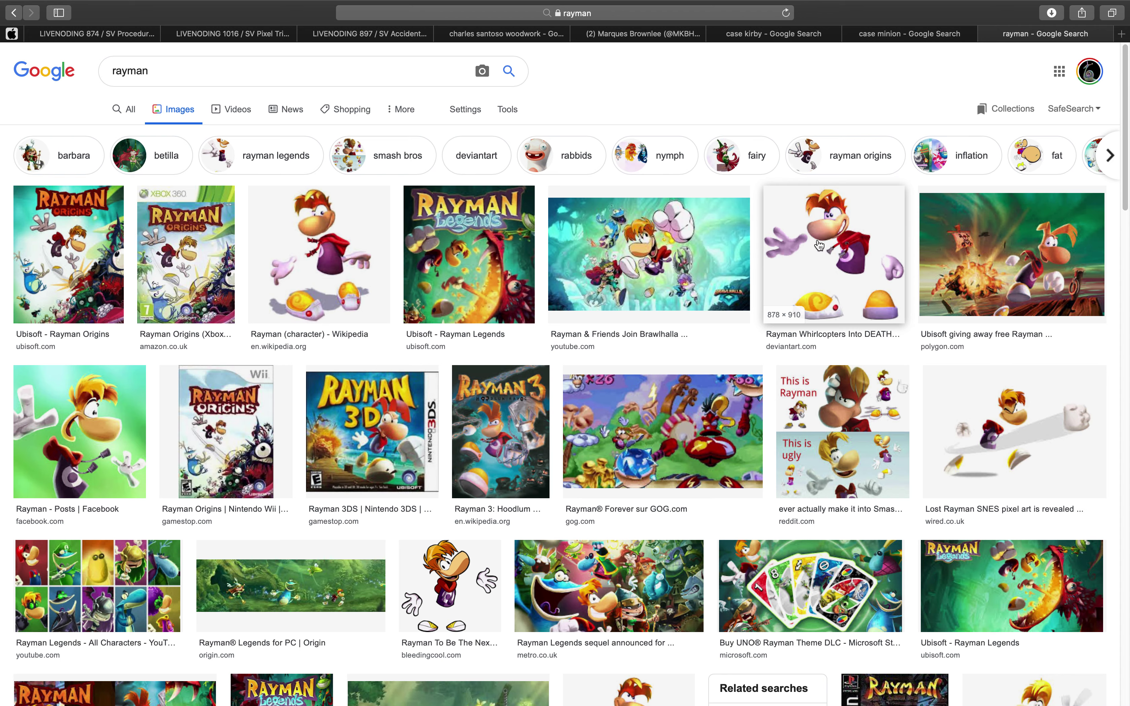
- Scroll down through the rayman Google Images thumbnails and back up toward the top
scroll(929, 306, "down", 3)
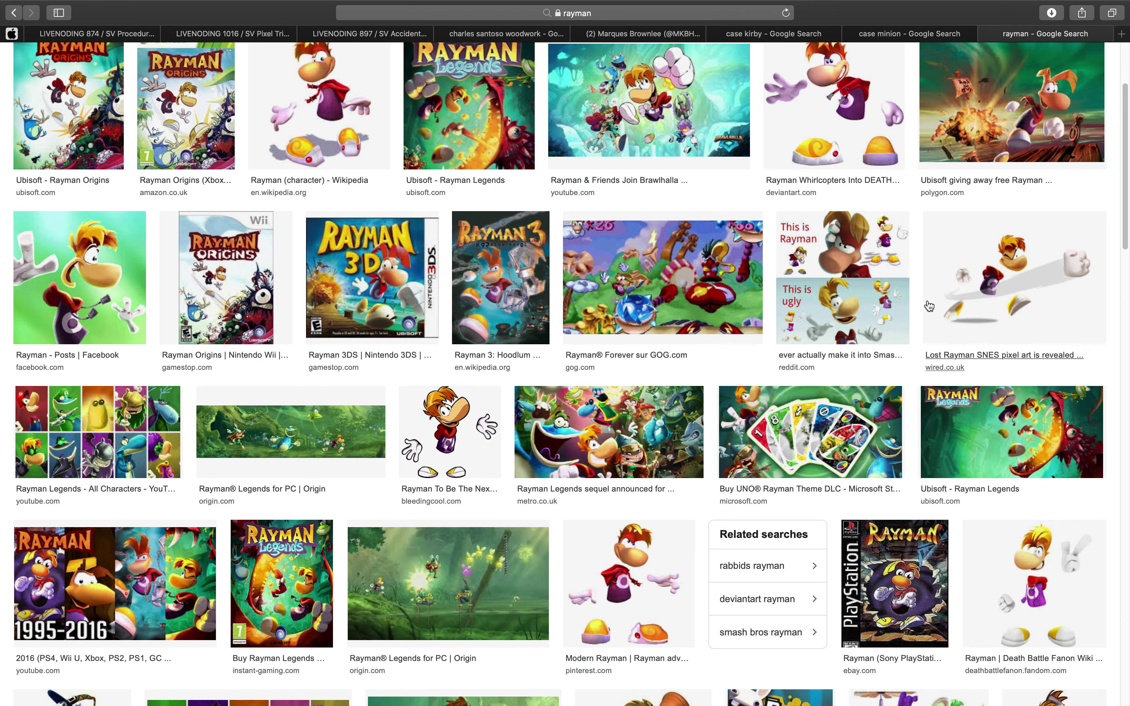
scroll(411, 345, "down", 2)
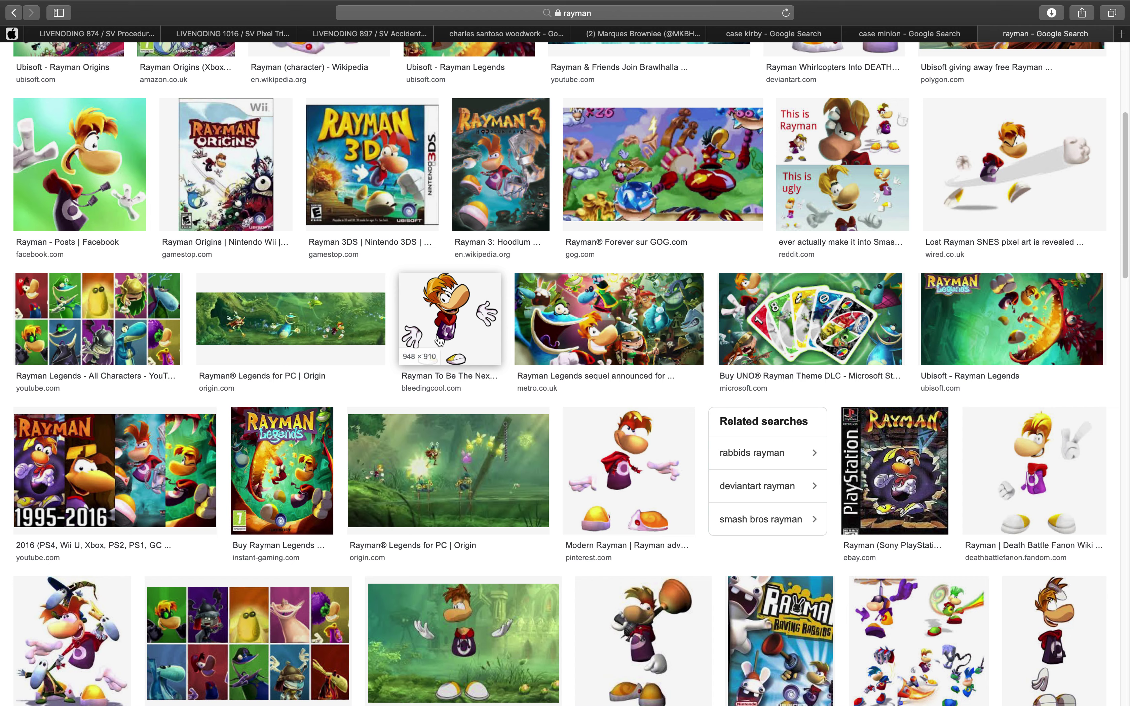
scroll(578, 381, "down", 1)
scroll(600, 397, "down", 4)
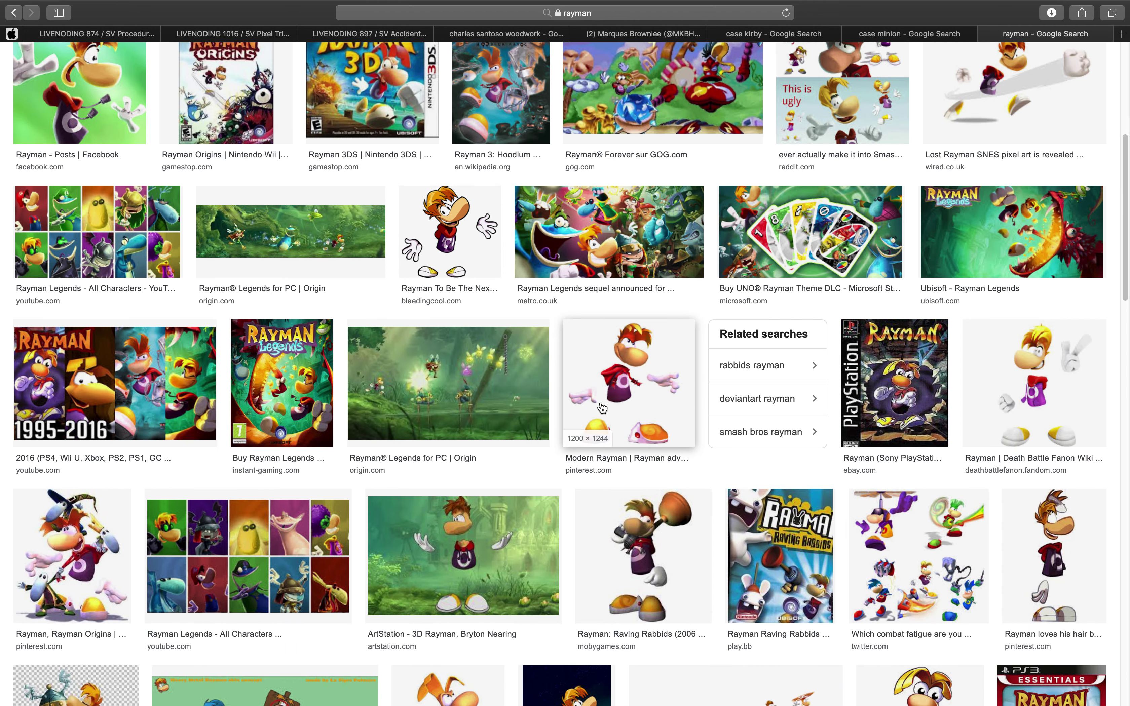
scroll(602, 409, "down", 4)
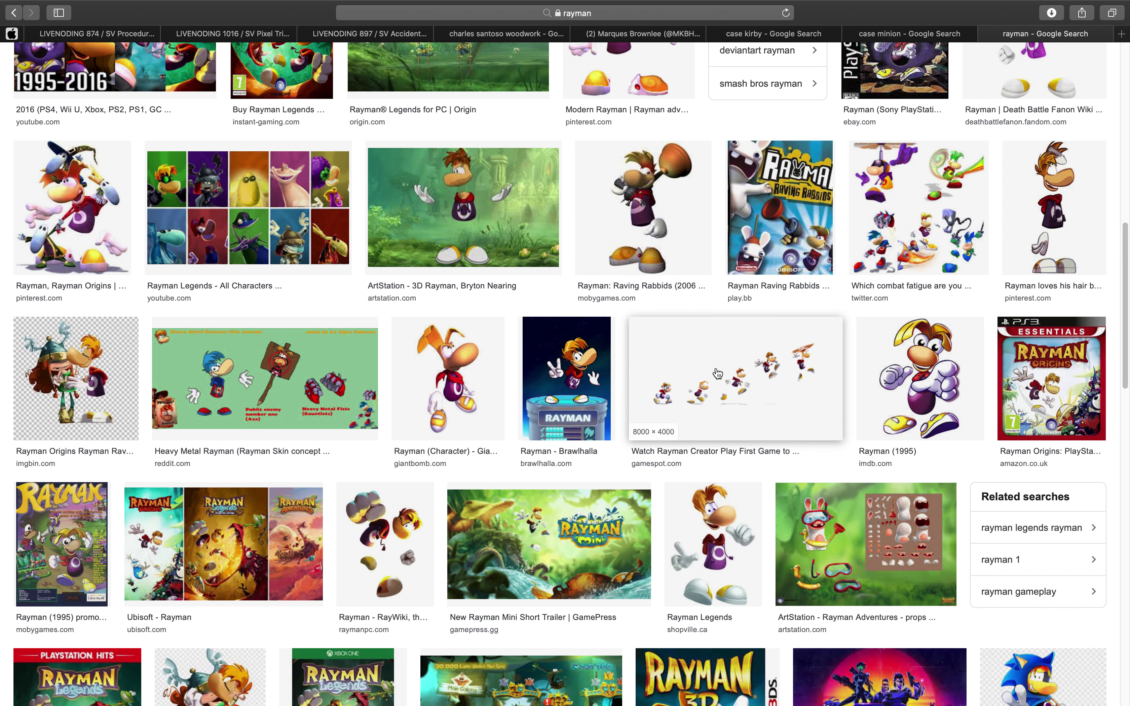
scroll(602, 397, "down", 3)
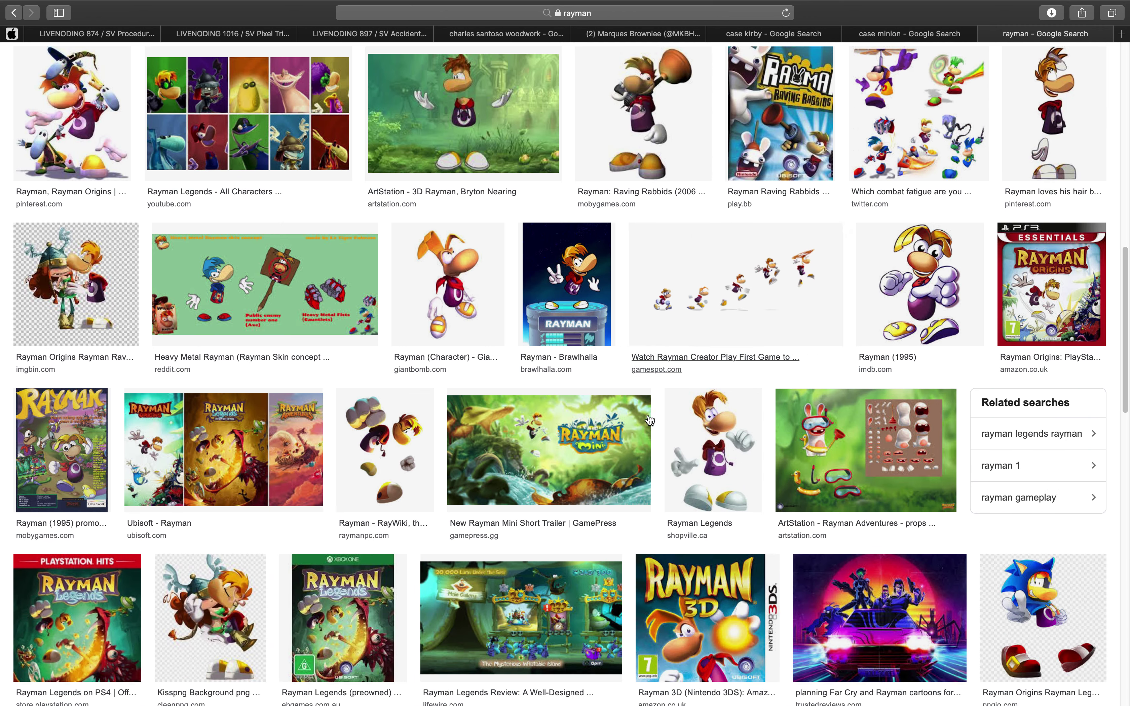
scroll(642, 406, "down", 5)
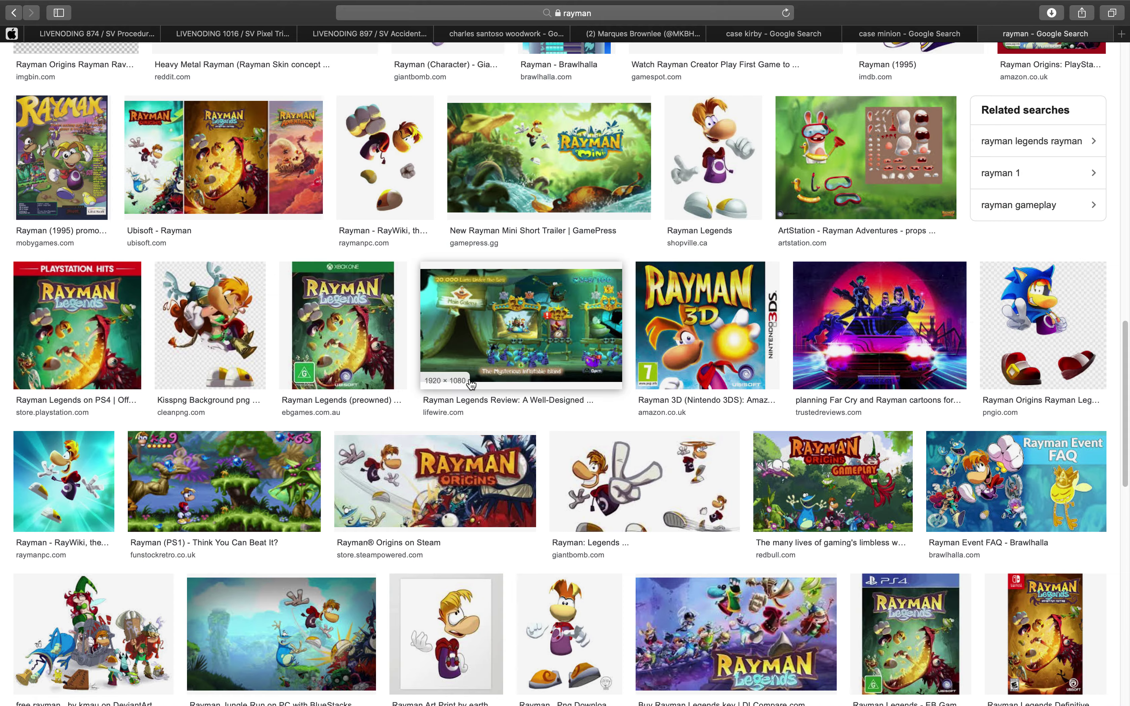
scroll(416, 363, "up", 3)
scroll(416, 364, "up", 10)
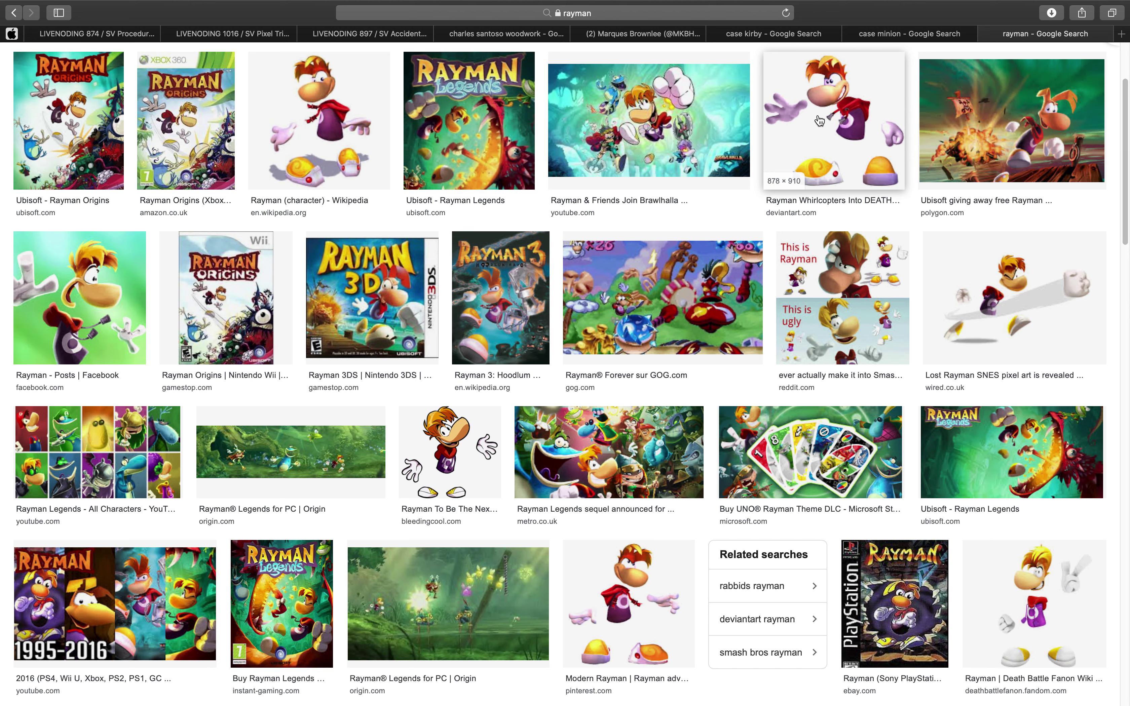
scroll(819, 120, "up", 5)
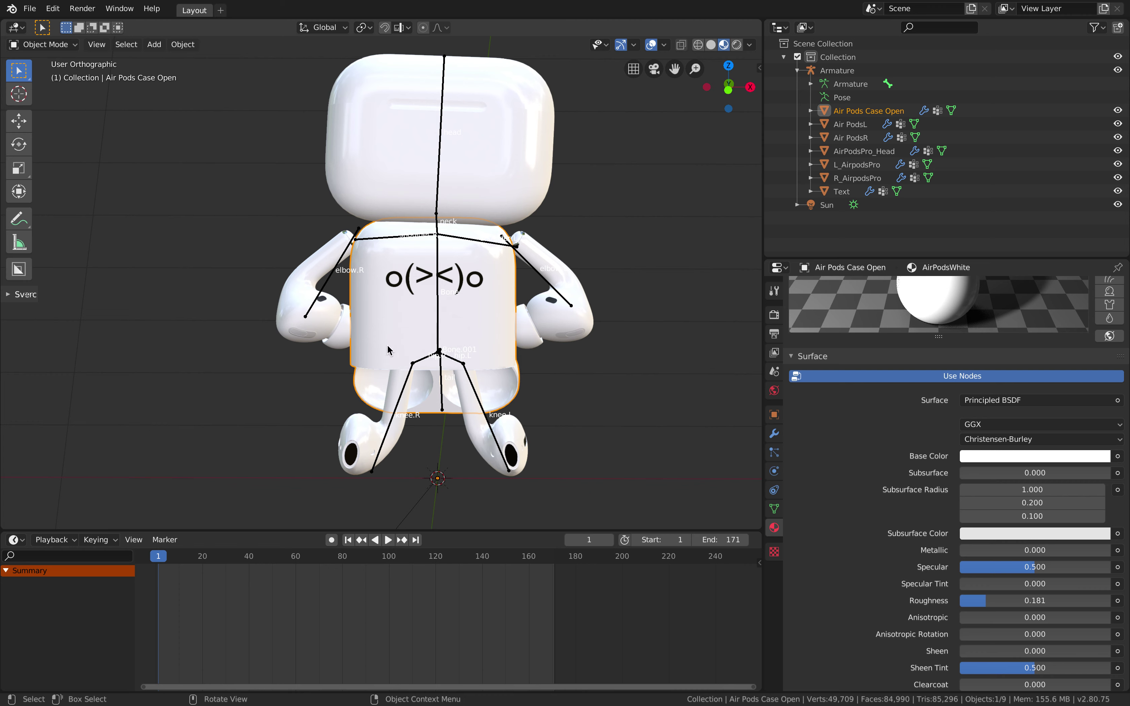
- Orbit slightly around the robot and switch the viewport to Solid shading
middle_click_drag(433, 346, 643, 171)
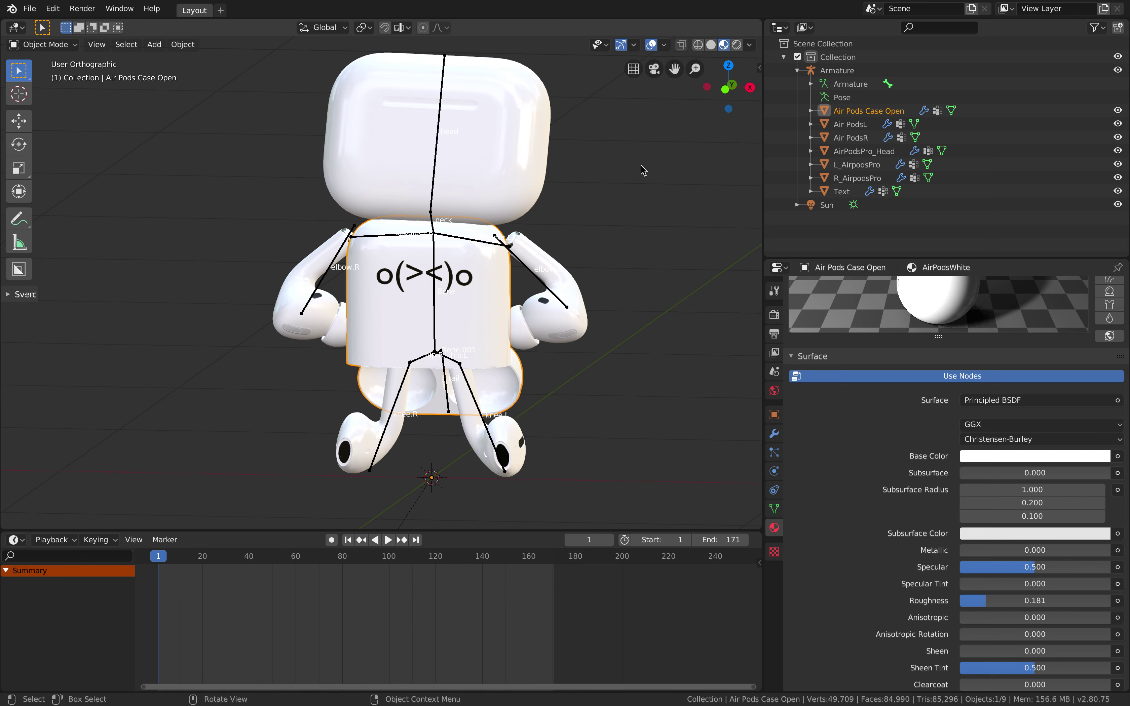
left_click(710, 47)
- Select only the armature rig and put it in Pose Mode
middle_click_drag(545, 211, 567, 201)
key("a")
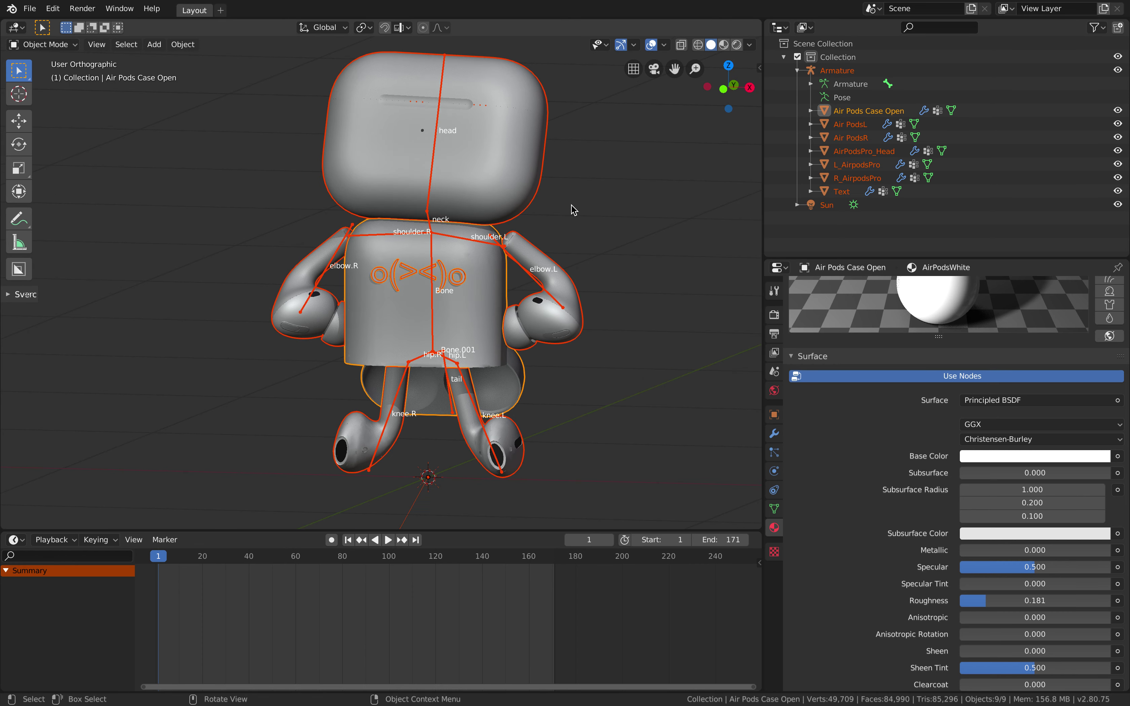
key("alt+a")
left_click(433, 259)
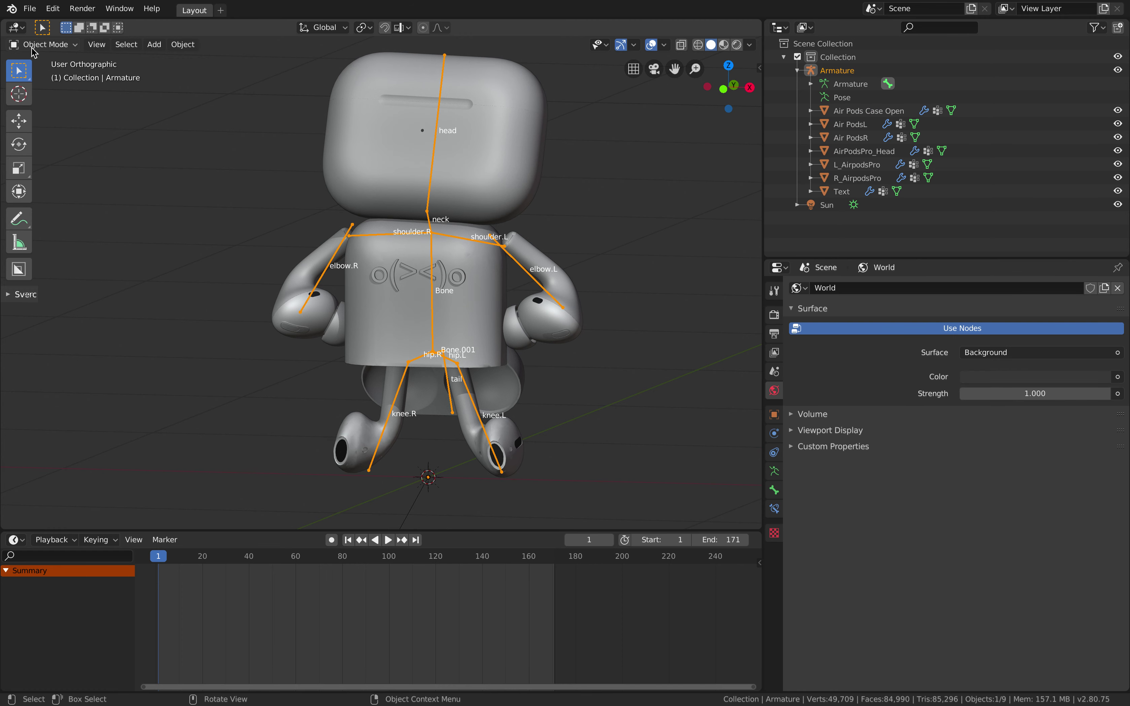
left_click(43, 45)
left_click(43, 90)
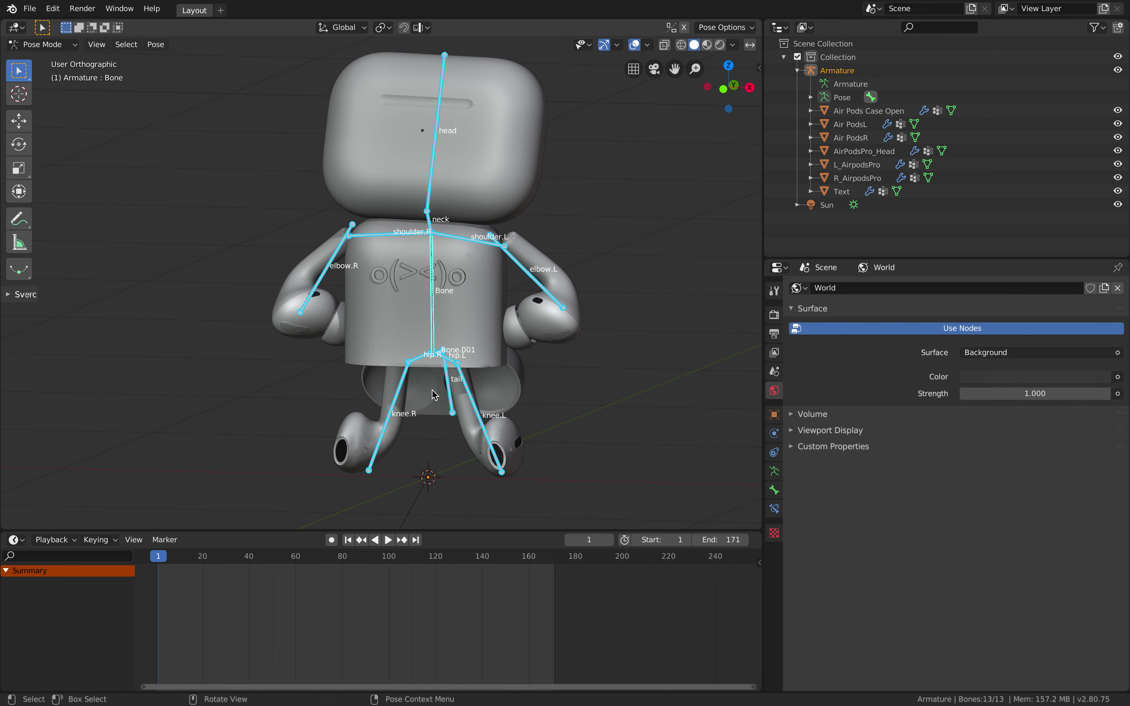
- Try the knee.L and central torso Bone, cancelling a move of the Bone
left_click(495, 448)
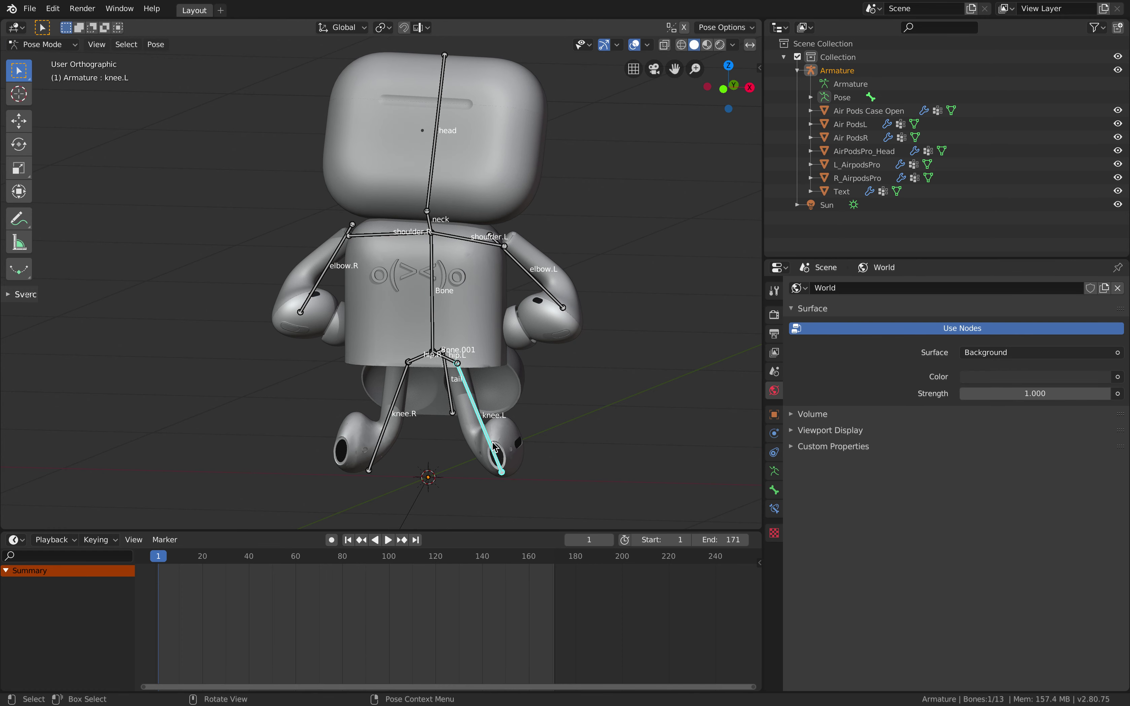
left_click(437, 347)
key("g")
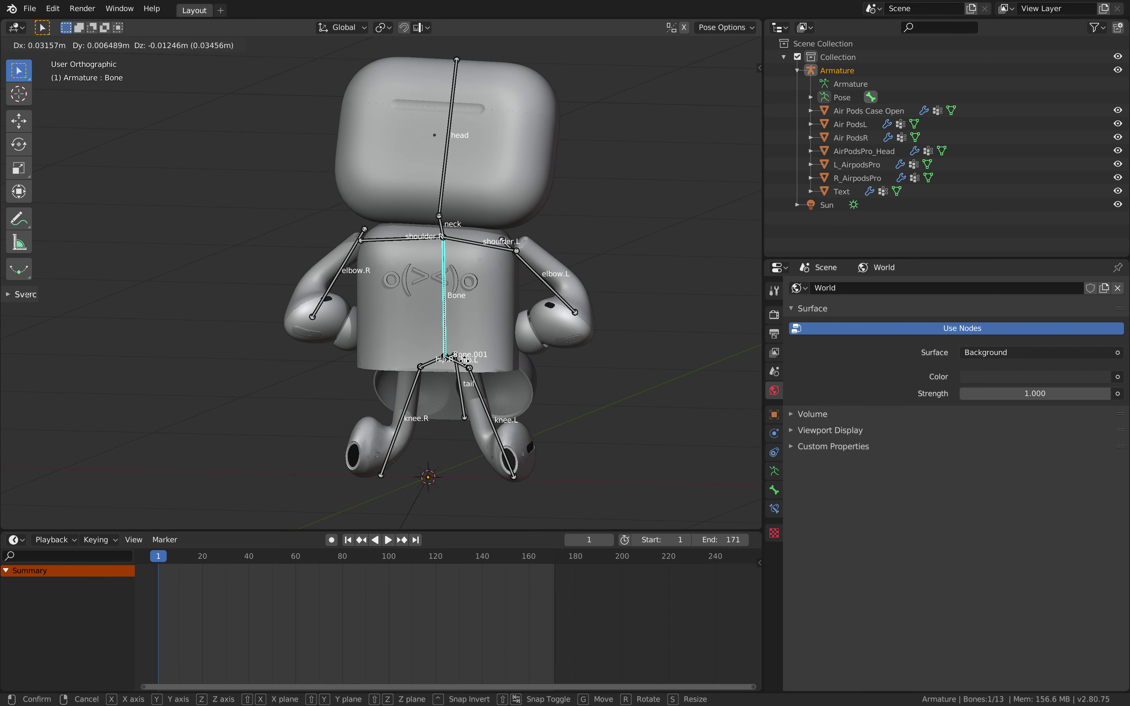
right_click(442, 353)
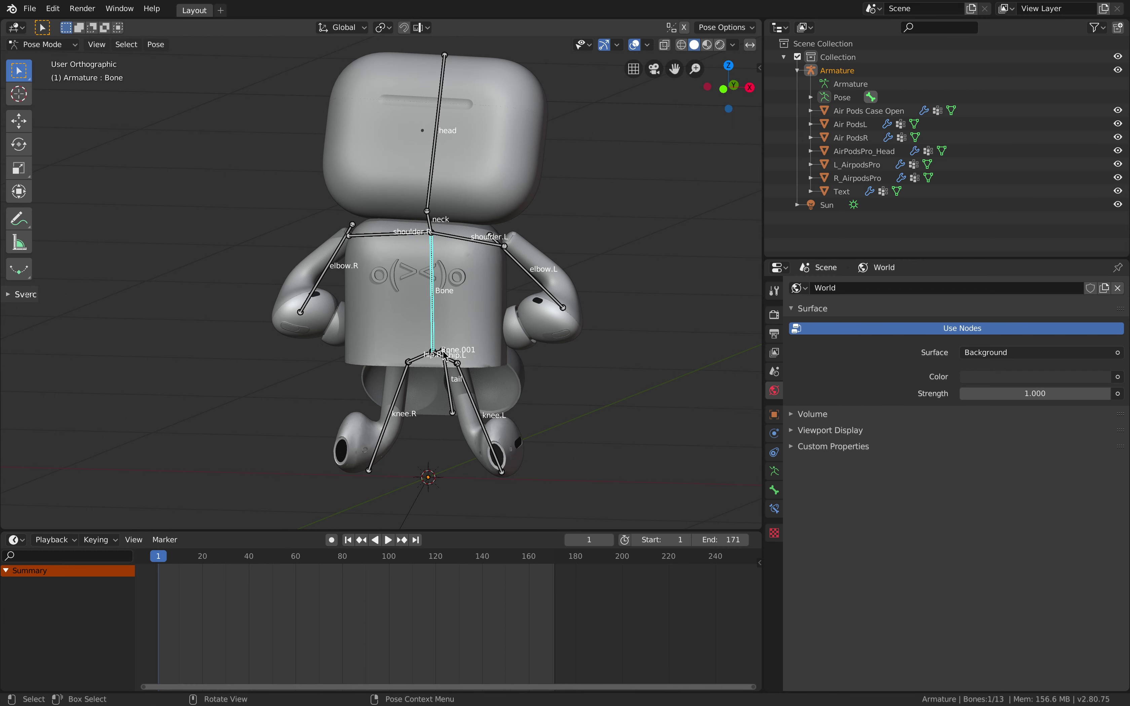
scroll(485, 393, "up", 1)
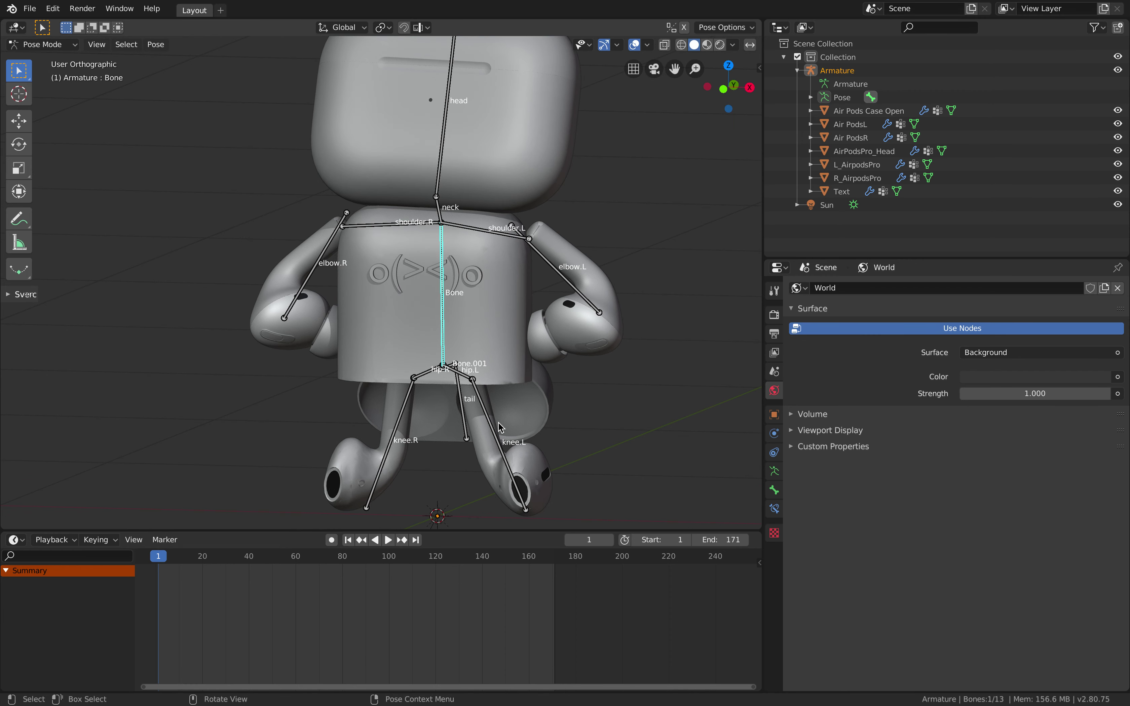
middle_click_drag(501, 427, 471, 390)
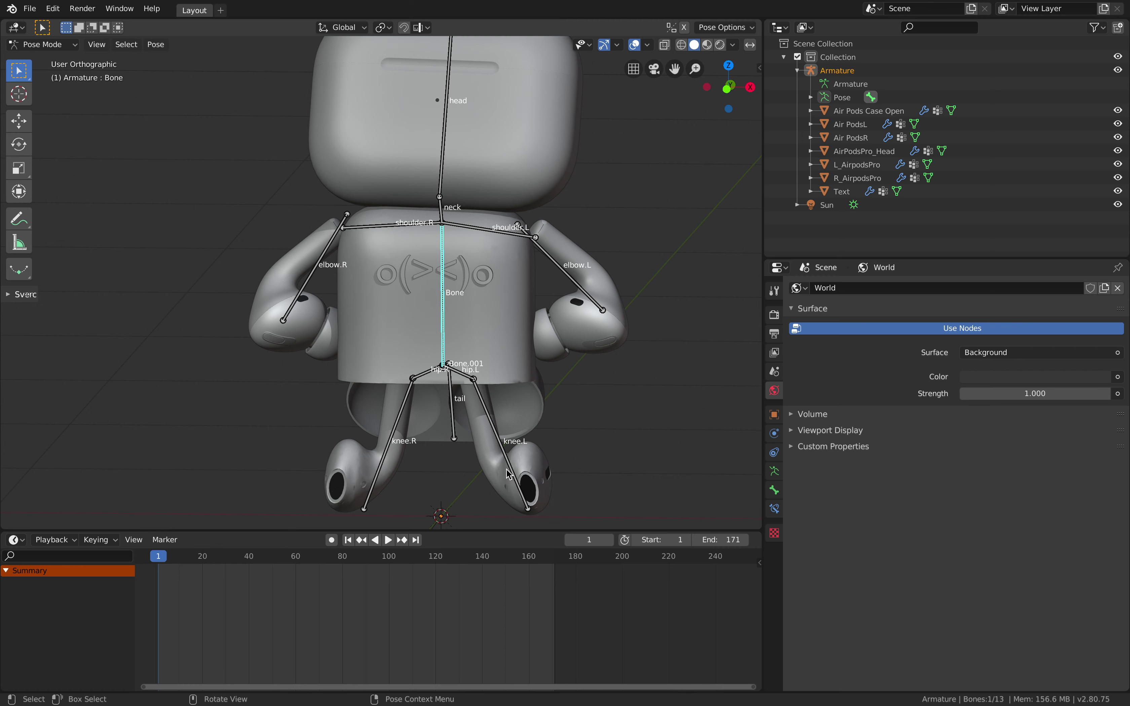
- Reselect the knee.L bone and orbit to see the legs from another angle
left_click(498, 431)
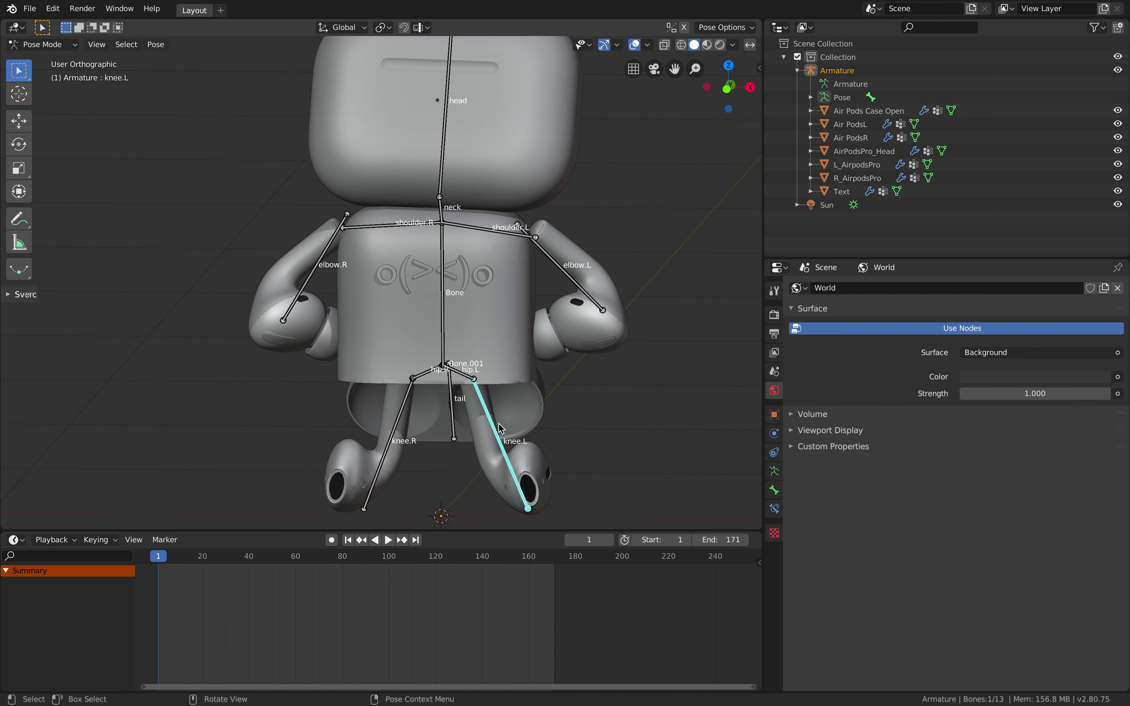
scroll(453, 359, "down", 1)
middle_click_drag(465, 426, 374, 383)
scroll(445, 401, "up", 2)
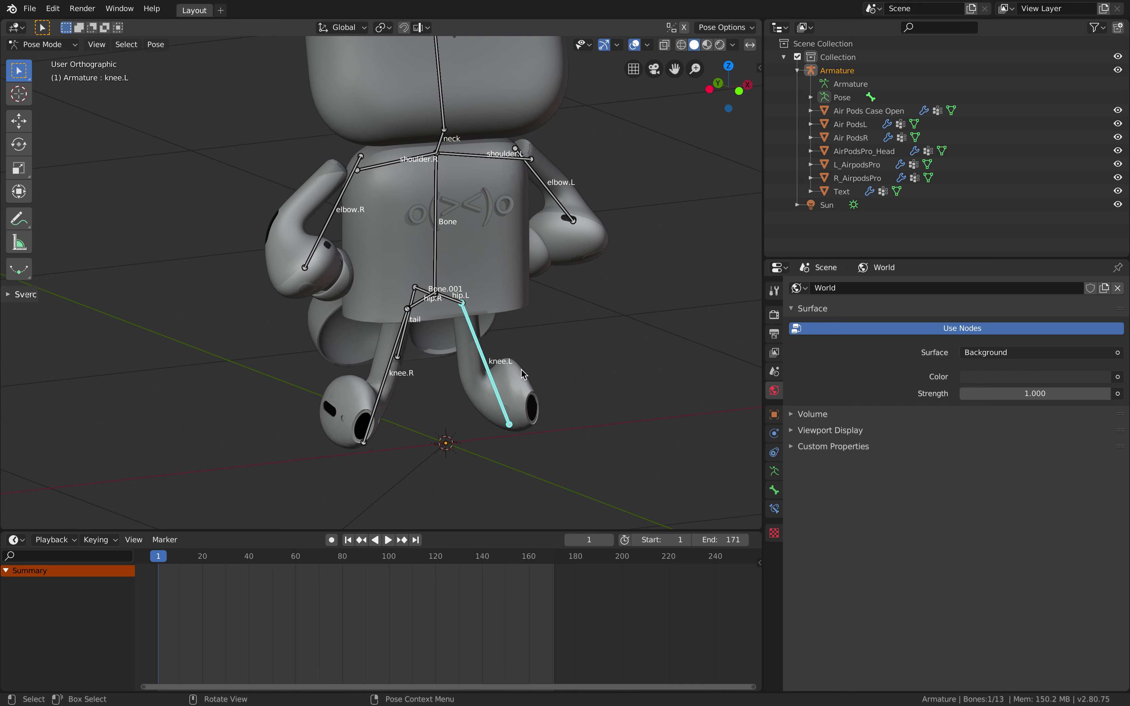
middle_click_drag(508, 421, 548, 382)
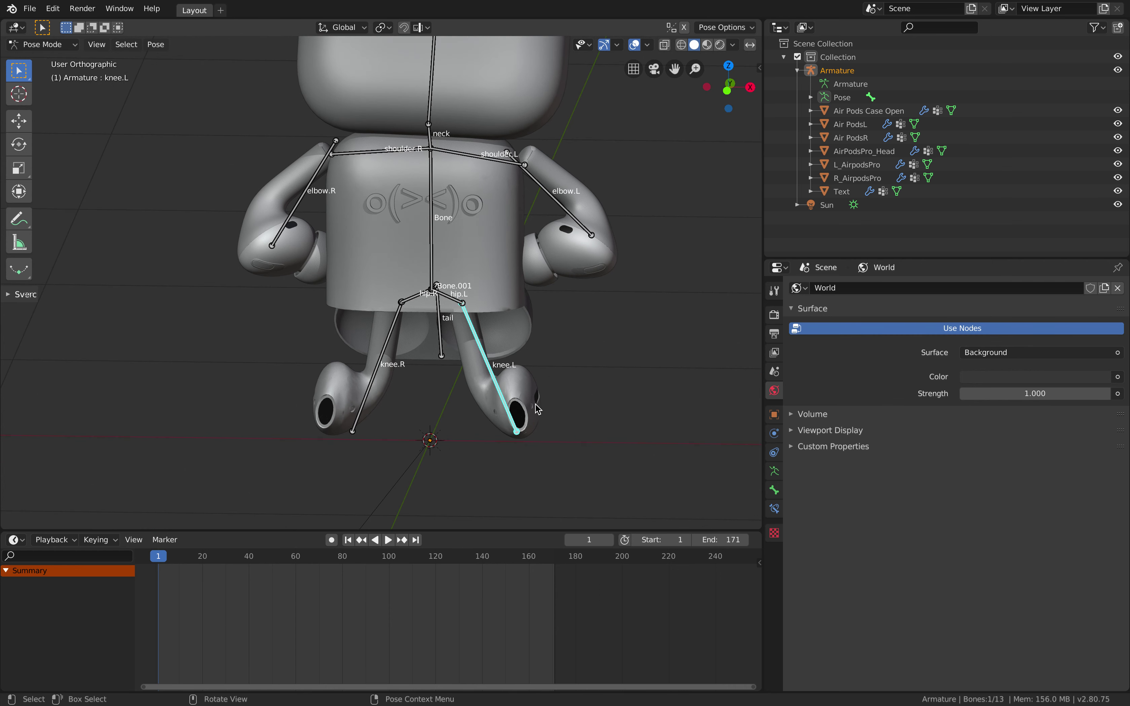
- Rotate knee.L outward, then refine it with a trackball rotation
key("r")
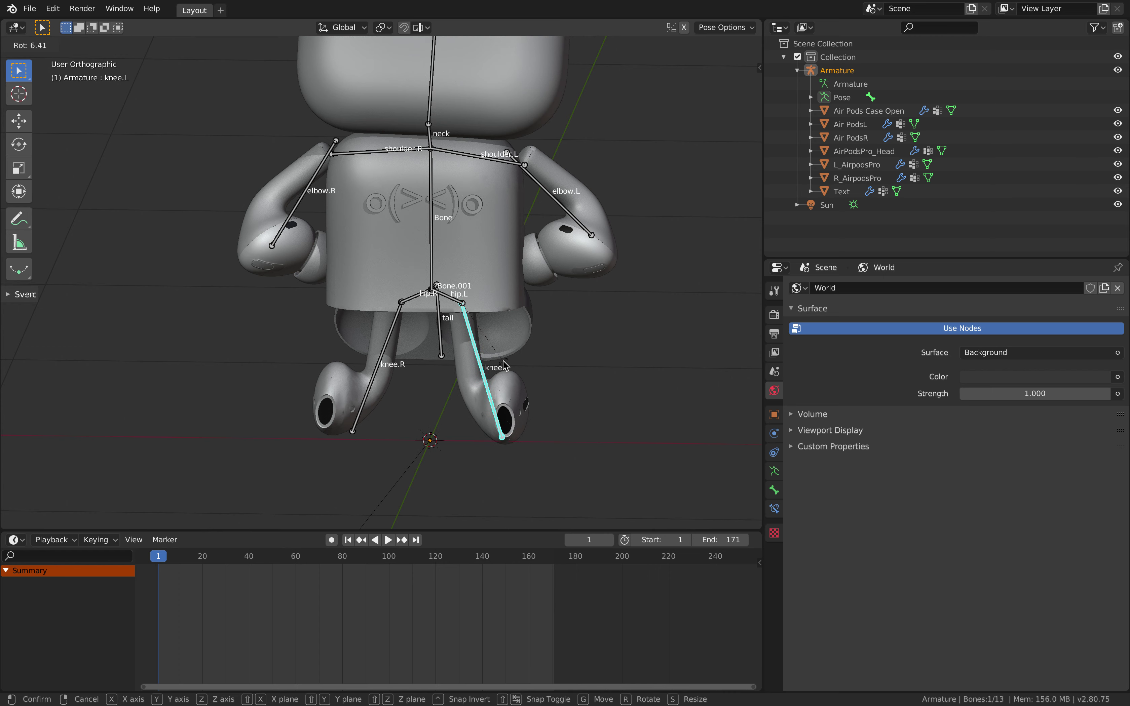
left_click(504, 366)
key("r")
key("r")
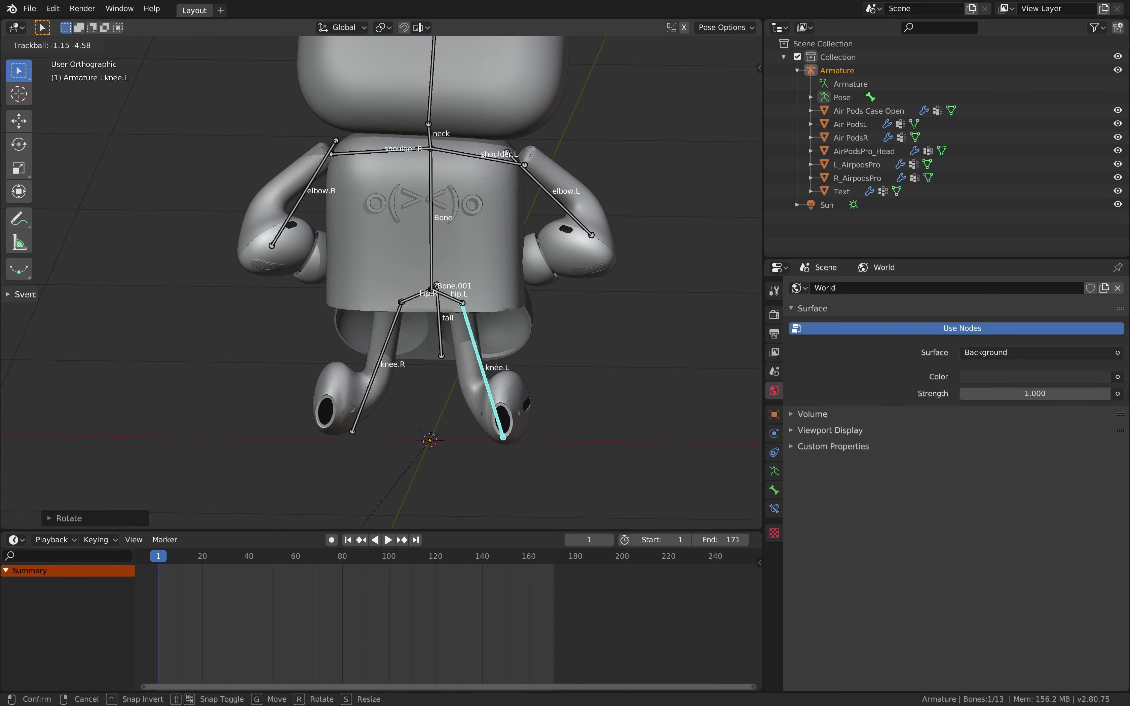
left_click(497, 367)
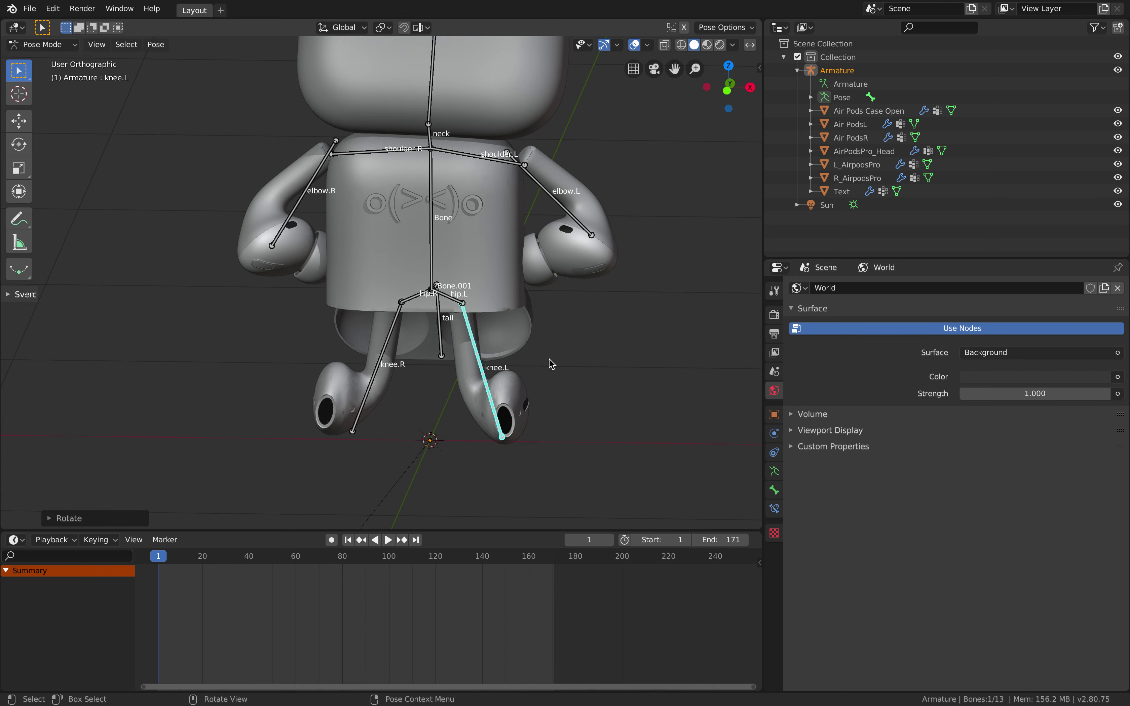
middle_click_drag(551, 364, 547, 365)
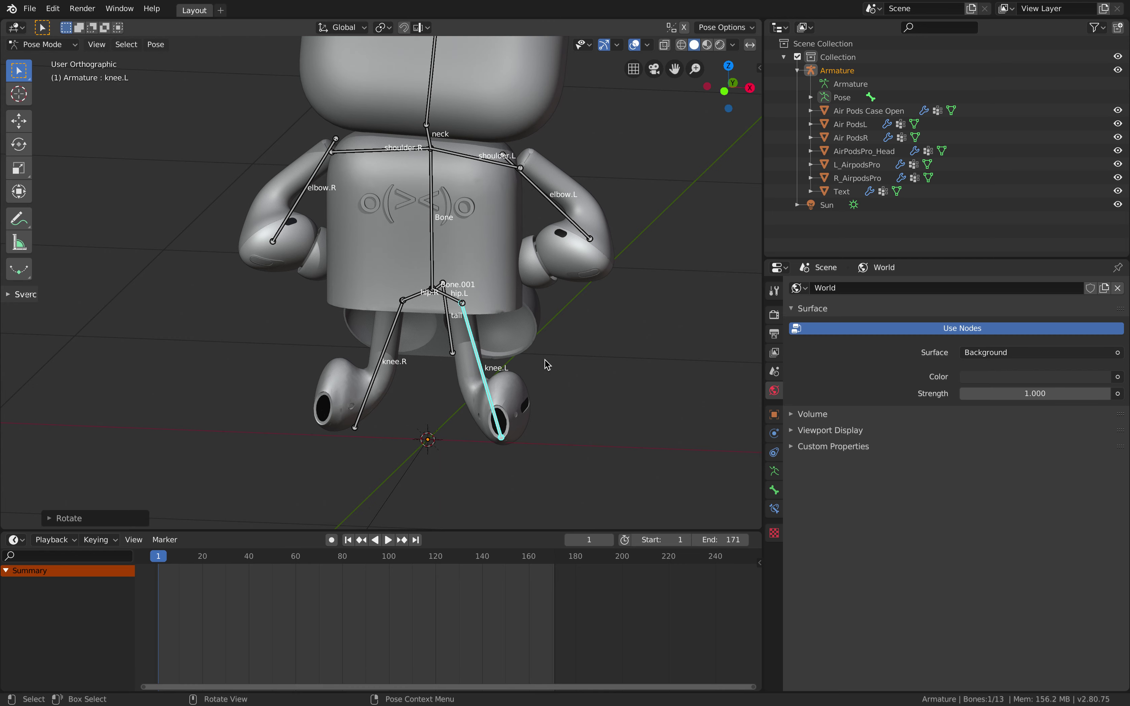
key("super+Tab")
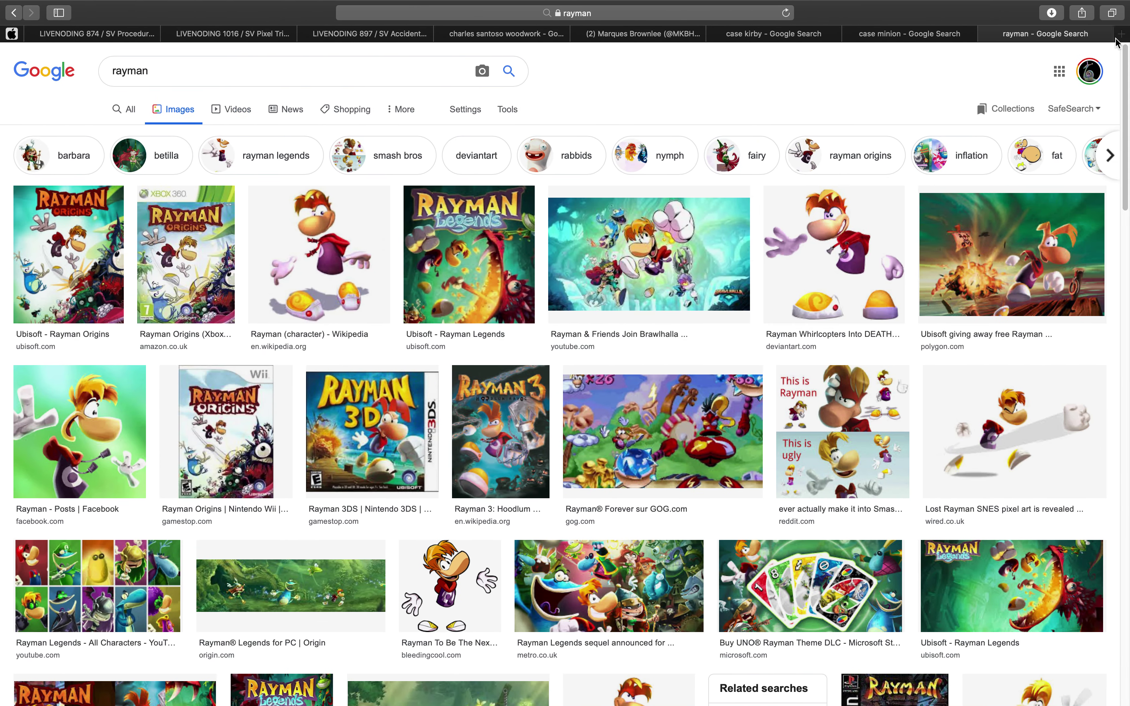
- Search Google Images for 'pingu character' in a new tab and scroll the results
left_click(1120, 36)
type("pingu")
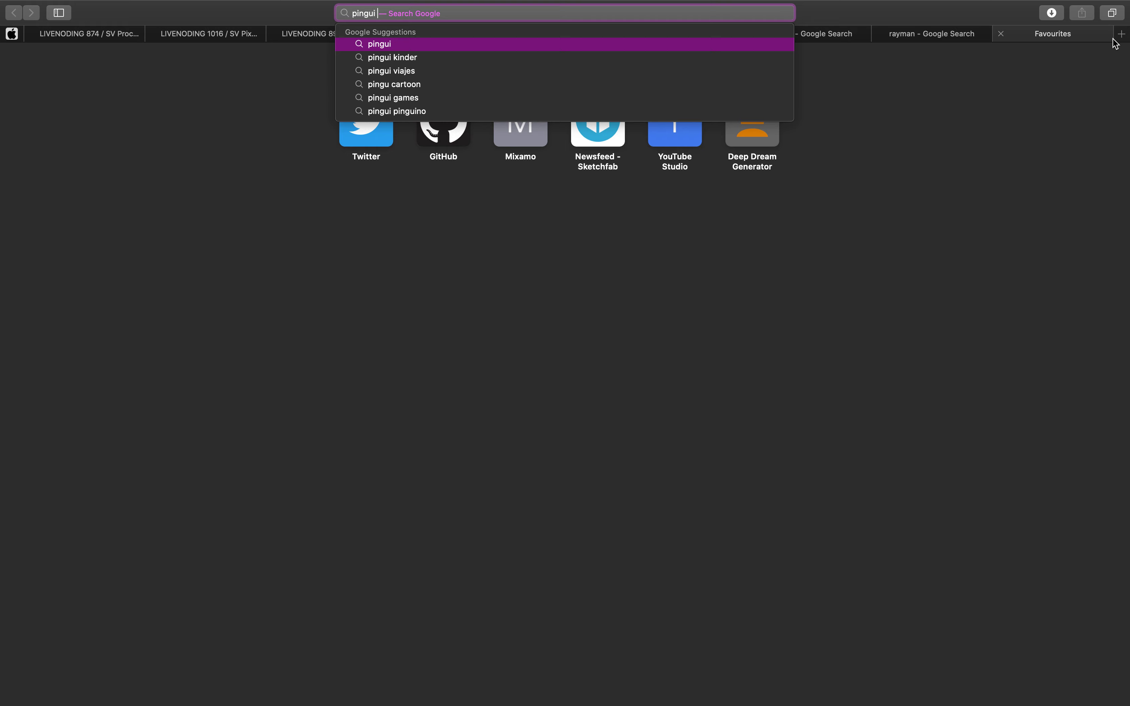
type(" character")
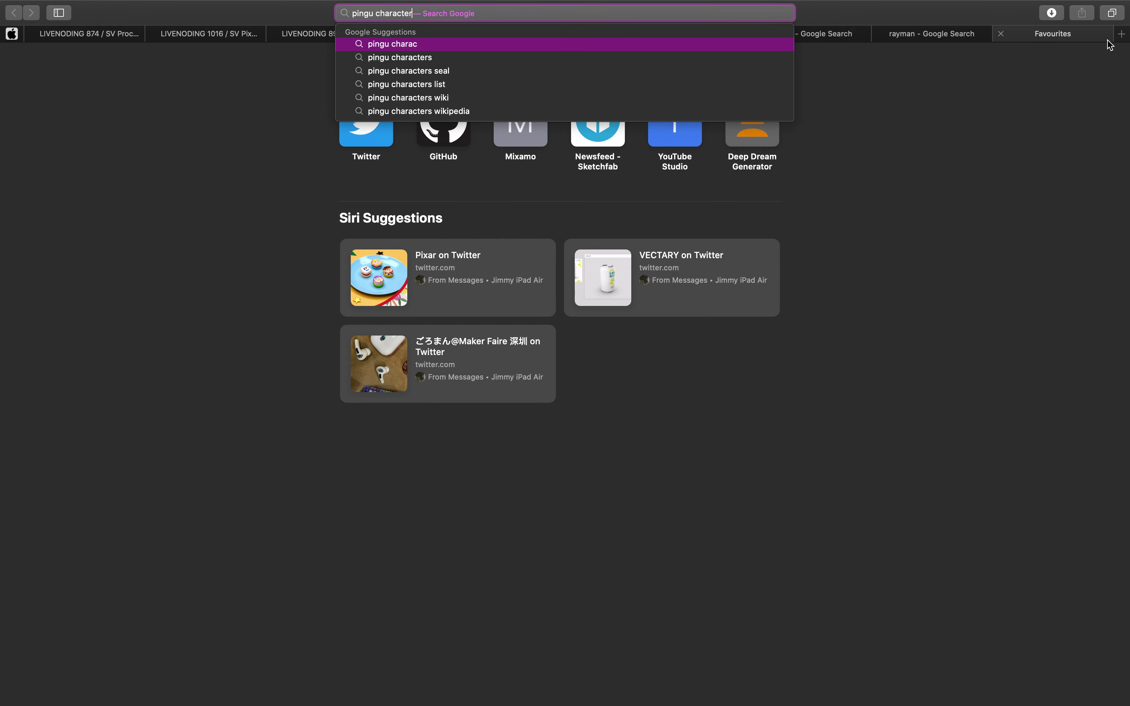
key("Return")
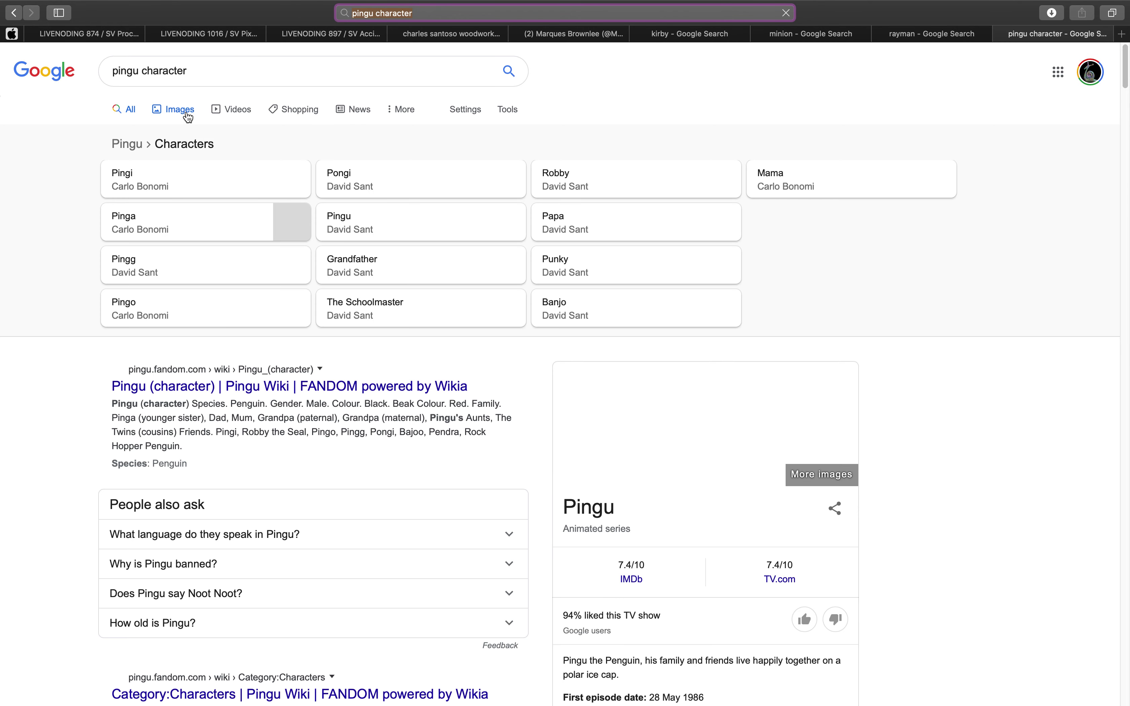
left_click(187, 115)
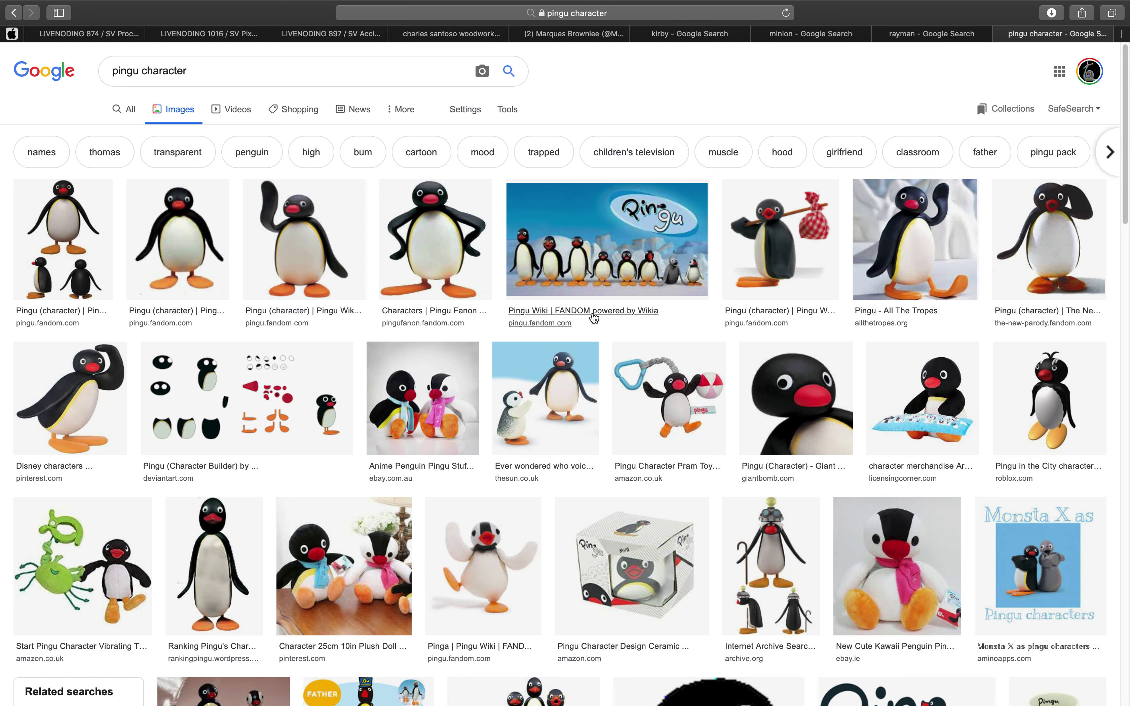
scroll(369, 448, "down", 1)
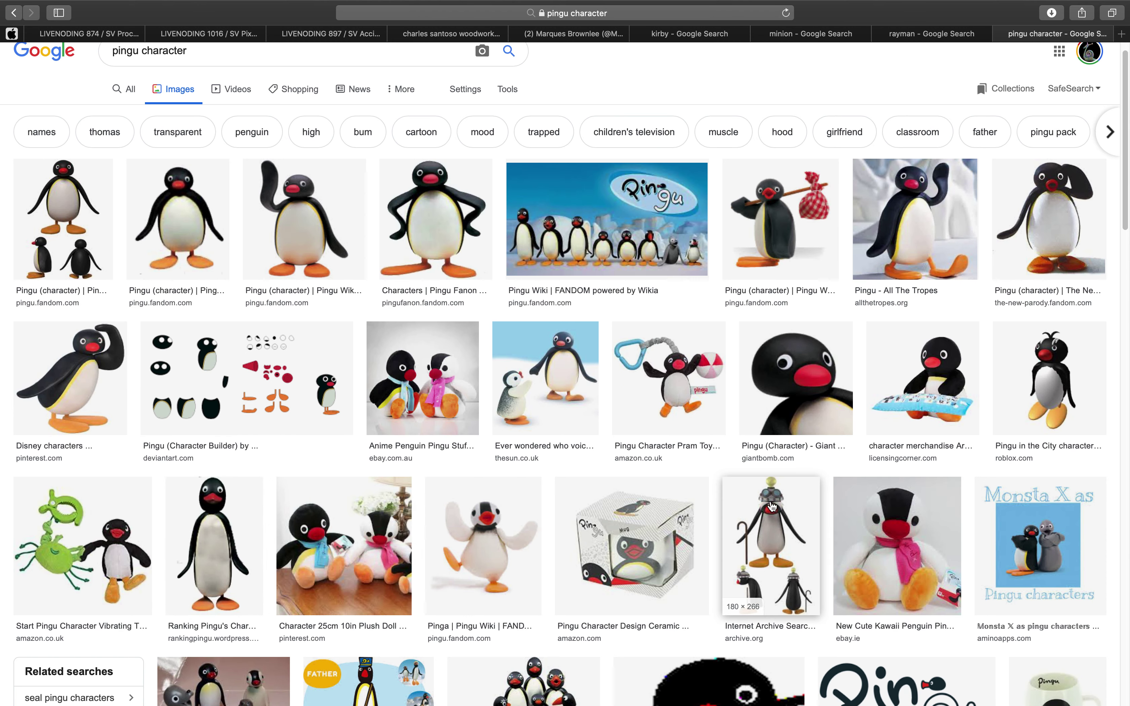
scroll(745, 500, "down", 1)
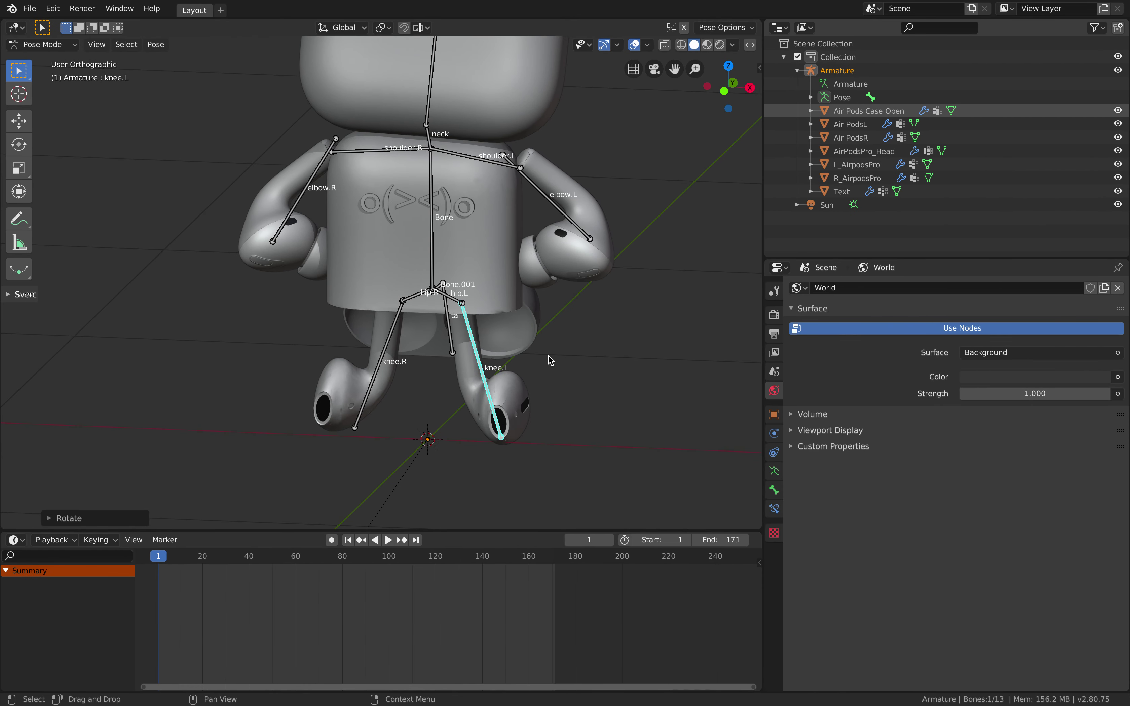
- Rotate the elbow.L and elbow.R forearm bones to new angles
scroll(514, 310, "down", 2)
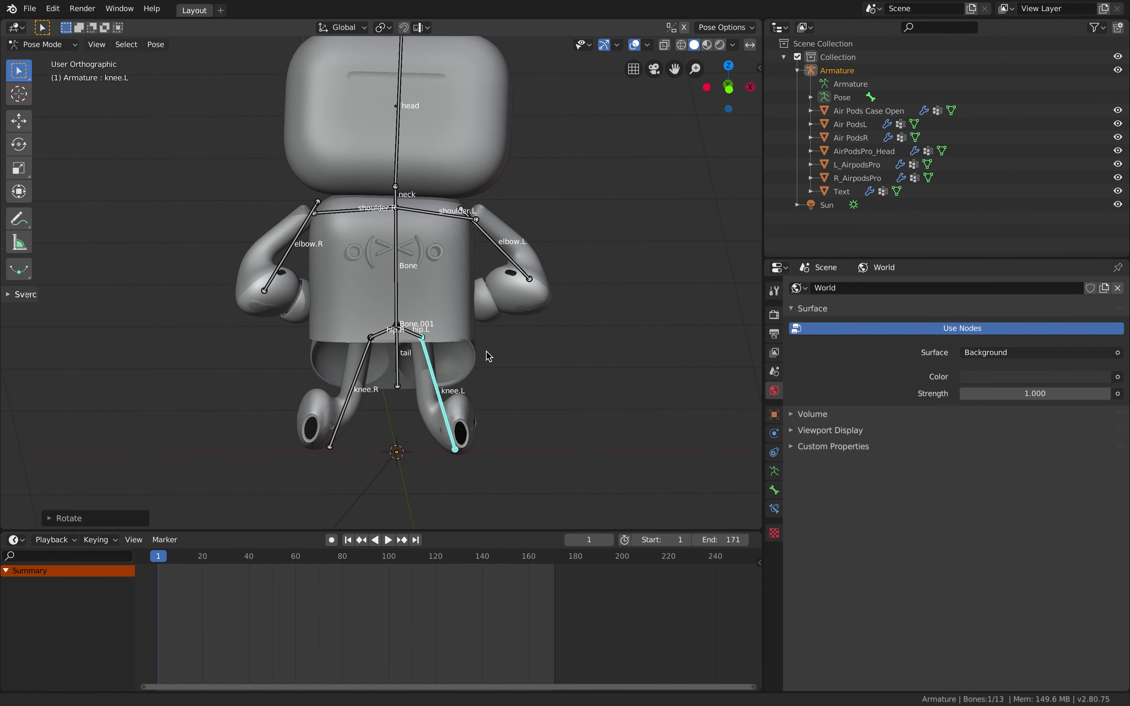
left_click(512, 242)
key("r")
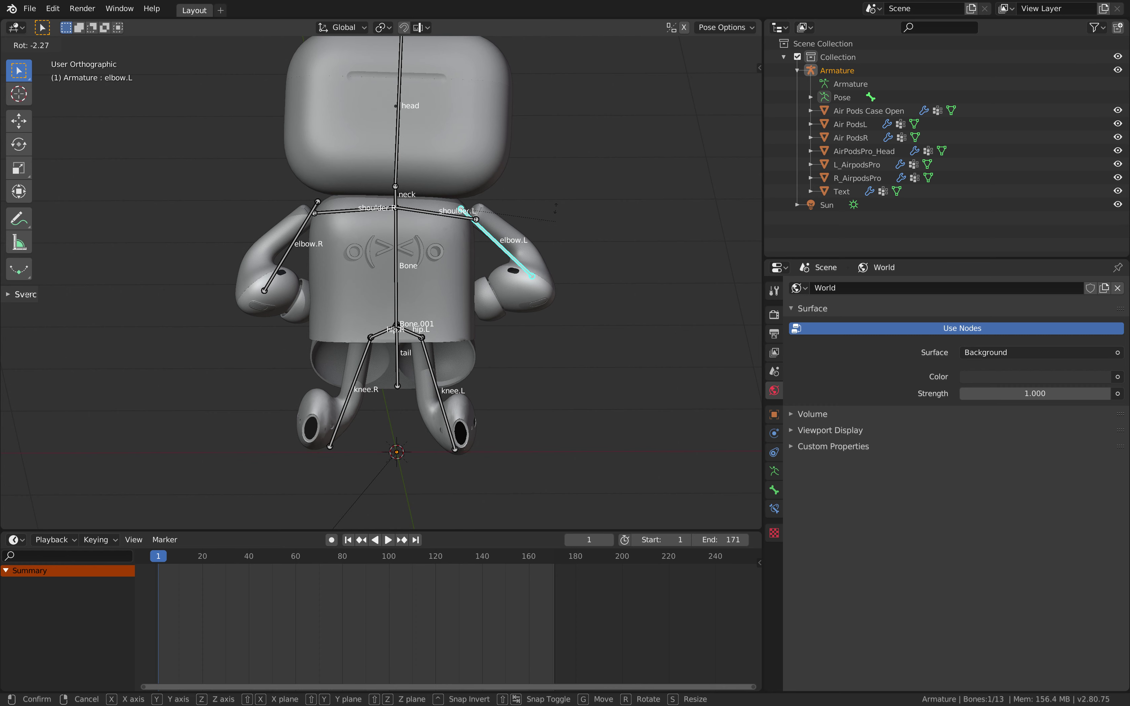
left_click(481, 201)
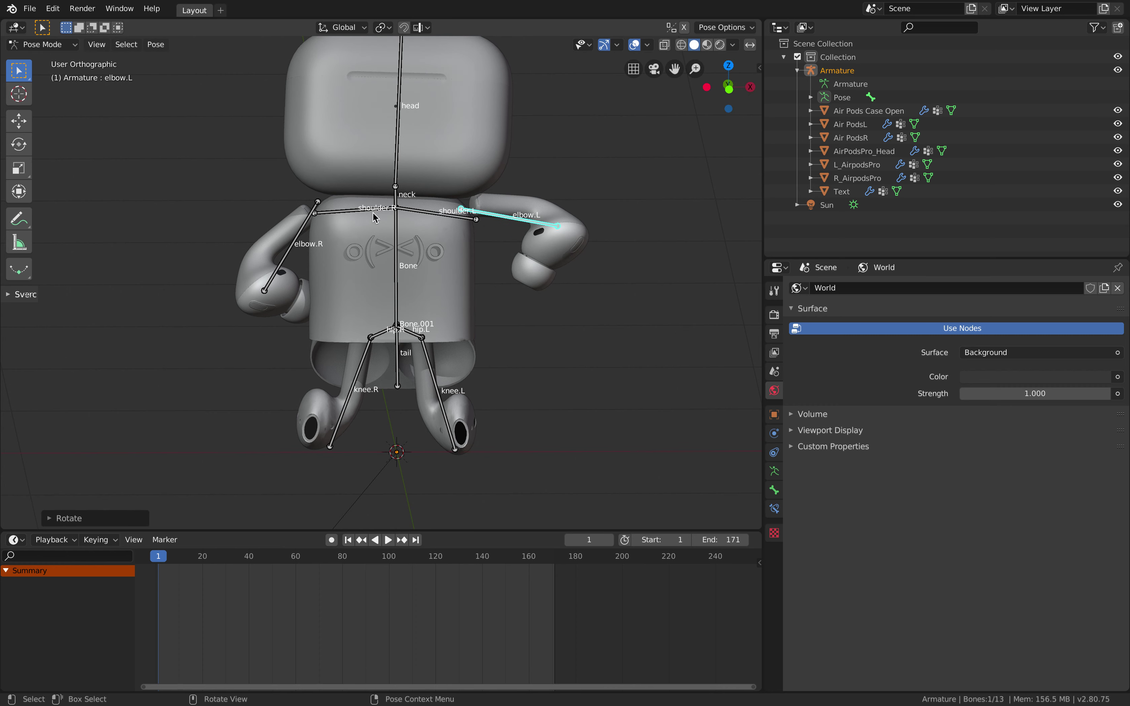
left_click(292, 246)
key("r")
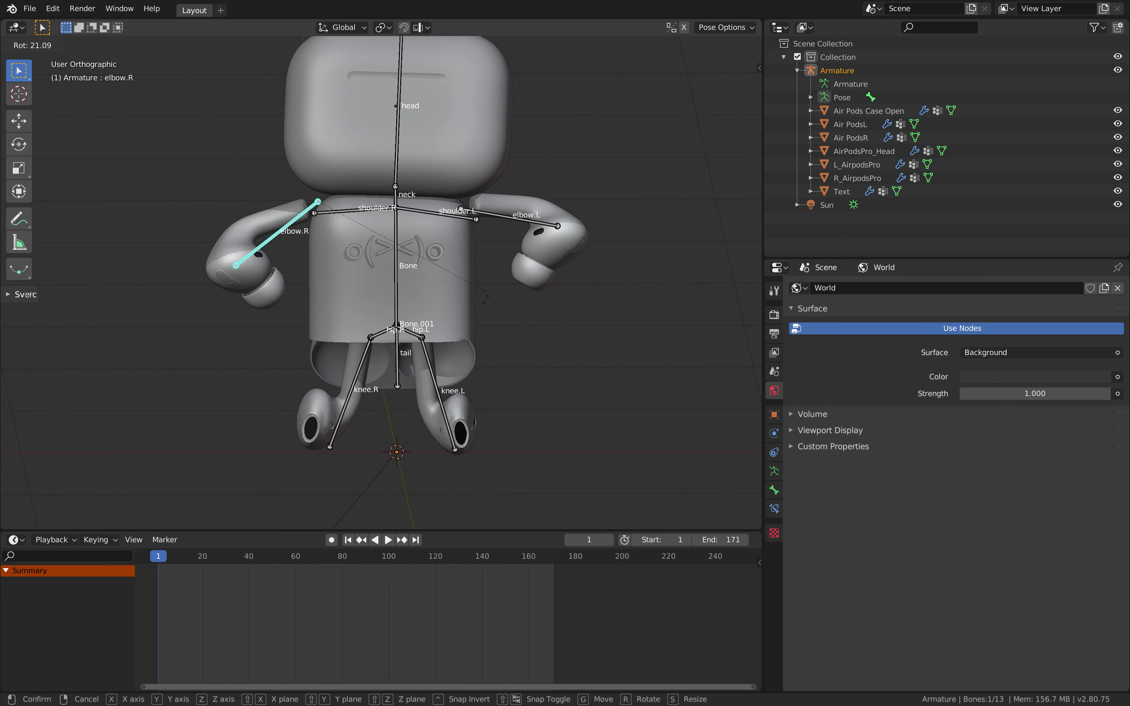
left_click(289, 286)
- Deselect the bones, return to Object Mode and select AirPodsPro_Head
middle_click_drag(290, 286, 275, 230)
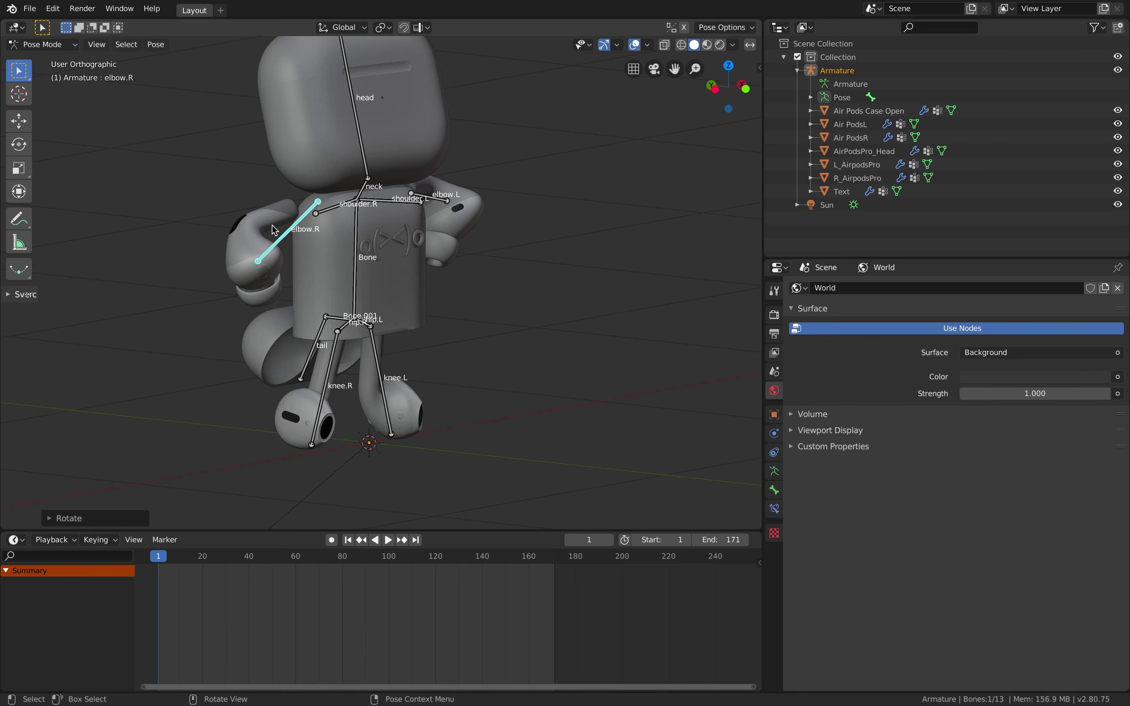
middle_click_drag(414, 236, 415, 195)
left_click(424, 194)
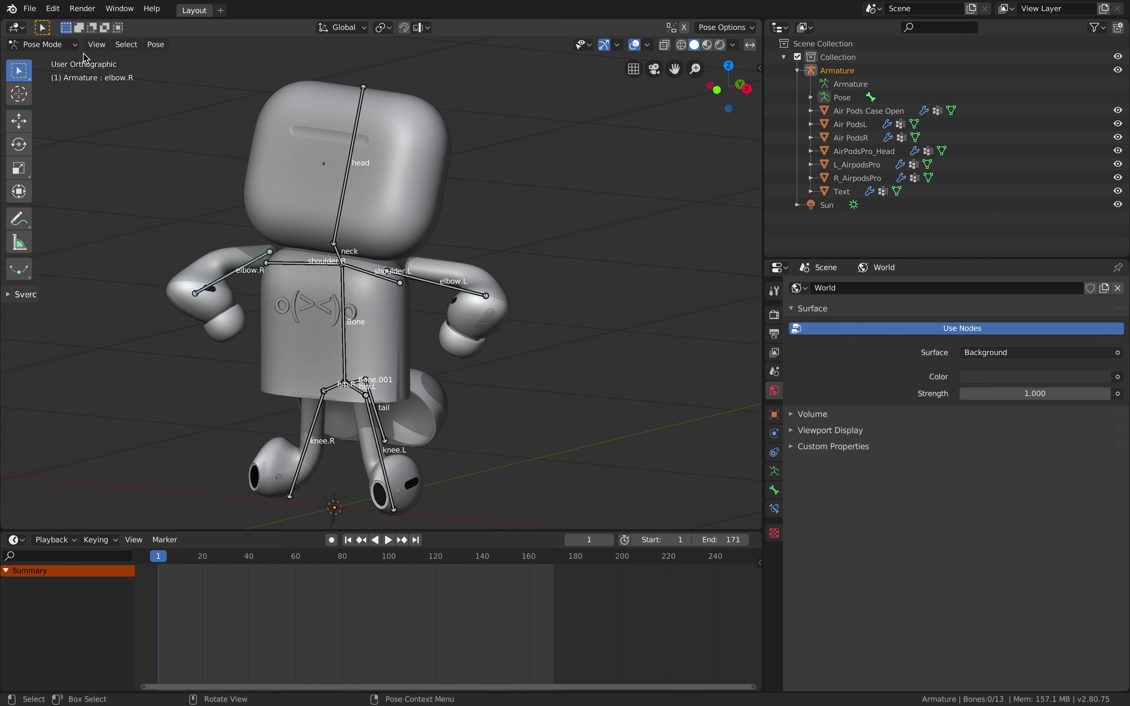
left_click(70, 44)
left_click(47, 58)
left_click(403, 148)
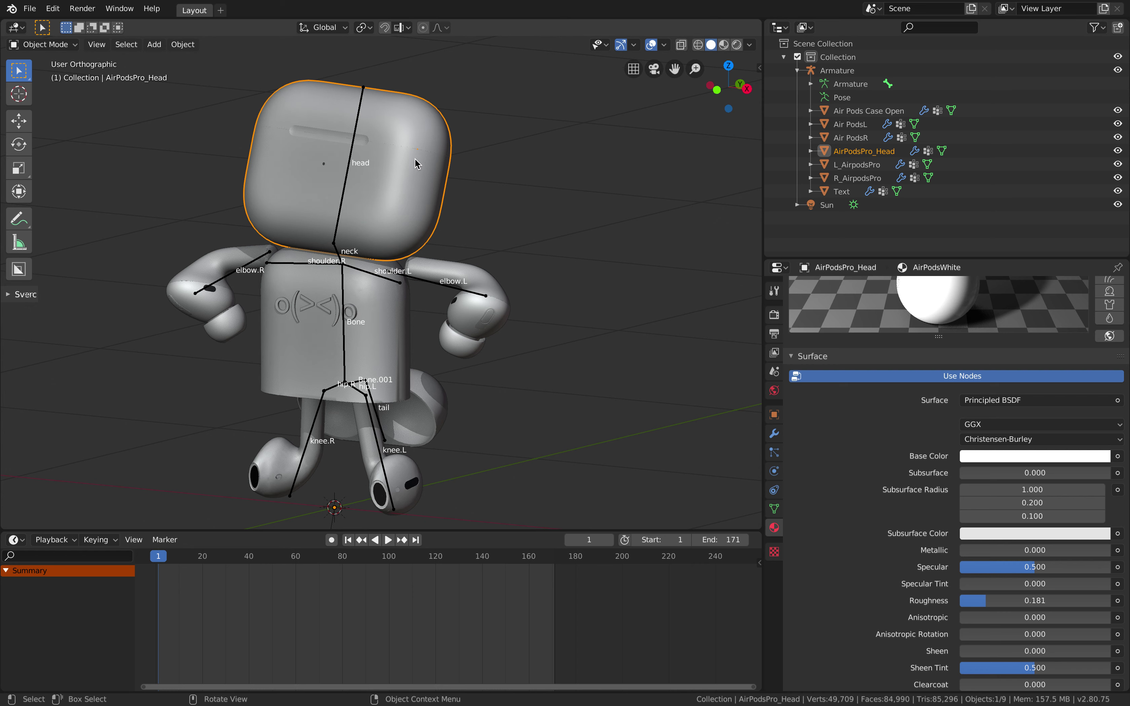
- In Edit Mode, rotate the head mesh about 1.92° around the Z axis
key("ctrl+Tab")
left_click(430, 160)
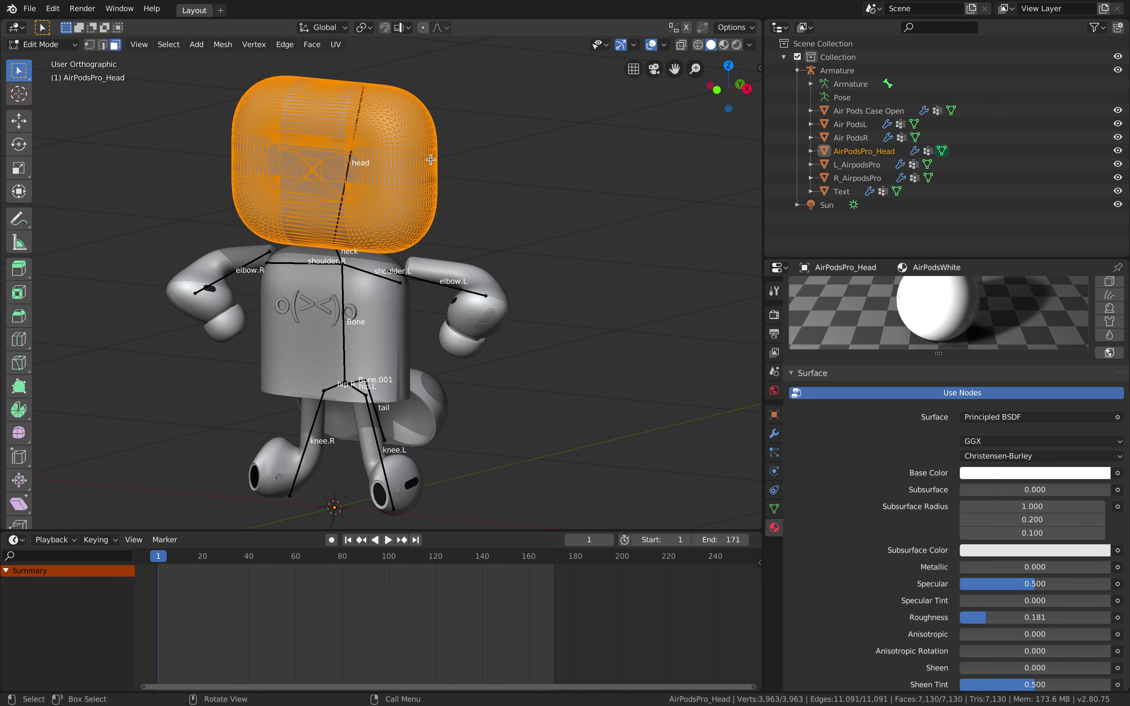
key("KP_6")
key("KP_6")
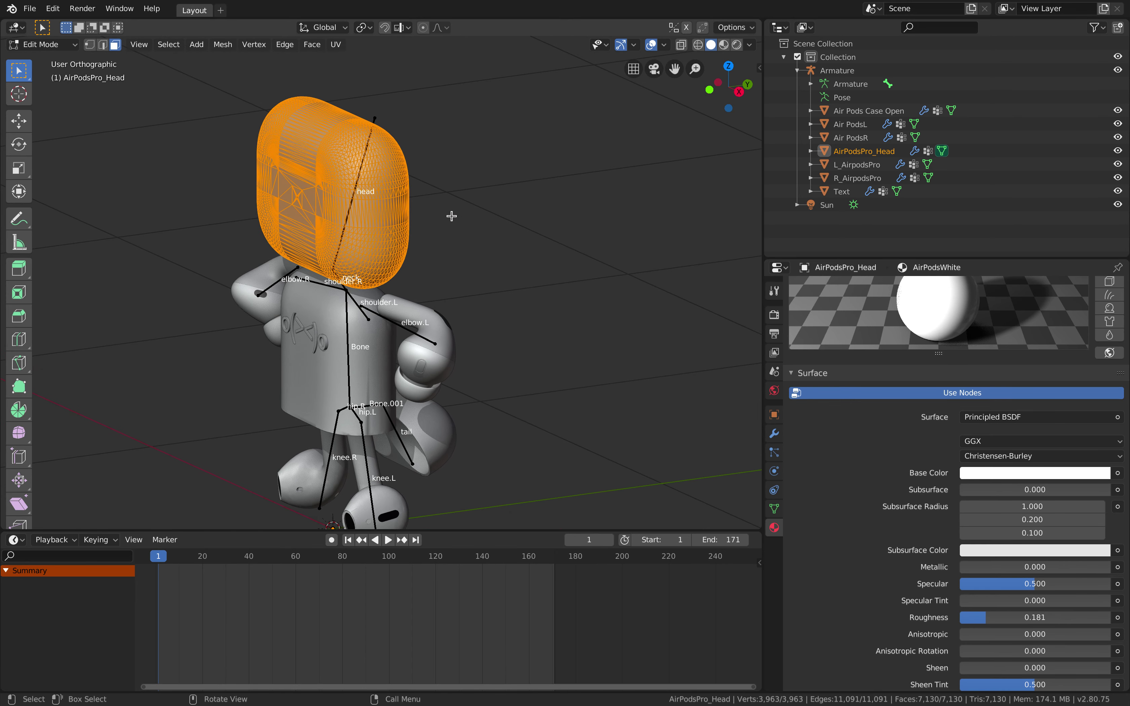
key("KP_6")
key("KP_6")
key("r")
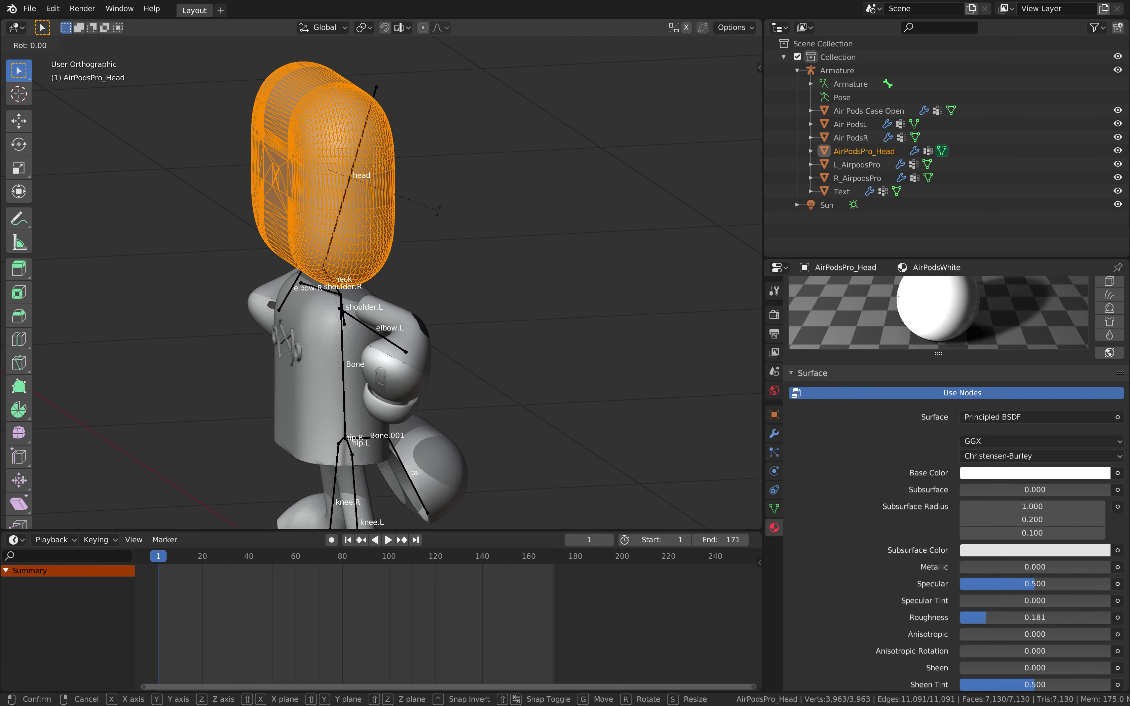
key("z")
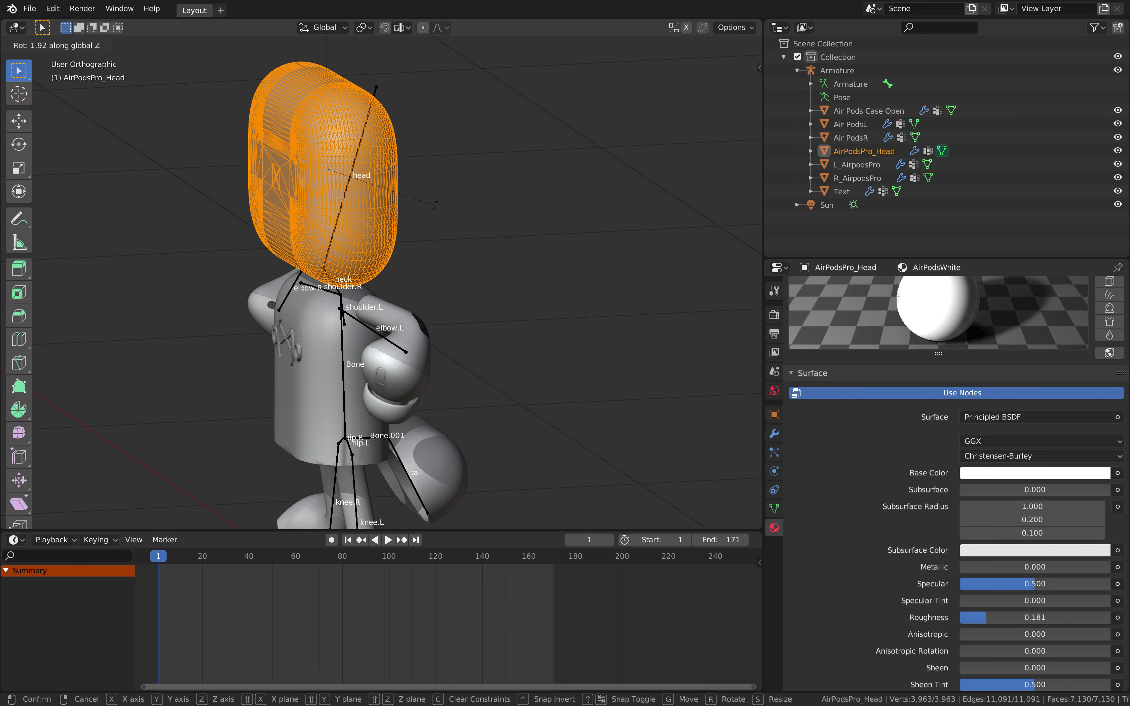
left_click(435, 206)
- Return to Object Mode, orbit back to the front and select the Armature
key("ctrl+Tab")
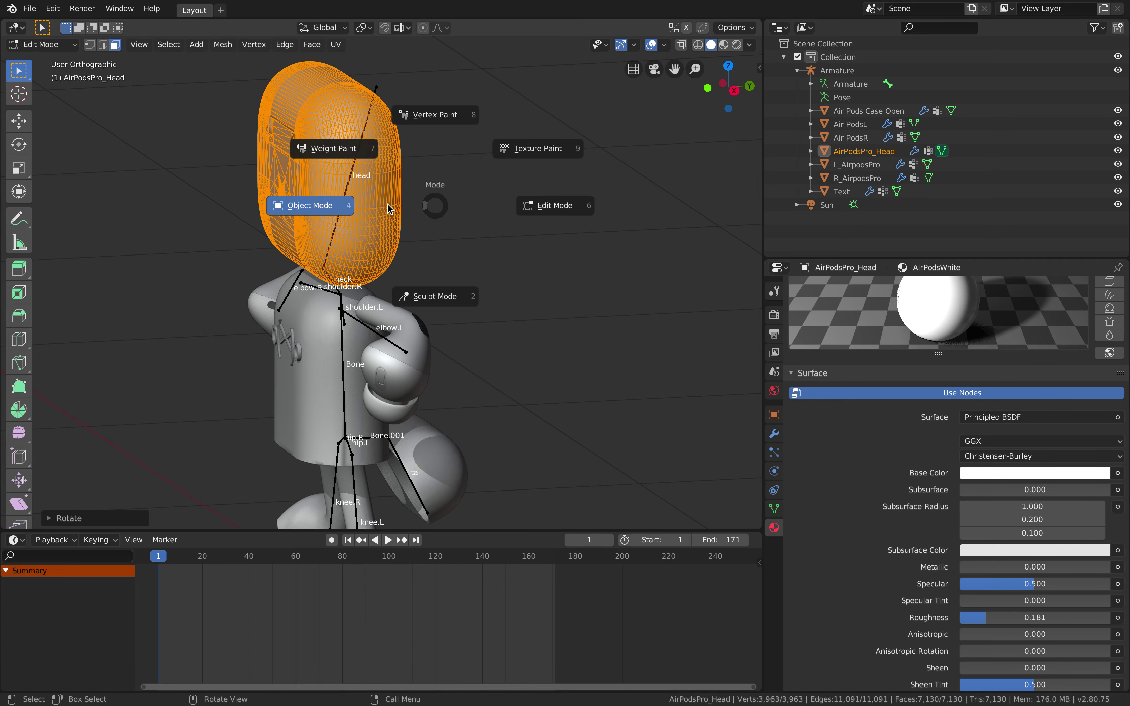
left_click(389, 209)
middle_click_drag(456, 204, 411, 275)
left_click(430, 303)
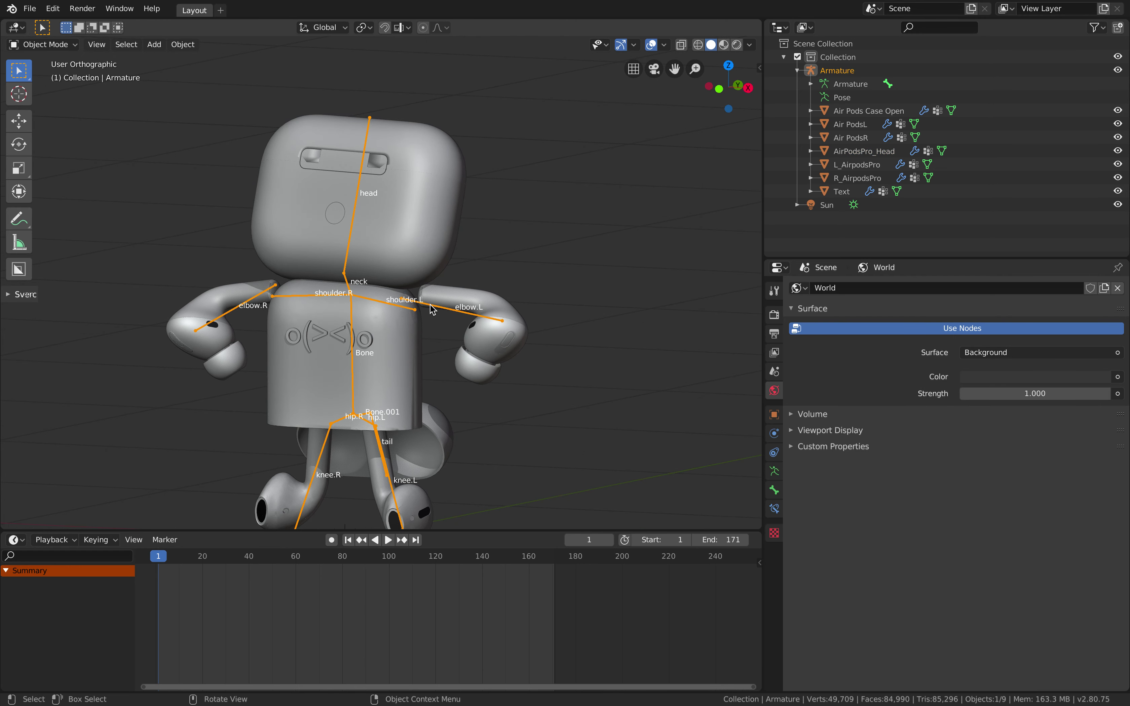
- In Pose Mode, move and rotate the left forearm bone elbow.L
left_click(45, 44)
left_click(56, 92)
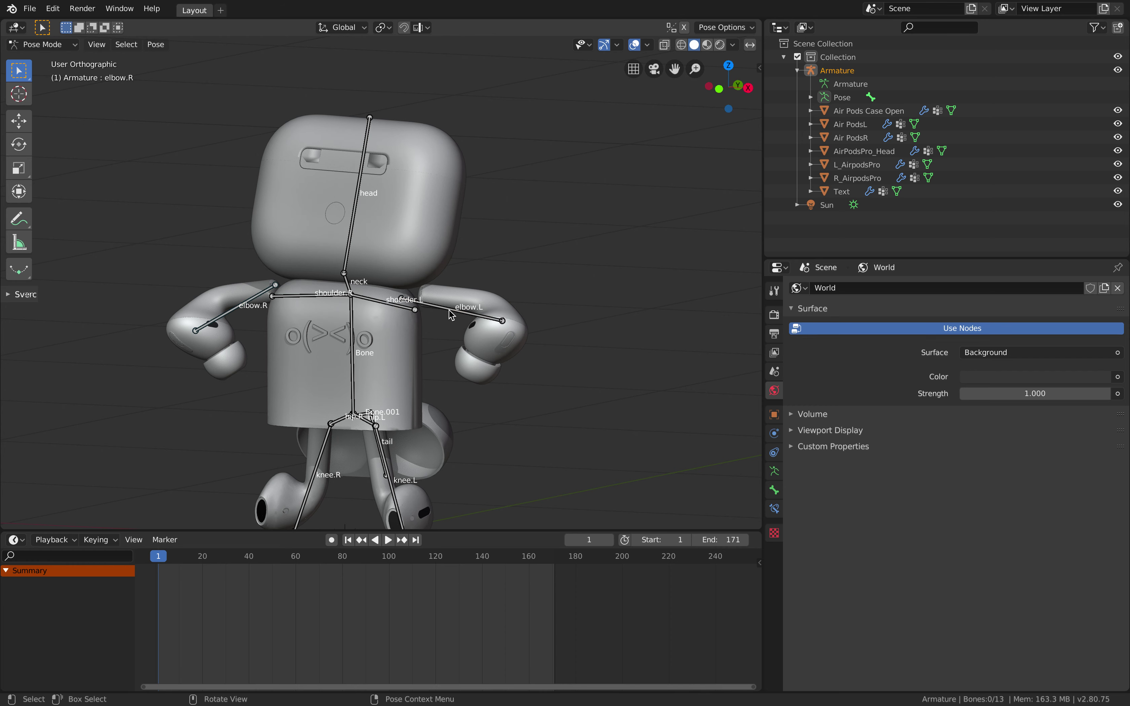
left_click(449, 314)
left_click_drag(467, 313, 561, 330)
key("r")
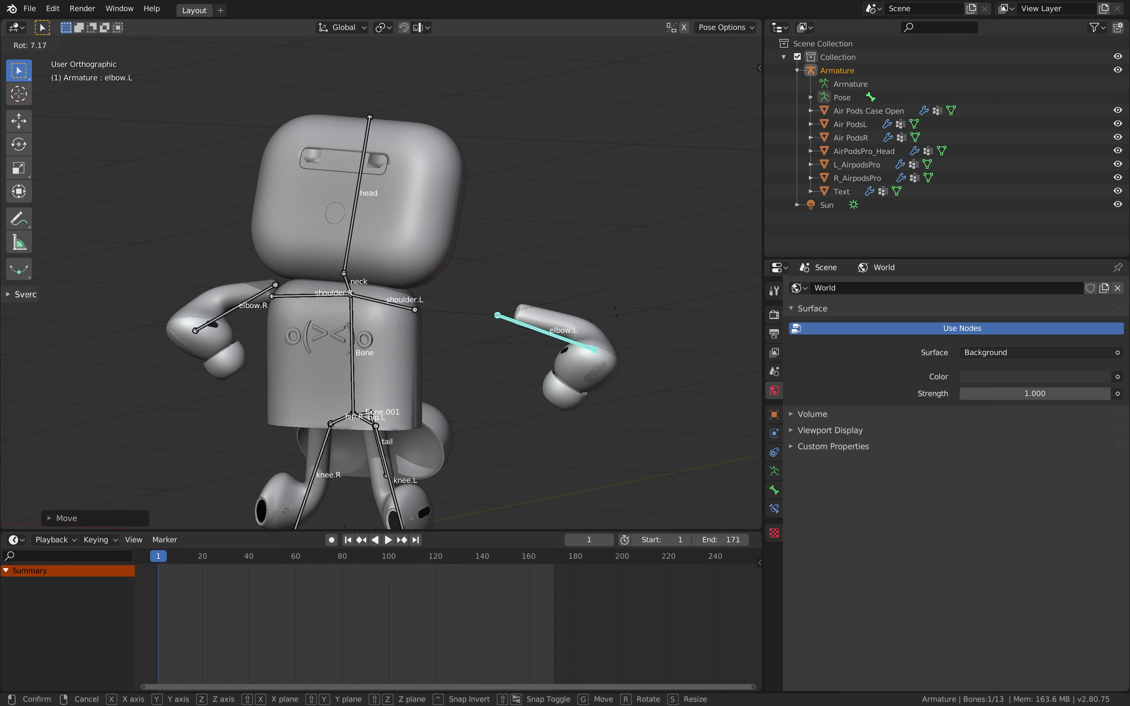
left_click(555, 314)
key("g")
left_click(530, 314)
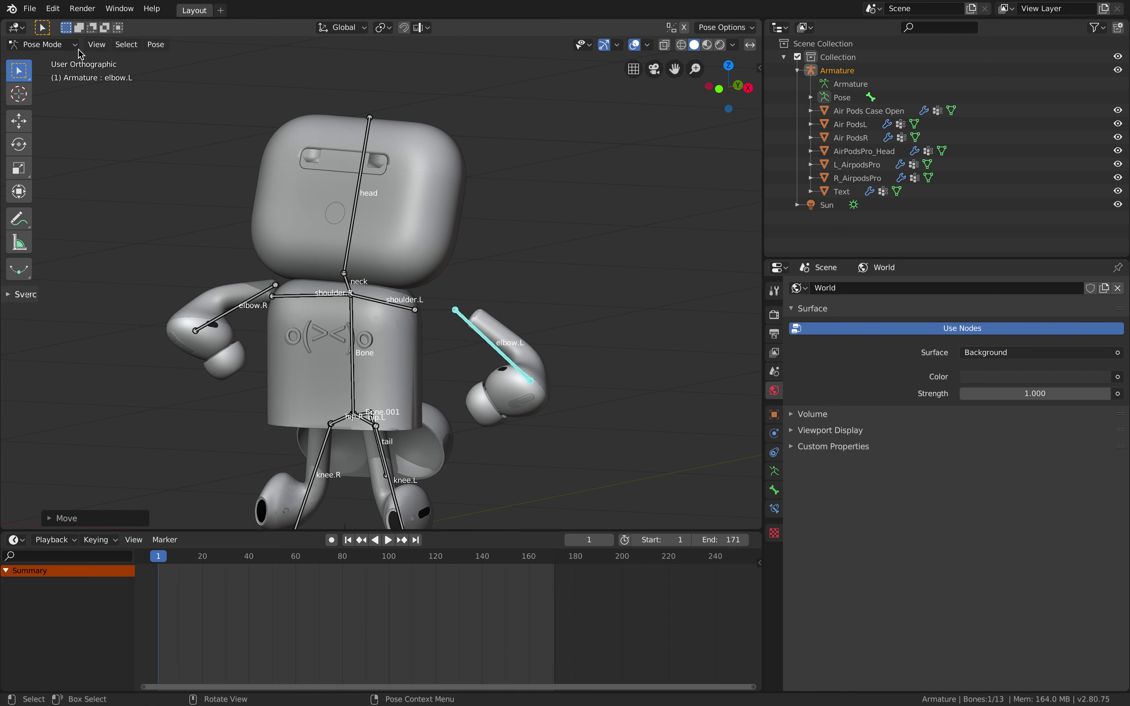
- In Edit Mode, turn on Relations > Connected for elbow.L, then return to Pose Mode
left_click(47, 44)
left_click(45, 74)
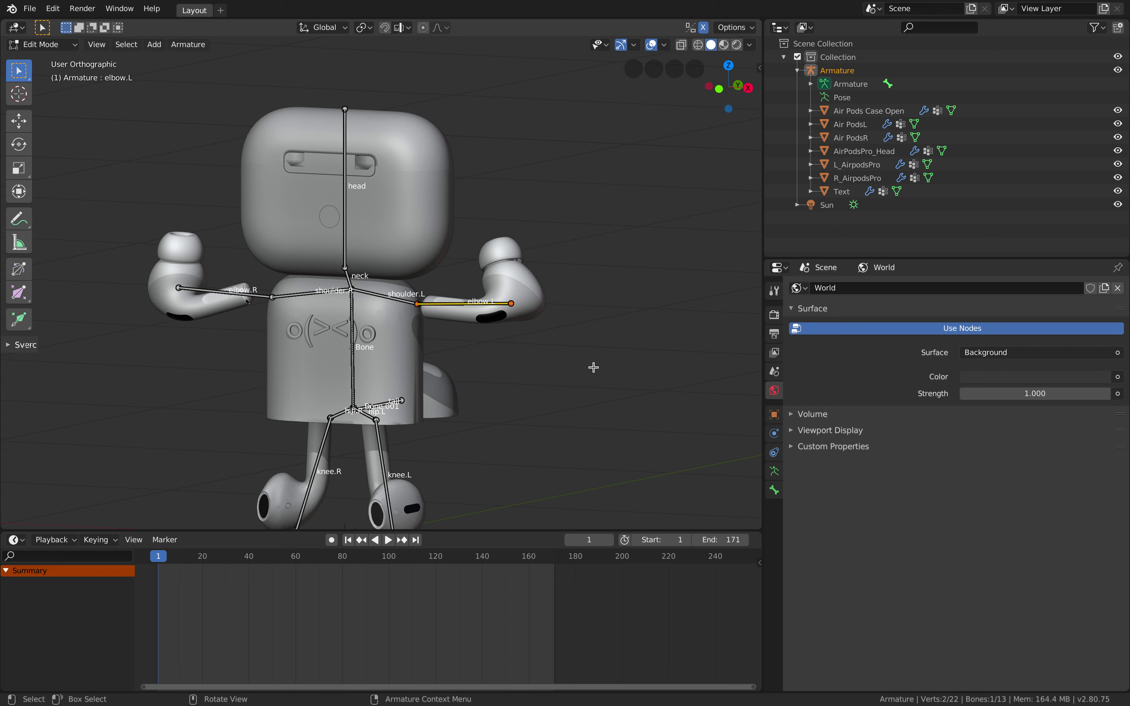
left_click(774, 491)
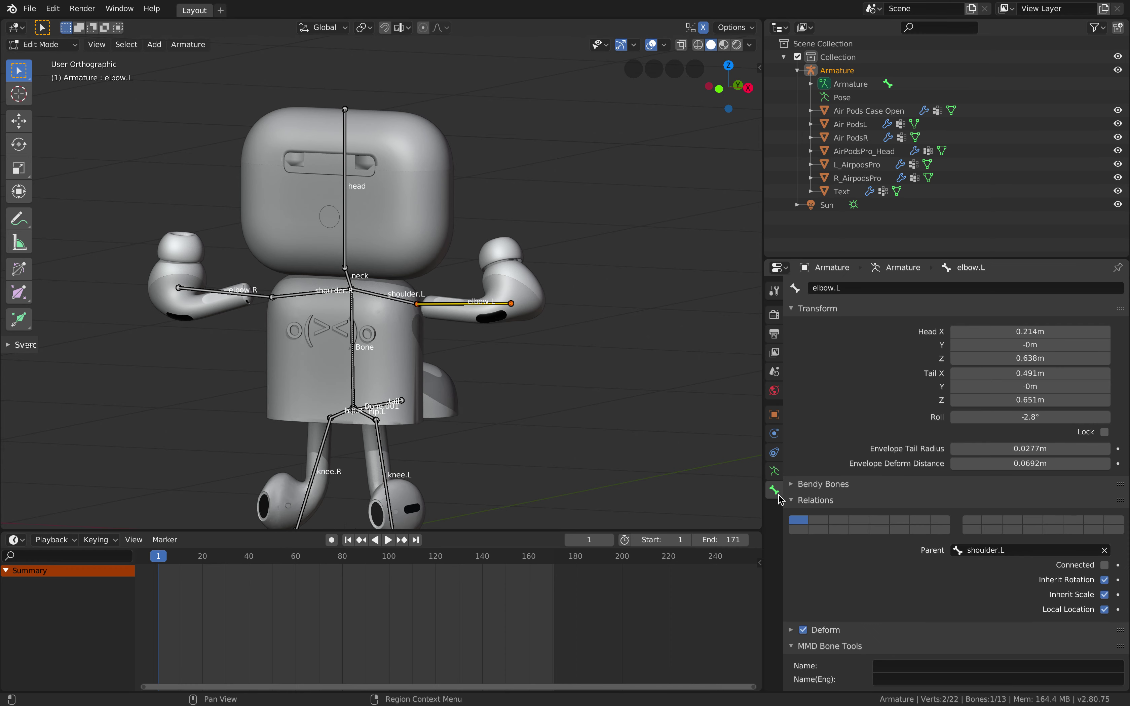
left_click(1104, 567)
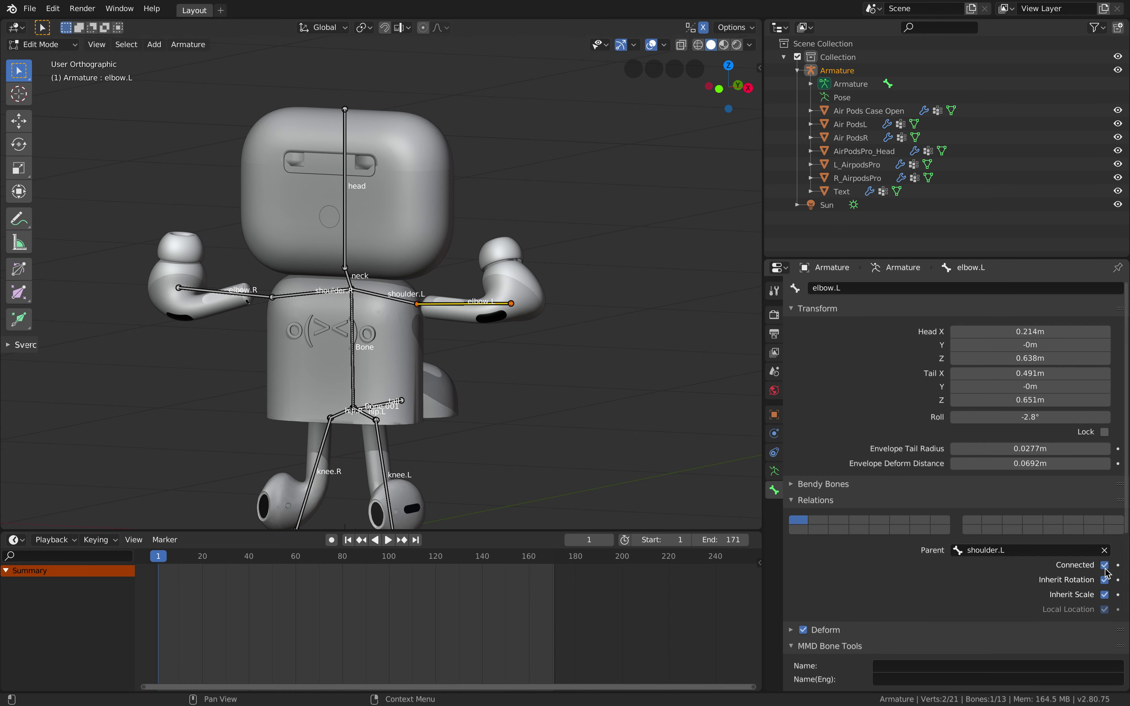
left_click(1104, 566)
left_click(1105, 566)
left_click(42, 44)
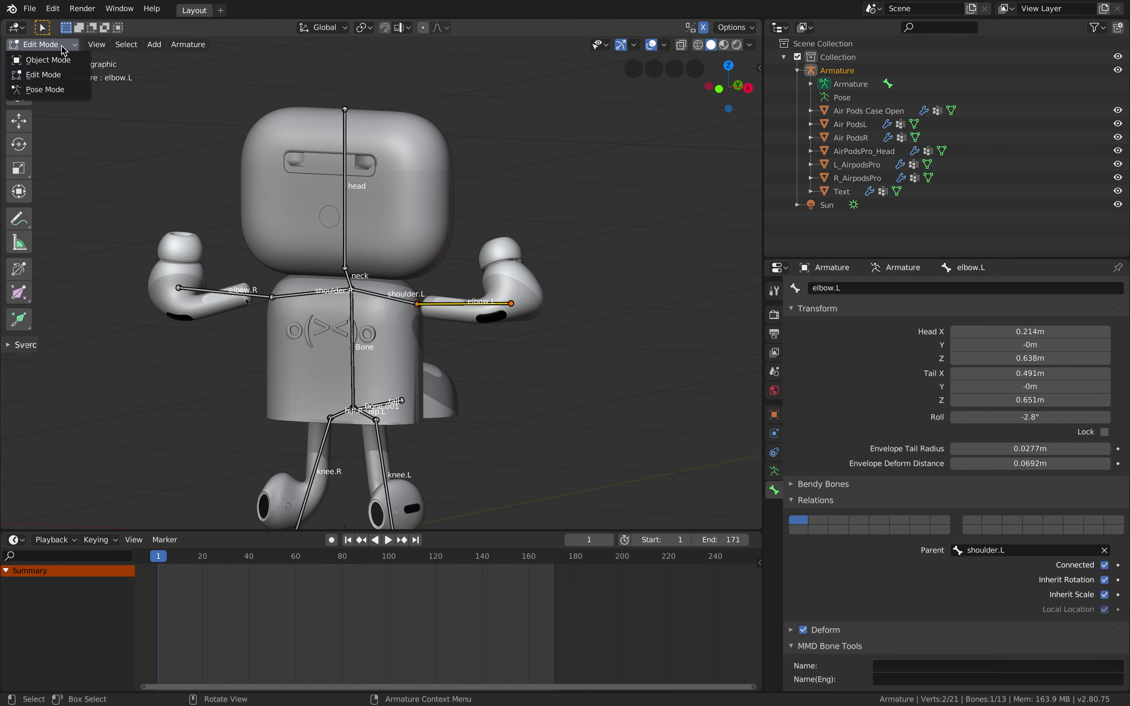
key("Return")
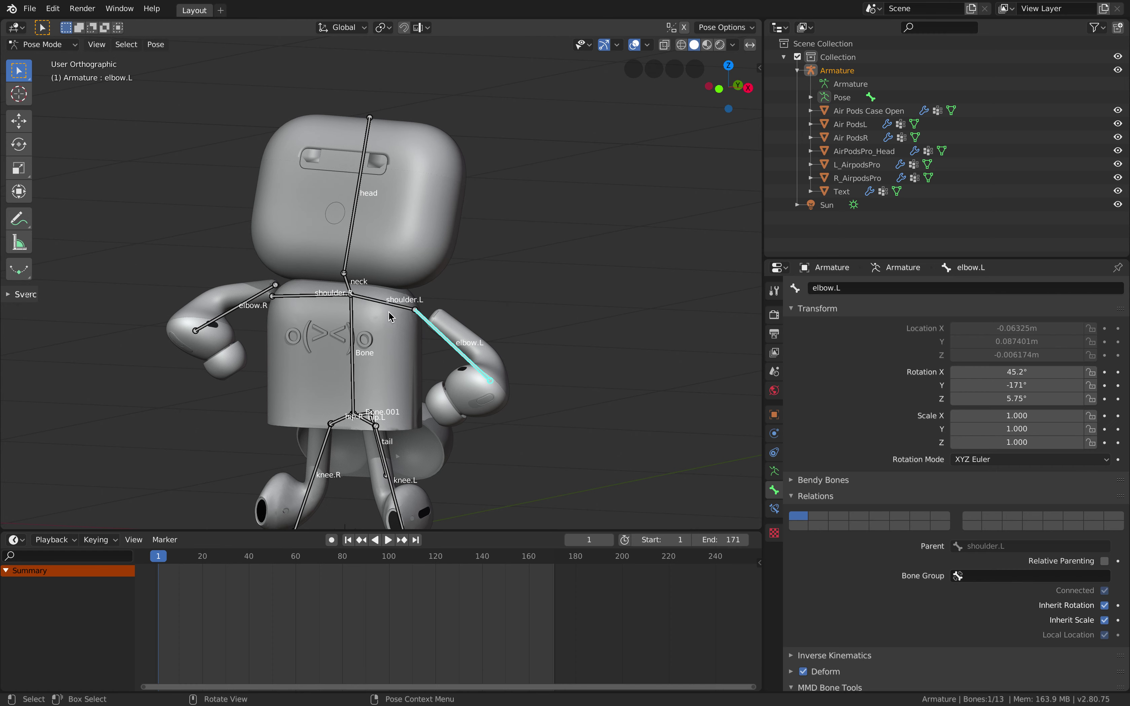
- Raise the left forearm elbow.L slightly and trackball-rotate it in toward the body
mouse_move(422, 319)
middle_mouse_down()
mouse_move(392, 319)
mouse_move(429, 322)
middle_mouse_up()
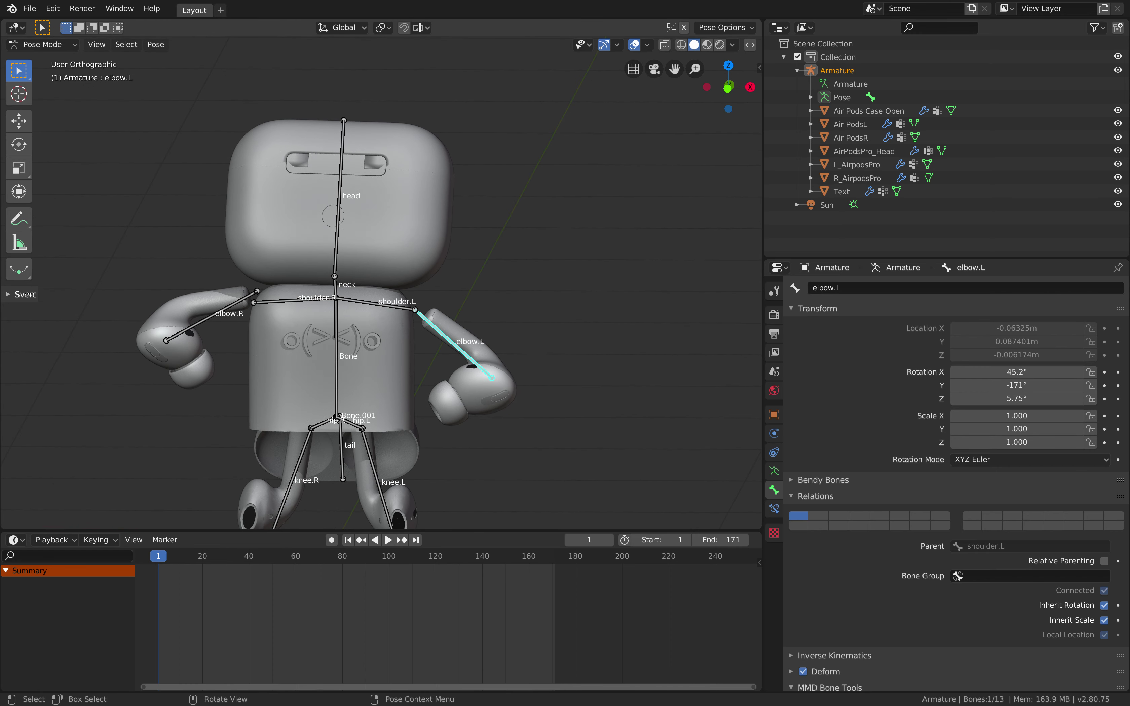
key("g")
left_click(422, 324)
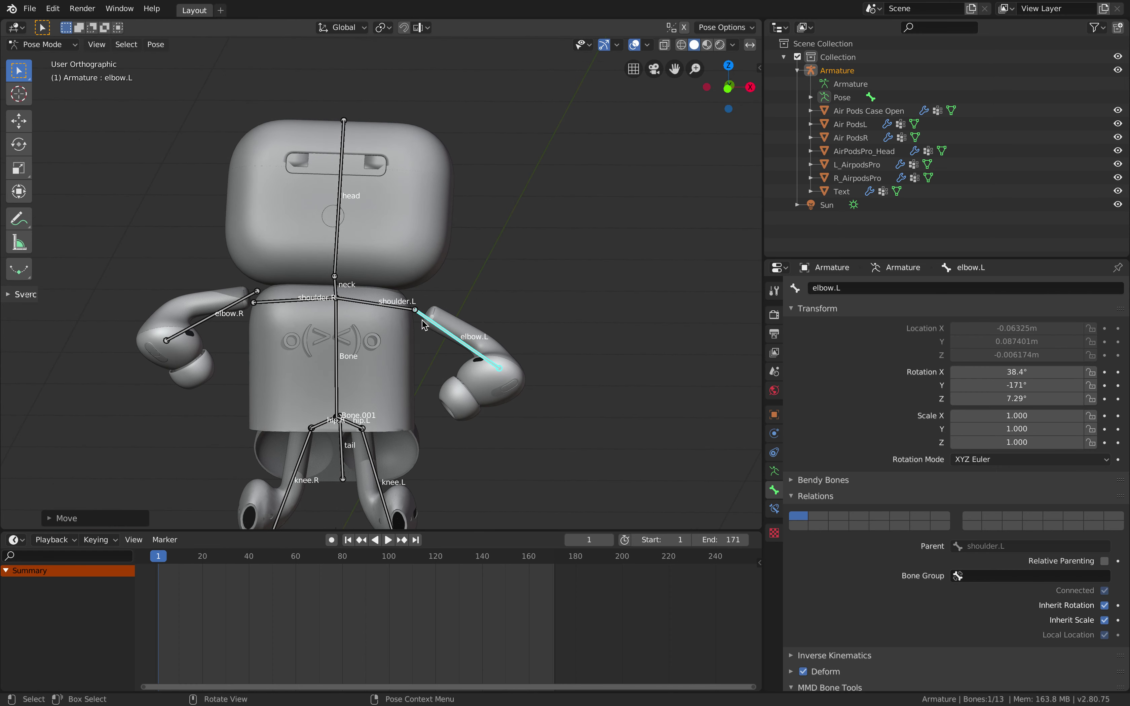
key("r")
key("r")
left_click(486, 310)
key("r")
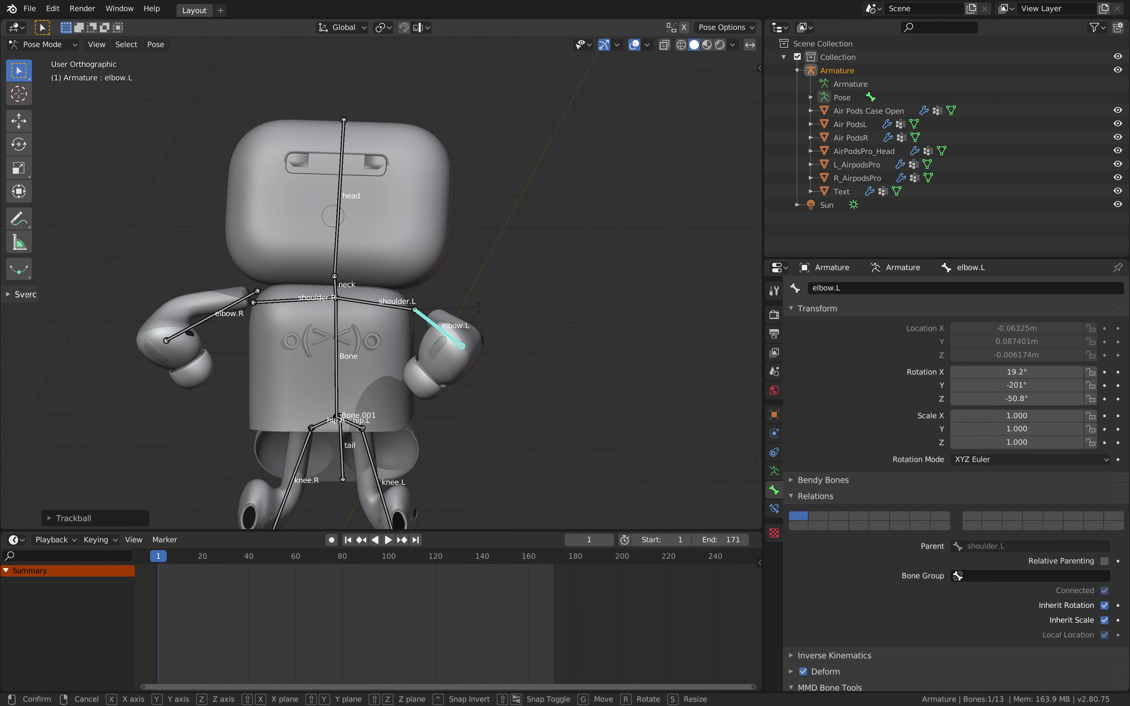
key("r")
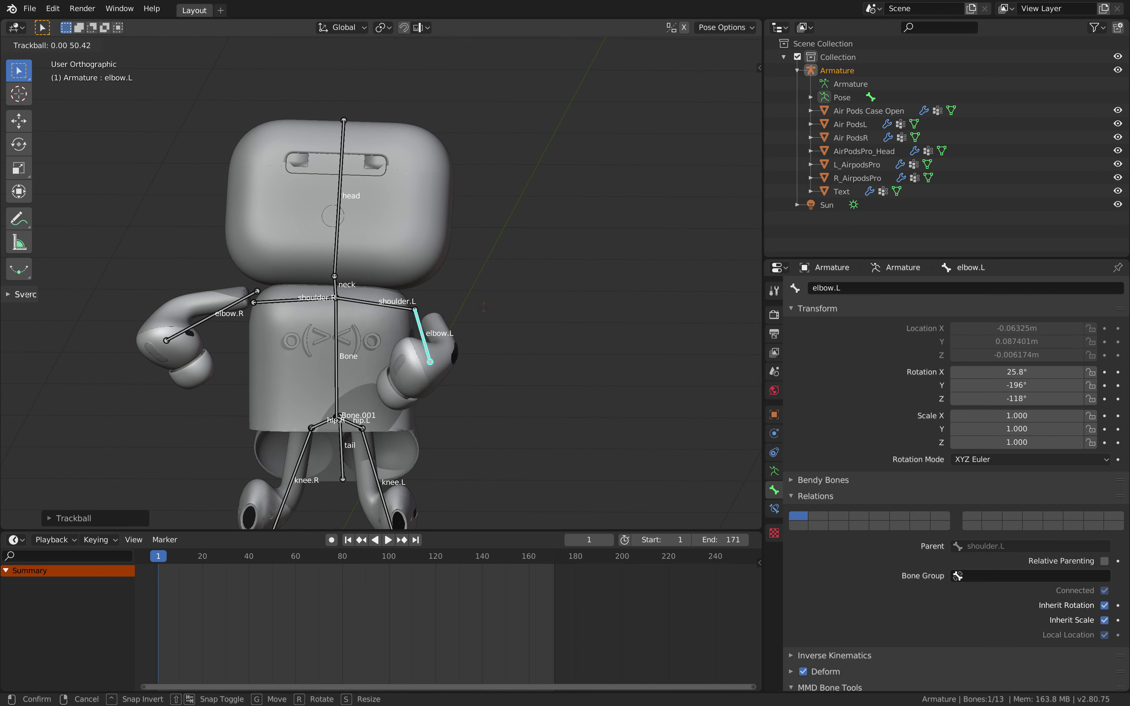
left_click(408, 312)
- Select the right forearm elbow.R, move it outward and rotate it
middle_click_drag(321, 317, 402, 321)
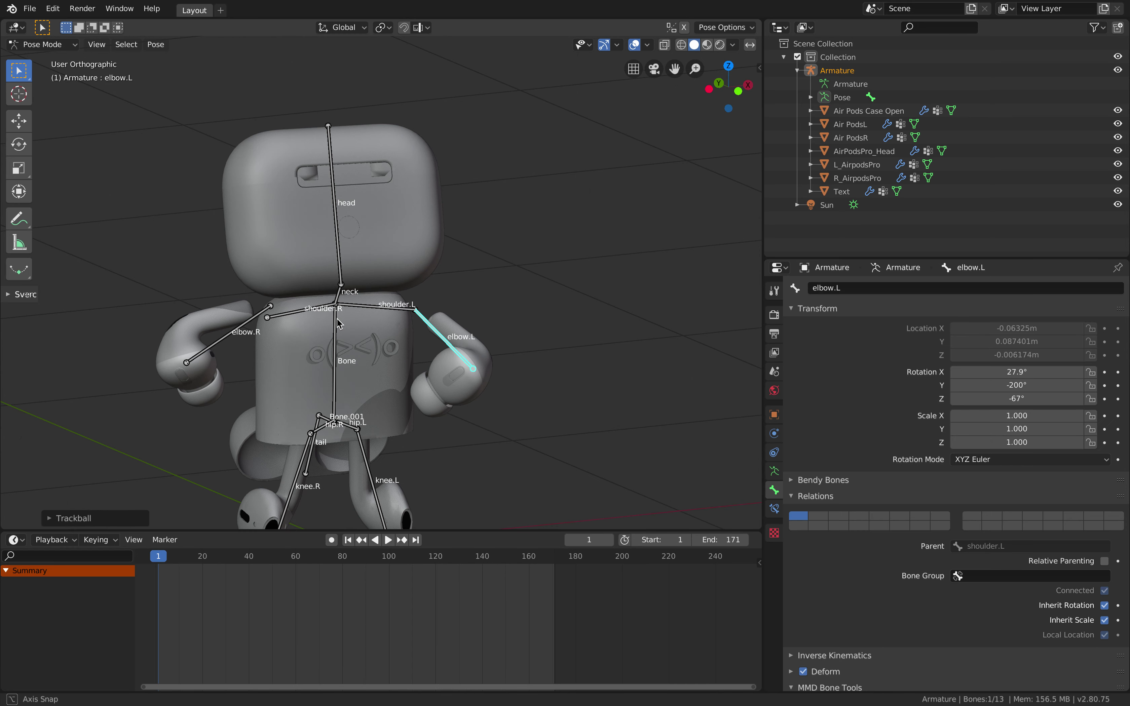
left_click(261, 319)
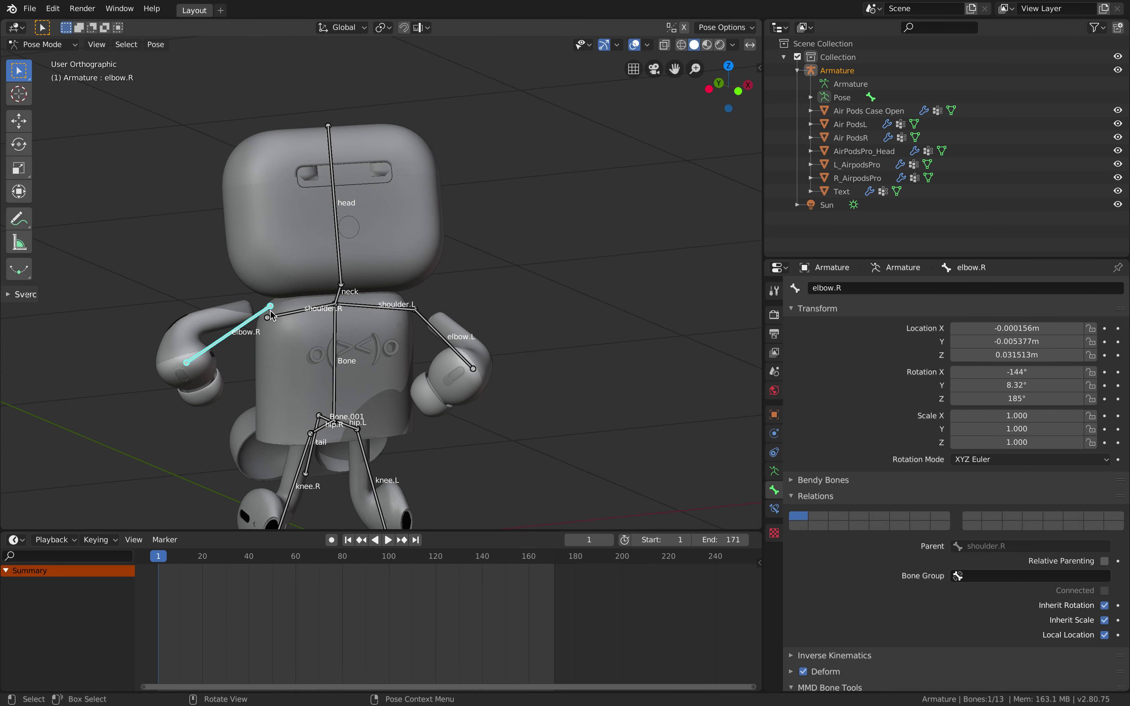
middle_click_drag(261, 319, 397, 299)
key("g")
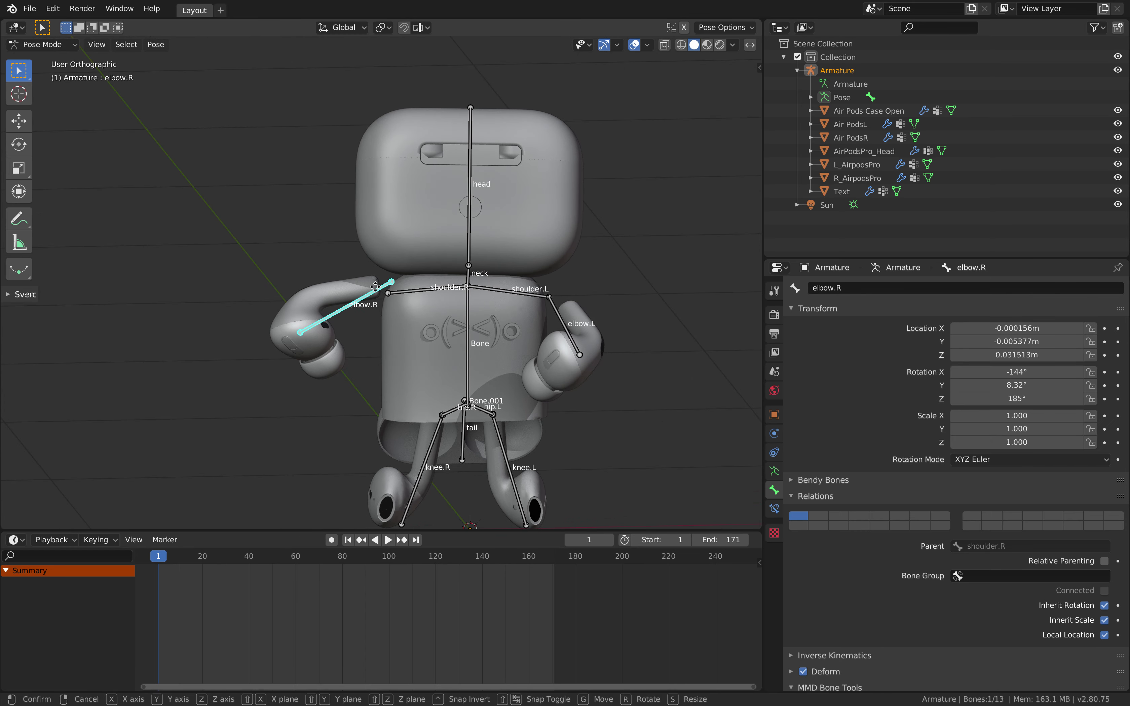
left_click(345, 288)
key("r")
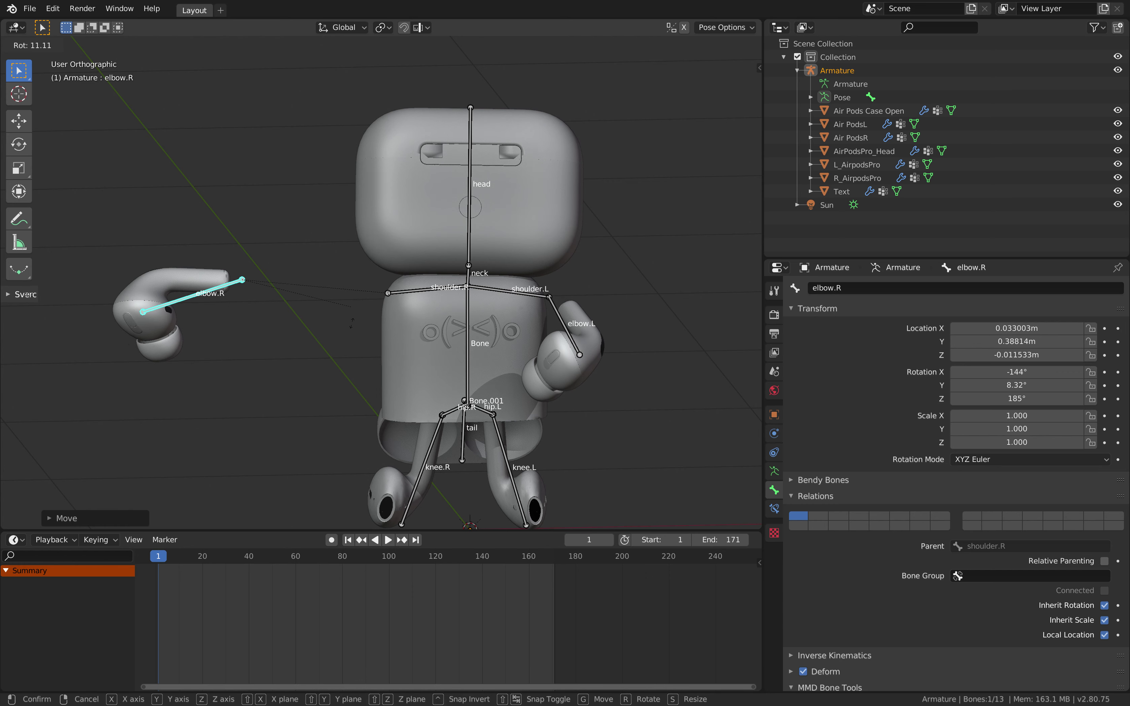
left_click(304, 321)
- Reposition elbow.R and trackball-rotate it to X −328°, Y 155°, Z 4.46°
key("g")
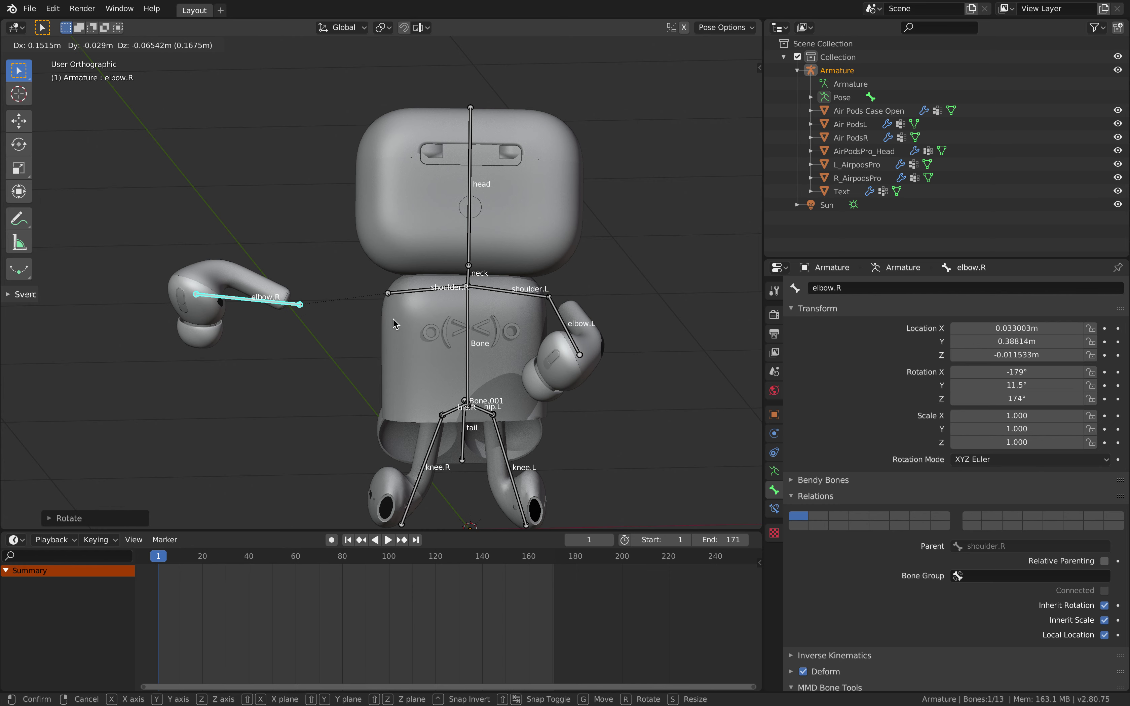
left_click(393, 324)
key("r")
key("r")
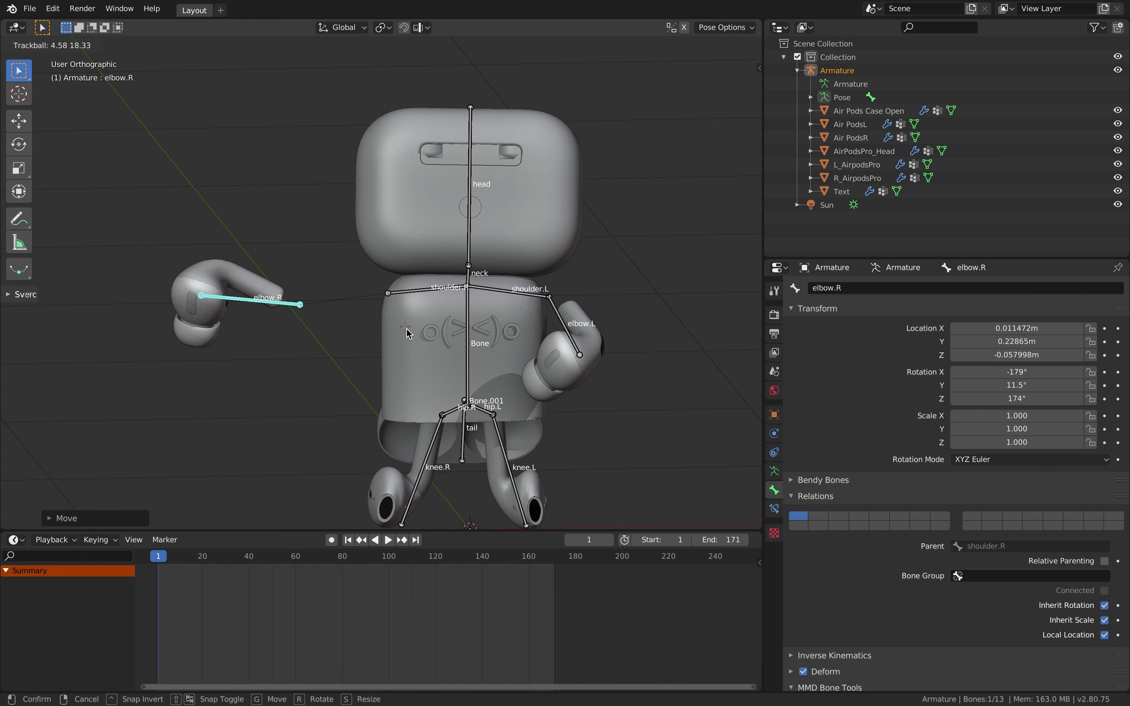
left_click(406, 333)
key("r")
key("r")
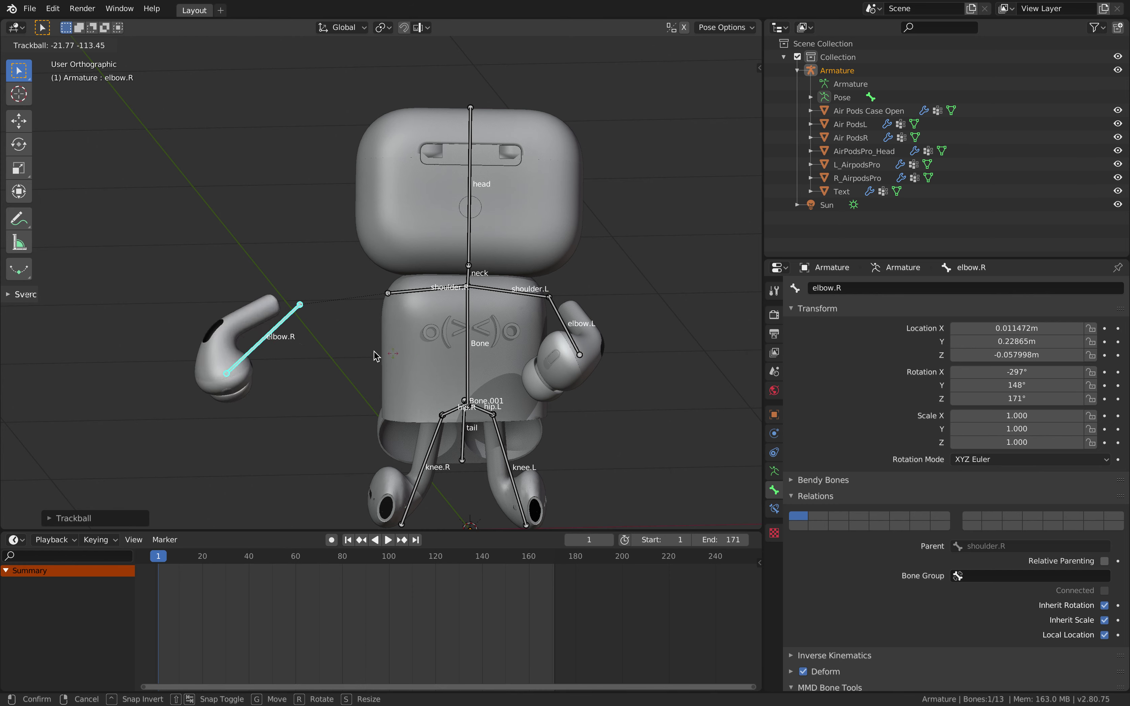
left_click(295, 335)
key("r")
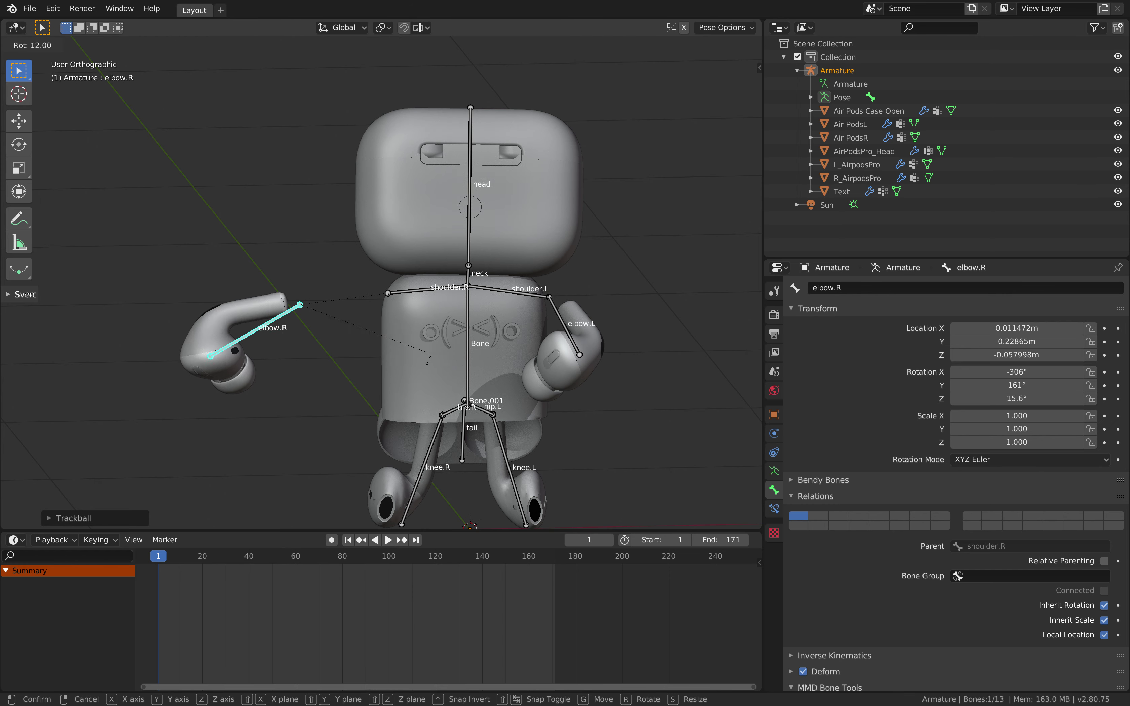
left_click(330, 329)
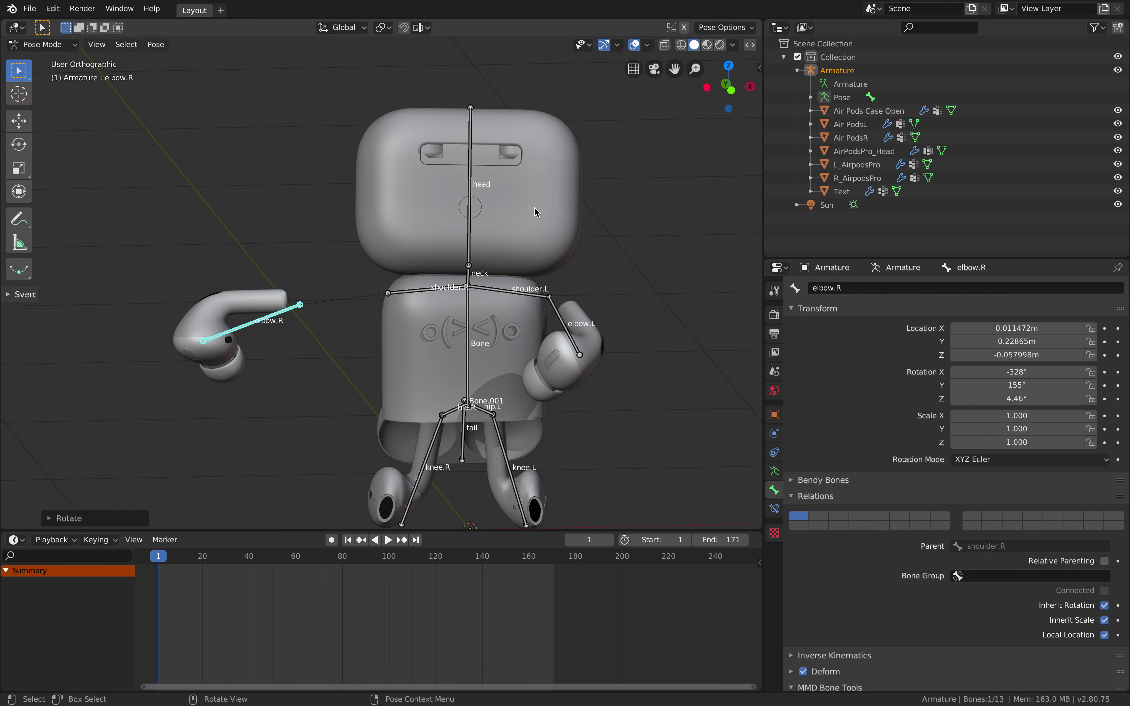
- Trackball-rotate the head bone to quaternion W 0.095, X −0.118, Y −0.985, Z 0.077, tilting it sideways
left_click(471, 187)
key("r")
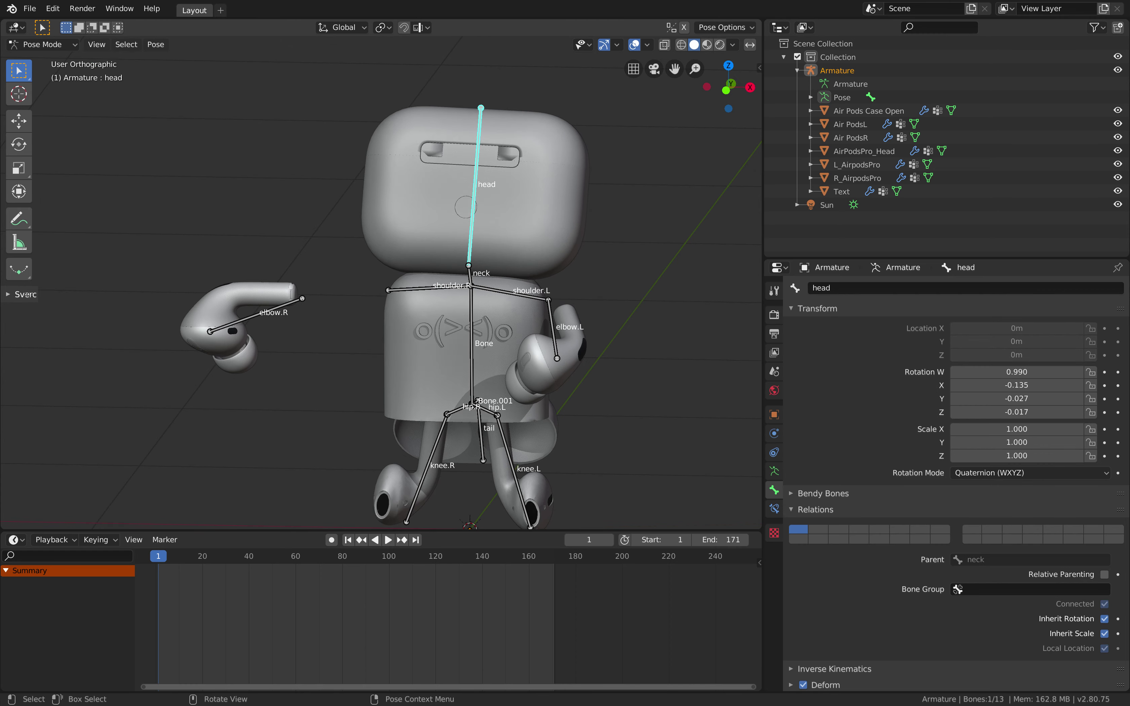
left_click(583, 219)
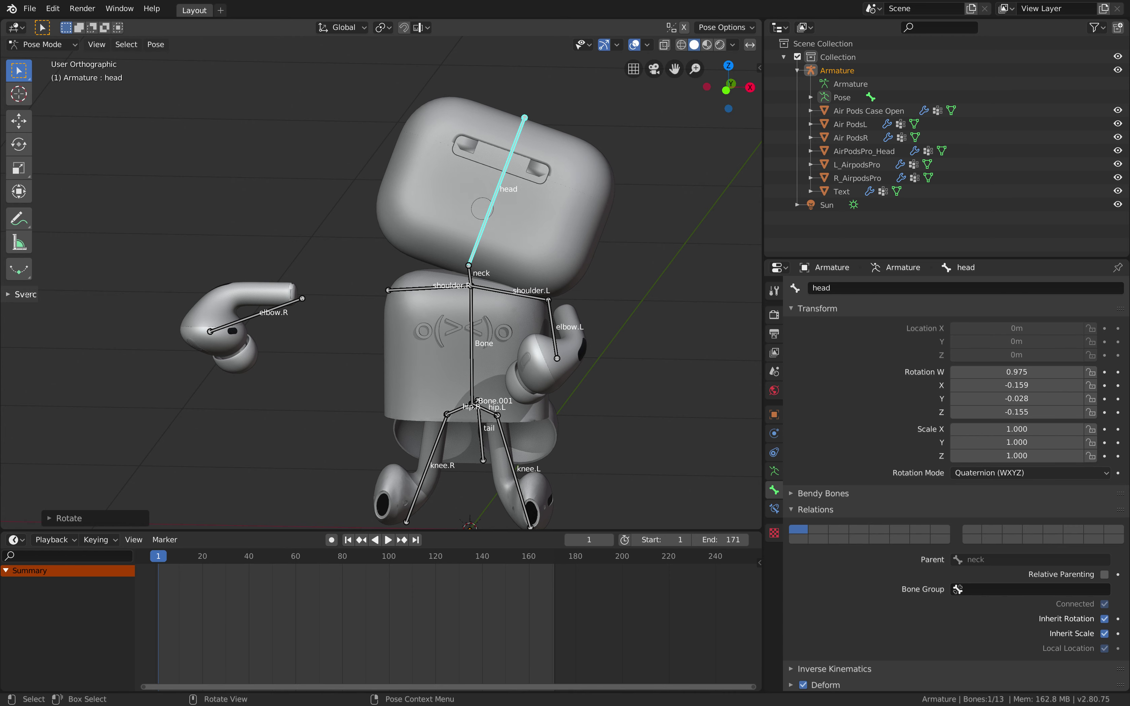
key("r")
left_click(533, 175)
key("r")
key("r")
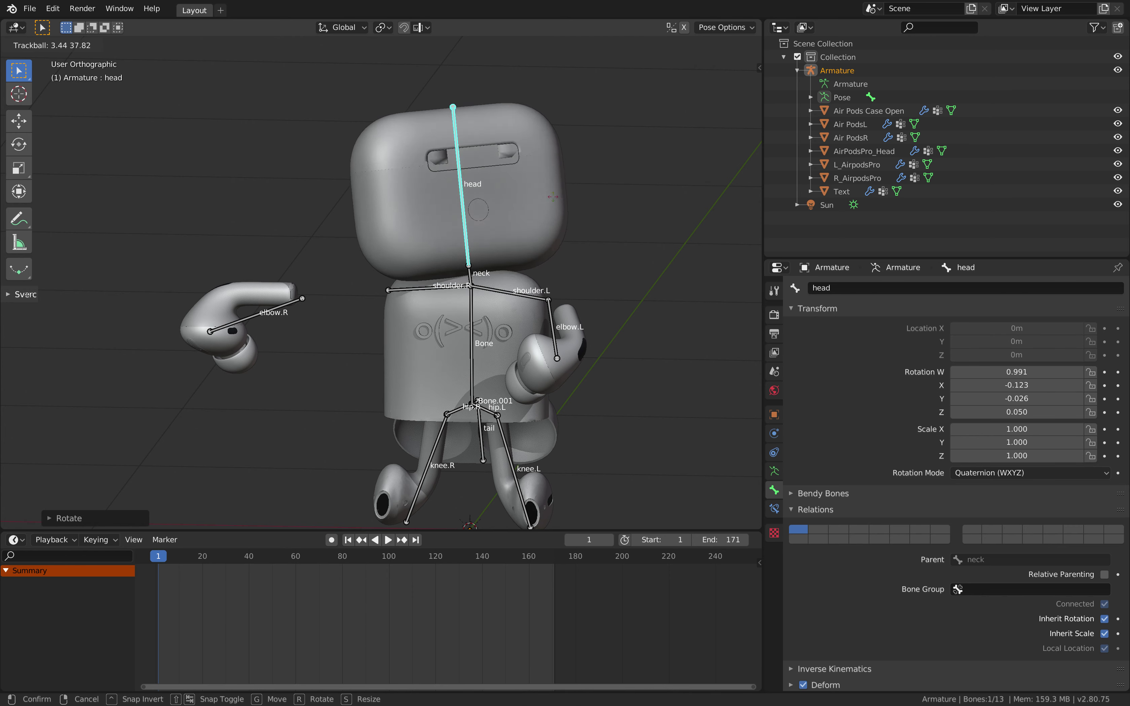
left_click(537, 195)
key("r")
key("r")
left_click(584, 206)
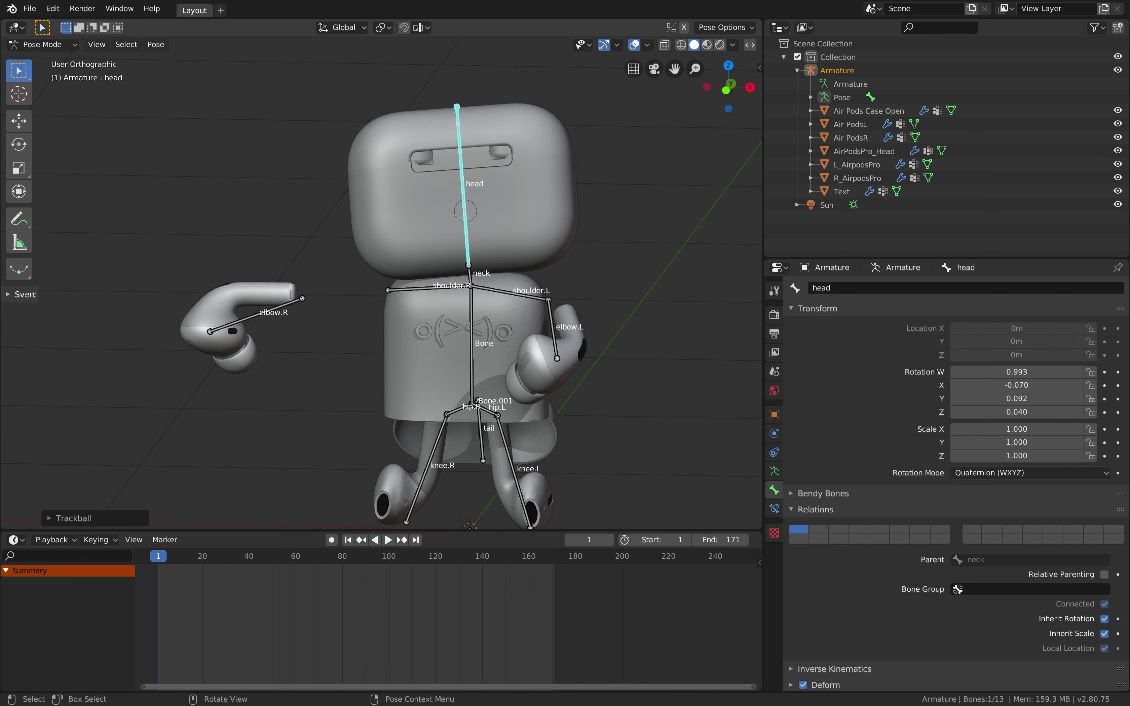
key("r")
key("r")
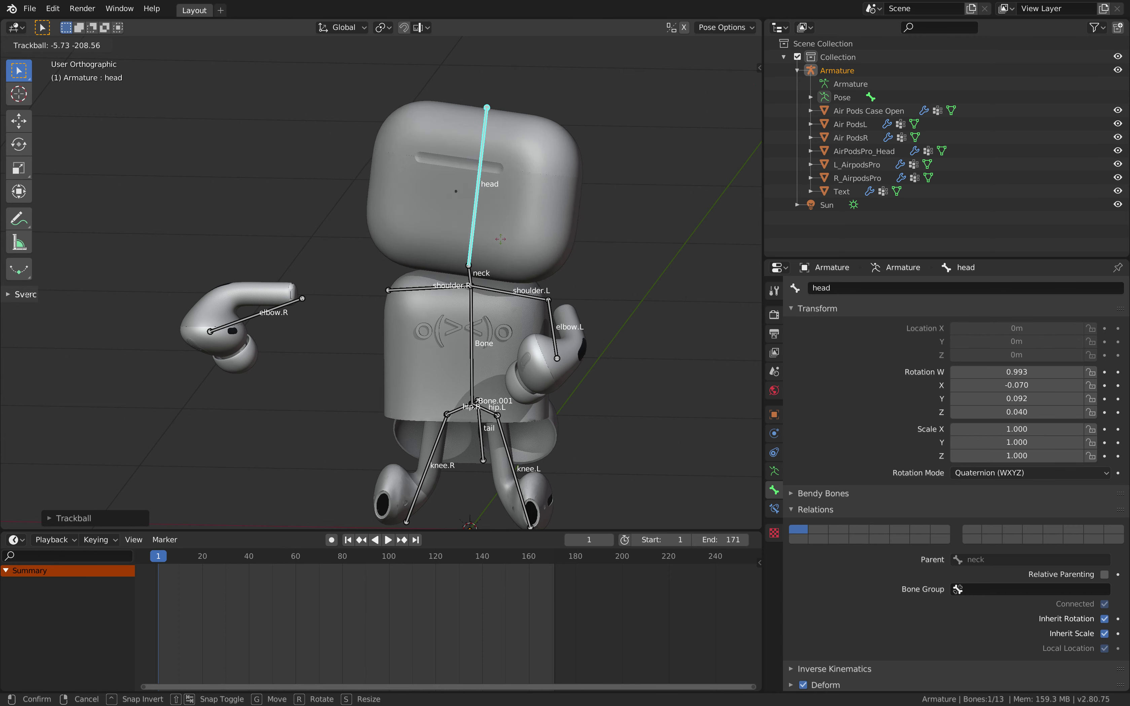
left_click(504, 212)
left_click(535, 170)
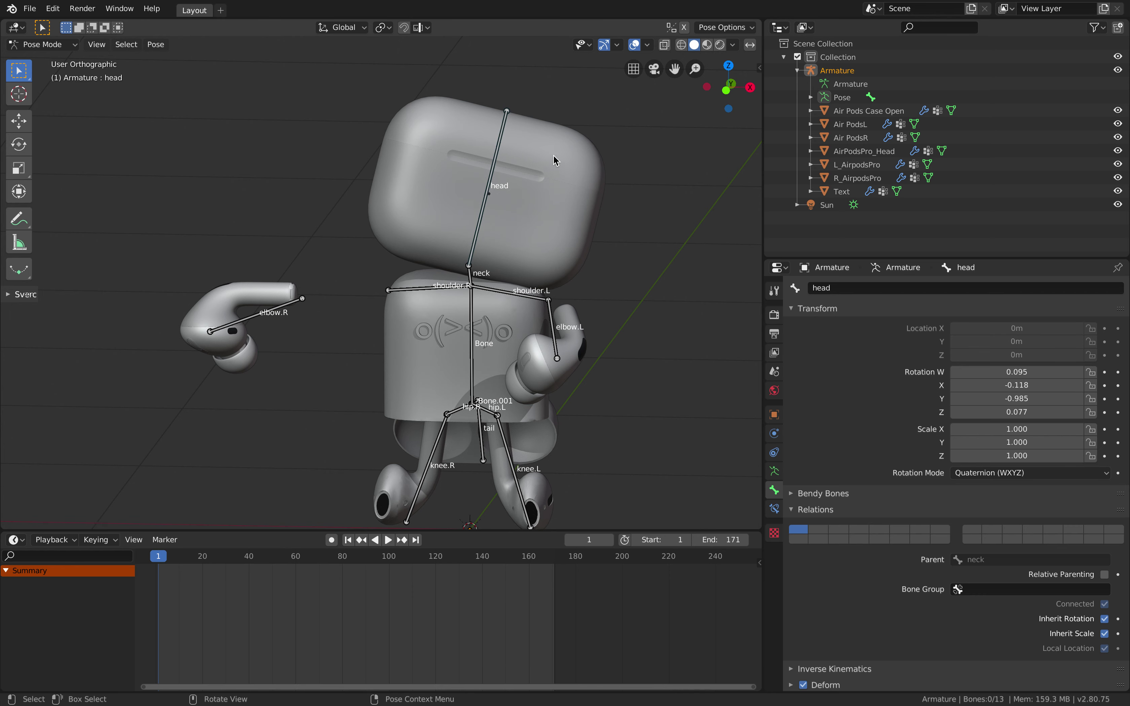
scroll(455, 180, "up", 2)
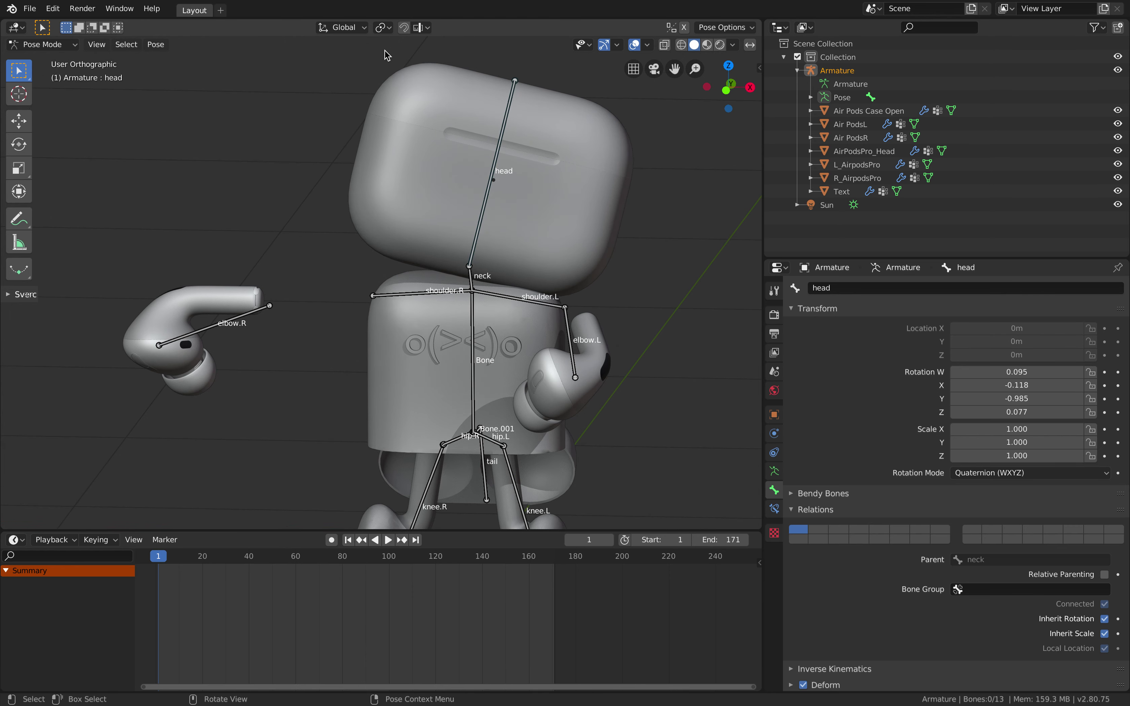
middle_click_drag(545, 172, 386, 215)
- Switch the armature through Edit Mode back to Object Mode
left_click(42, 44)
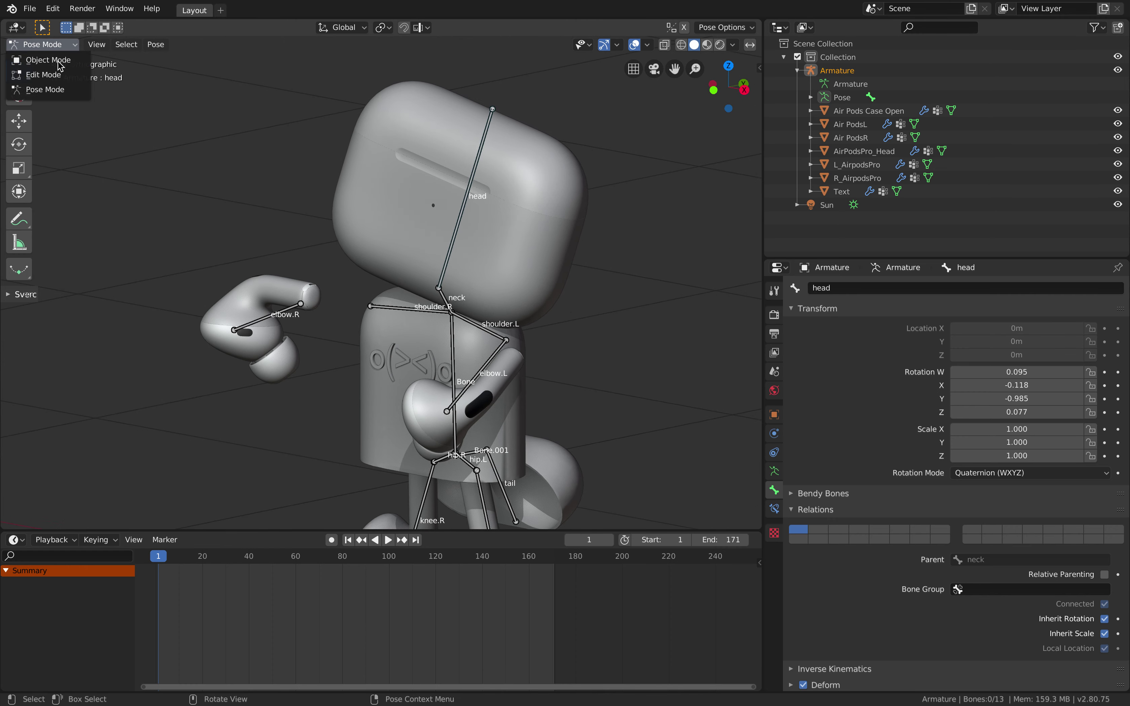
left_click(56, 73)
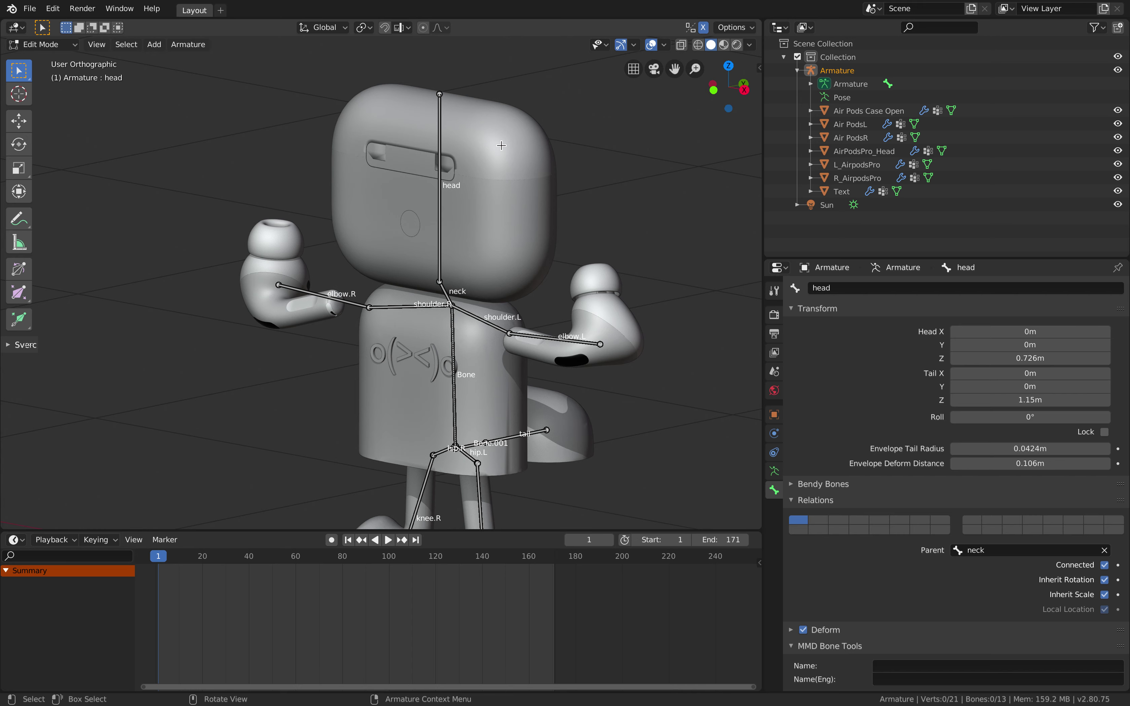
middle_click_drag(491, 157, 555, 159)
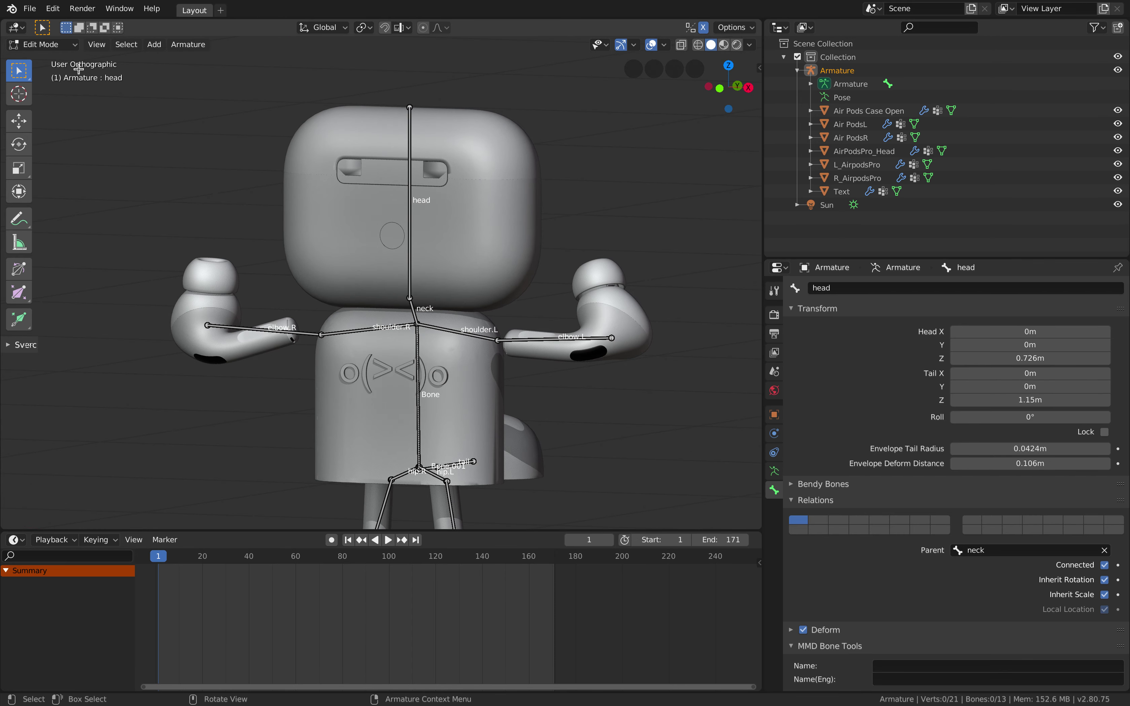
left_click(56, 46)
left_click(57, 58)
- Enter Edit Mode on AirPodsPro_Head, start a Z rotation, cancel it, and return to Object Mode
left_click(385, 139)
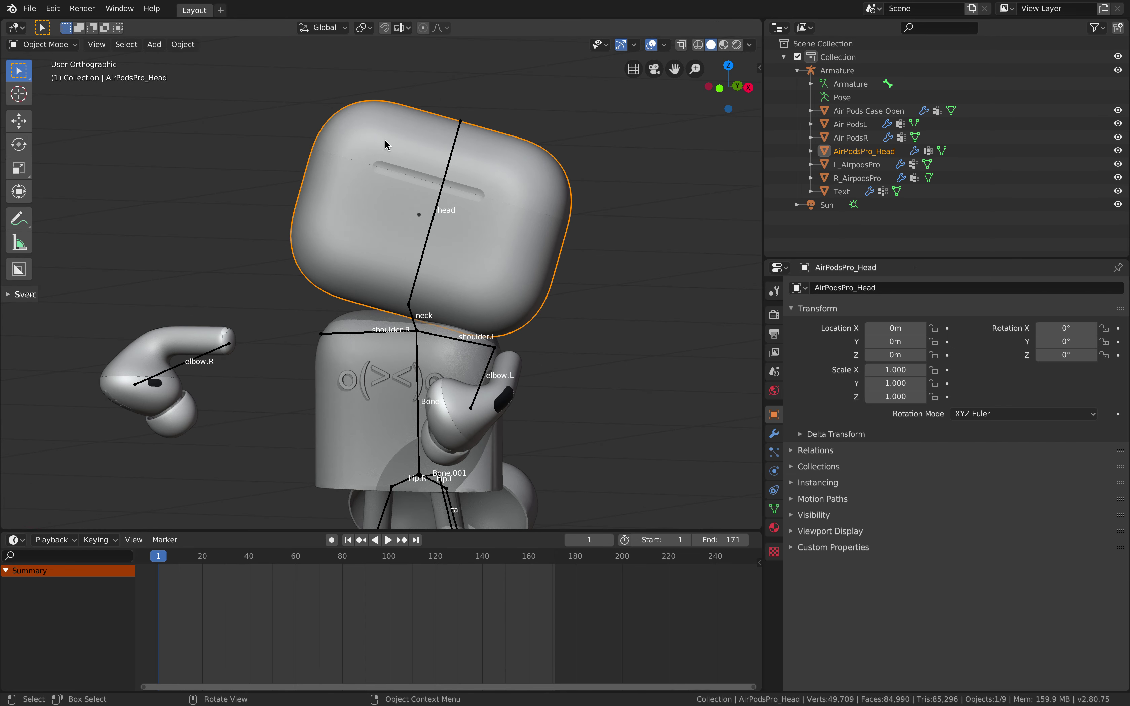
key("ctrl+Tab")
left_click(481, 150)
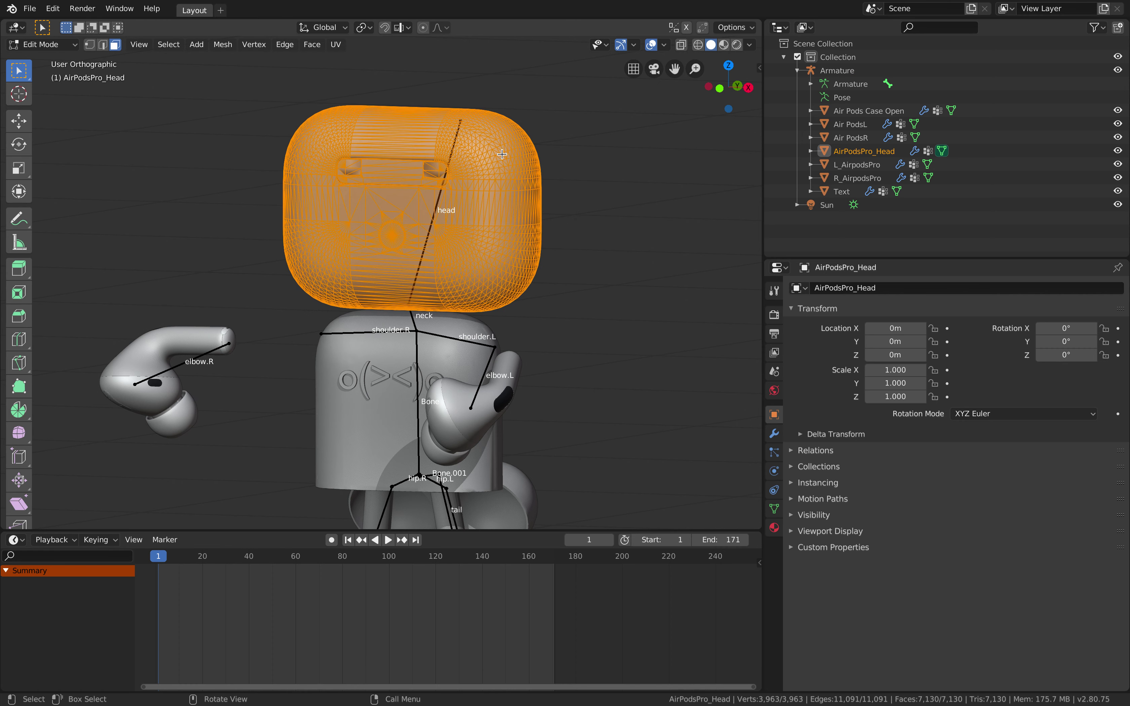
key("r")
key("z")
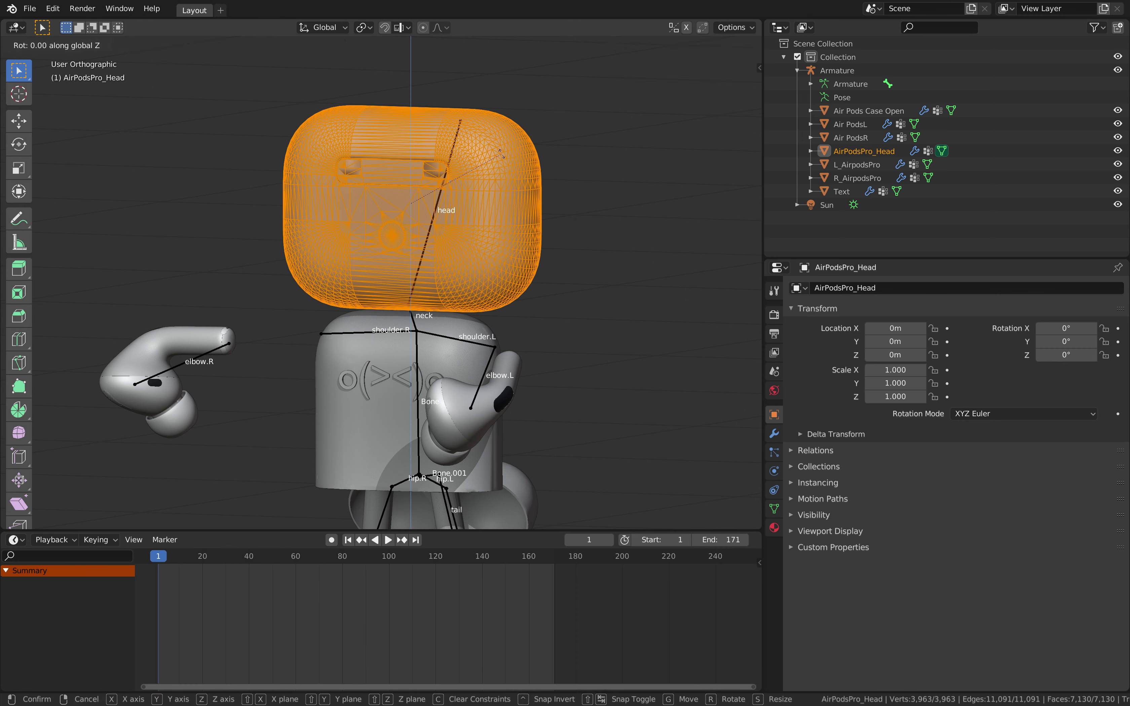
key("Escape")
key("ctrl+Tab")
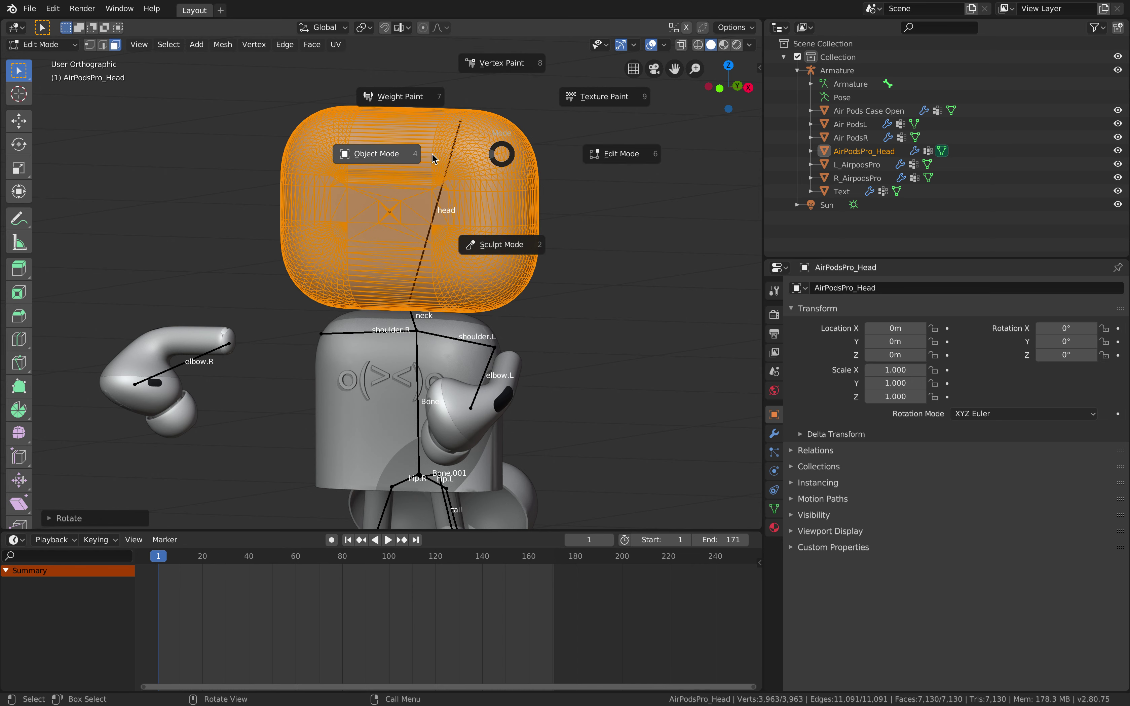
left_click(374, 151)
- Deselect the head mesh and select the armature rather than the case body
left_click(605, 301)
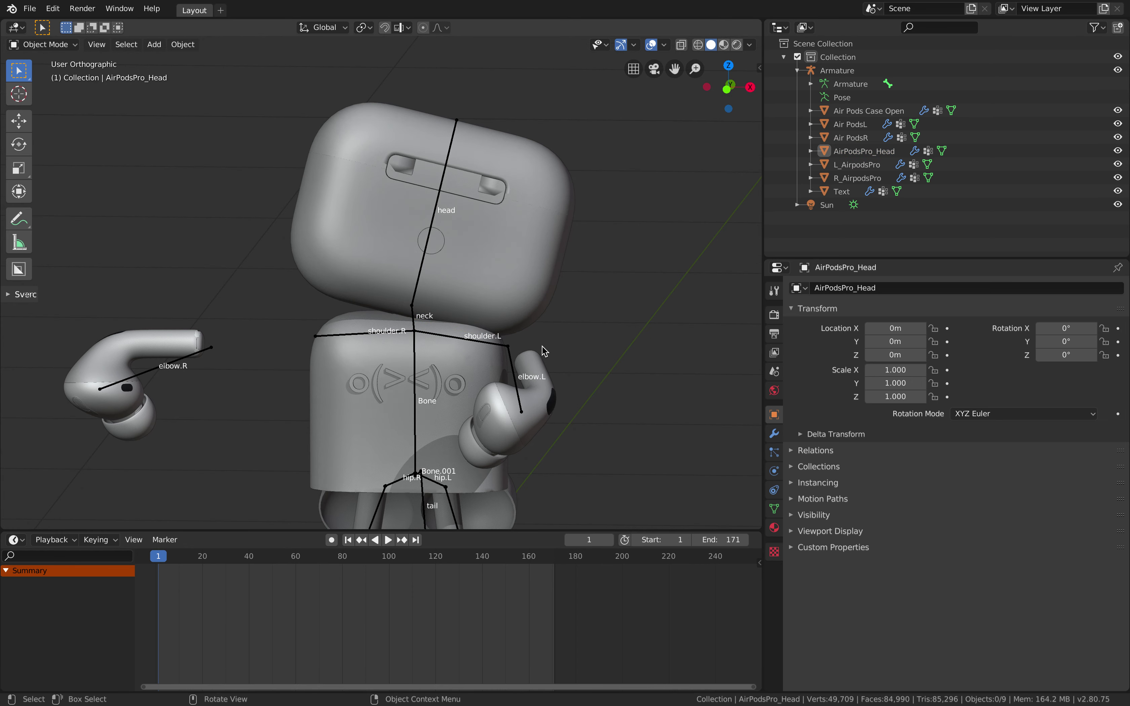
middle_click_drag(542, 351, 546, 262)
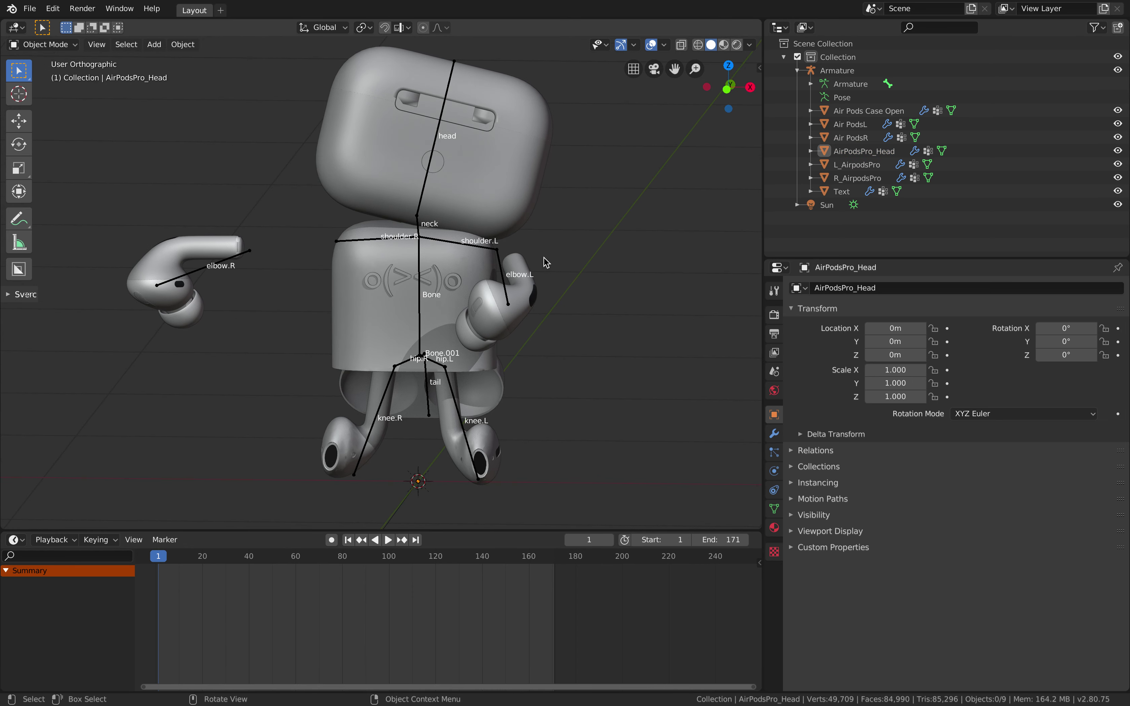
left_click(485, 254)
left_click(498, 254)
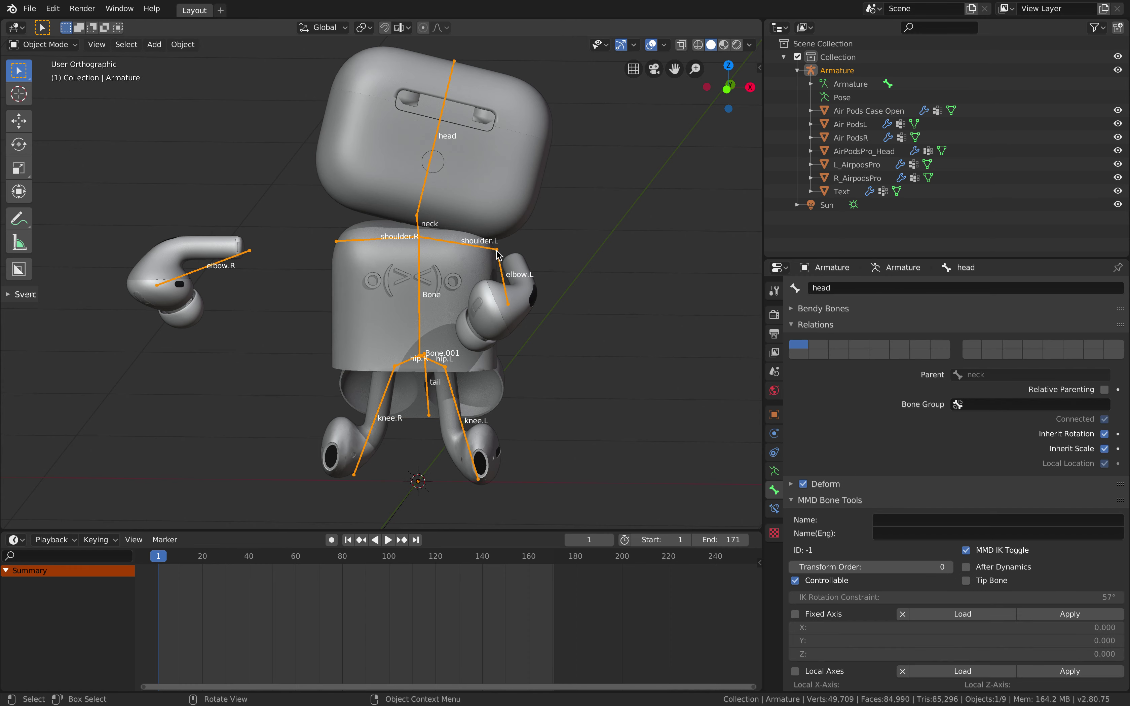
middle_click_drag(418, 332, 472, 402)
- In Pose Mode, rotate the tail bone to X −63.8°, then go to the browser desktop
left_click(42, 45)
left_click(68, 90)
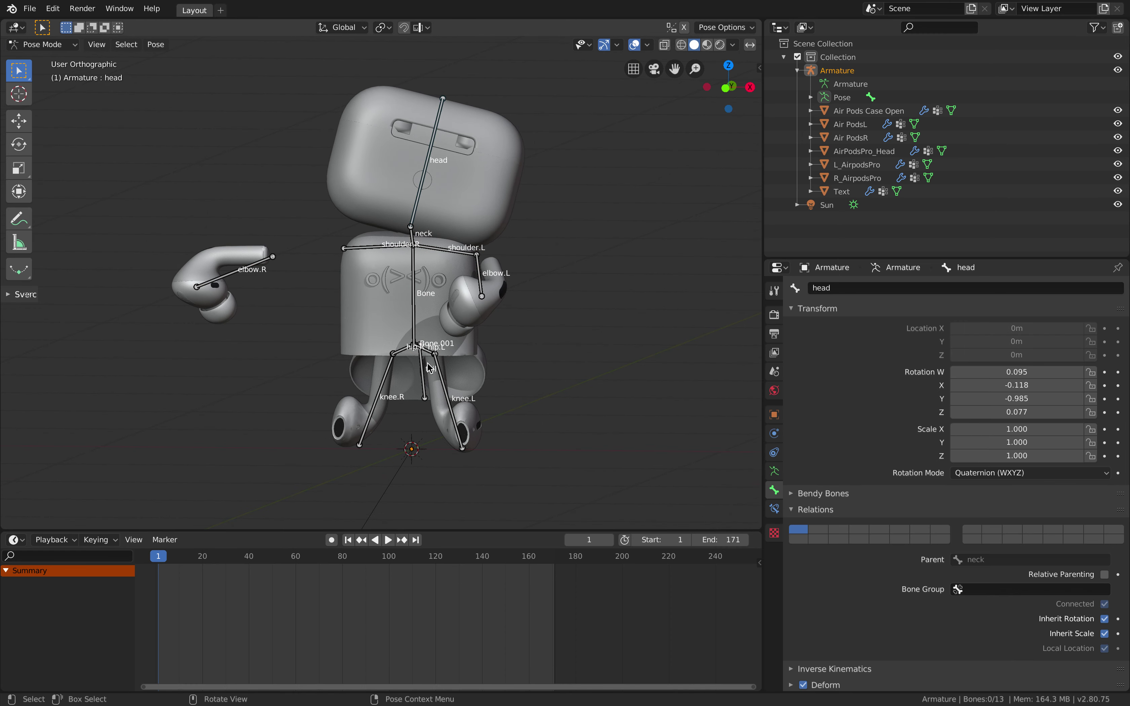
left_click(423, 374)
middle_click_drag(423, 374, 476, 304)
key("r")
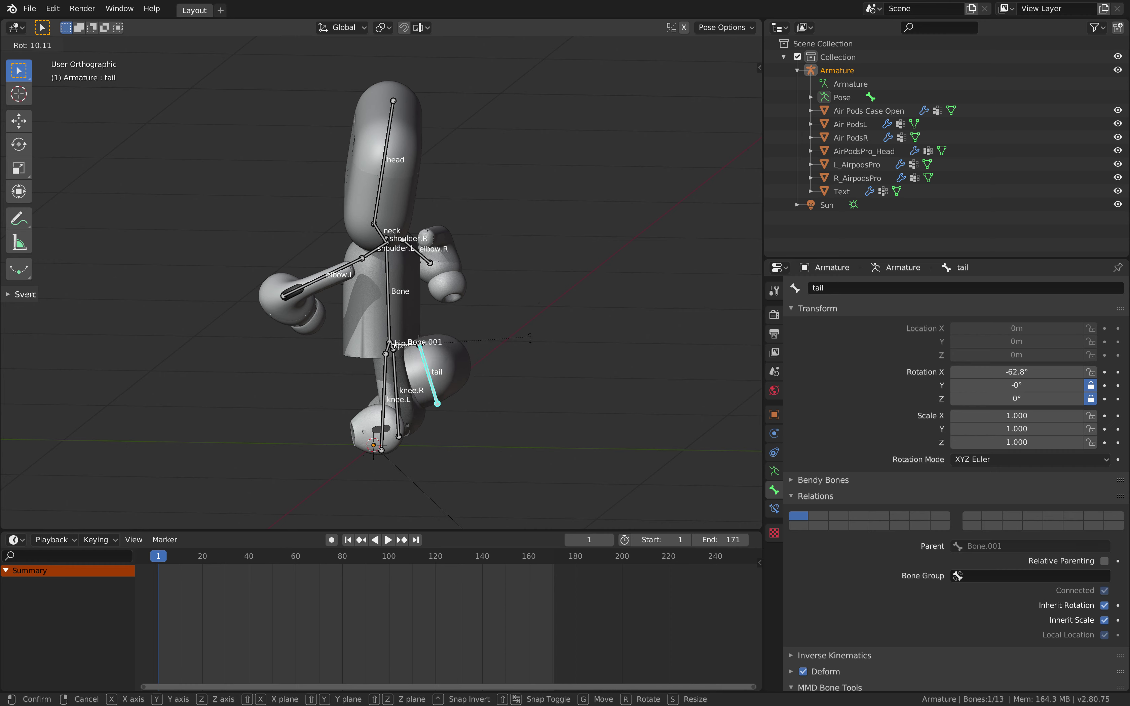
left_click(433, 310)
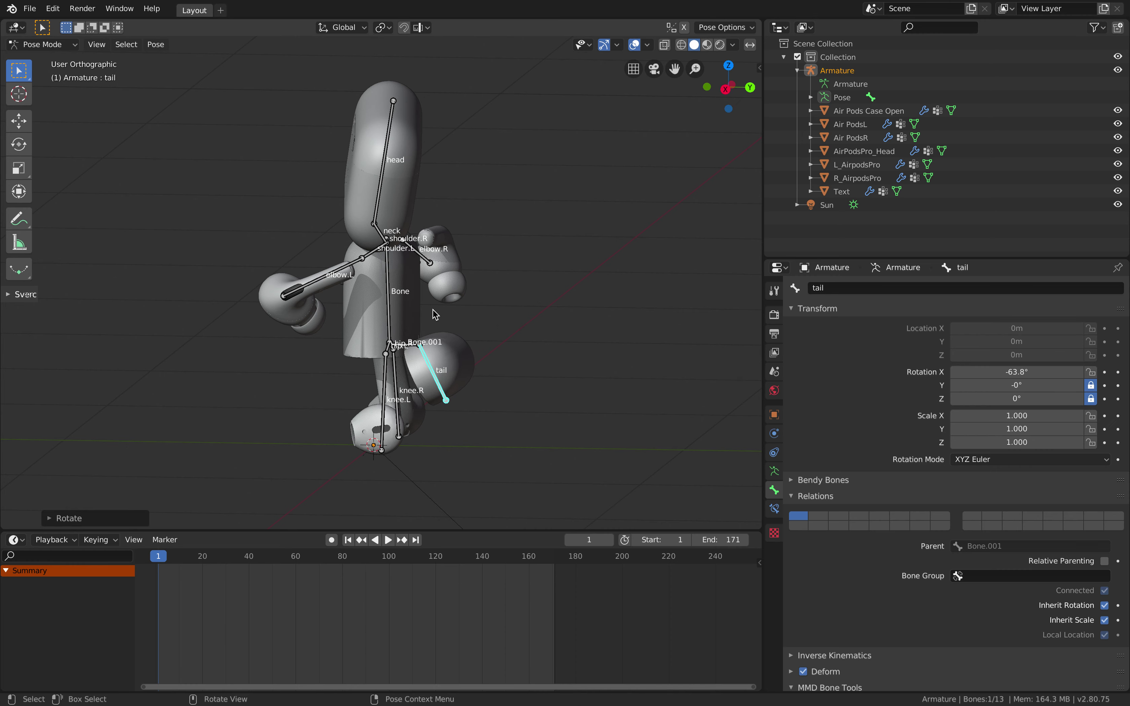
middle_click_drag(432, 310, 512, 313)
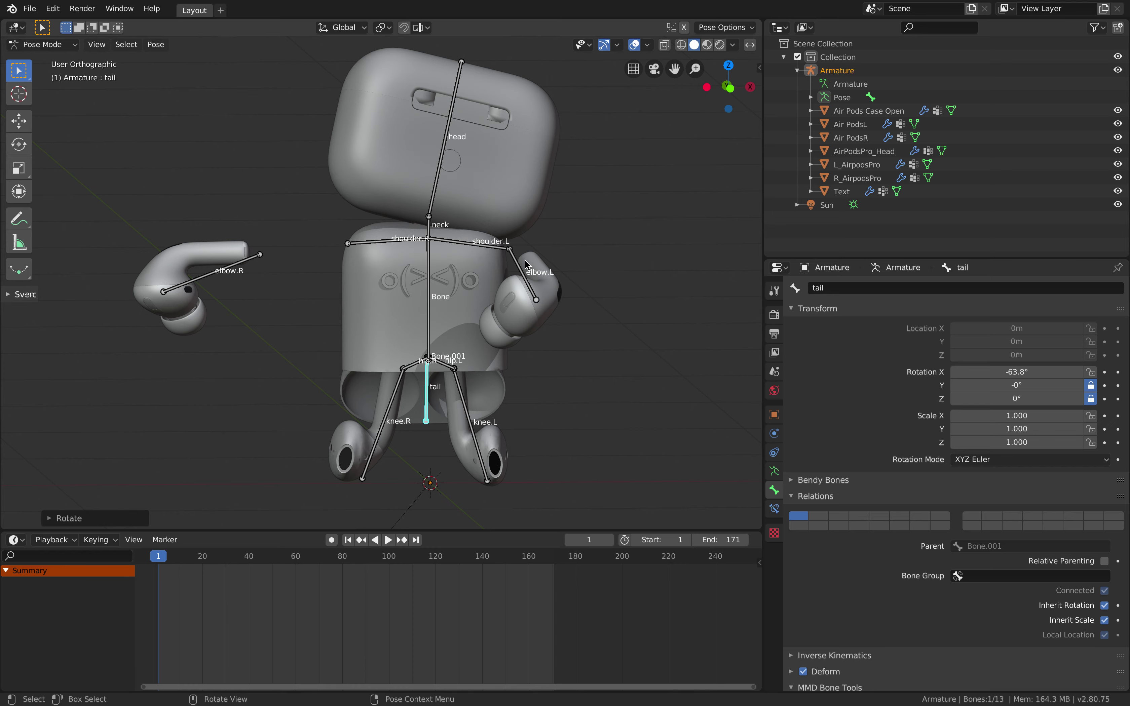
key("ctrl+Right")
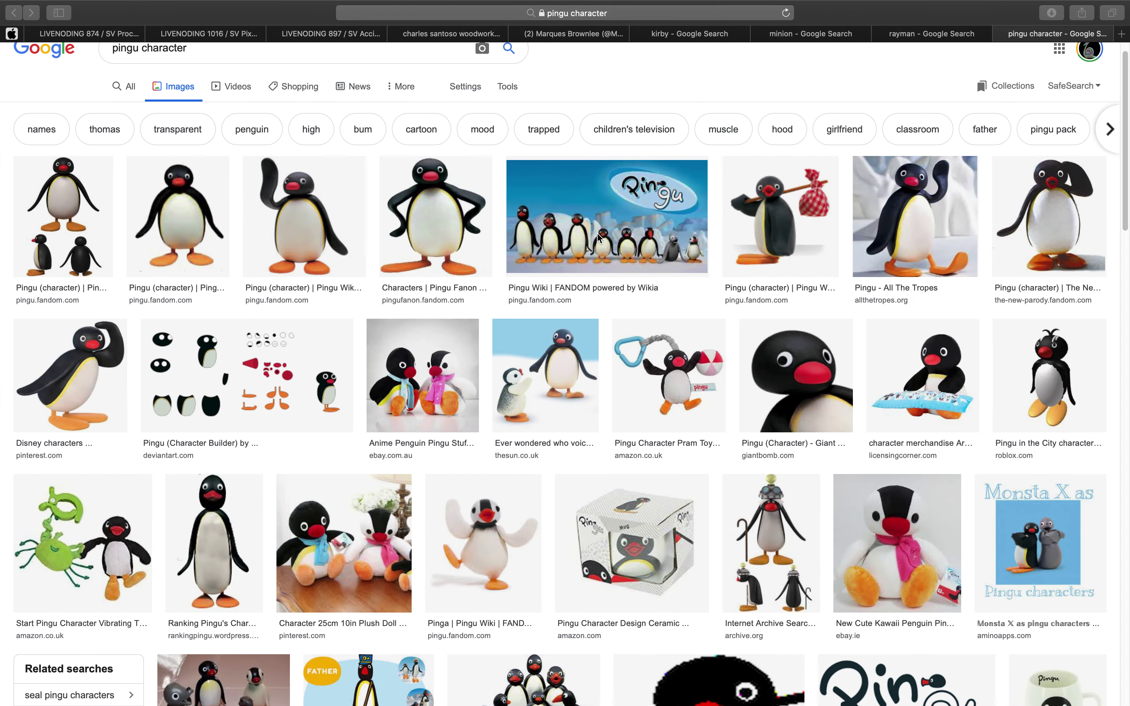
- Flip between the minion and Kirby AirPods case image searches, briefly checking the Blender robot
left_click(836, 35)
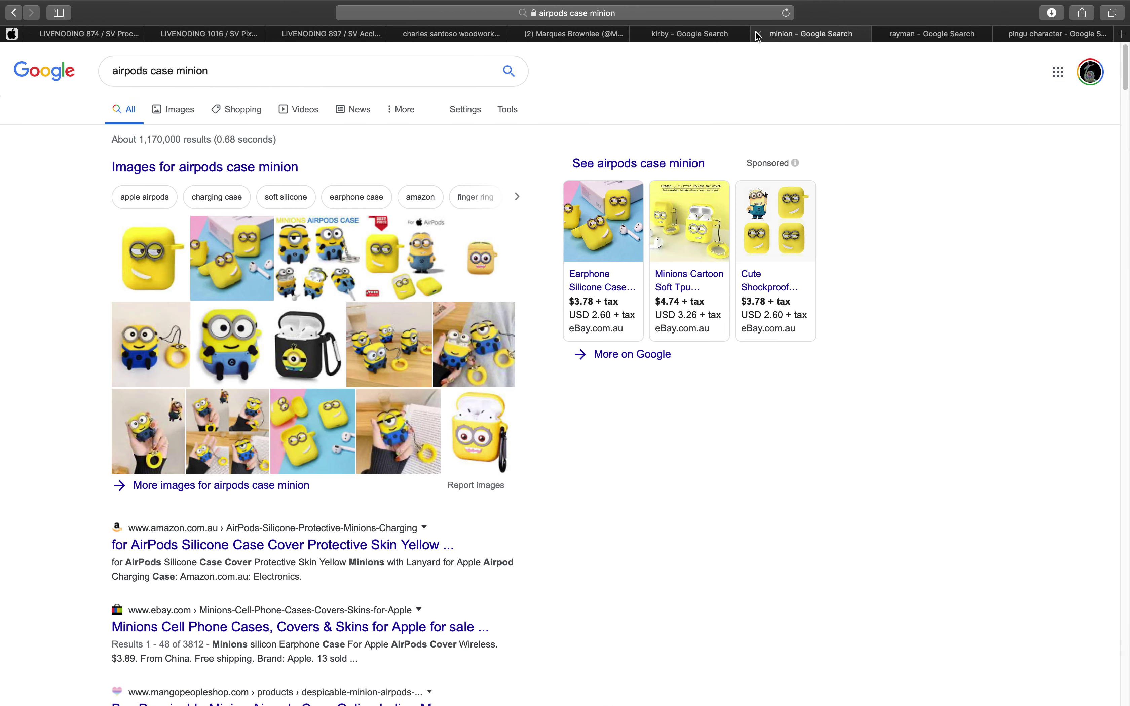
left_click(720, 37)
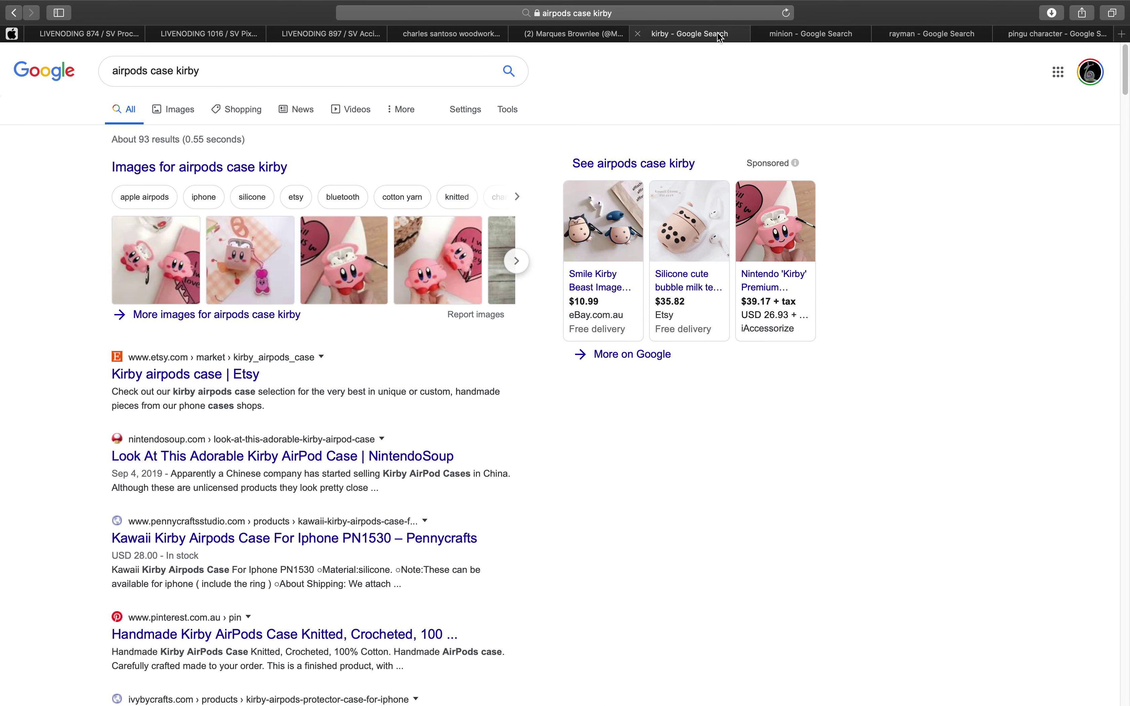
left_click(181, 111)
left_click(792, 36)
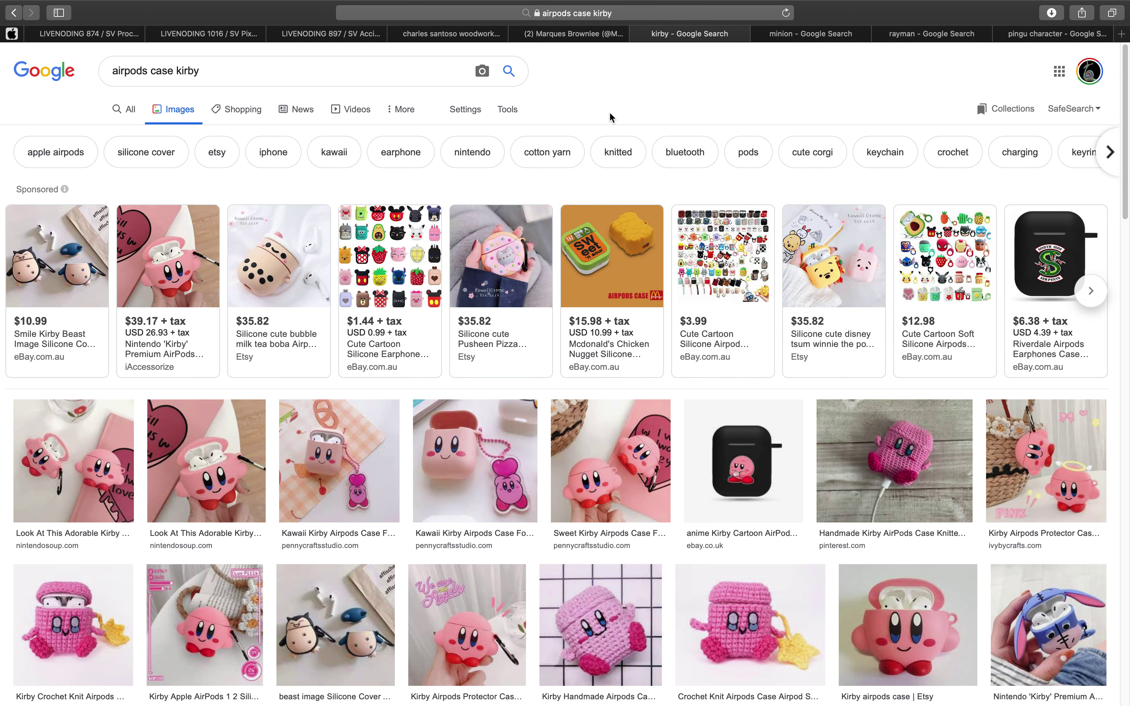
left_click(783, 37)
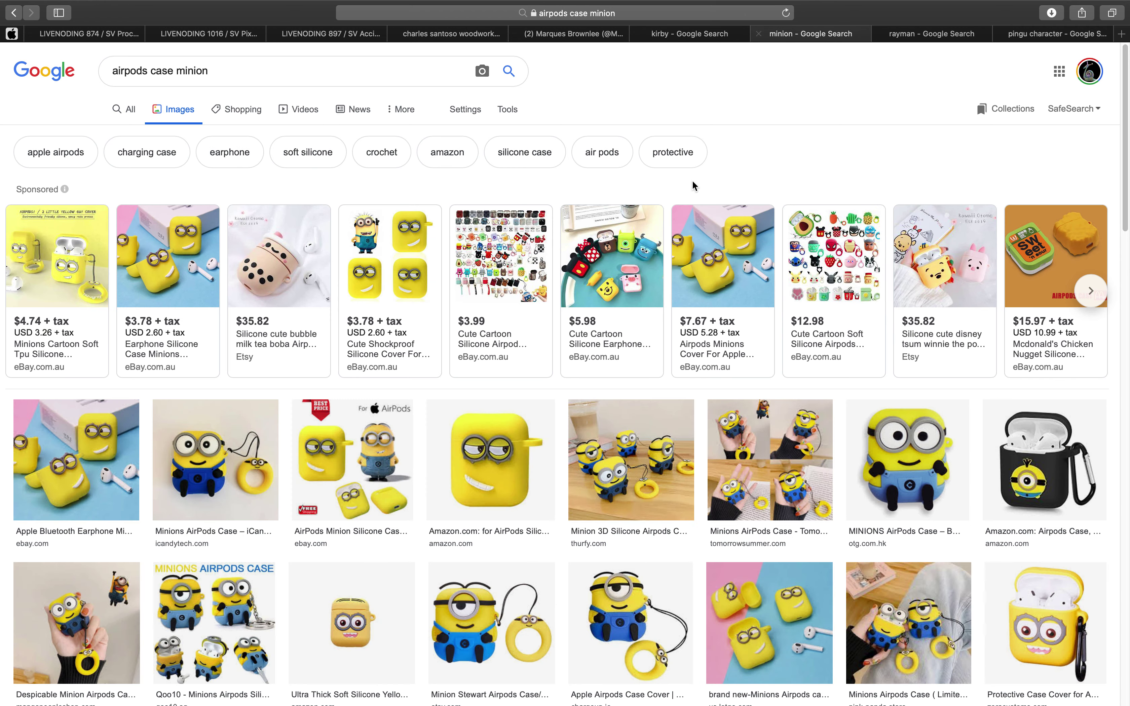
scroll(654, 327, "down", 5)
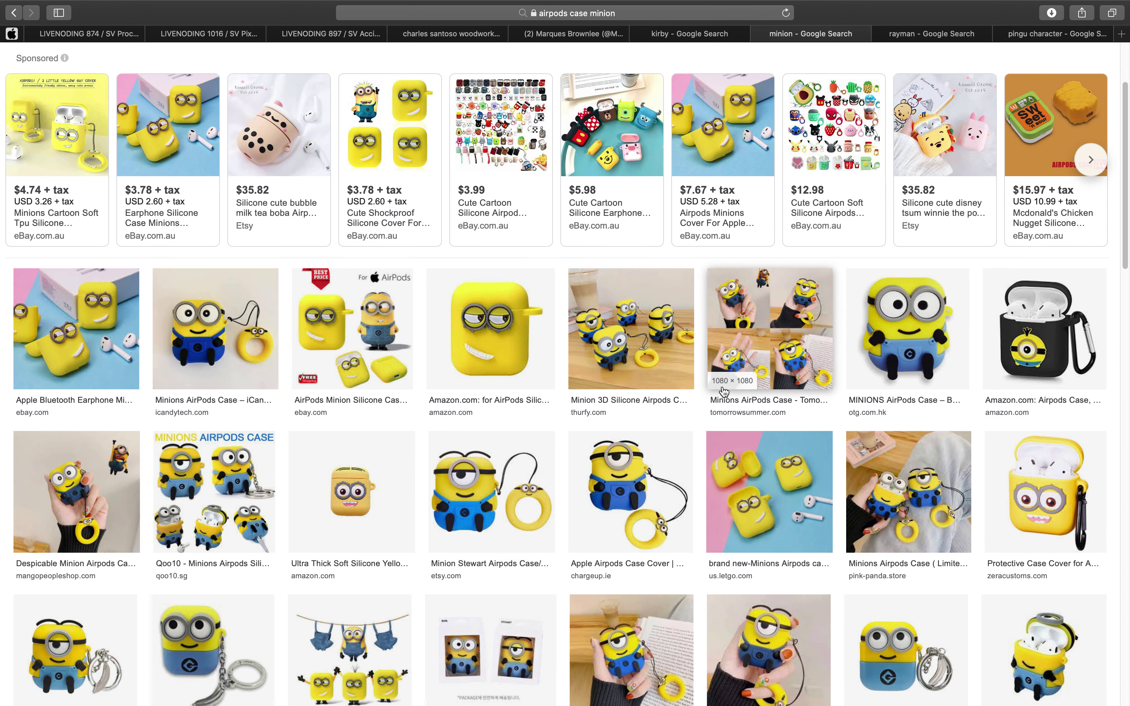
scroll(543, 389, "up", 5)
left_click(691, 35)
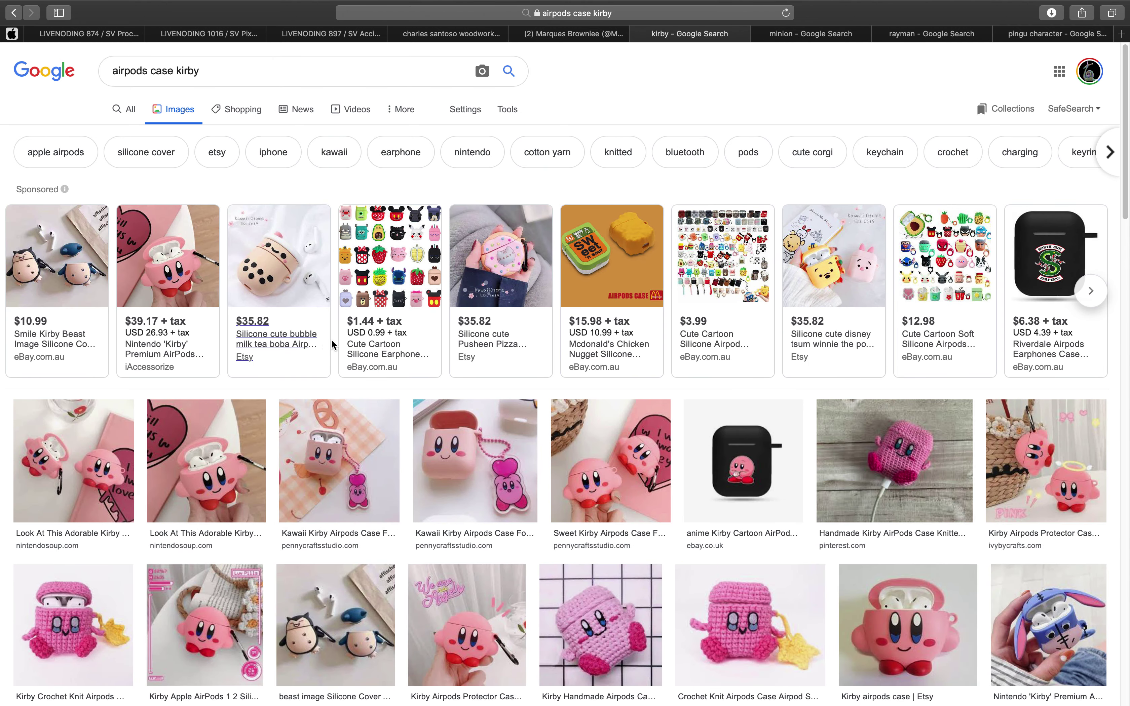
key("ctrl+Left")
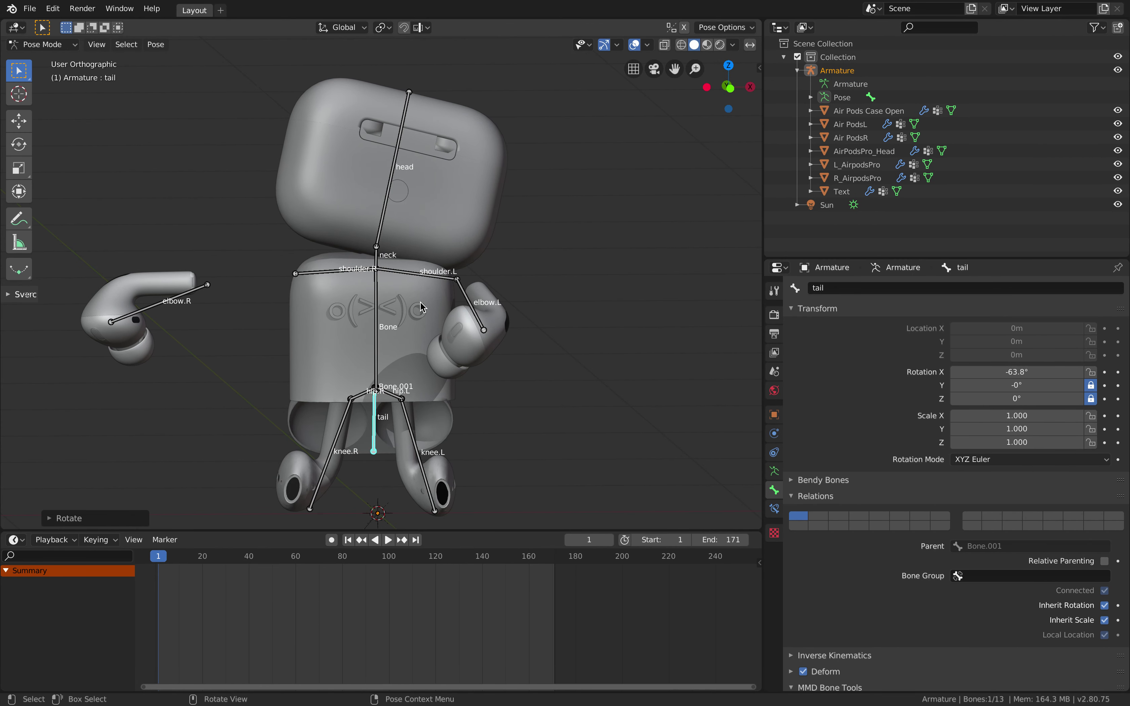
mouse_move(454, 286)
middle_mouse_down()
mouse_move(430, 297)
mouse_move(434, 285)
middle_mouse_up()
key("ctrl+Right")
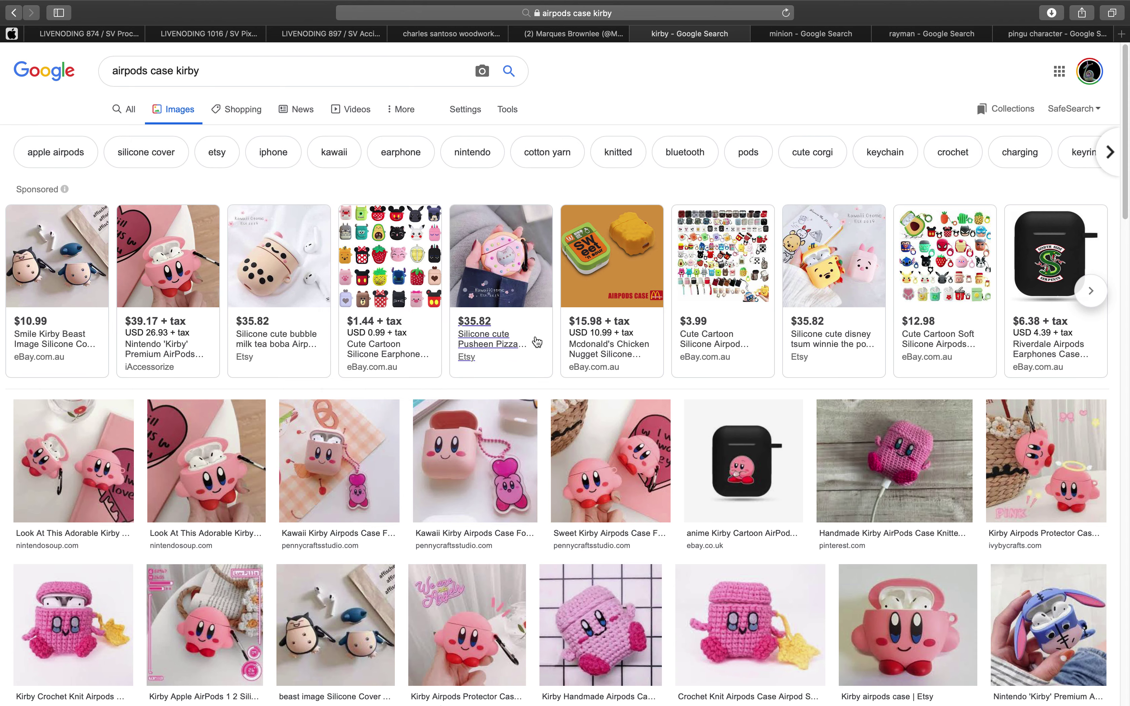
- Scroll the Kirby case results, preview the No Face AirPods case, then return to Blender
scroll(640, 417, "down", 1)
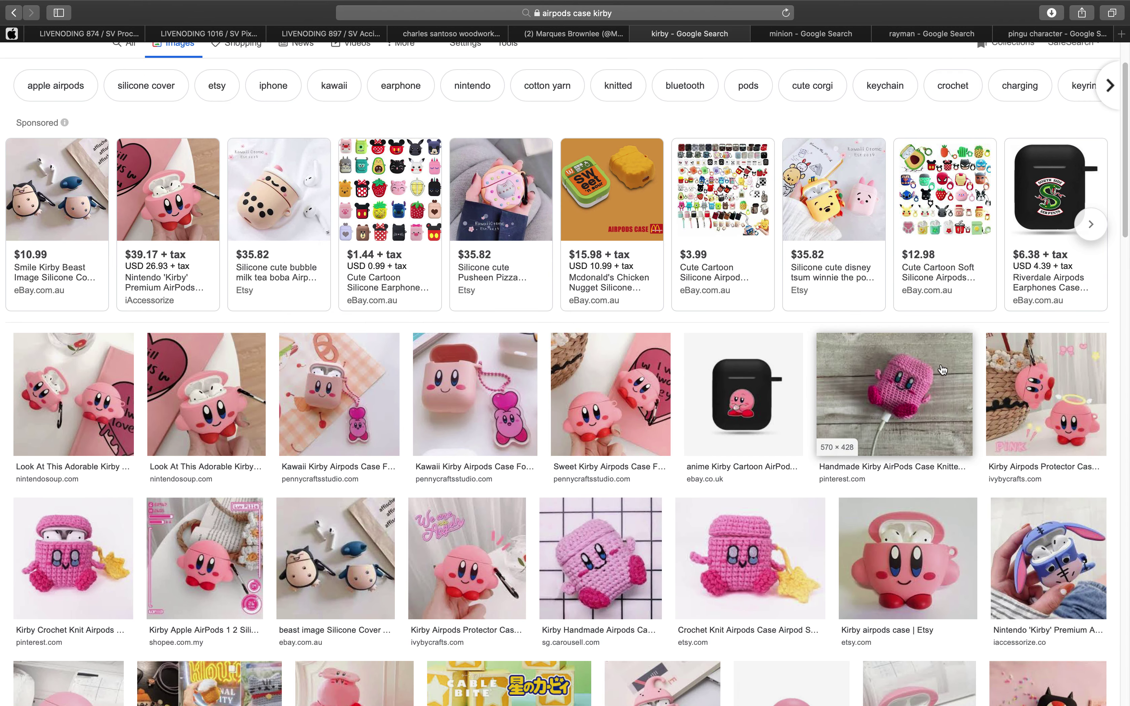
scroll(848, 474, "down", 5)
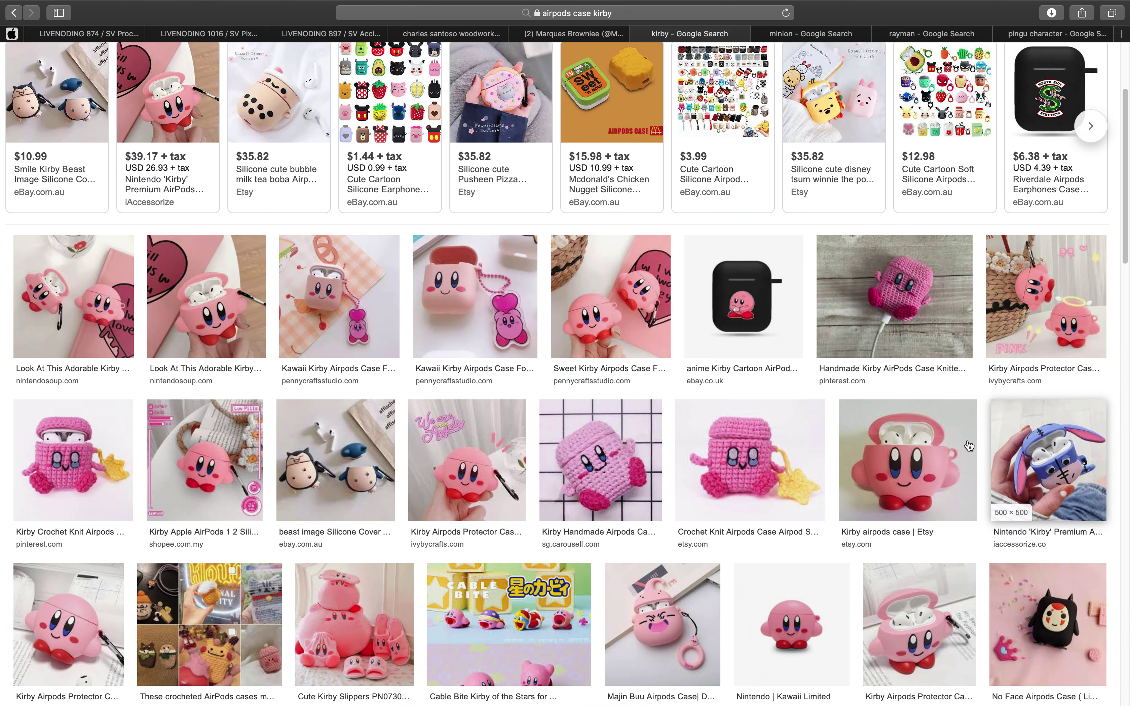
scroll(842, 482, "down", 3)
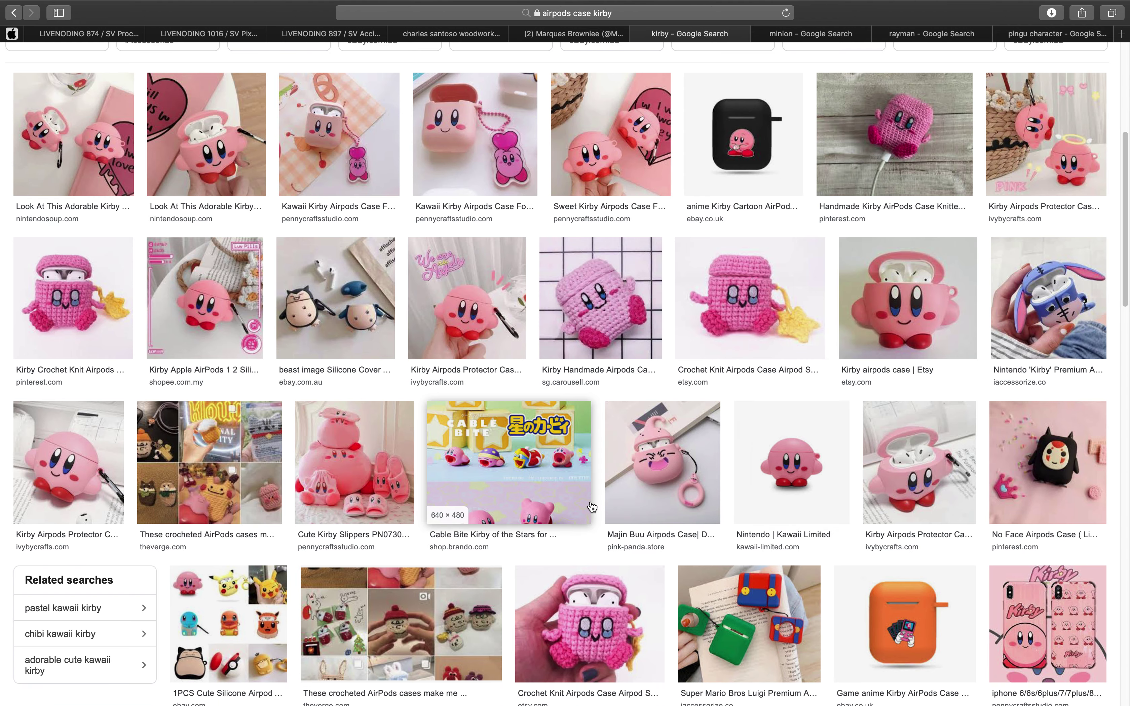
scroll(592, 506, "down", 1)
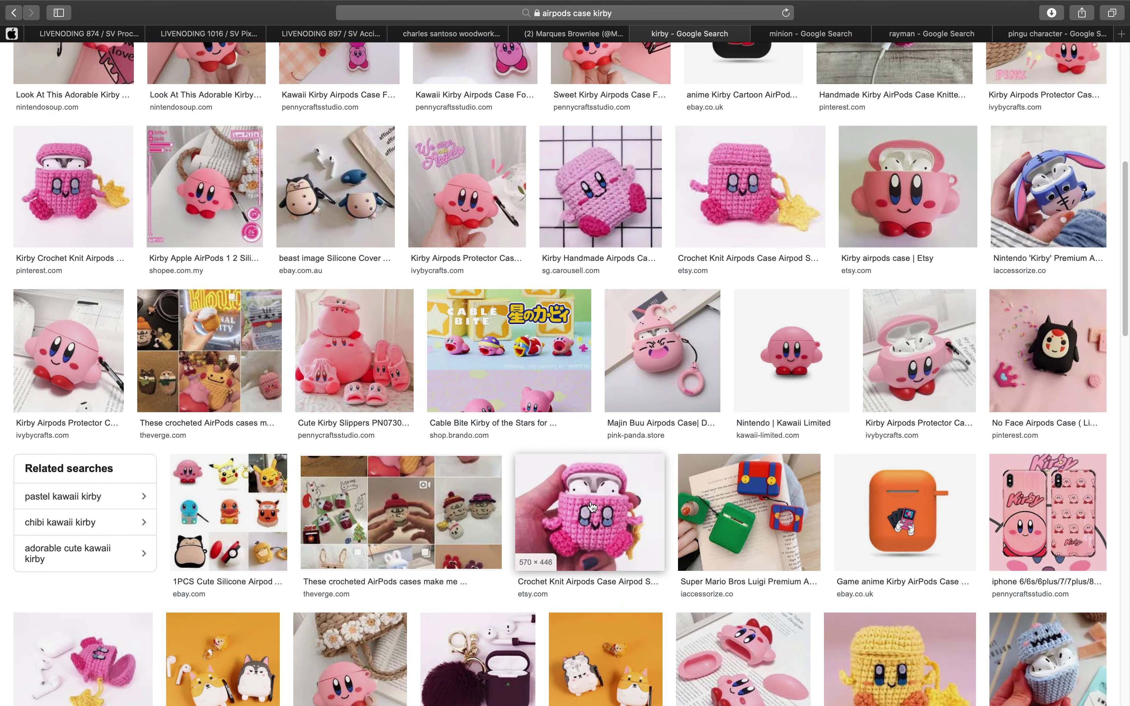
left_click(1057, 359)
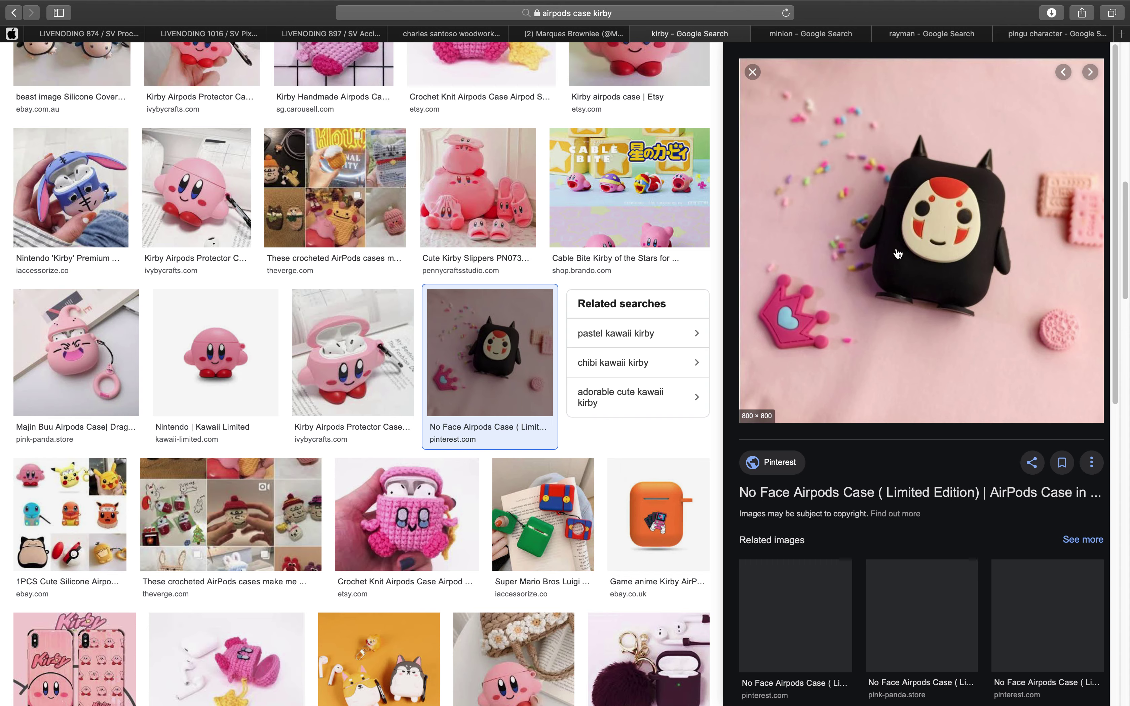
scroll(486, 355, "down", 9)
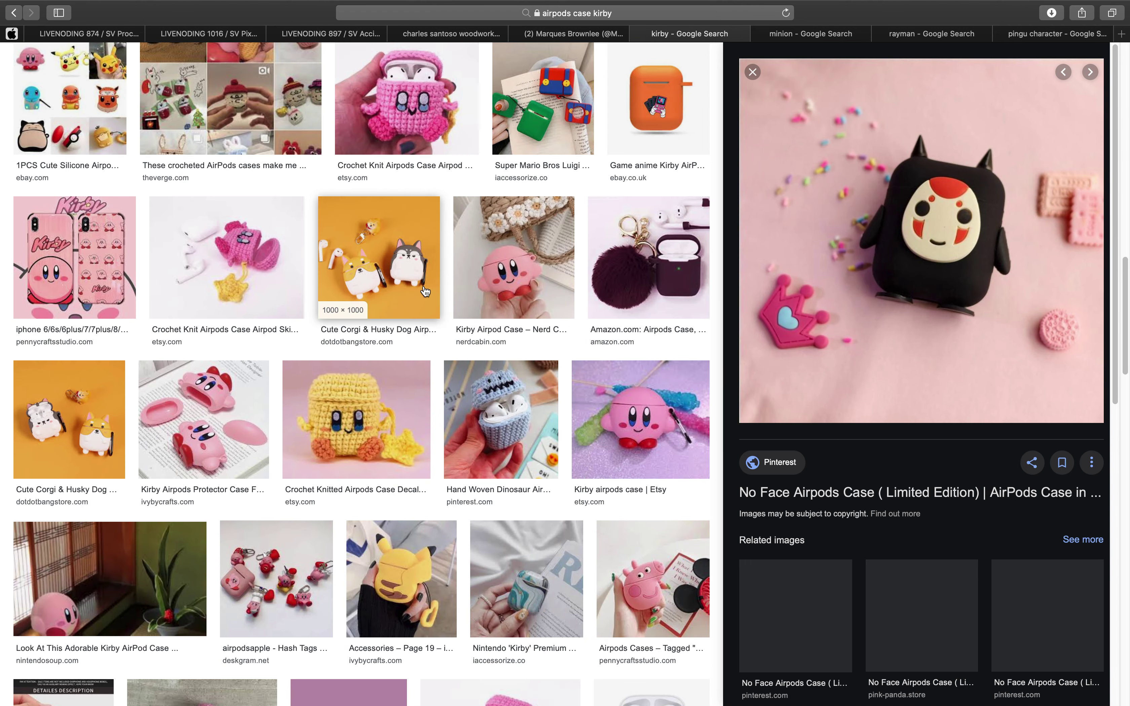
scroll(453, 321, "up", 6)
key("ctrl+Left")
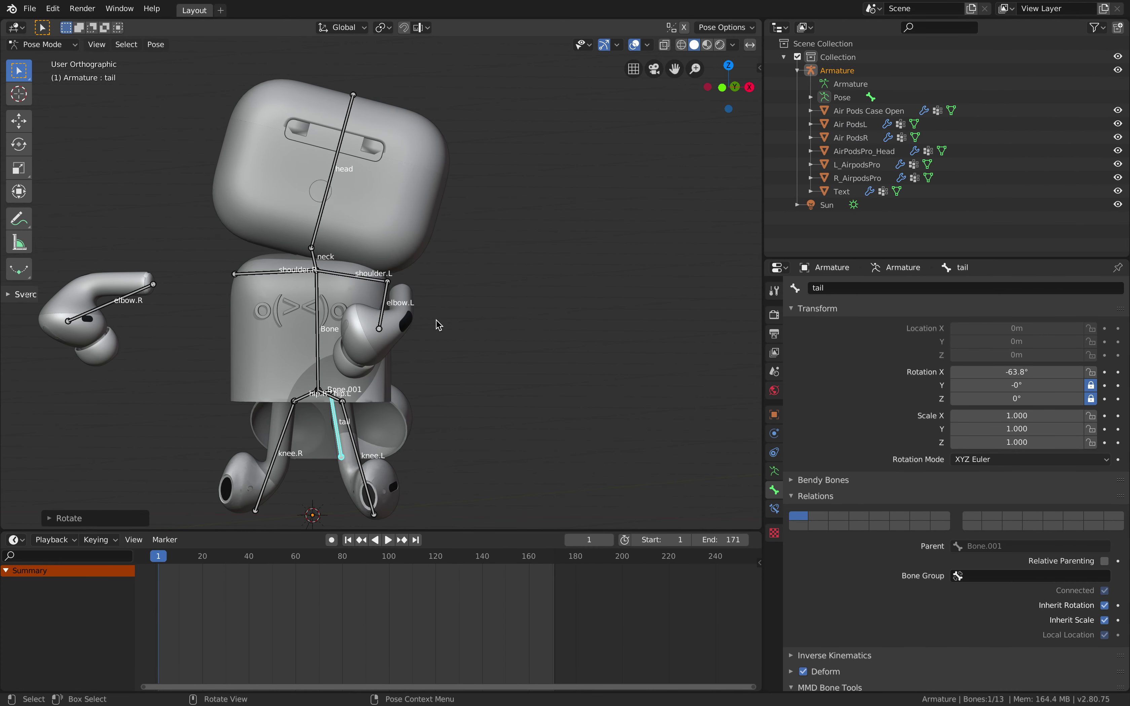
- Trackball-rotate the head bone back to an upright angle
scroll(437, 319, "left", 5)
scroll(491, 310, "left", 3)
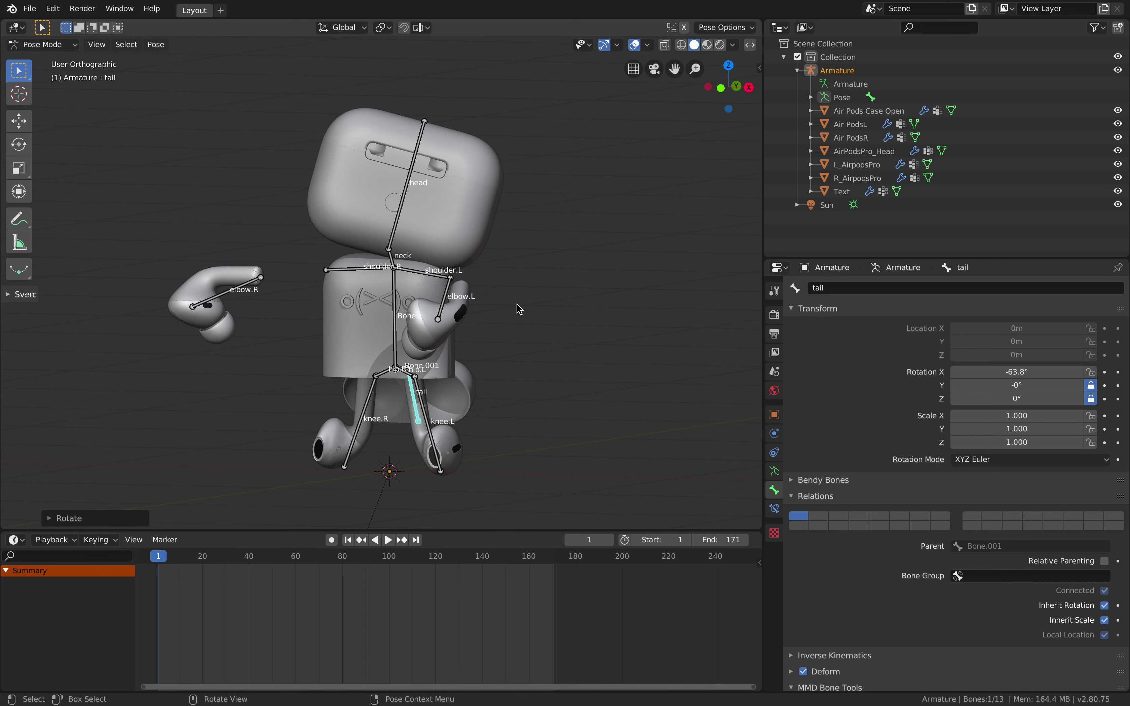
left_click(60, 50)
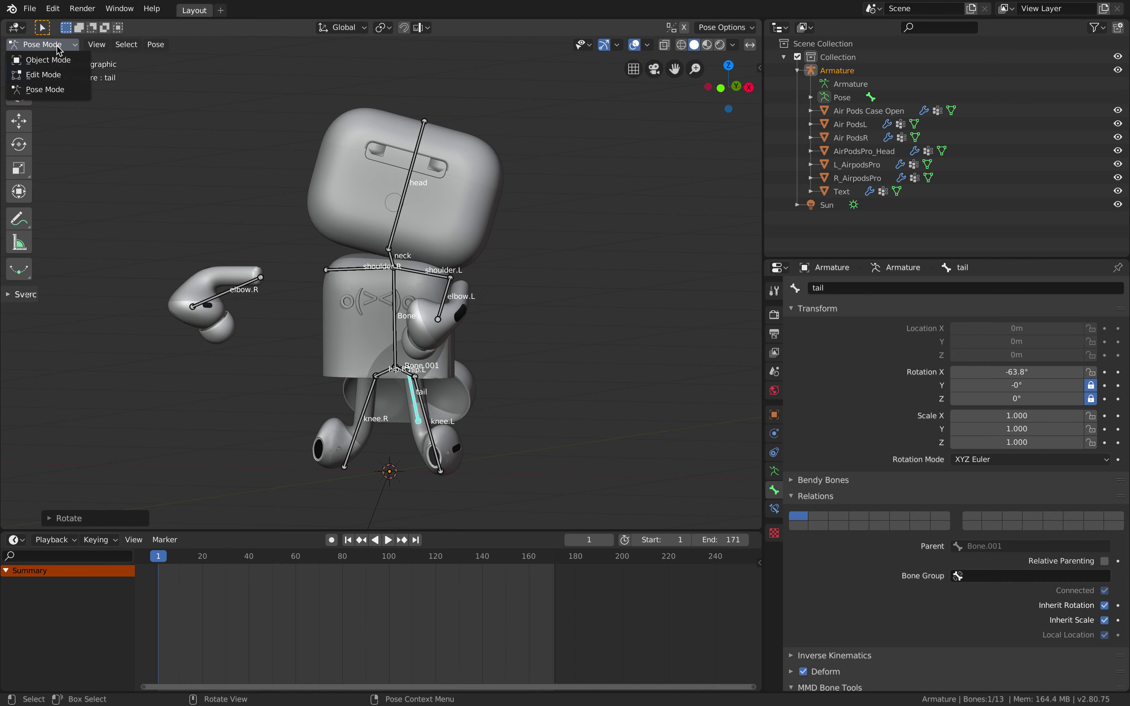
left_click(407, 181)
key("r")
key("r")
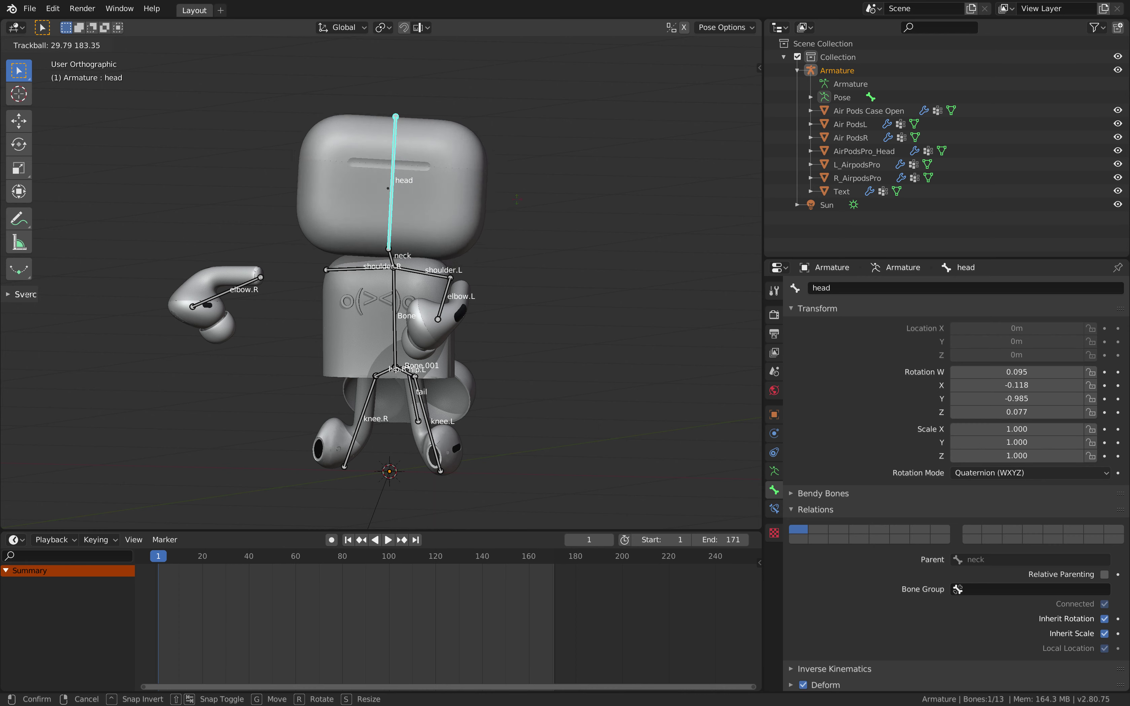
left_click(481, 240)
key("r")
key("r")
left_click(457, 298)
- Switch the armature to Edit Mode and select elbow.L to disconnect it from shoulder.L
left_click(455, 288)
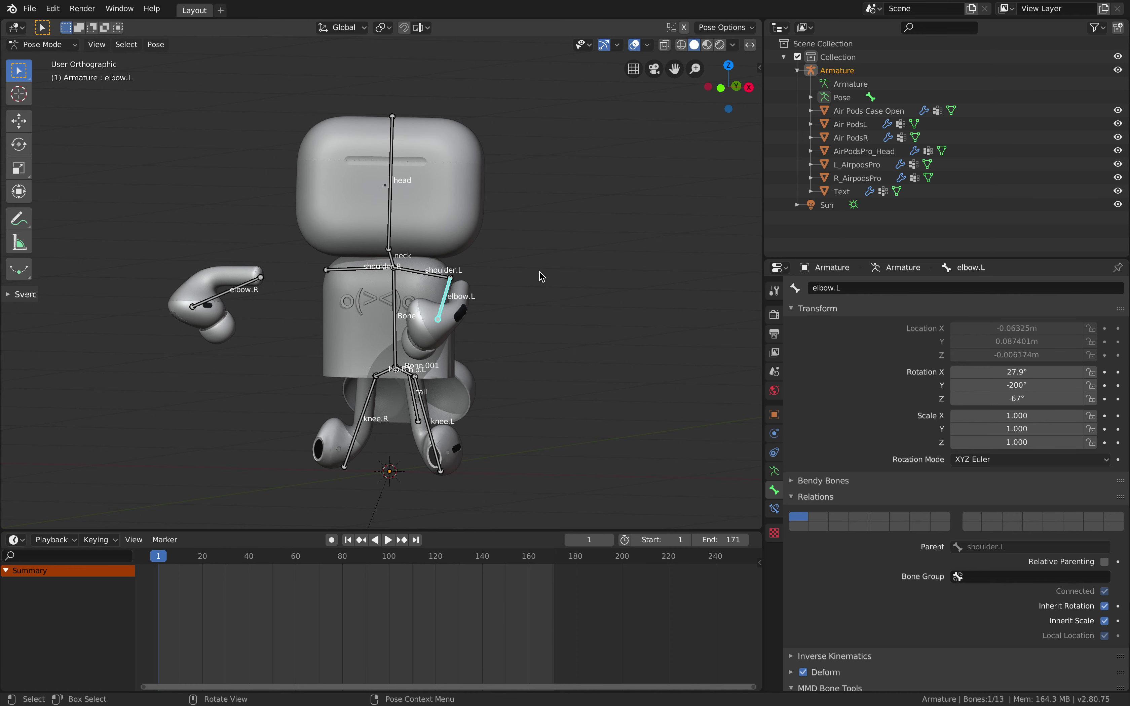
middle_click_drag(454, 288, 547, 271)
key("a")
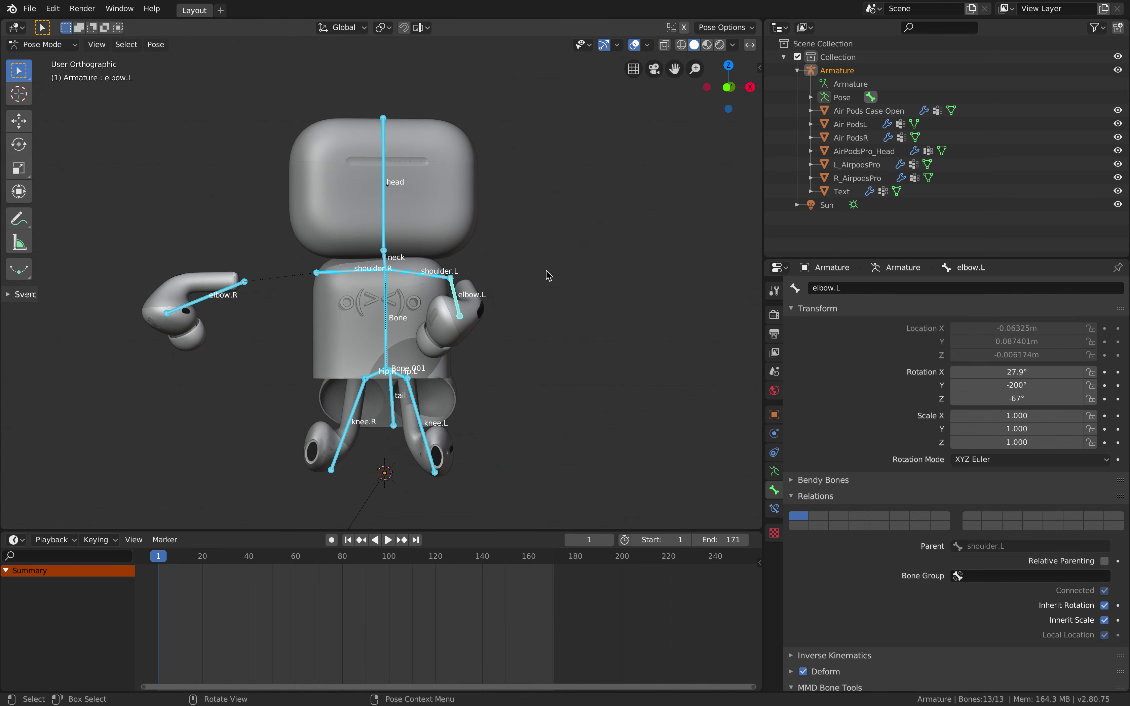
key("alt+a")
left_click(42, 45)
left_click(33, 70)
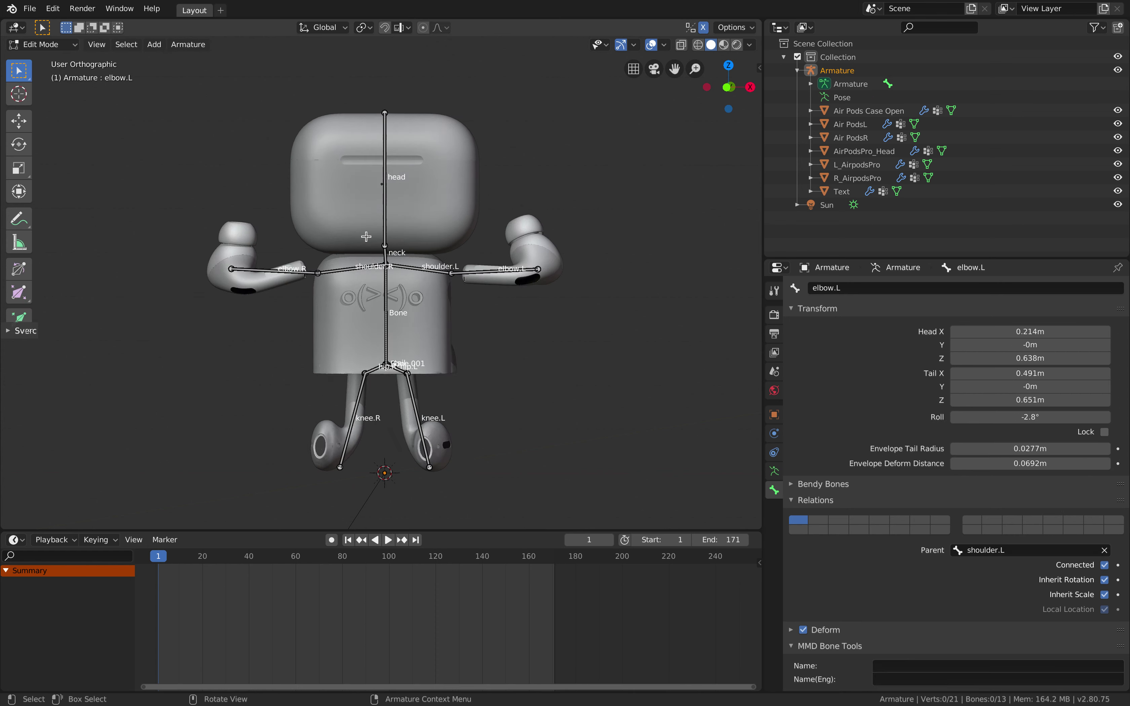
left_click(419, 268)
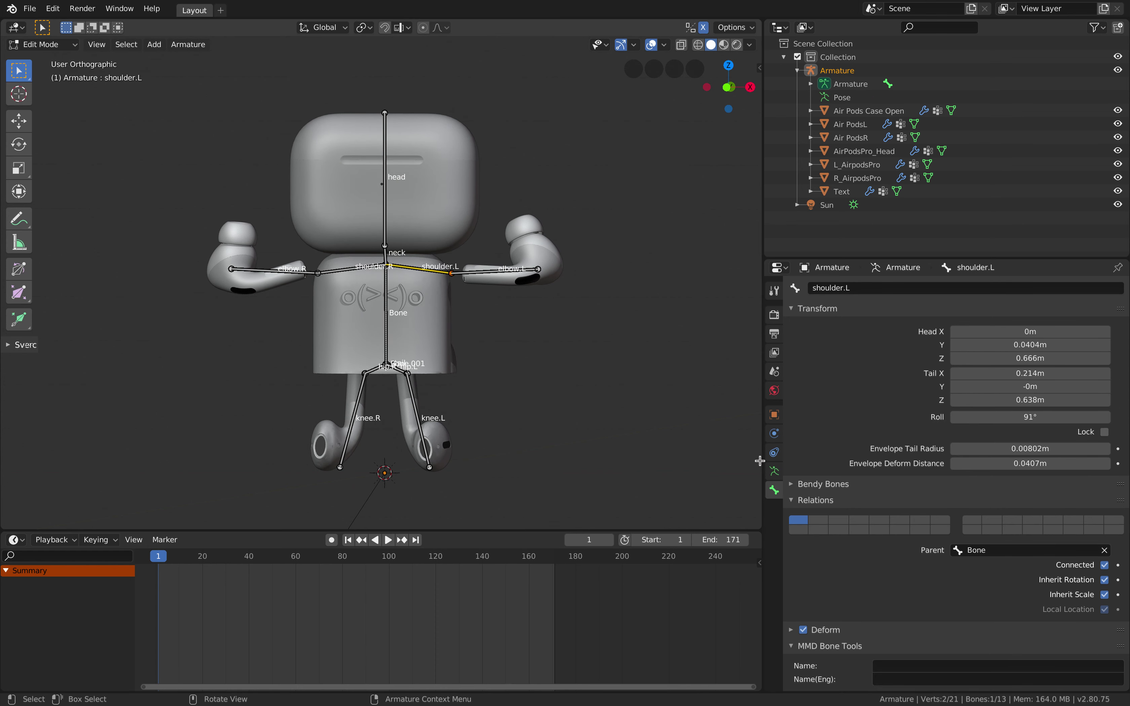
left_click(489, 273)
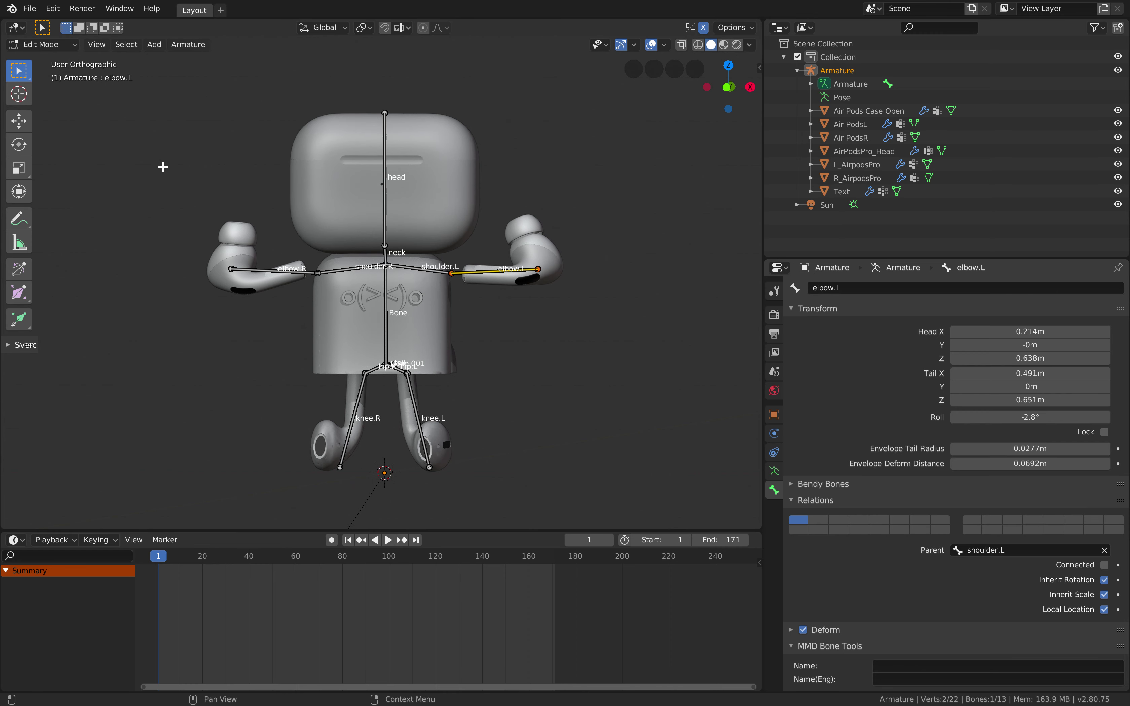
- In Pose Mode, clear every bone's location and rotation back to the rest T-pose
left_click(49, 45)
left_click(45, 89)
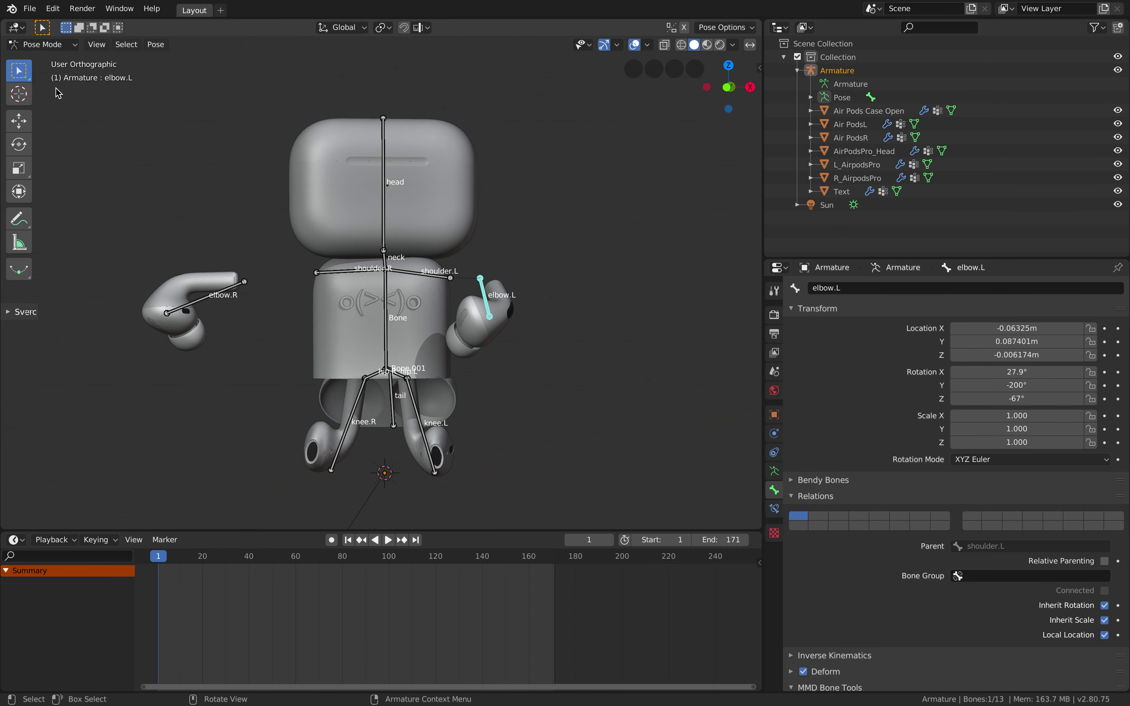
key("a")
key("alt+a")
middle_click_drag(555, 260, 594, 264)
key("a")
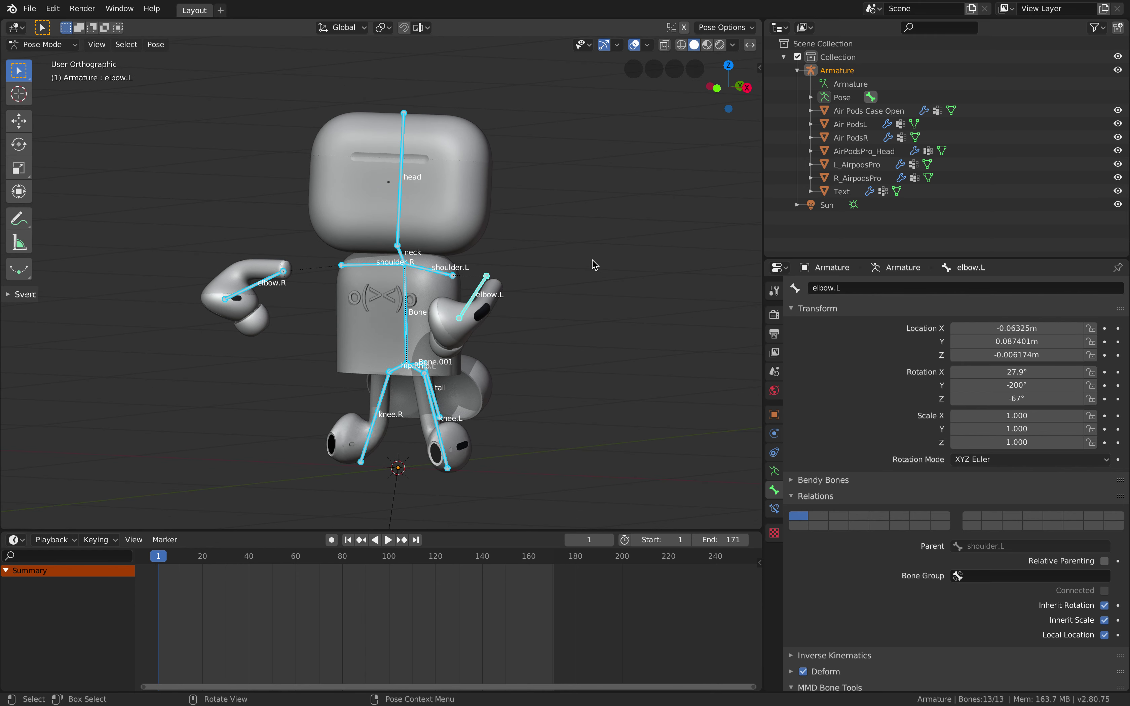
key("alt+g")
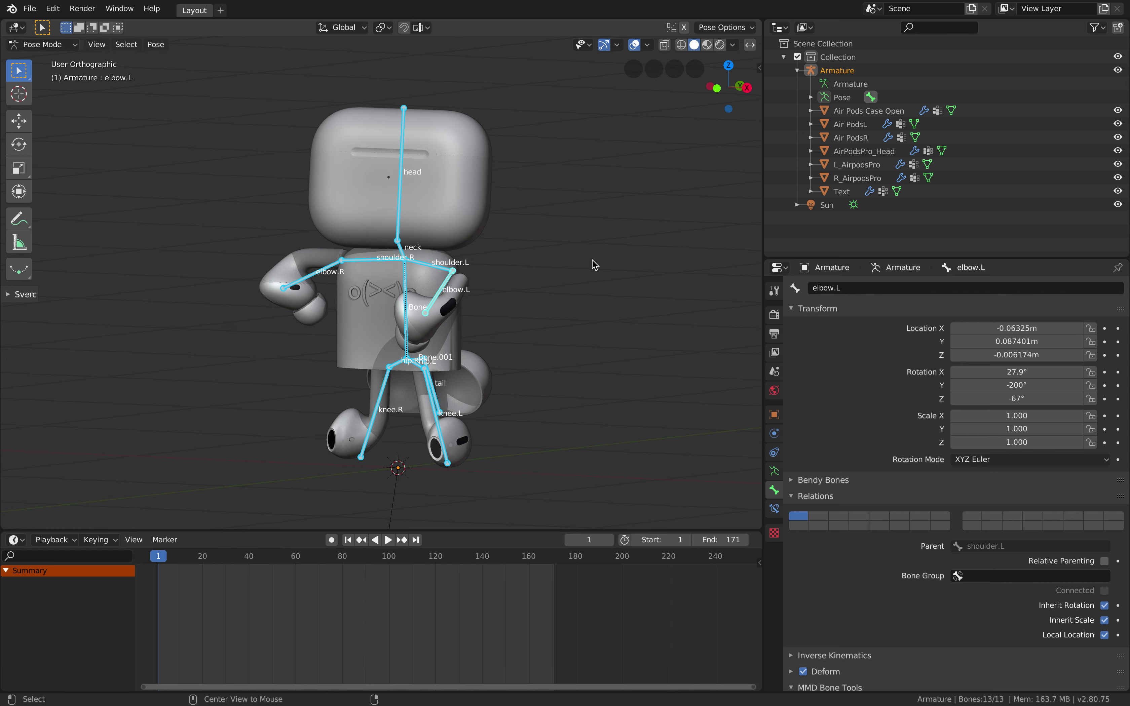
key("alt+r")
middle_click_drag(579, 264, 584, 262, "alt")
- Save the file as airpods_anim_manualRig_021.blend
left_click(30, 9)
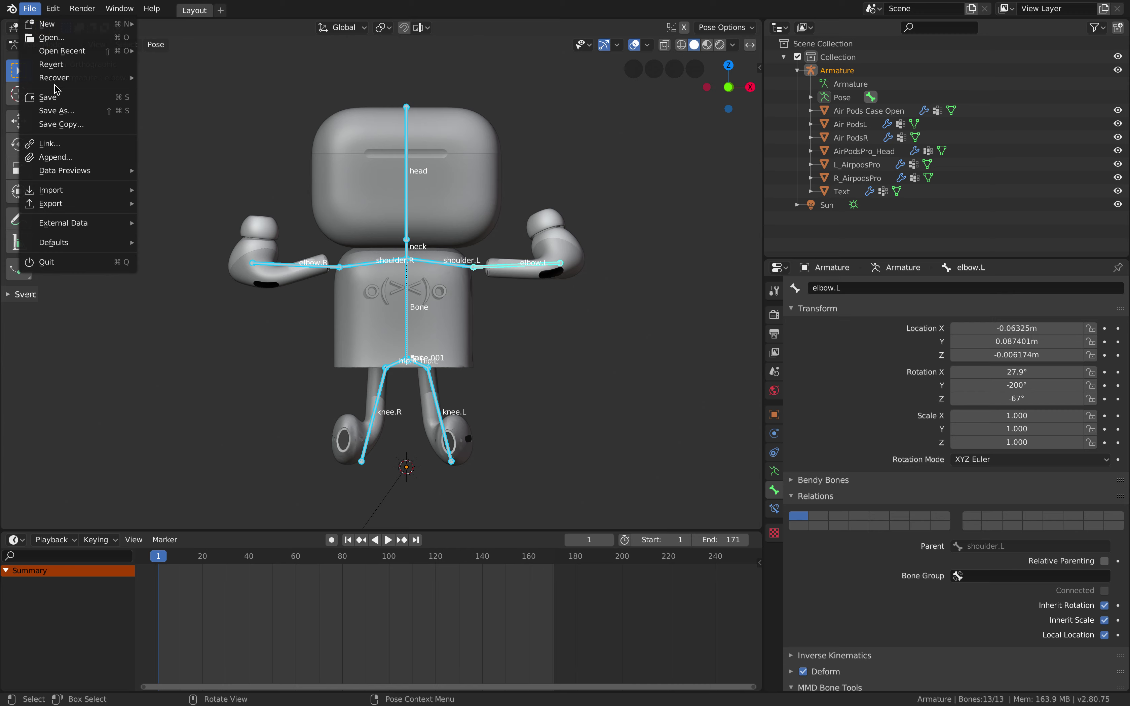
left_click(59, 111)
left_click(1038, 60)
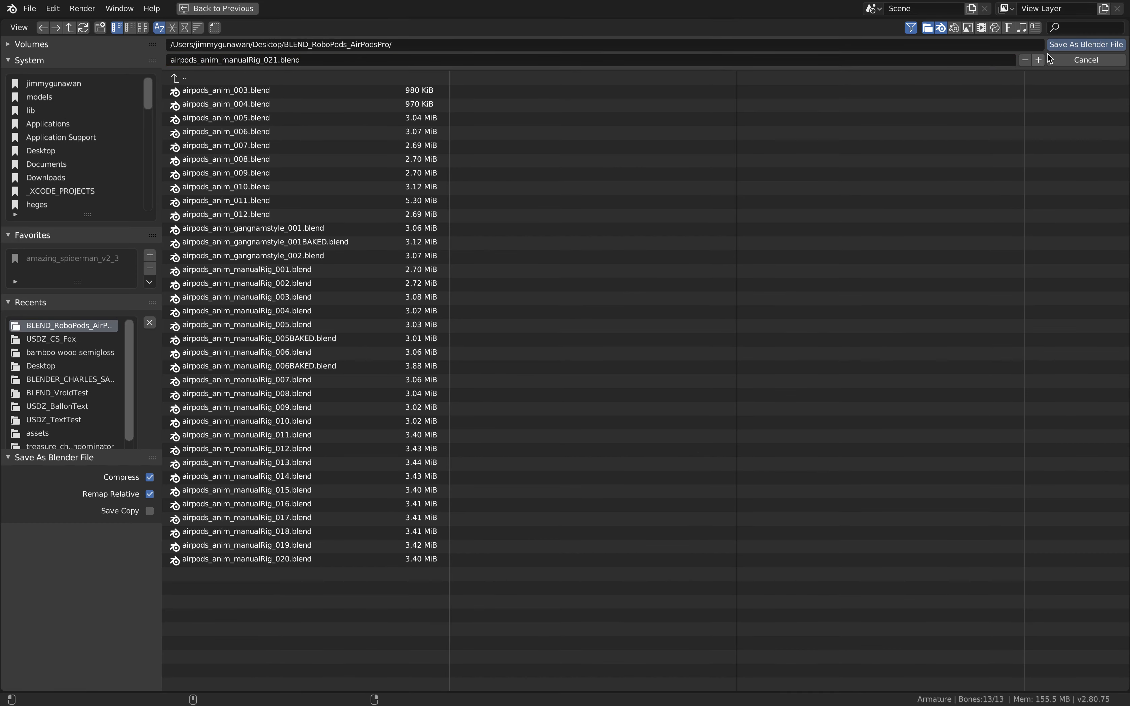
left_click(1054, 47)
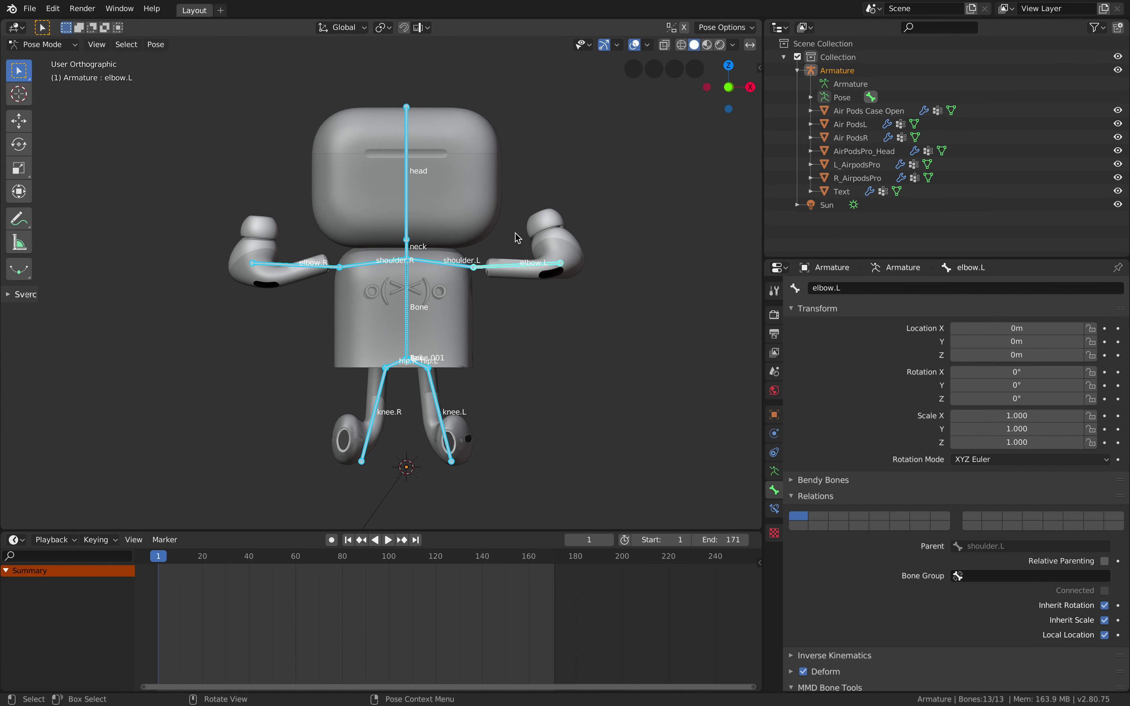
left_click(529, 268)
- Lower the left earbud arm (elbow.L) down beside the robot's body
key("r")
key("r")
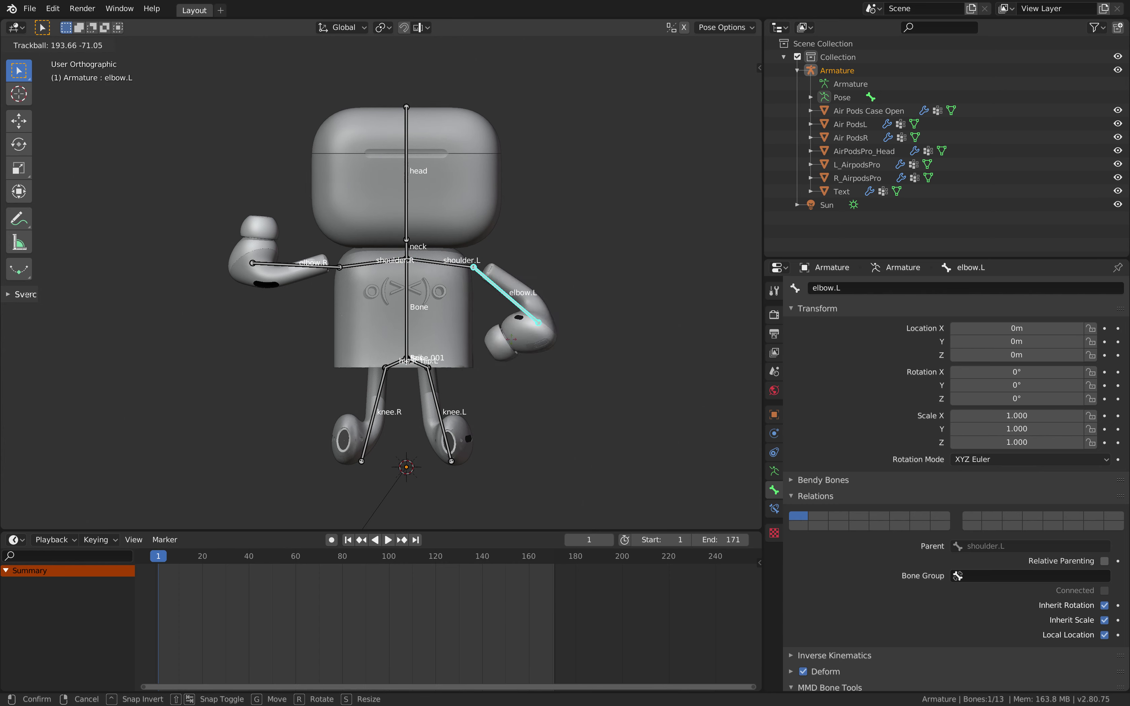
left_click(503, 328)
key("g")
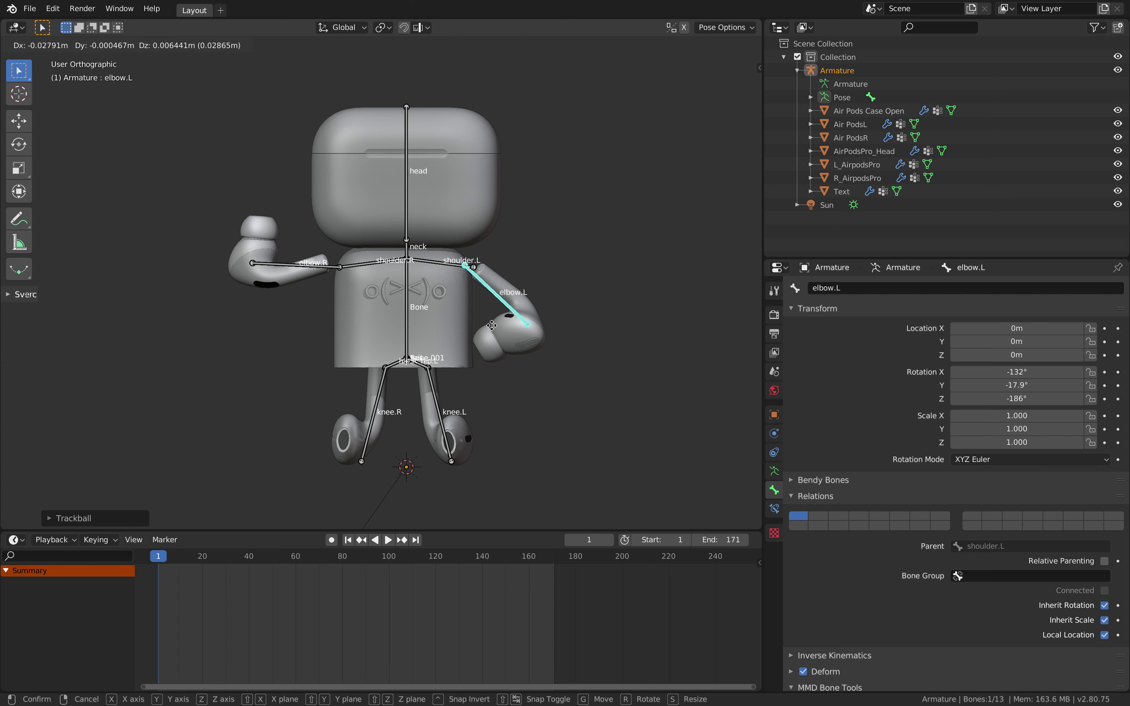
left_click(337, 294)
- Rotate the right forearm bone elbow.R upward toward the robot's head
left_click(307, 270)
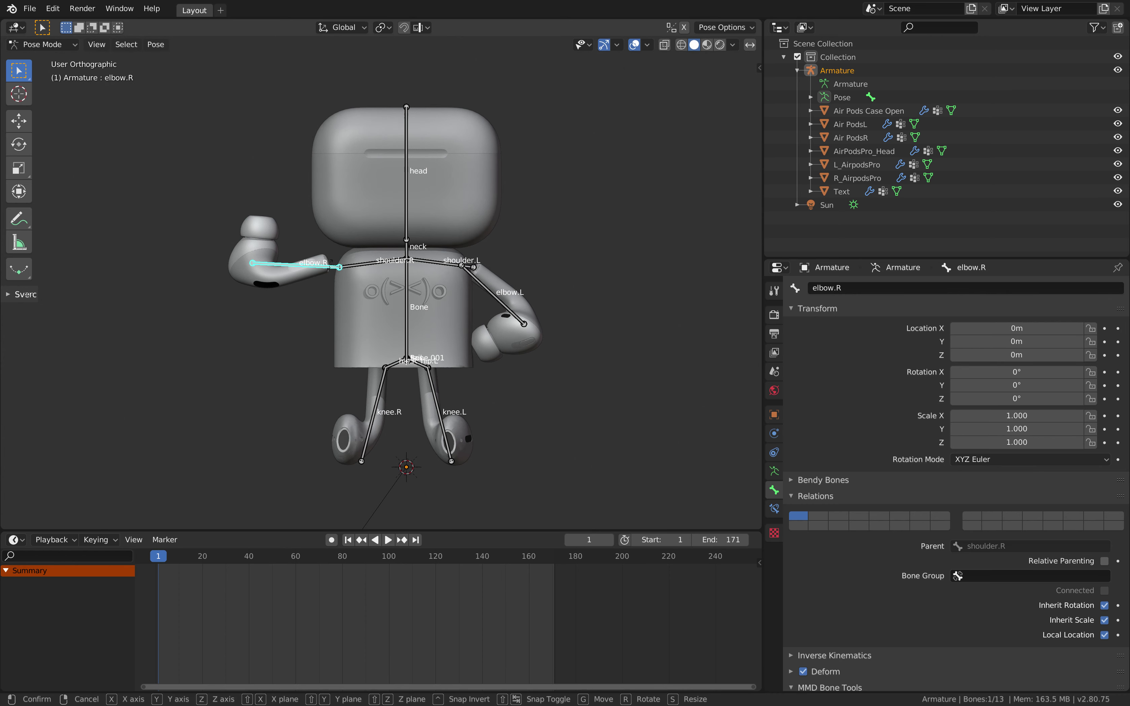
key("r")
key("r")
key("Return")
key("r")
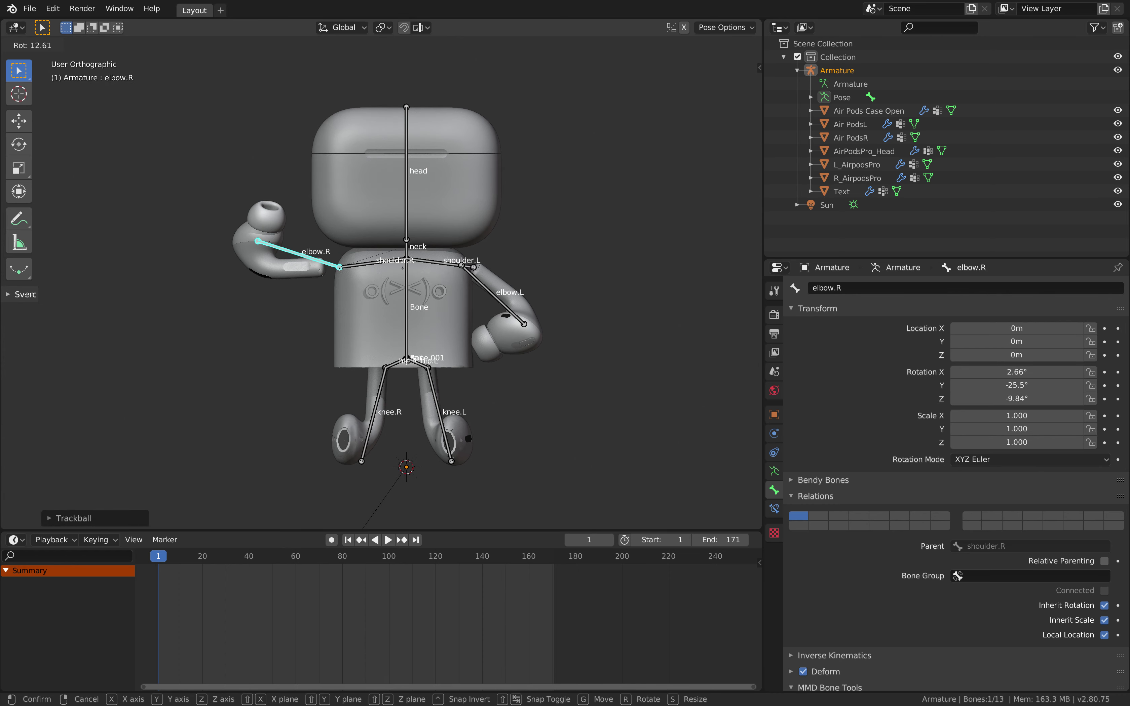
key("Return")
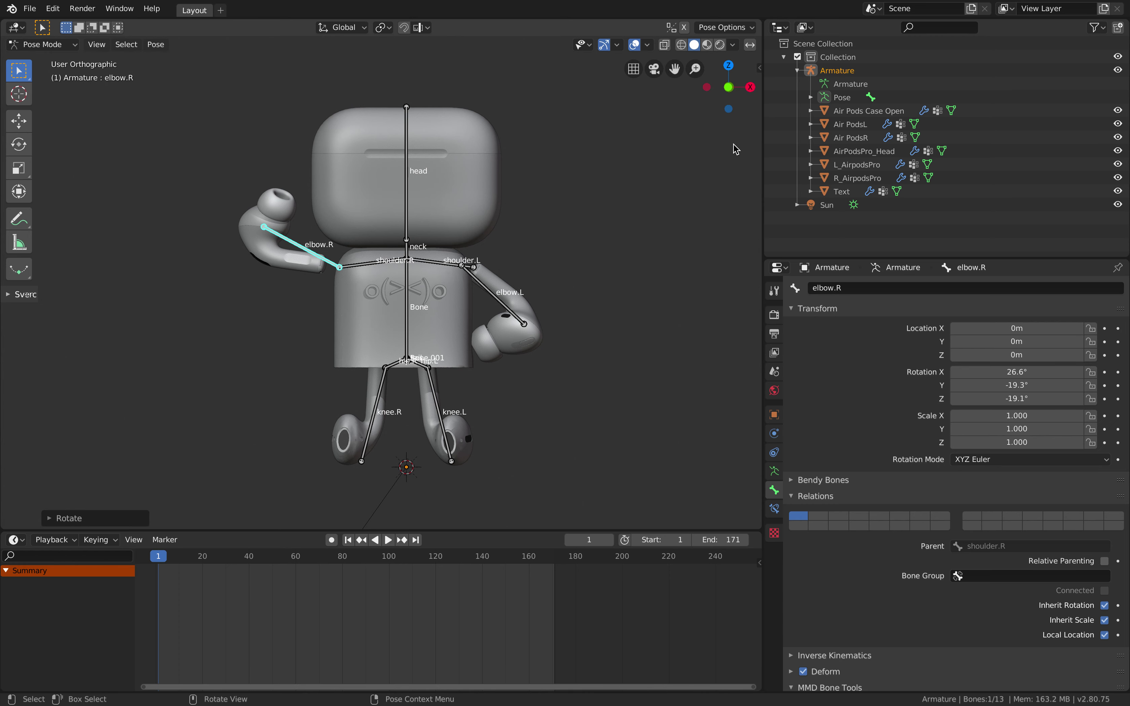
- Fine-tune elbow.R's rotation in the sidebar to about X 26.4°, Y −38.1°, Z −29°
left_click(760, 69)
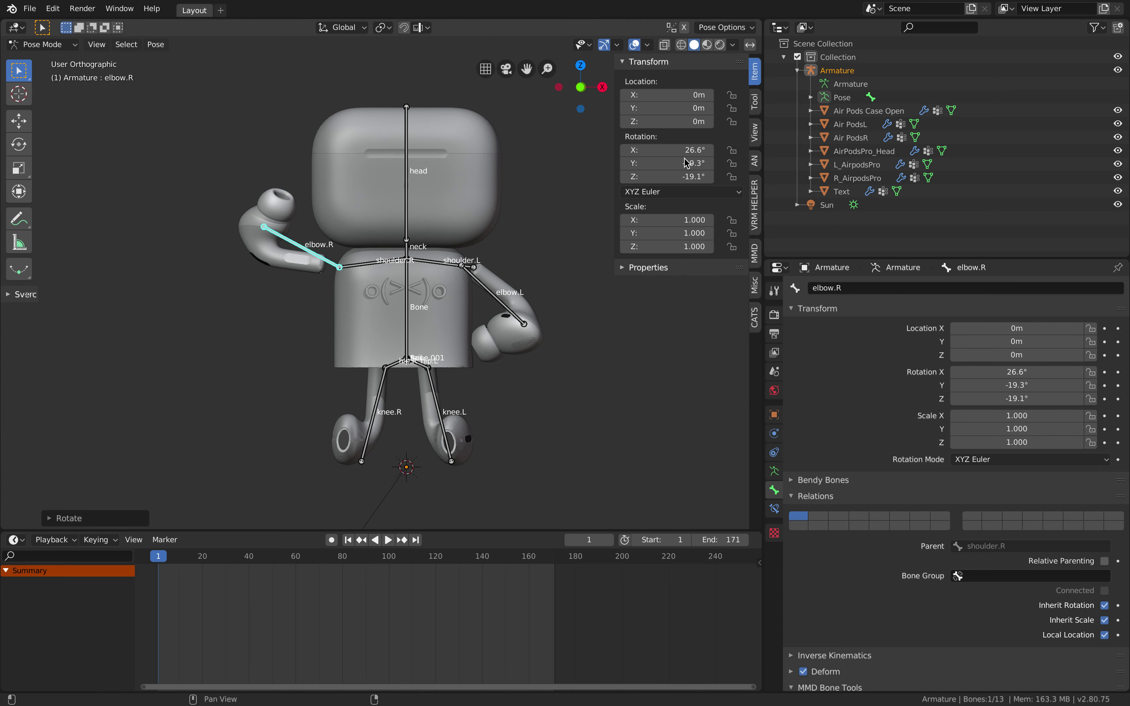
mouse_move(686, 162)
left_mouse_down()
mouse_move(705, 163)
mouse_move(672, 163)
mouse_move(691, 149)
mouse_move(674, 177)
mouse_move(733, 176)
mouse_move(688, 177)
left_mouse_up()
left_click(662, 177)
key("Return")
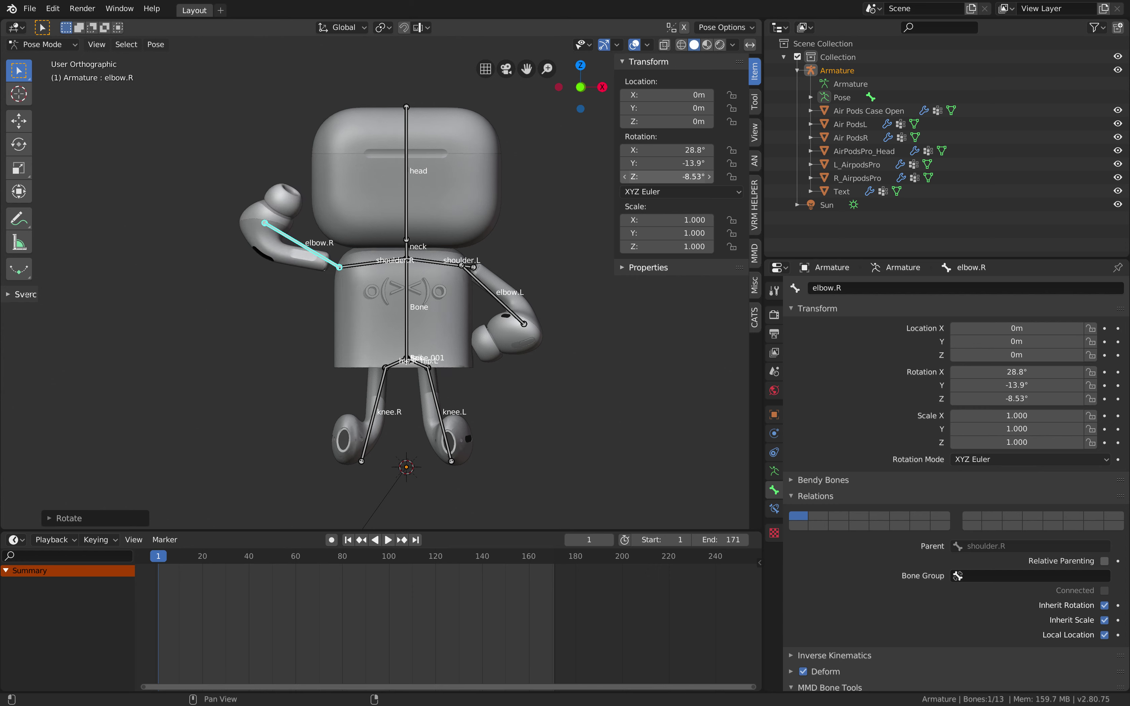
left_click_drag(667, 177, 690, 163)
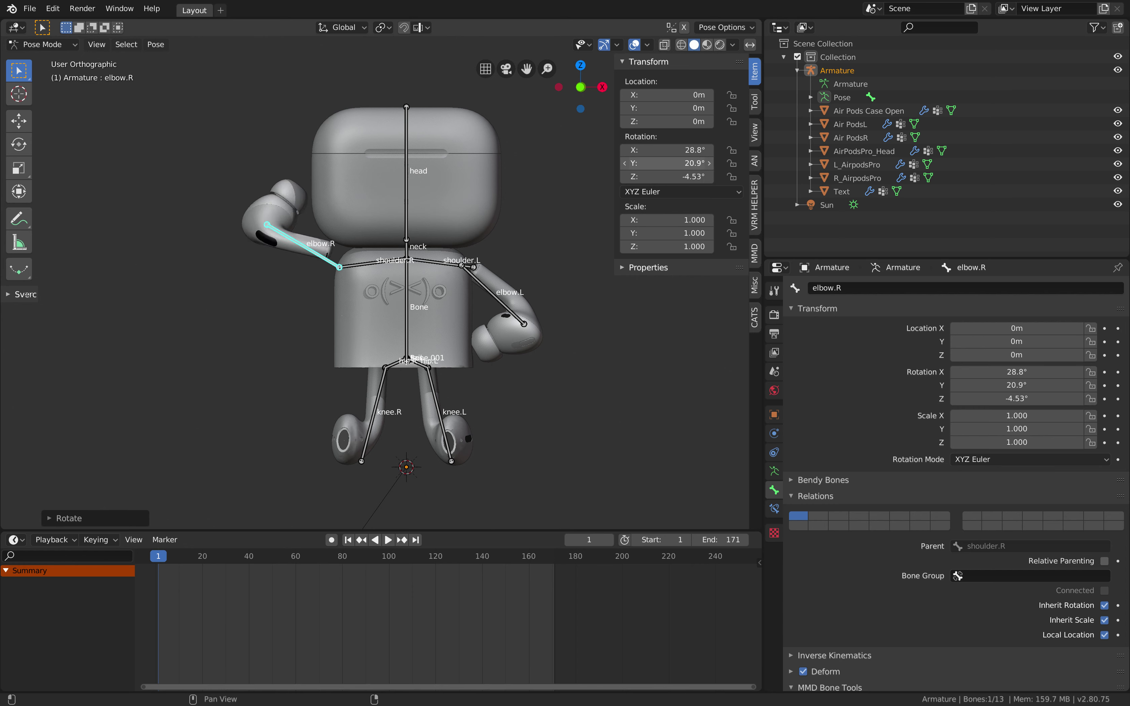
mouse_move(672, 163)
left_mouse_down()
mouse_move(691, 163)
mouse_move(677, 163)
mouse_move(696, 150)
mouse_move(677, 150)
left_mouse_up()
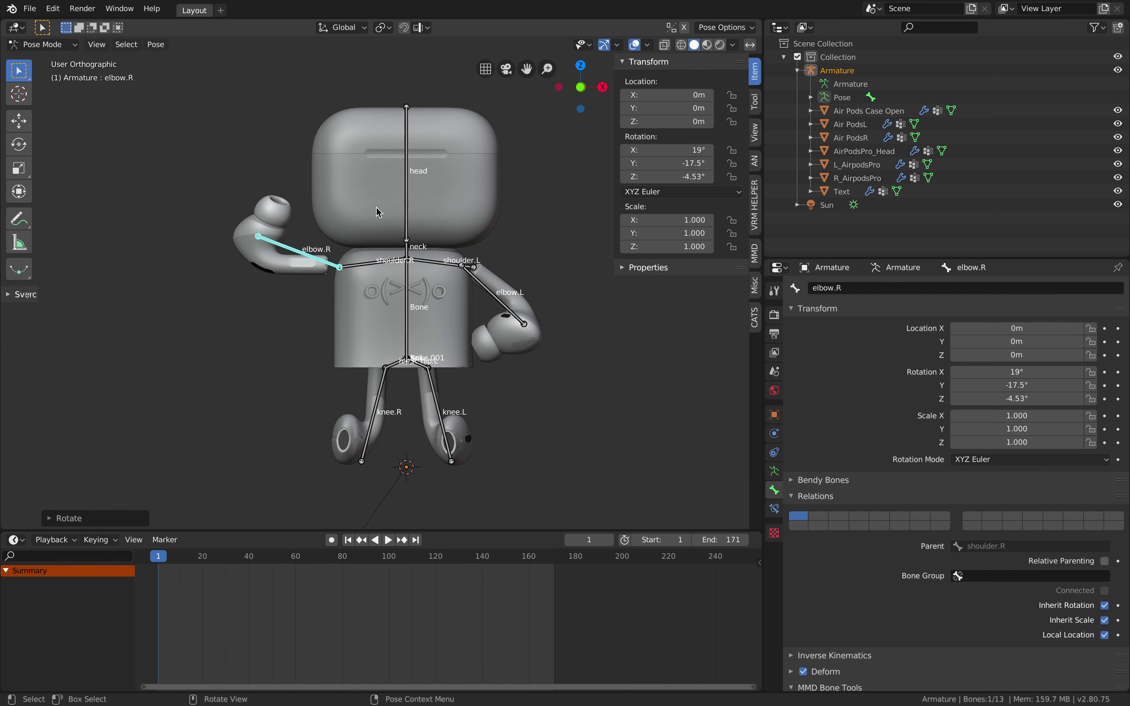
key("r")
key("r")
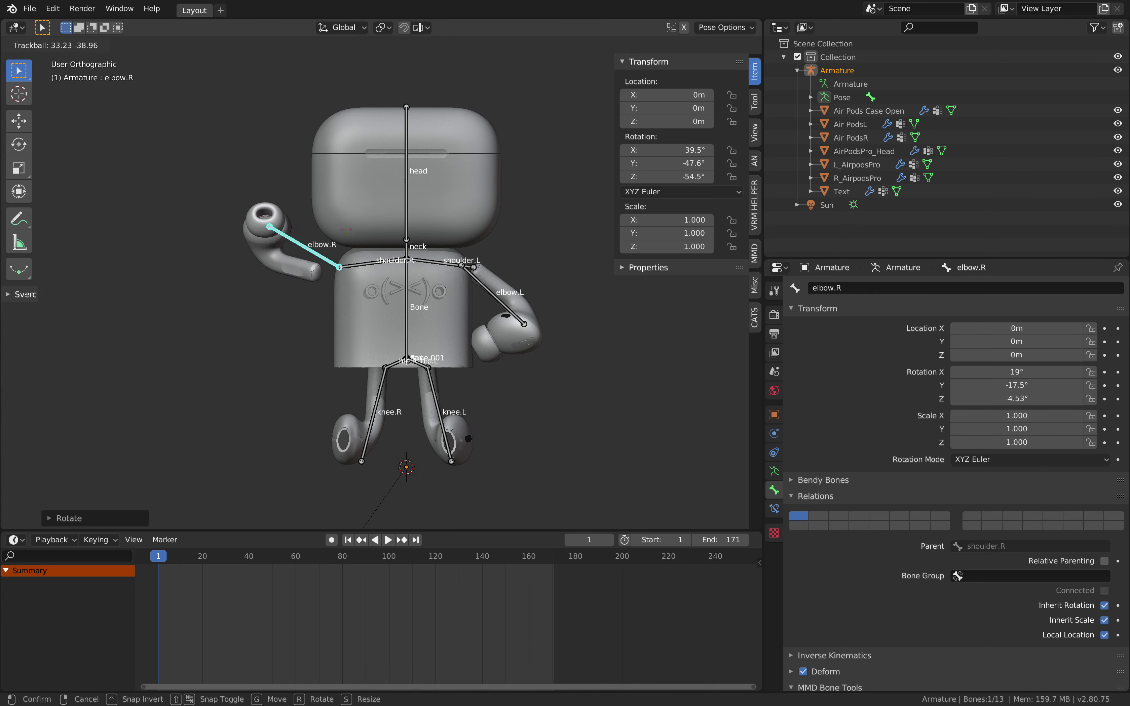
left_click(352, 248)
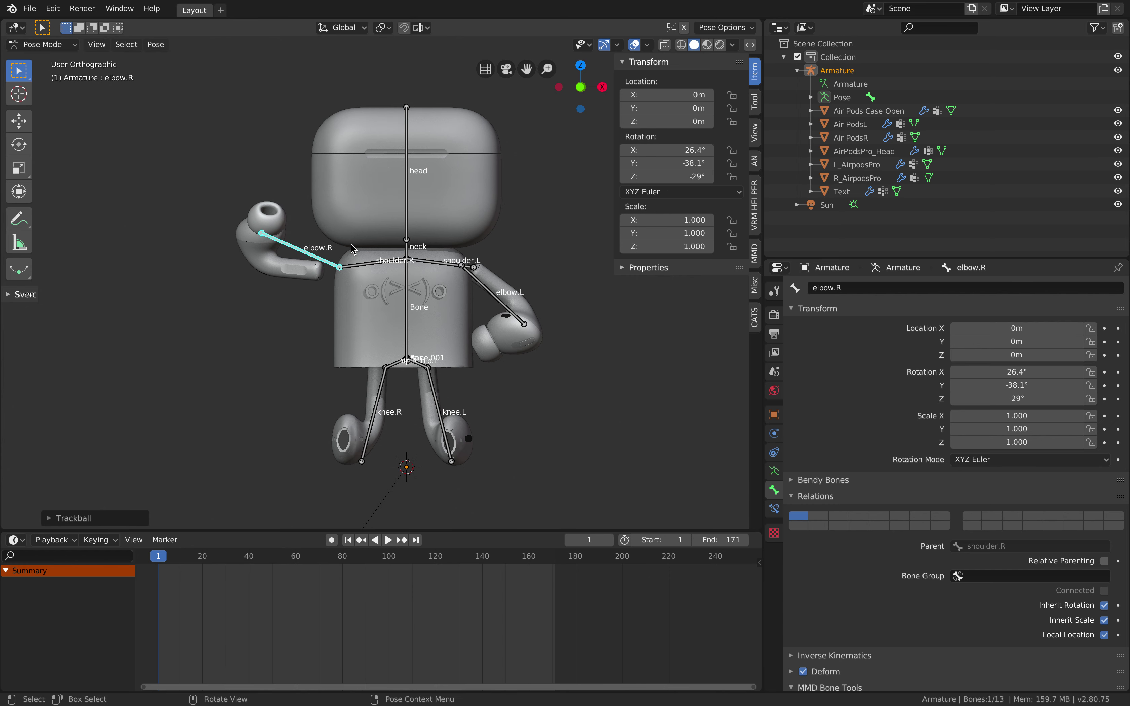
left_click(404, 366)
left_click(368, 446)
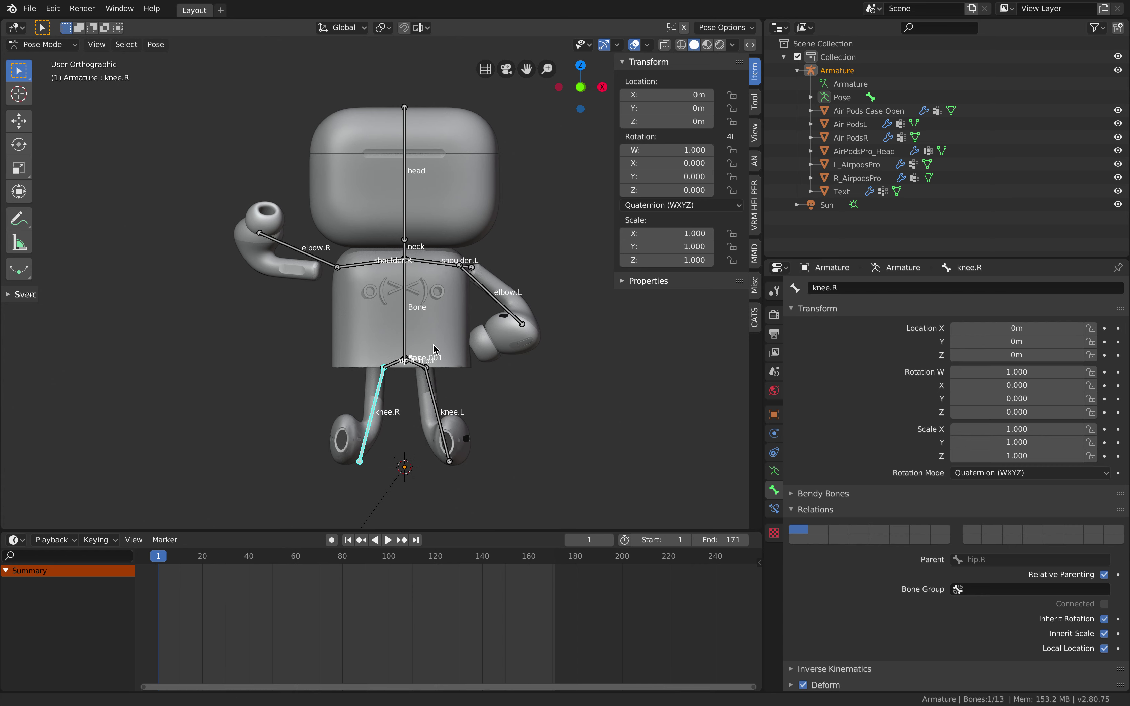
middle_click_drag(438, 363, 434, 349, "shift")
left_click(392, 348)
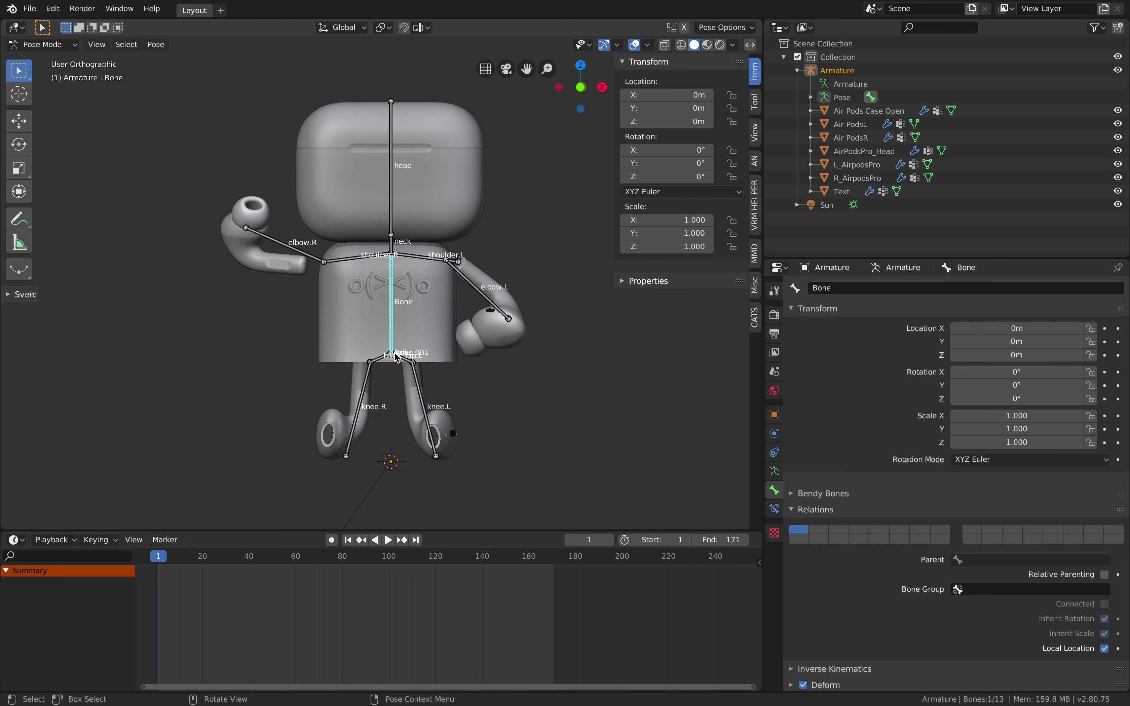
key("g")
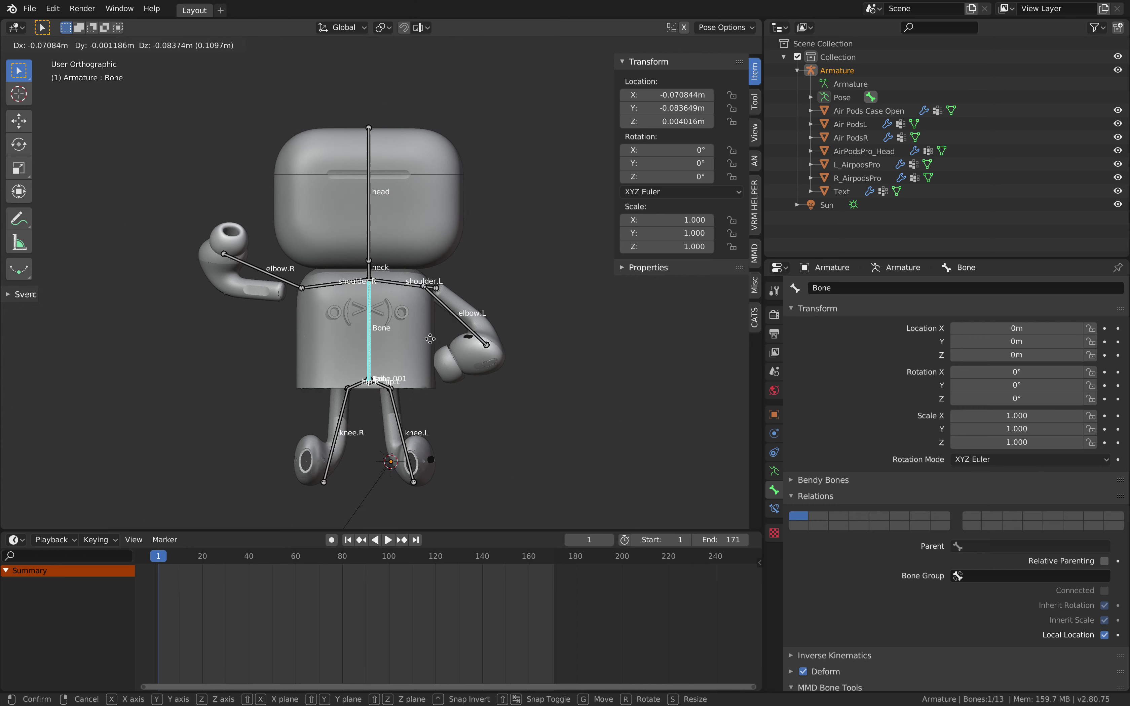
right_click(429, 341)
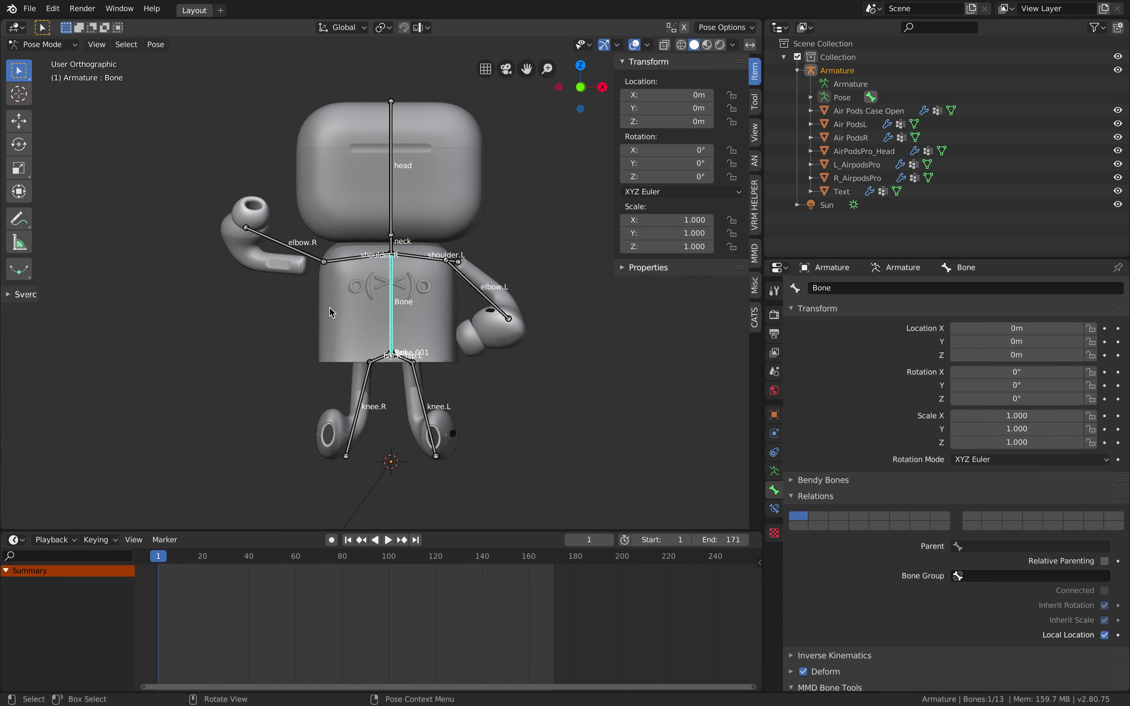
left_click(368, 366)
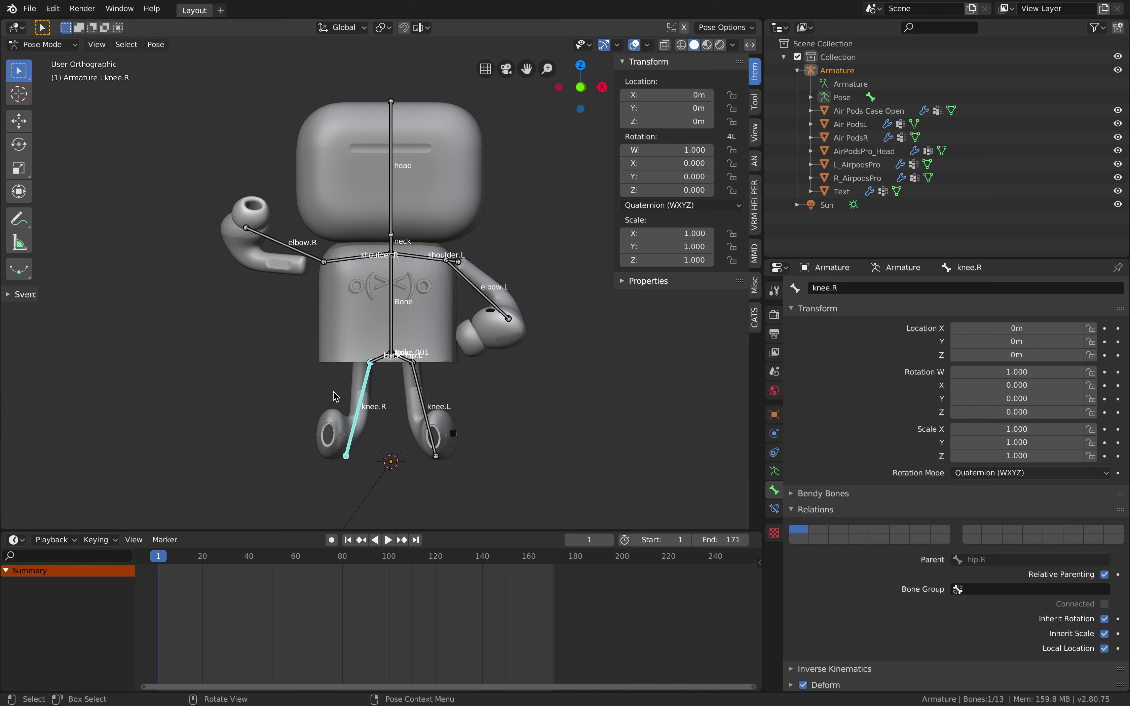
key("F3")
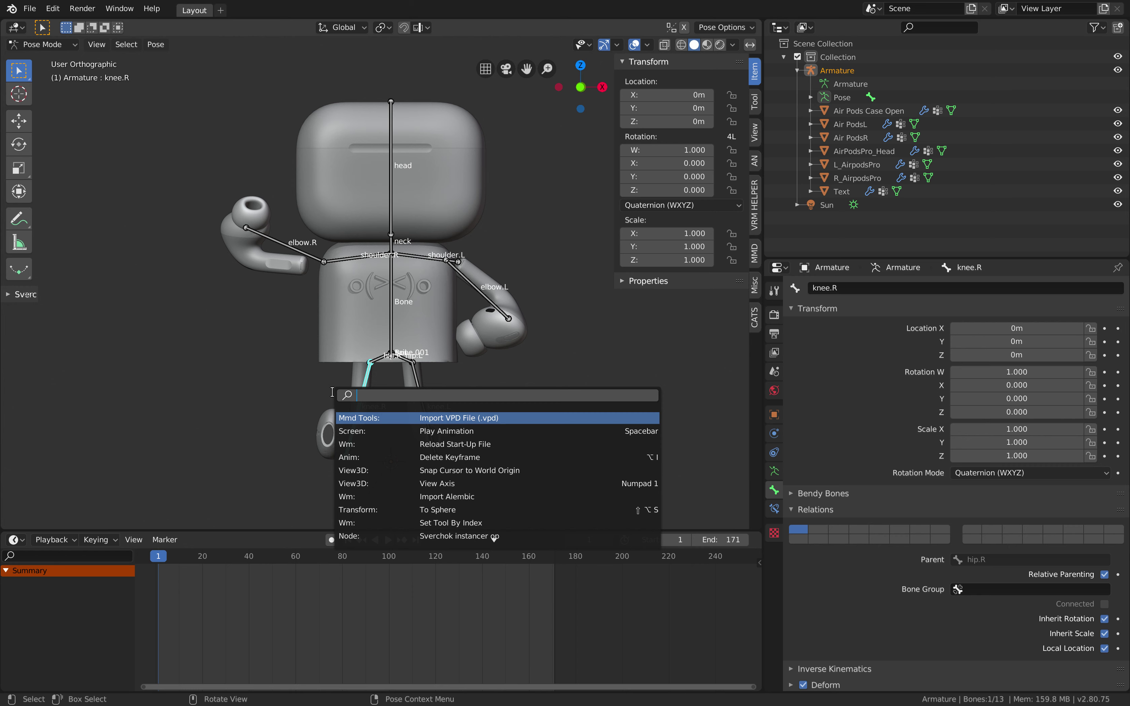
- Add an IK constraint to knee.R targeting a new Empty object
type("ik")
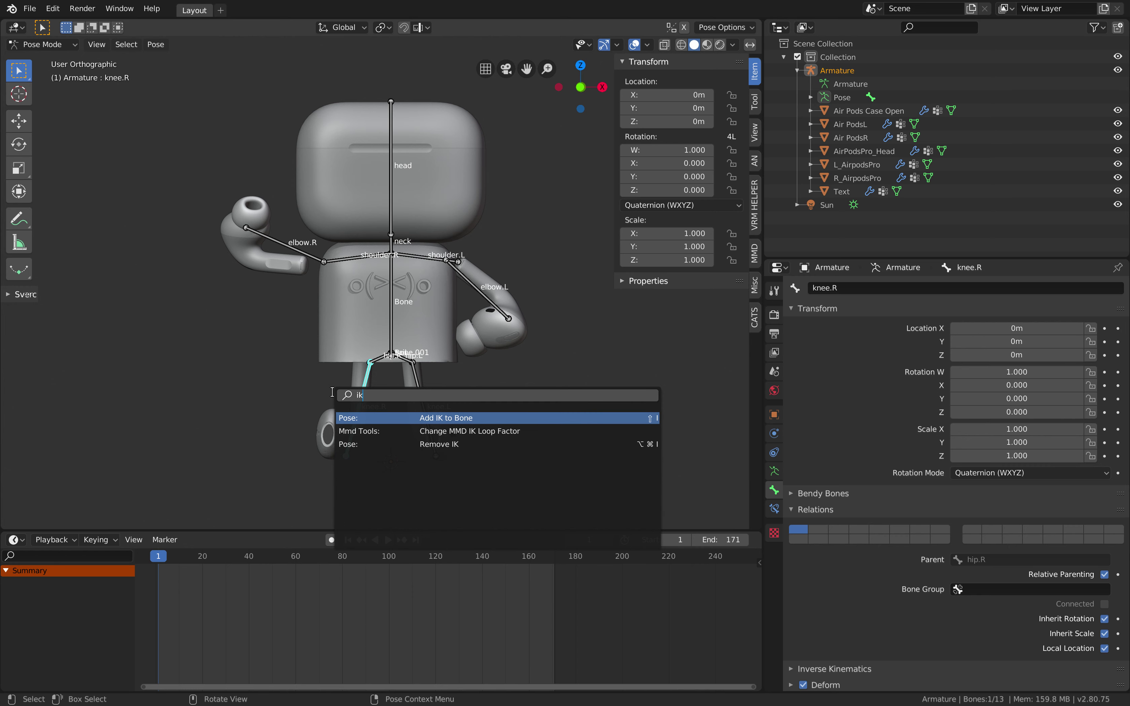
left_click(456, 418)
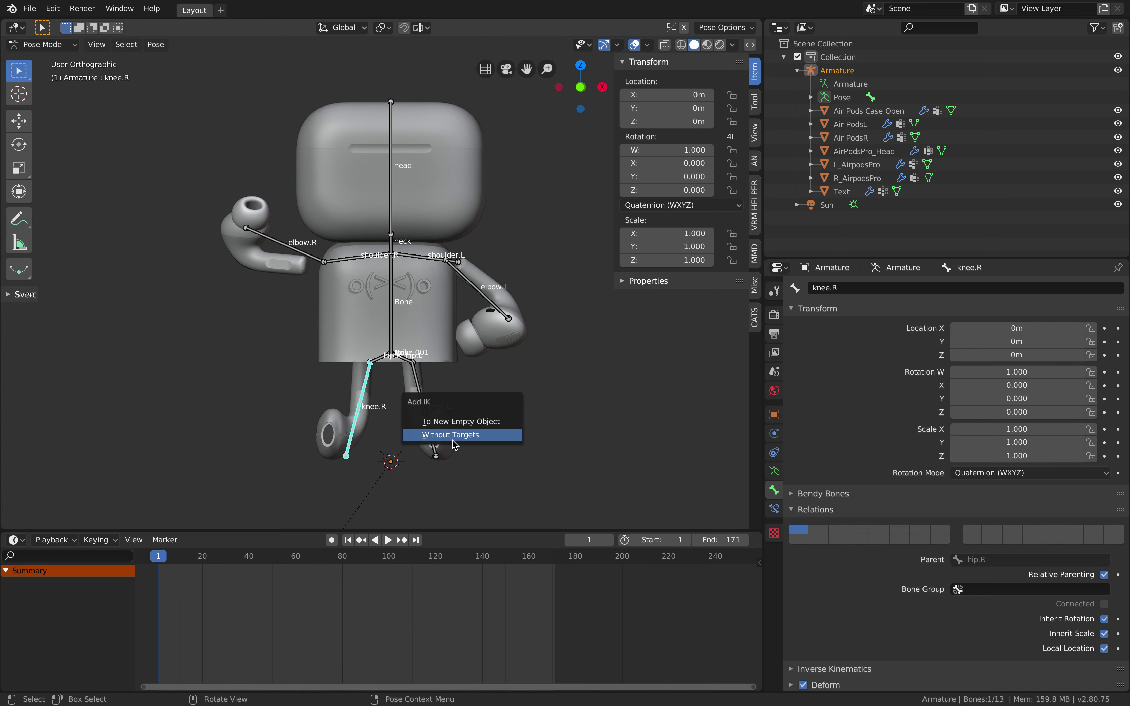
left_click(456, 422)
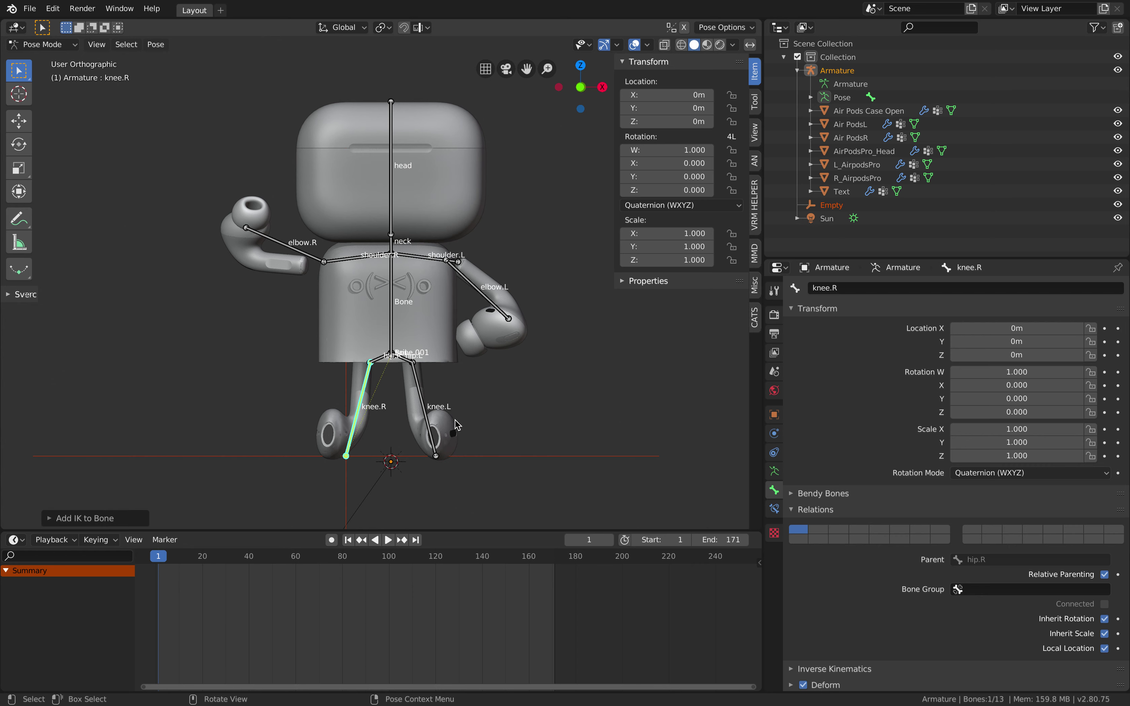
- Retry adding an IK constraint to knee.L several times with Add IK to Bone
left_click(416, 370)
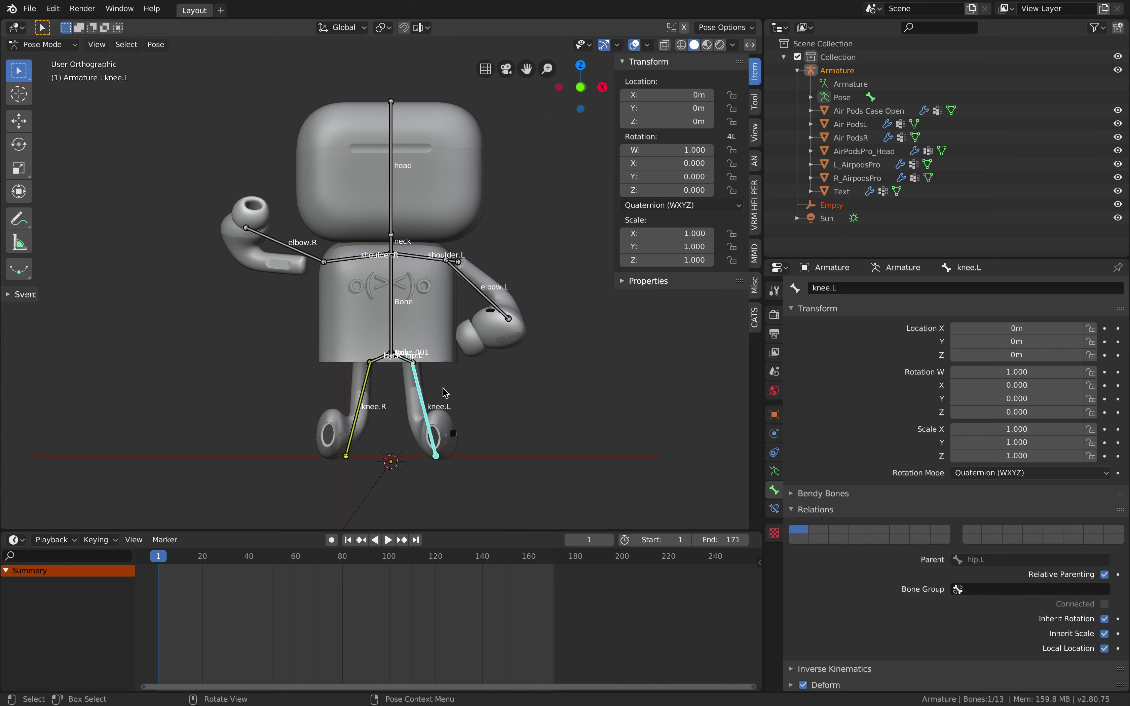
key("F3")
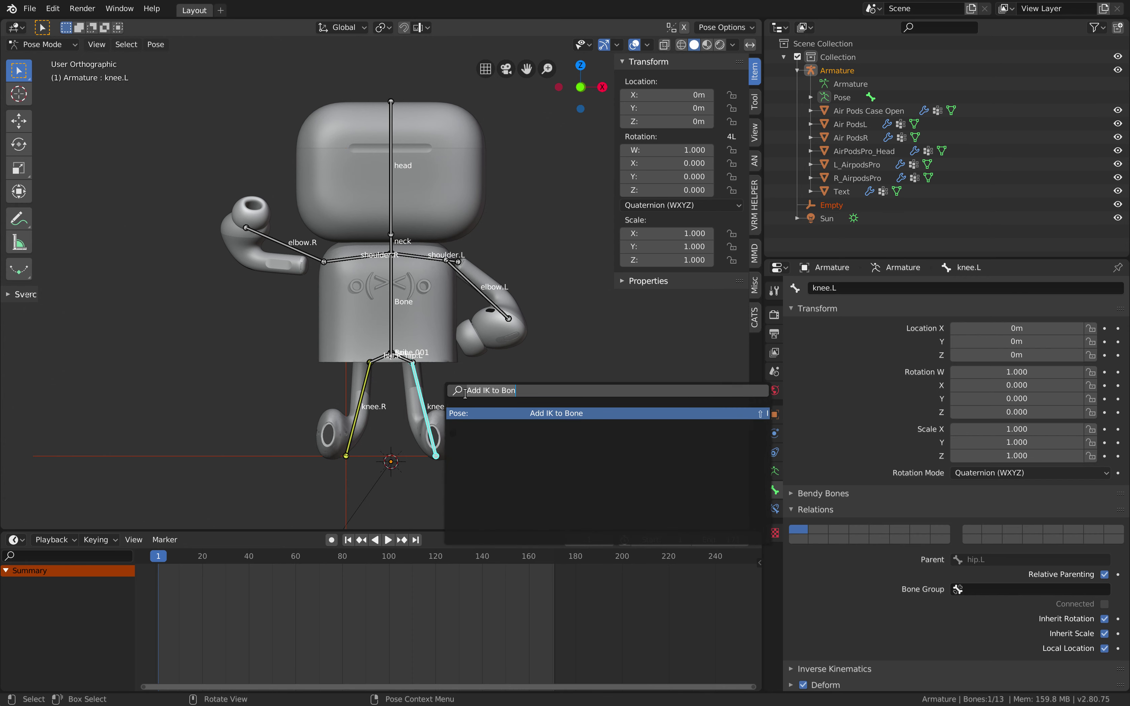
left_click(496, 412)
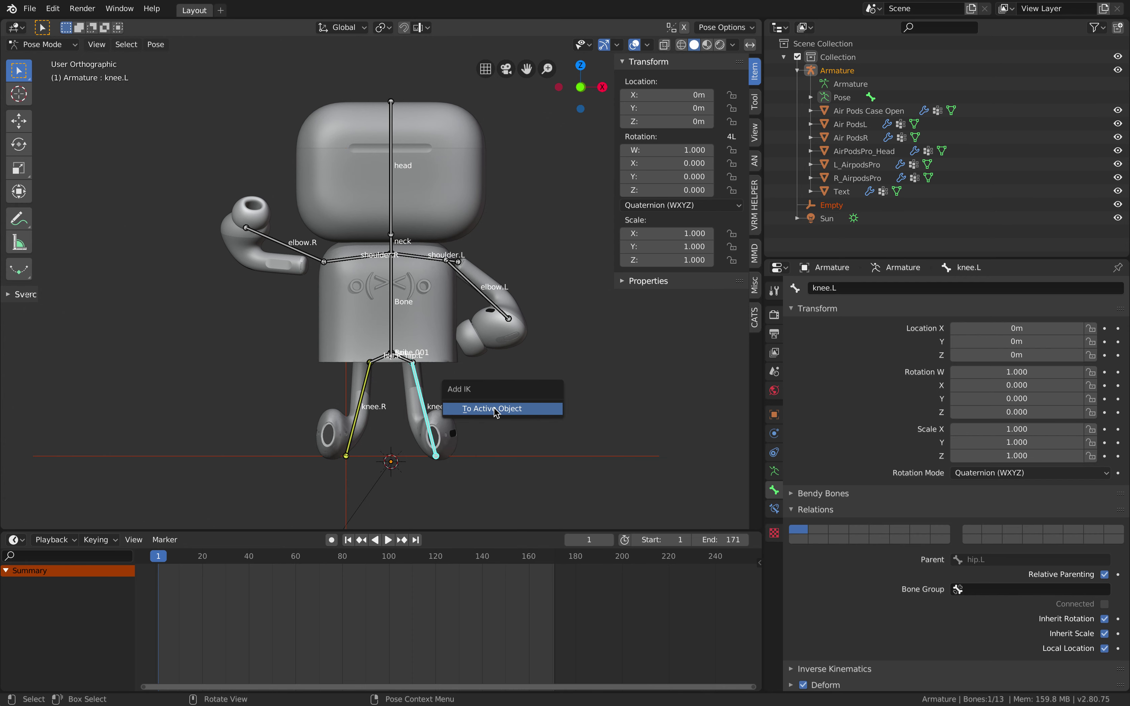
left_click(429, 384)
left_click(419, 379)
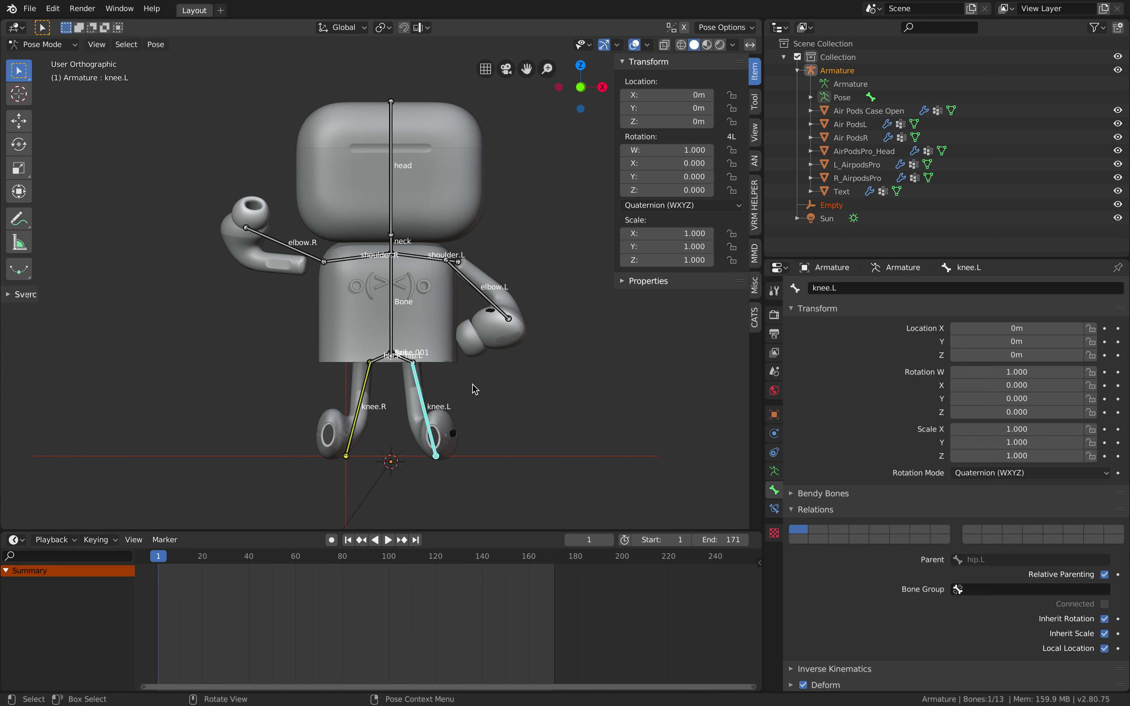
key("F3")
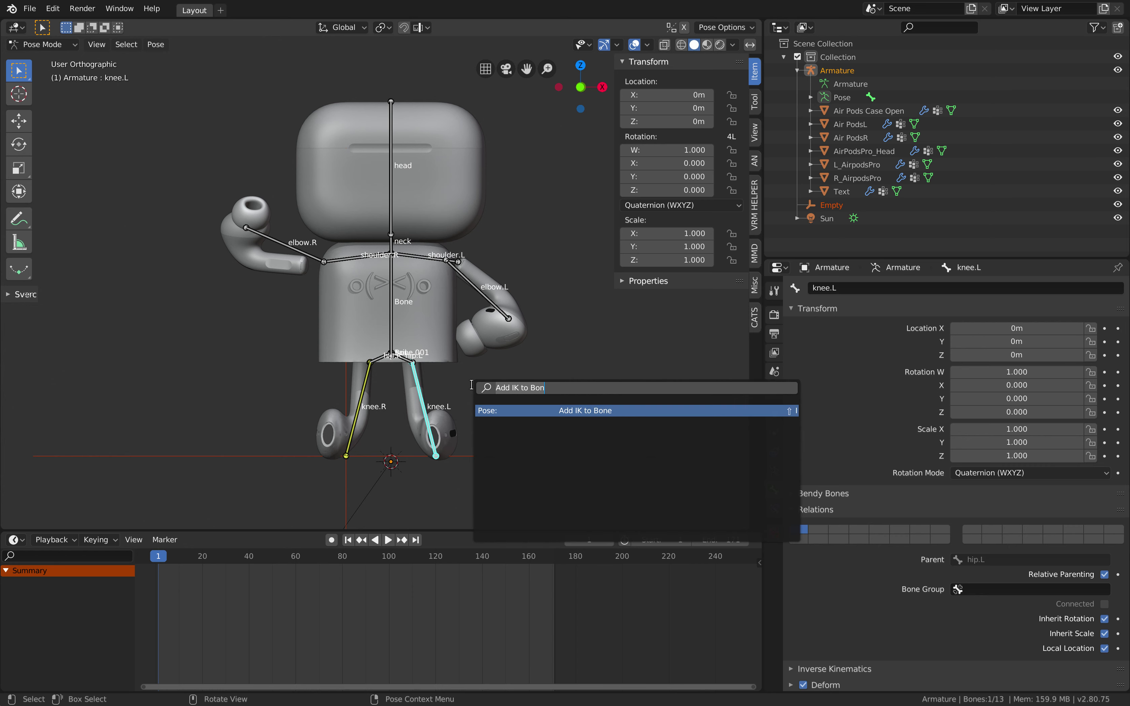
left_click(509, 411)
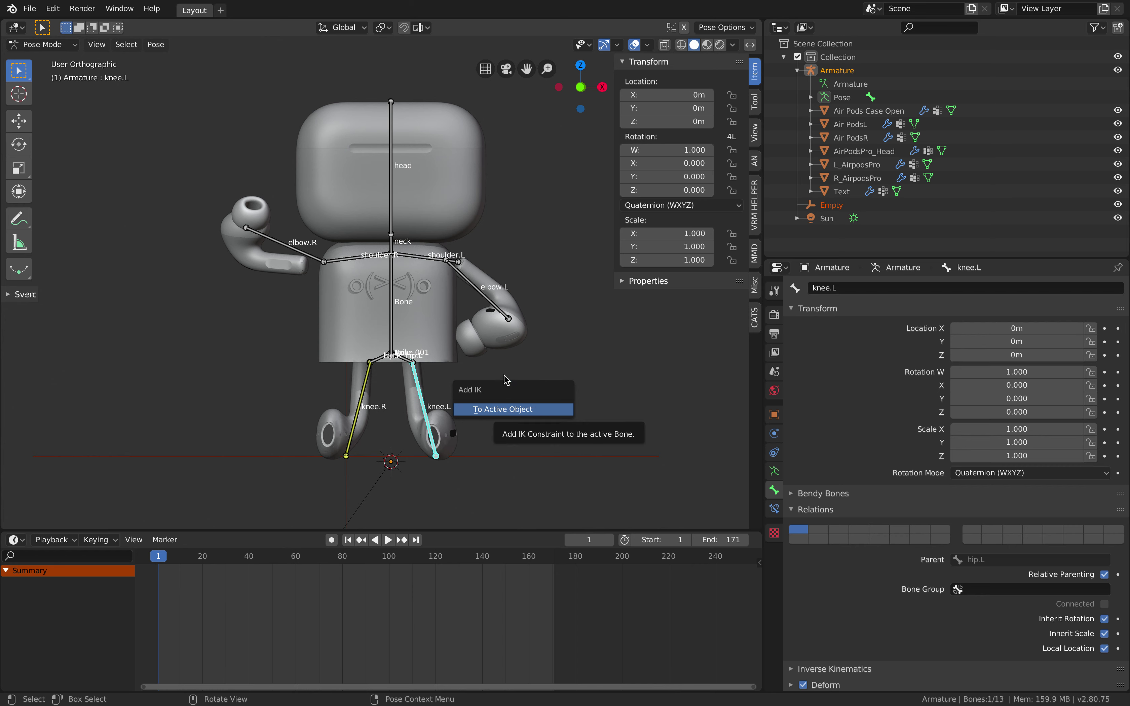
left_click(446, 379)
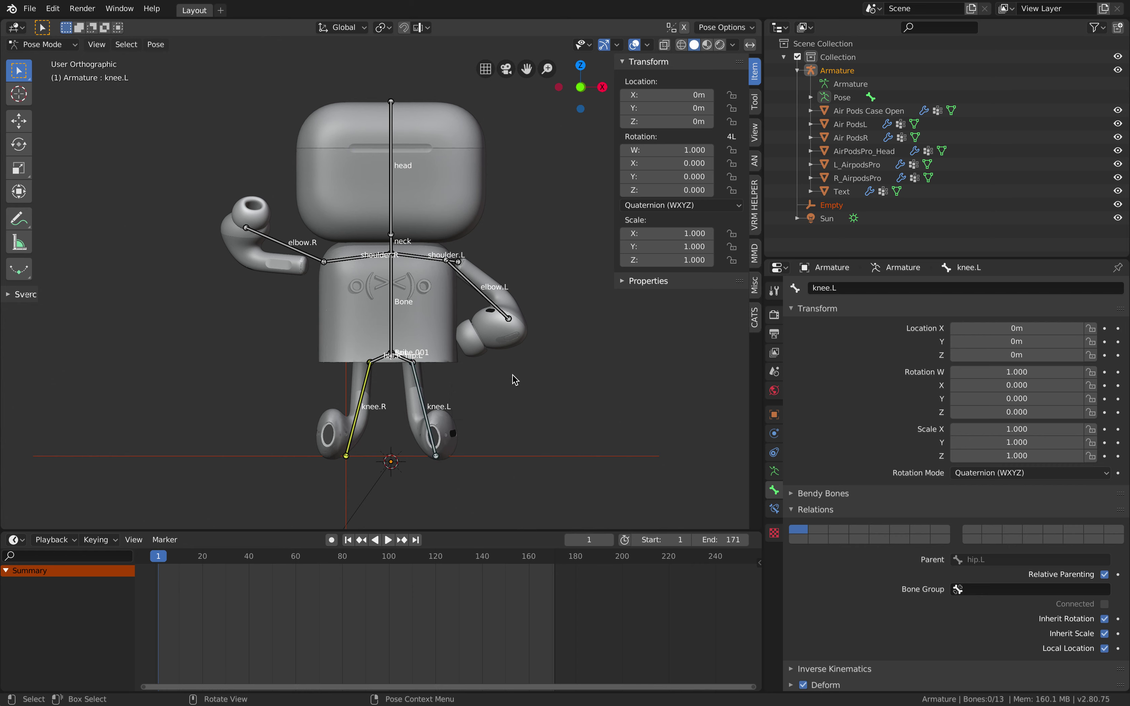
left_click(415, 370)
key("F3")
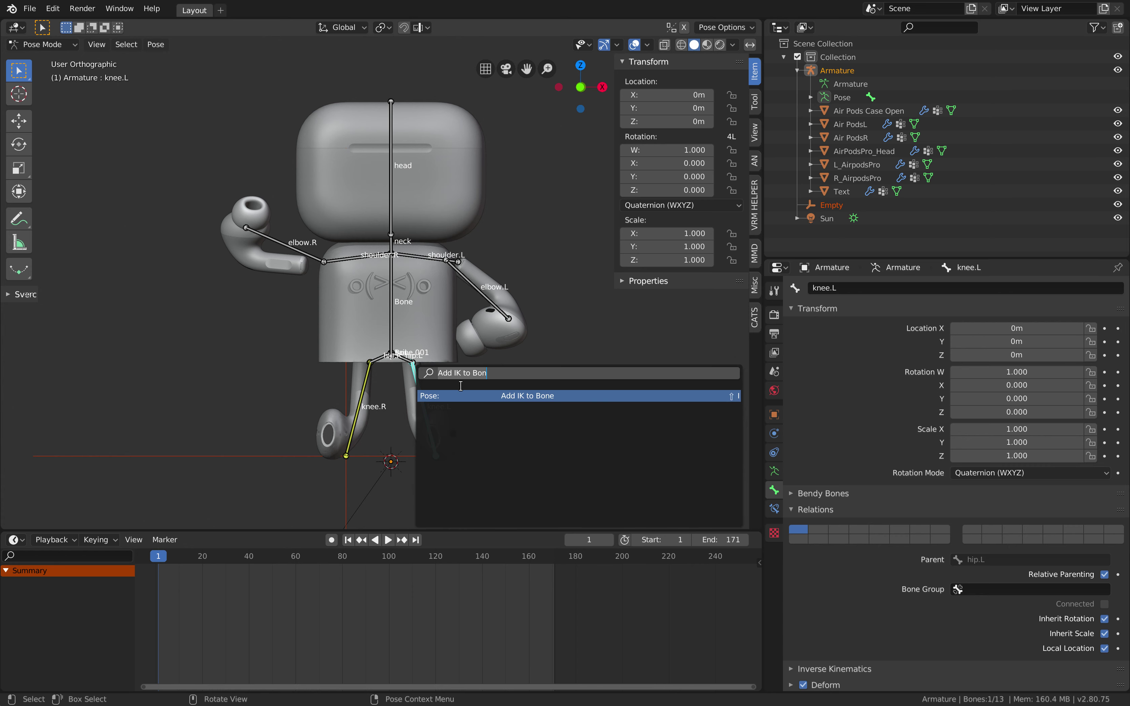
left_click(487, 396)
left_click(461, 367)
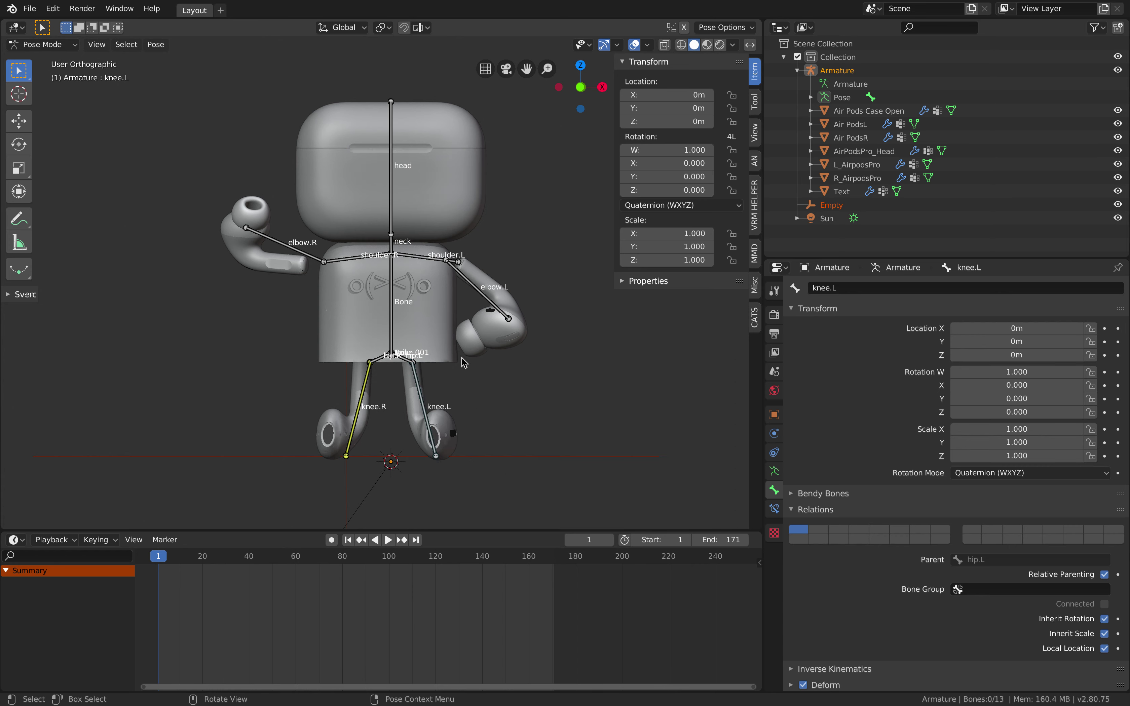
left_click(55, 46)
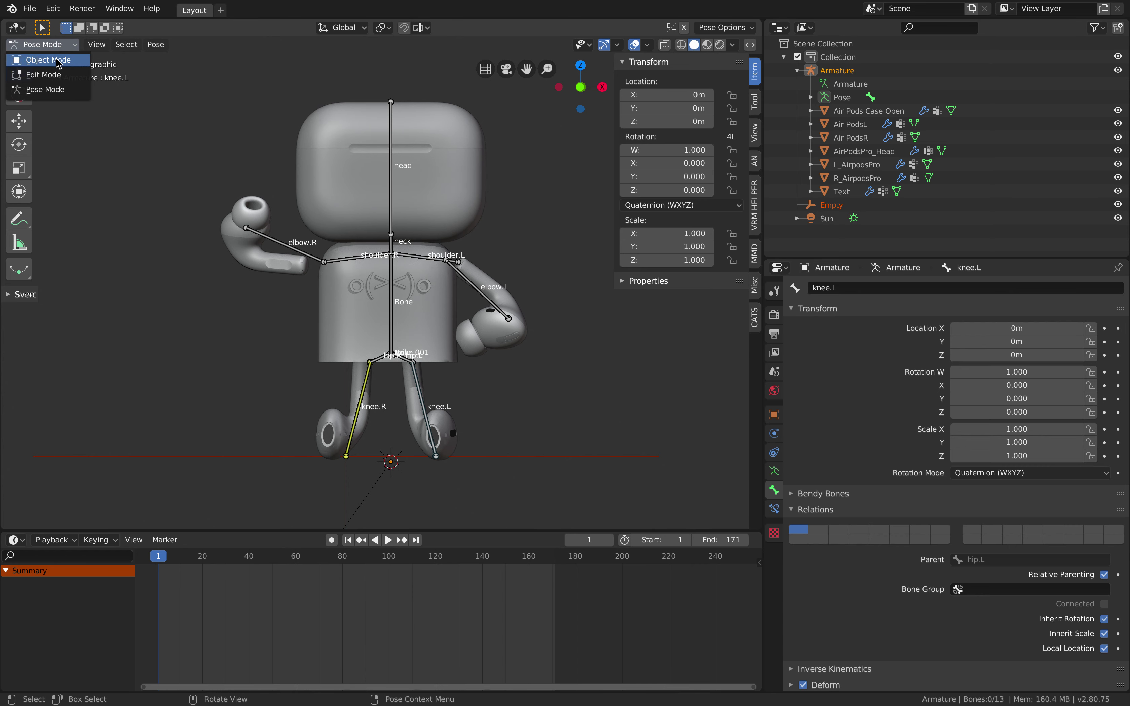
- In Object Mode, move the Empty IK target to a new position
left_click(52, 59)
left_click(250, 456)
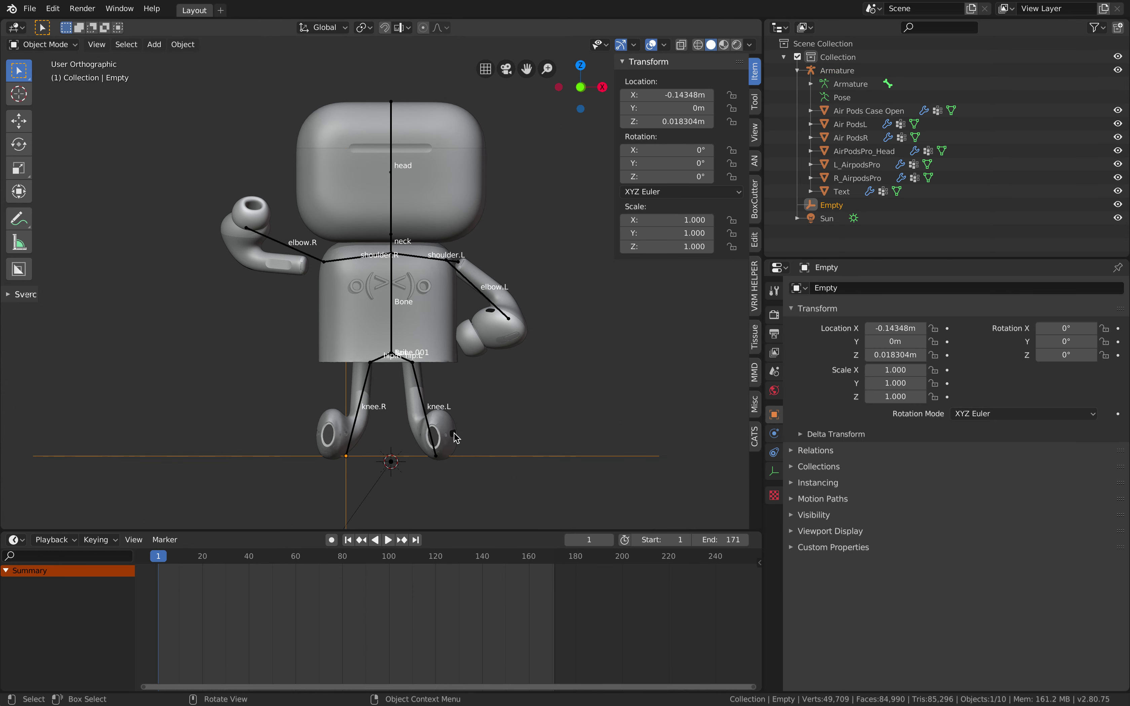
key("g")
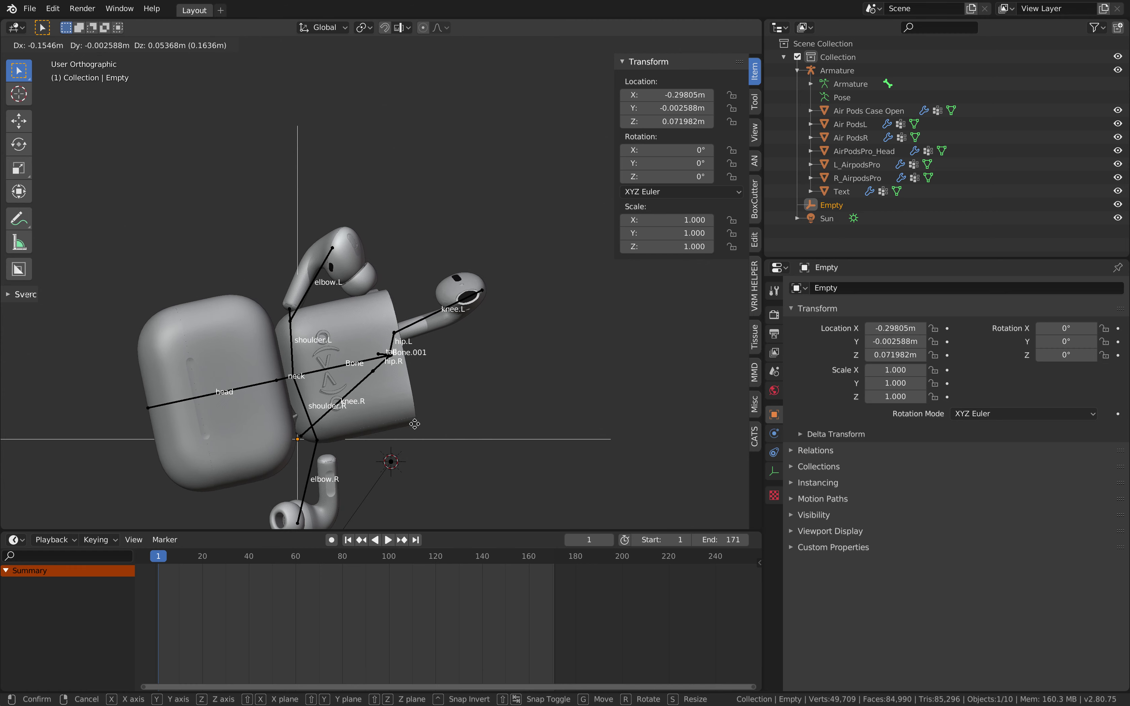
left_click(419, 428)
- Back in Pose Mode, set knee.R's IK constraint Chain Length to 1
left_click(368, 384)
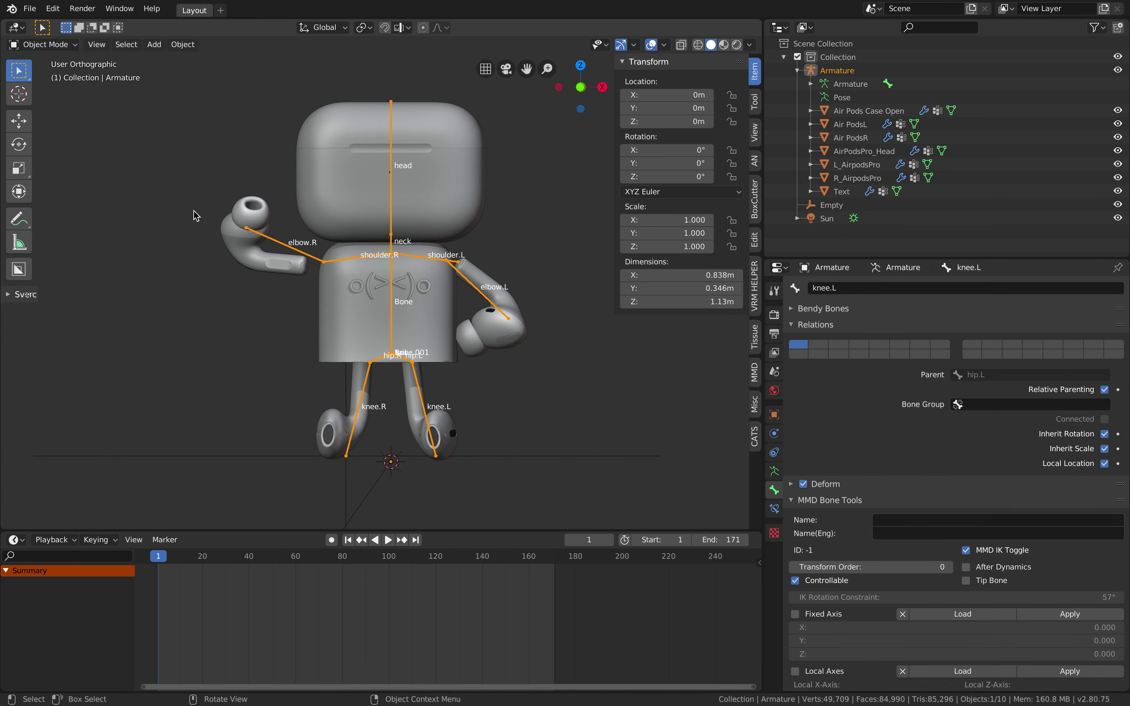
left_click(42, 44)
left_click(55, 93)
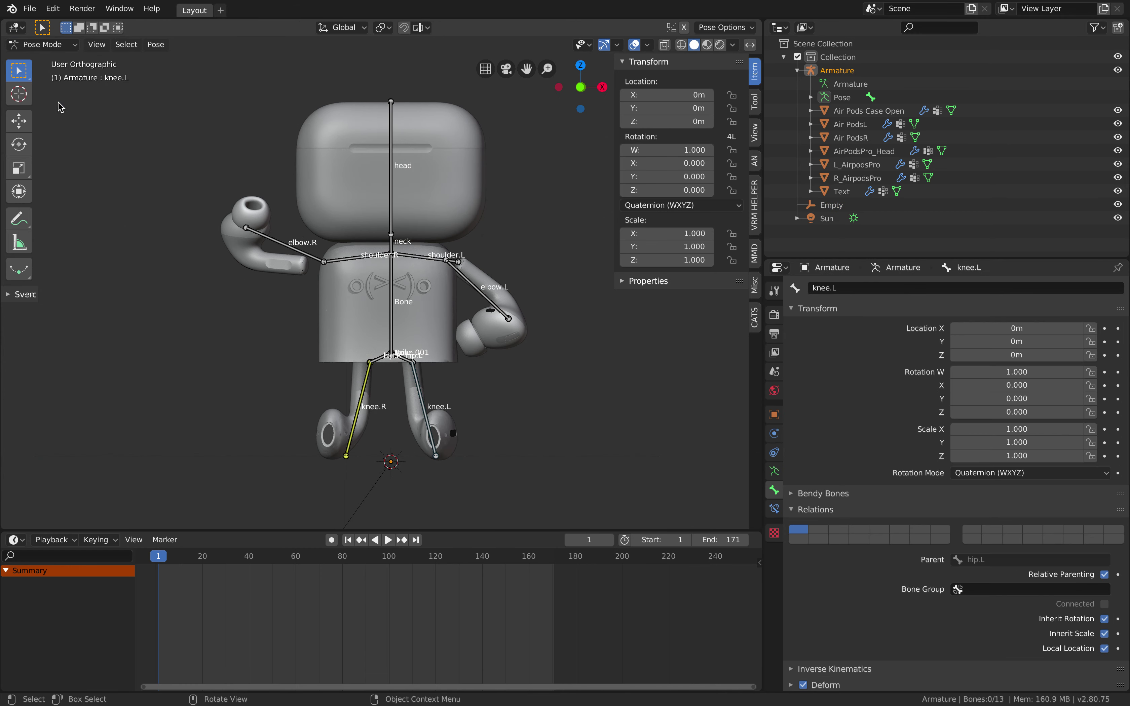
left_click(366, 393)
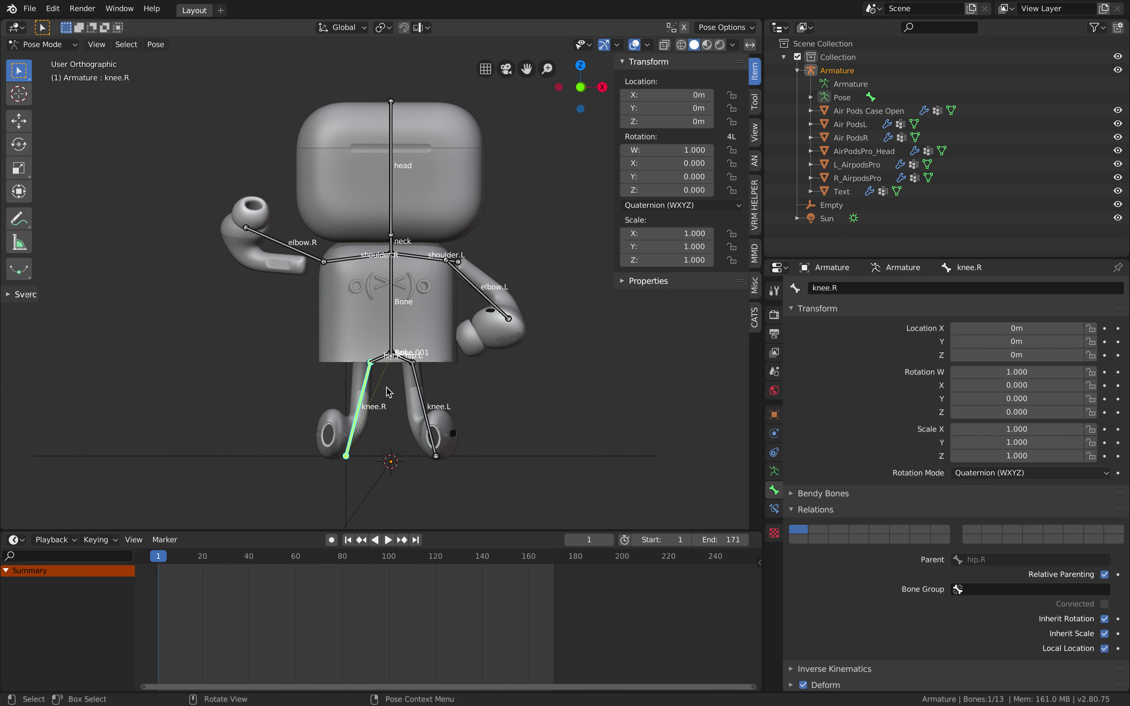
left_click(774, 509)
left_click(912, 387)
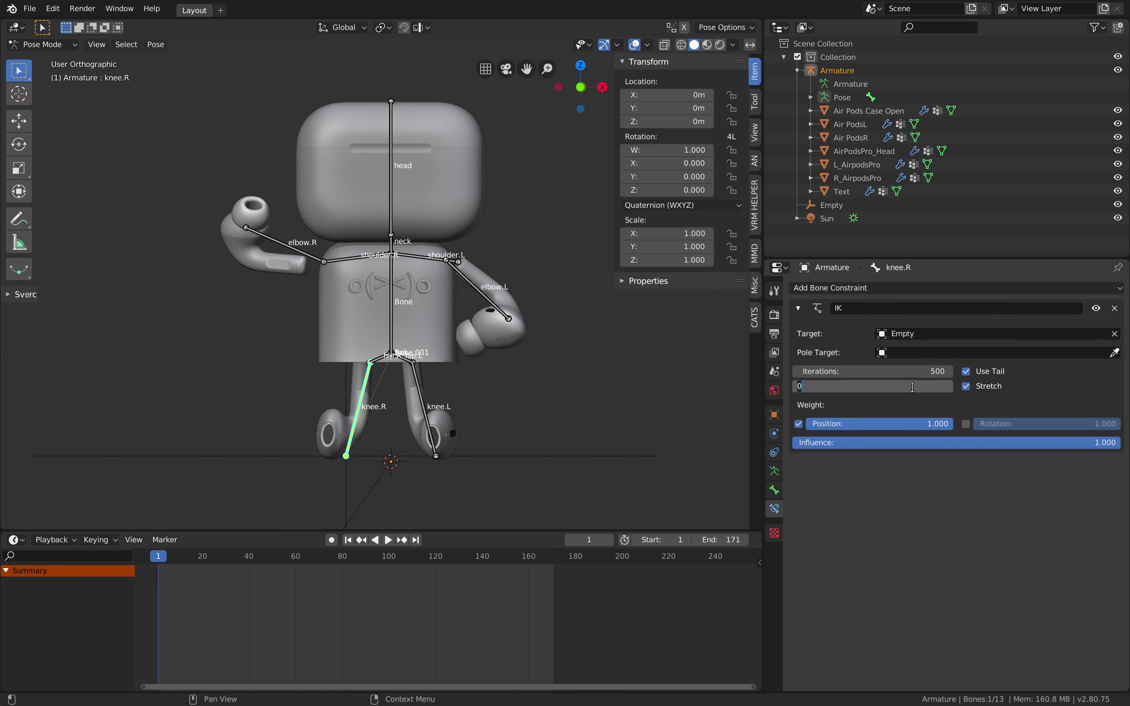
type("1")
key("Return")
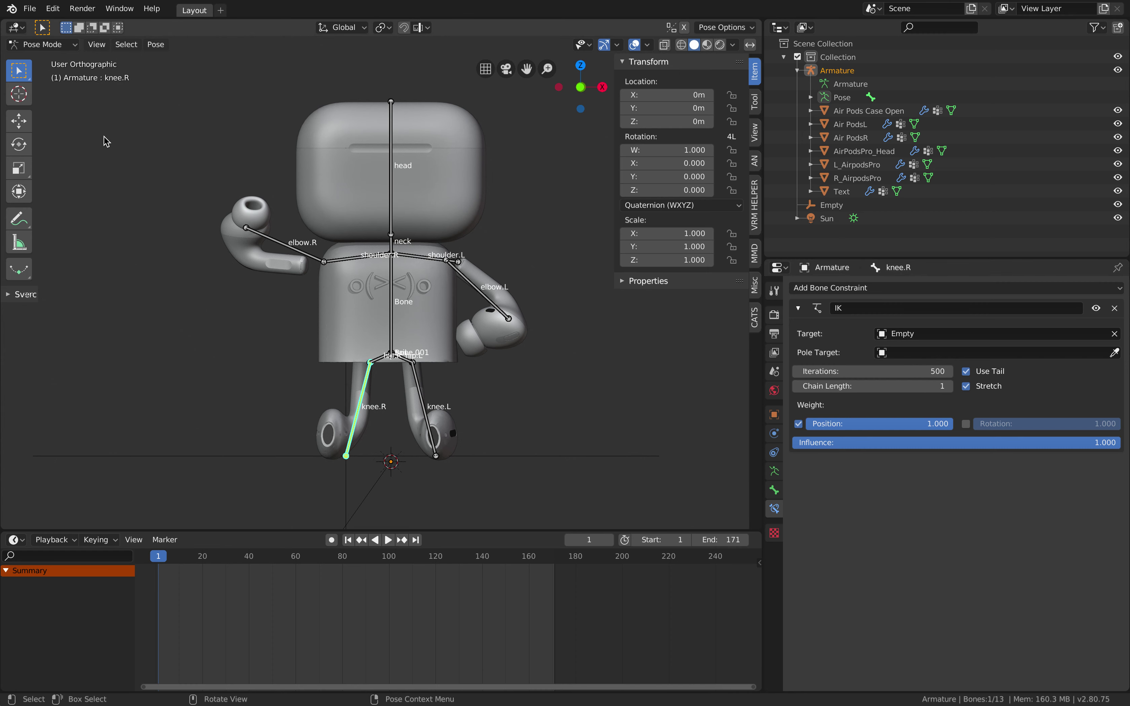
- Reposition the Empty IK target at the right foot, then return to Pose Mode
left_click(54, 44)
left_click(47, 60)
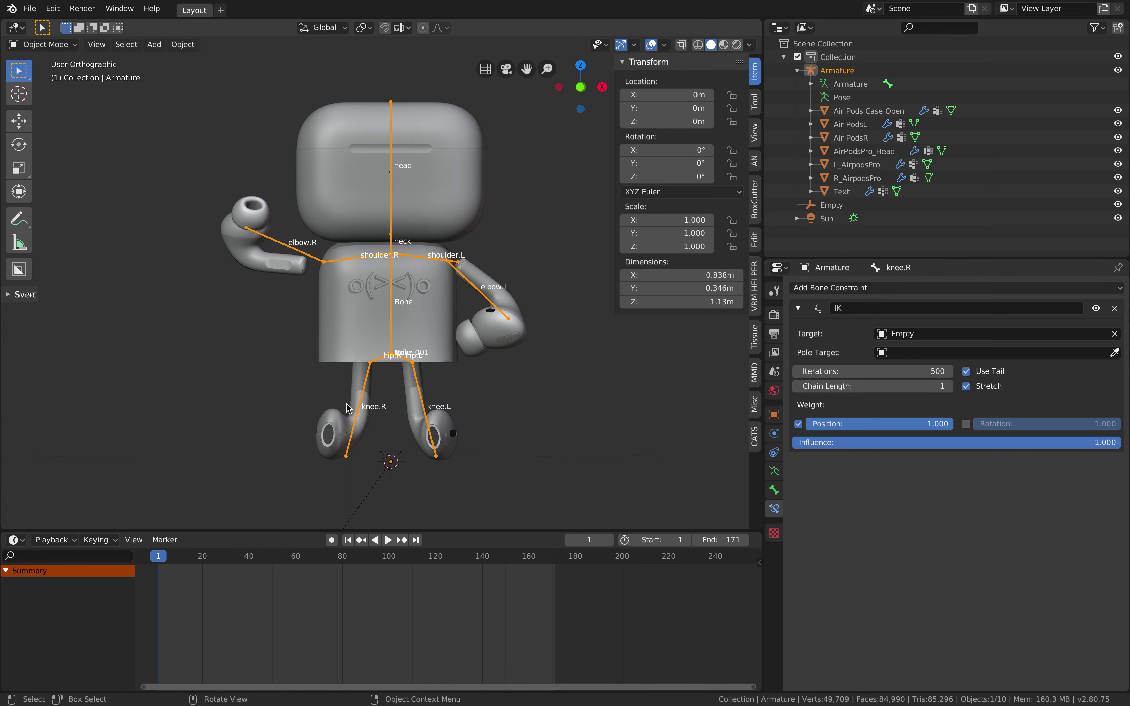
left_click(299, 454)
key("g")
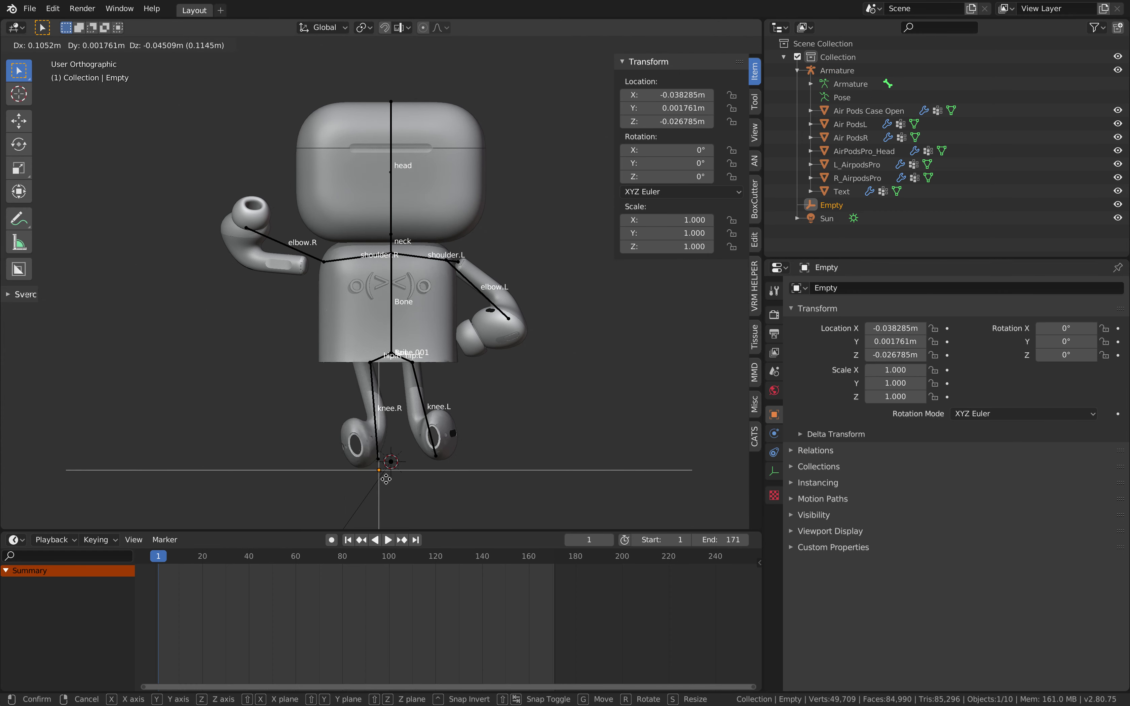
left_click(364, 468)
left_click(392, 364)
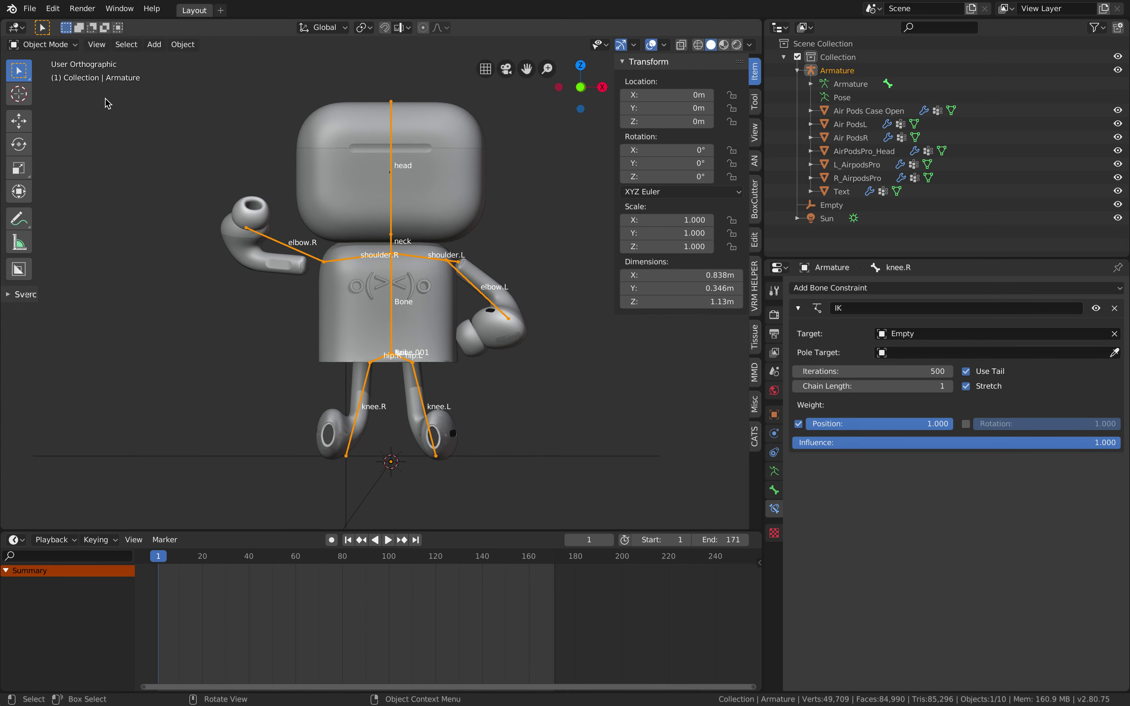
left_click(59, 45)
left_click(55, 91)
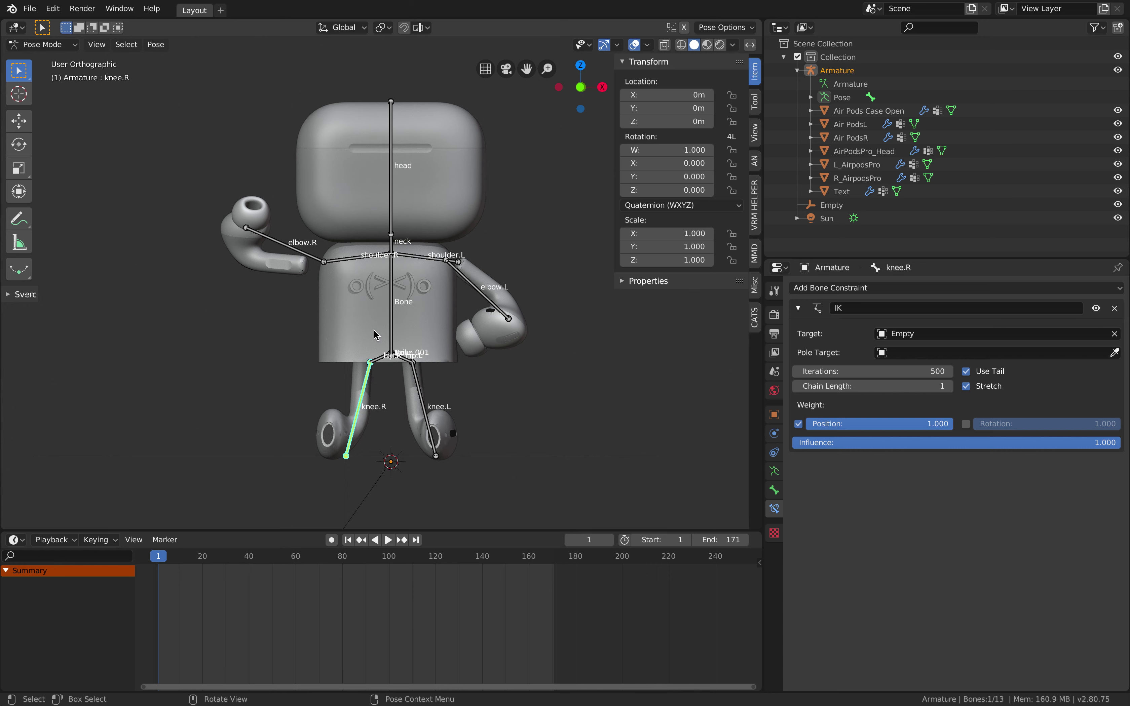
- Move the root Bone to X 0.00644 m, Y 0.010726 m to test the IK leg
left_click(395, 357)
key("g")
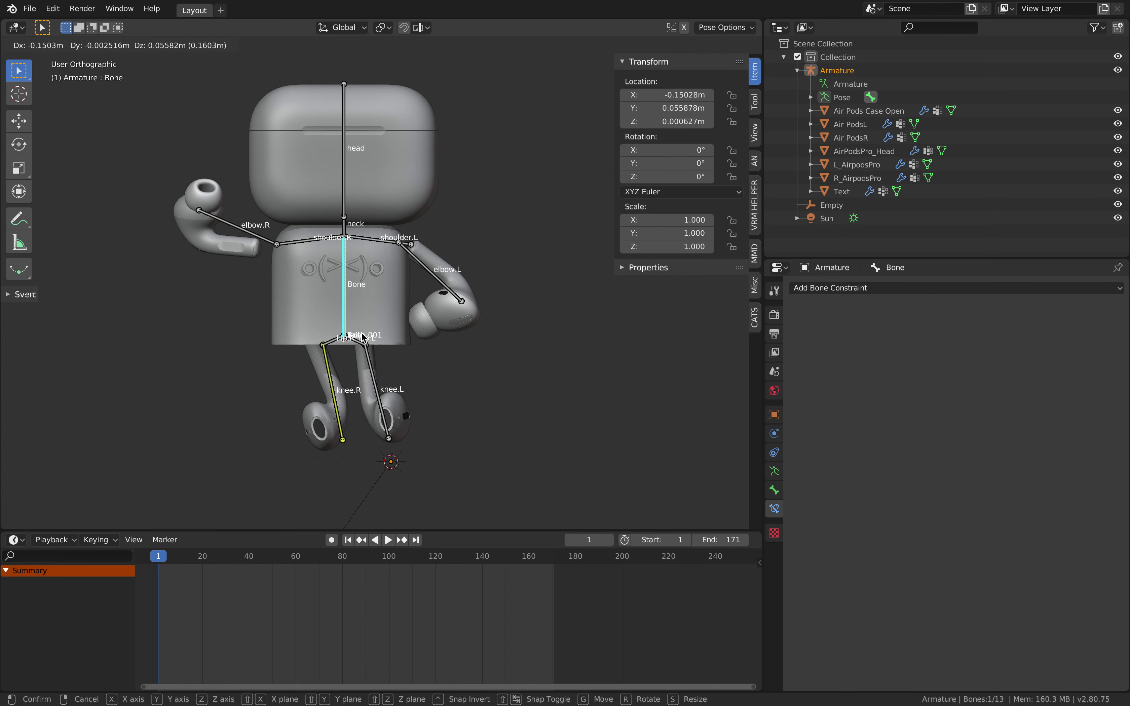
left_click(369, 338)
key("g")
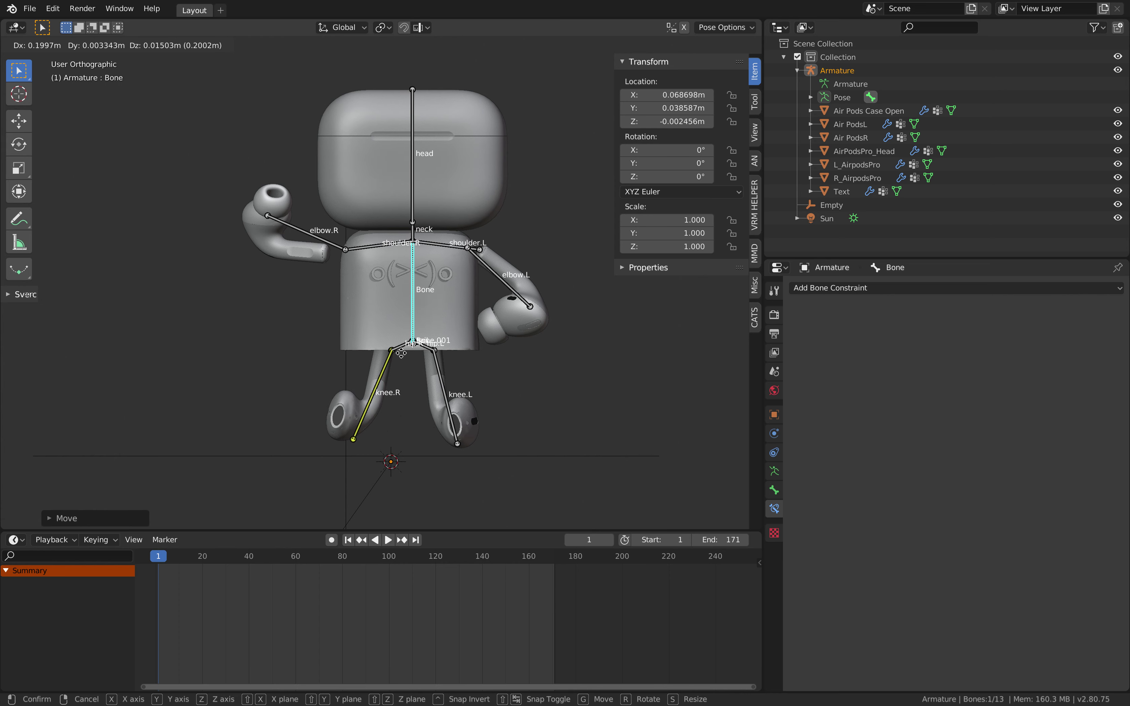
left_click(370, 360)
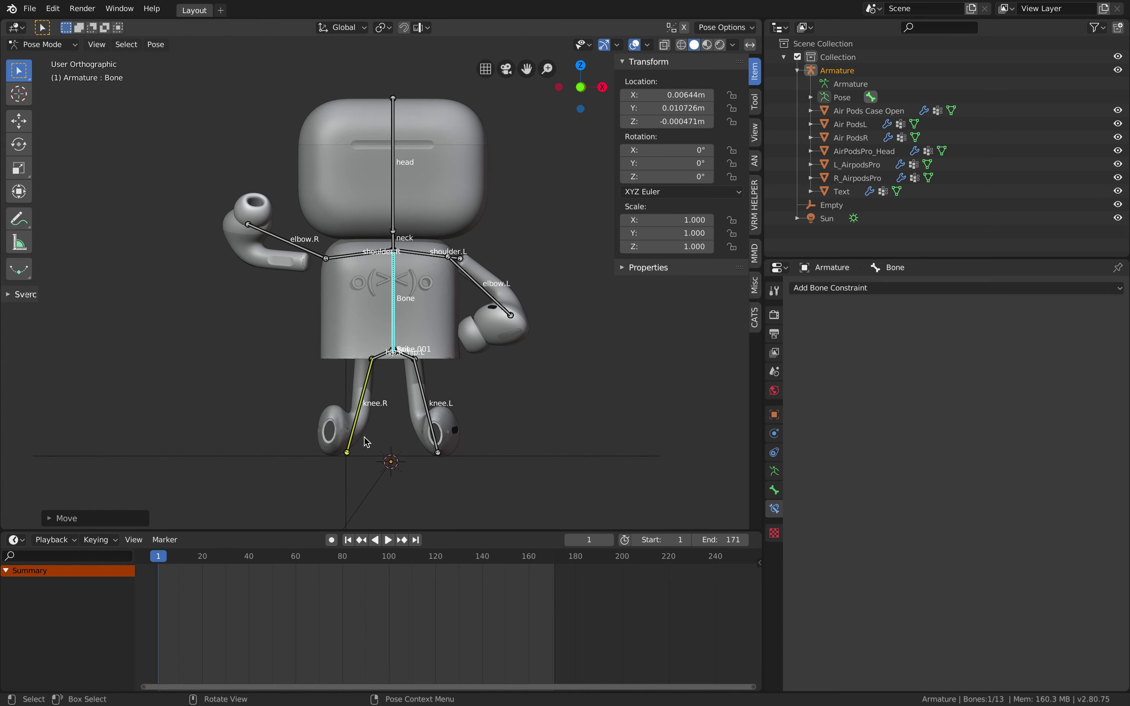
left_click(417, 375)
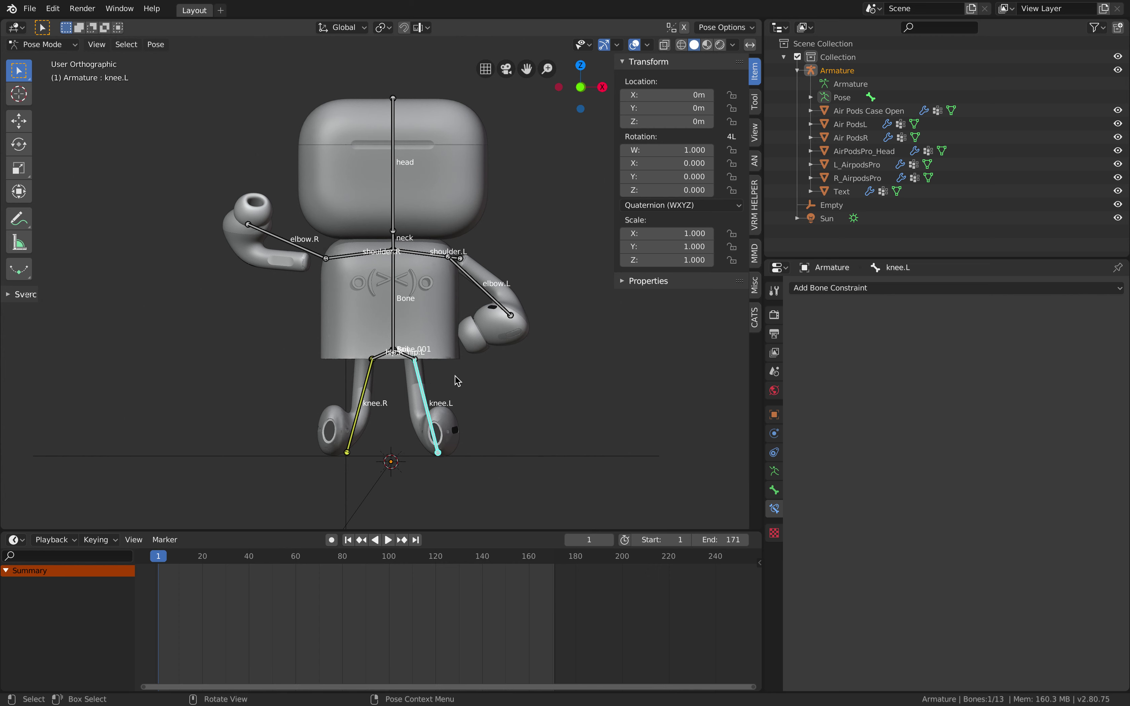
key("F3")
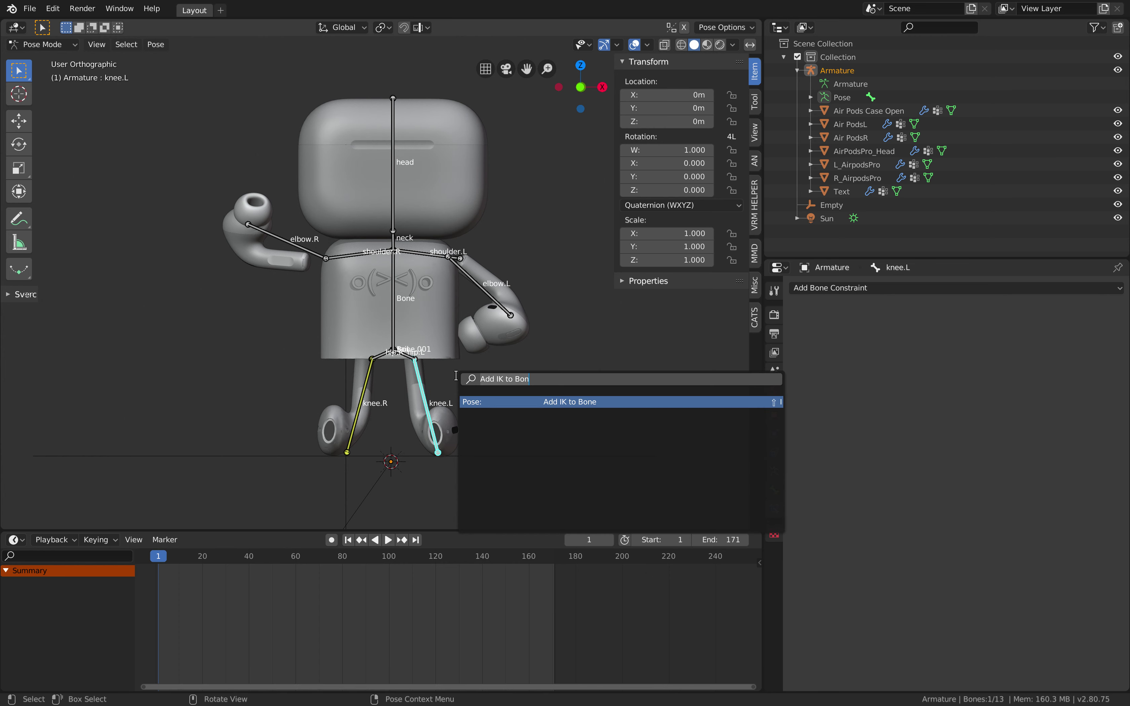
- Add an IK constraint to knee.L aimed at a new empty, Empty.001
key("Return")
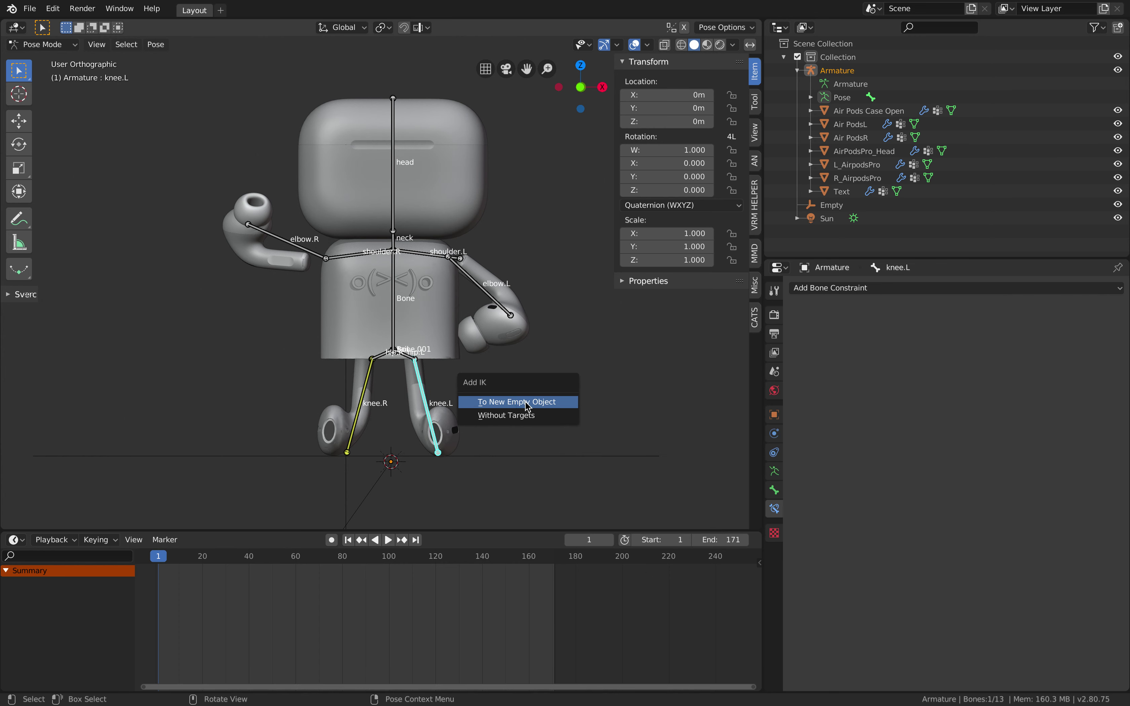
left_click(517, 402)
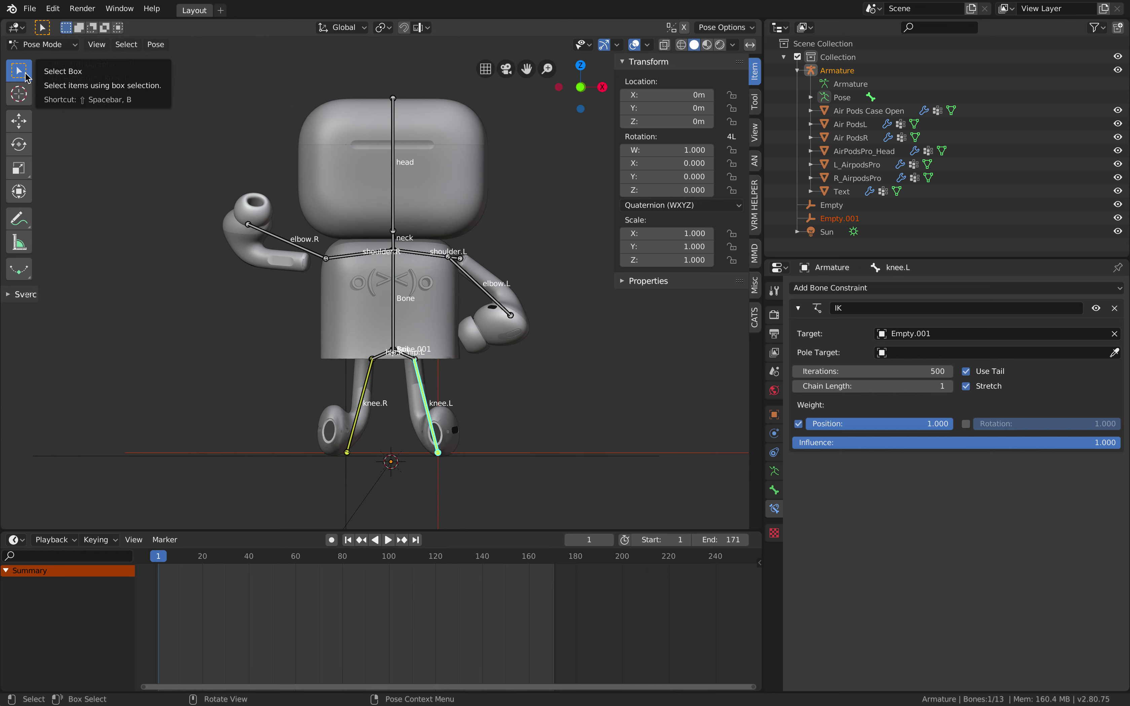
left_click(36, 47)
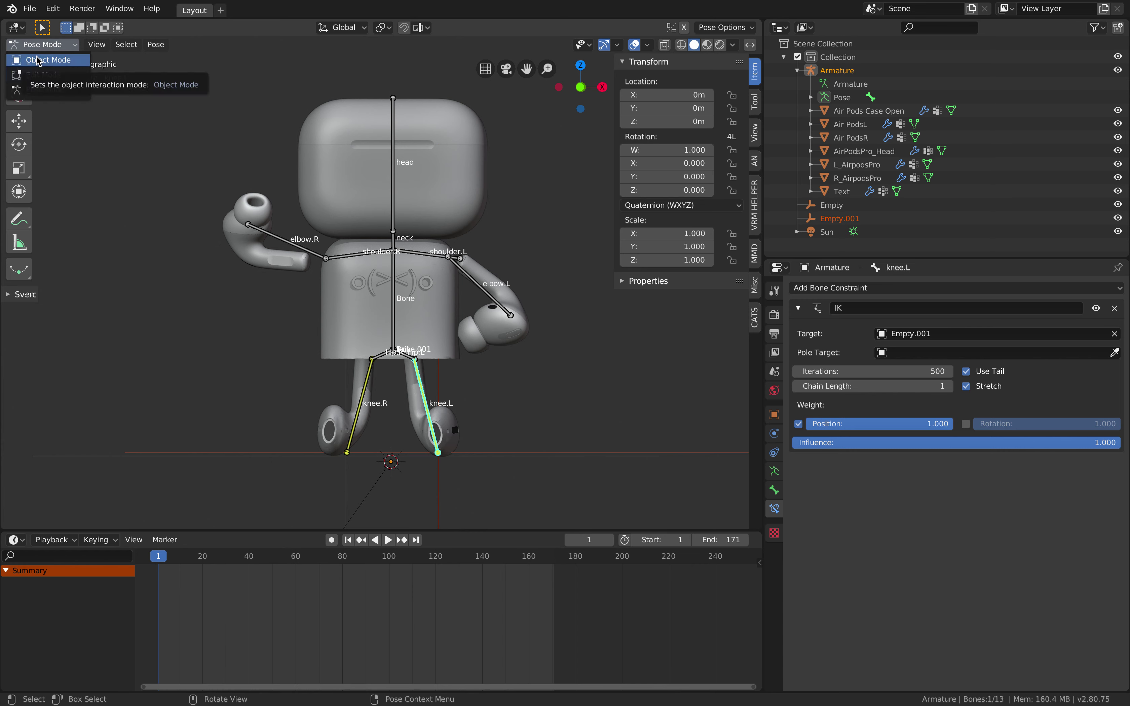
left_click(394, 322)
- Nudge the rig by its root Bone and key LocRot on all bones at frame 1
key("g")
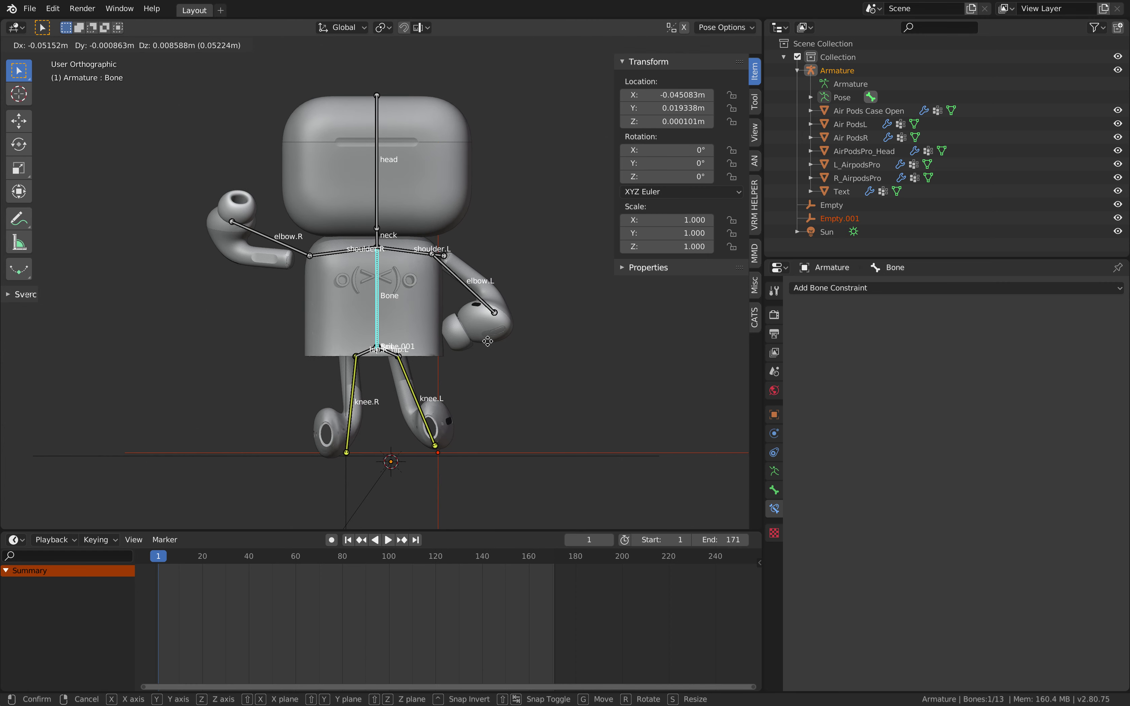
left_click(490, 341)
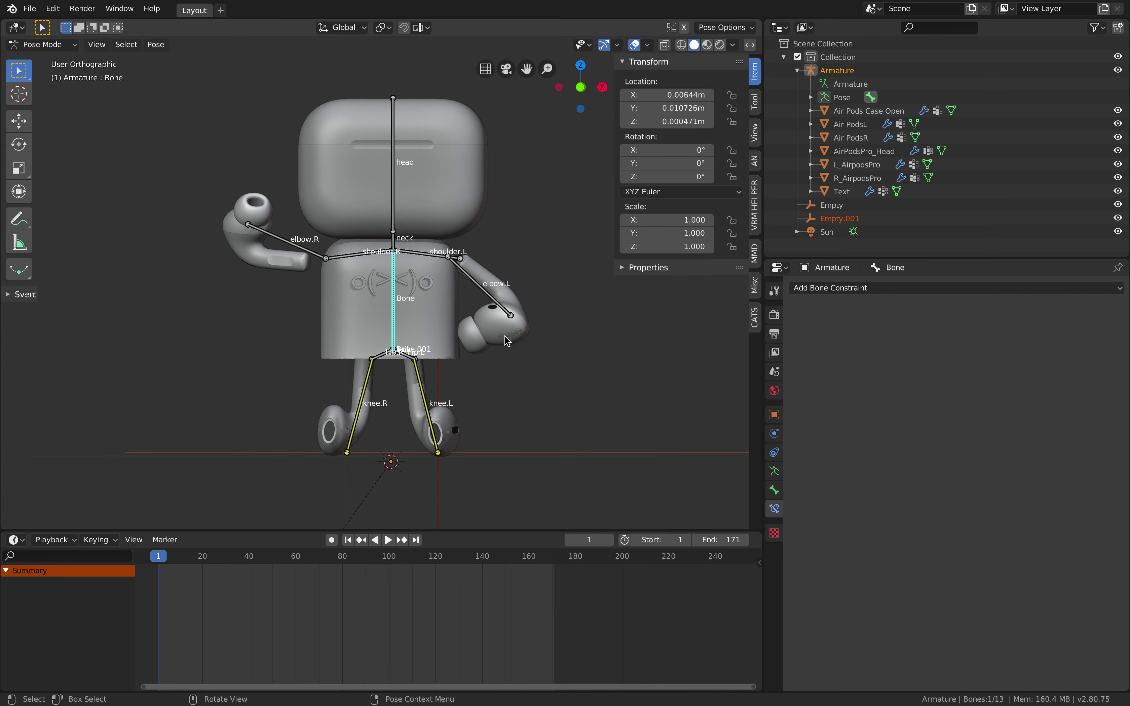
key("a")
key("i")
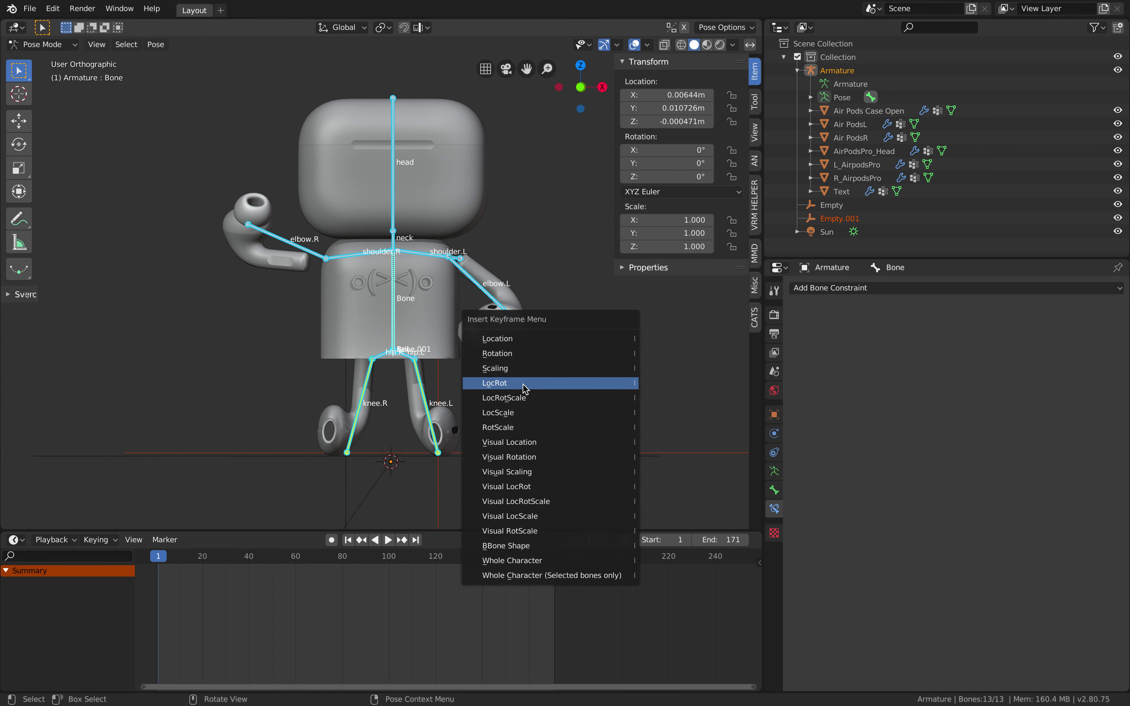
left_click(537, 399)
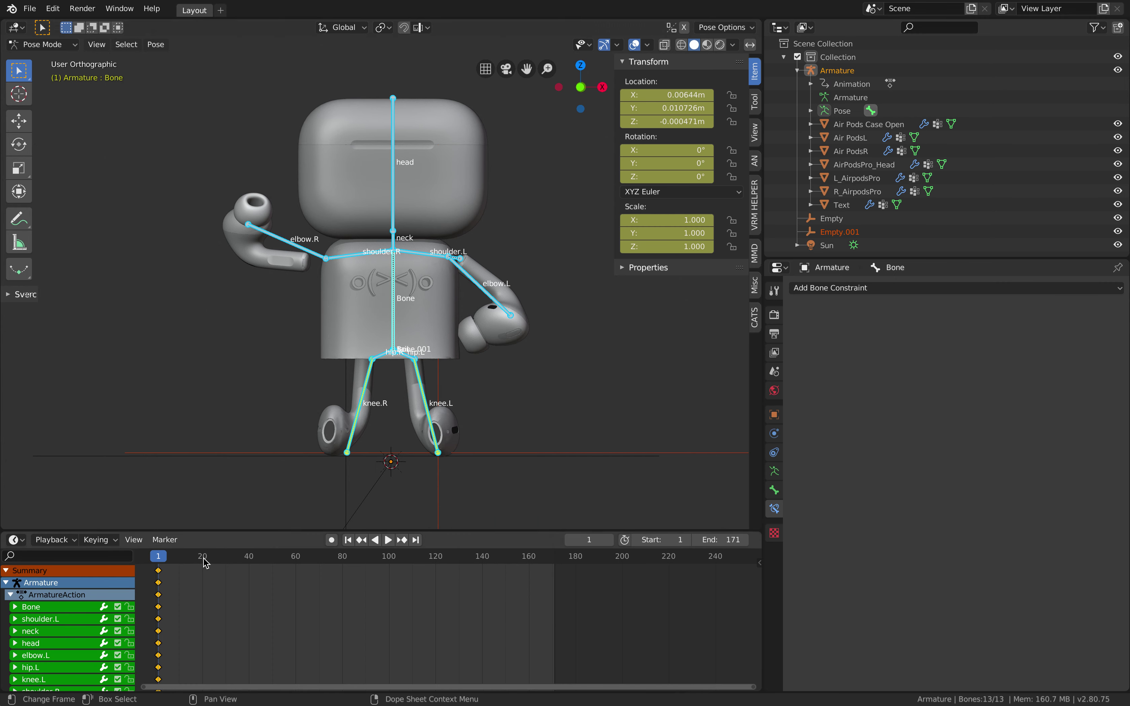
- Check frames 20 and 1 and briefly preview the animation playback
left_click(204, 559)
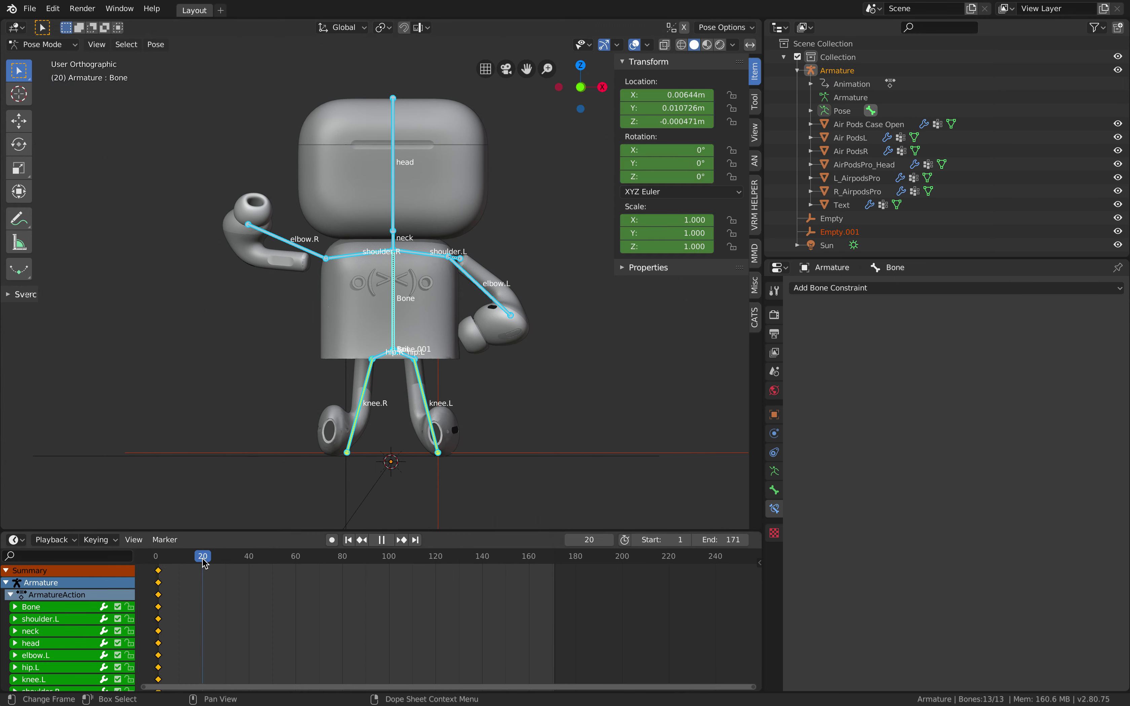
left_click(159, 559)
key("space")
key("Escape")
- Twist the root Bone at frame 1 and key LocRotScale on all bones
left_click(393, 334)
key("r")
key("r")
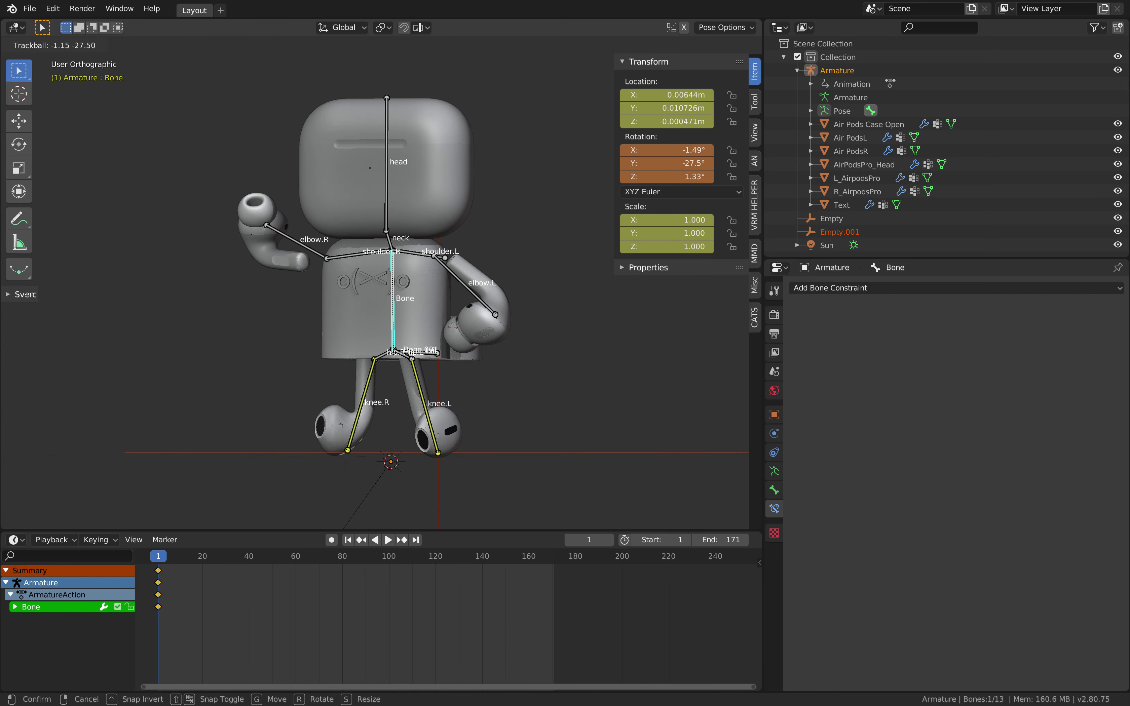
left_click(453, 328)
key("a")
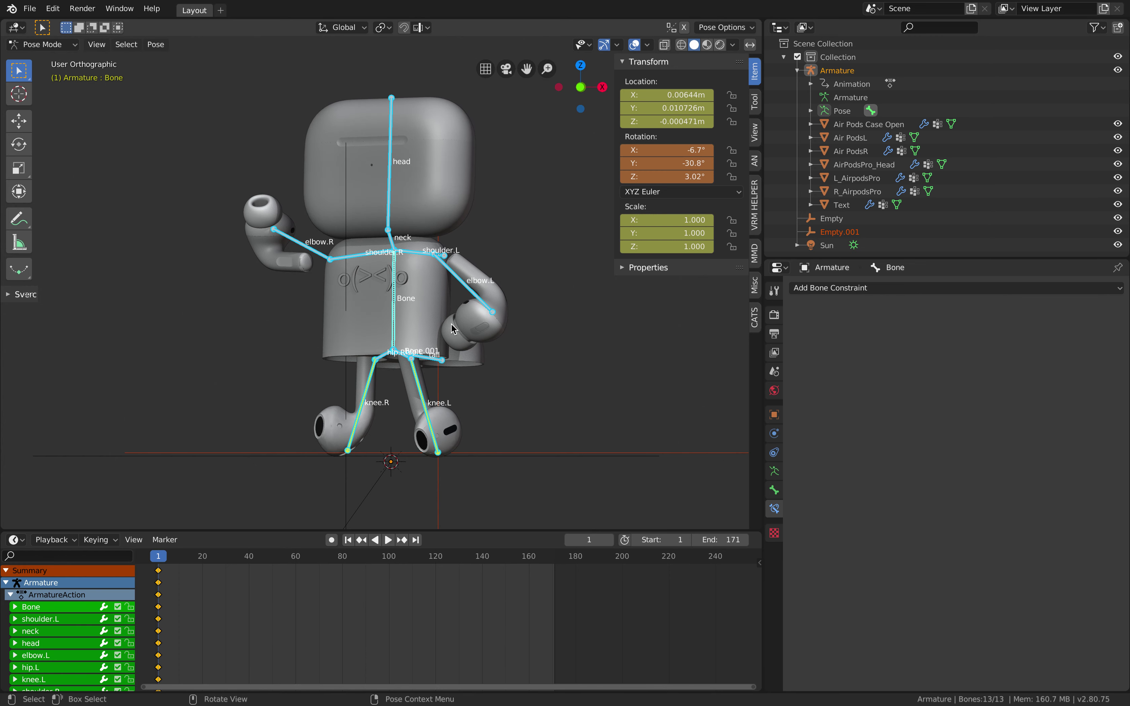
key("i")
left_click(449, 328)
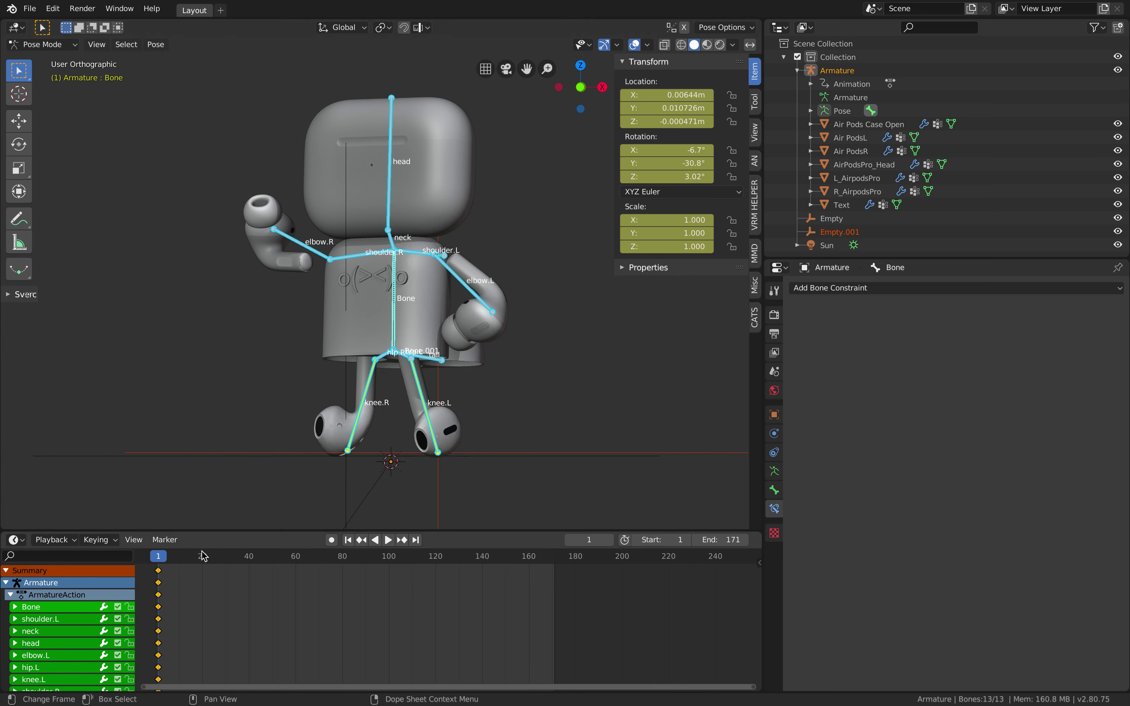
- At frame 20, twist the root Bone the other way (X −6.08°, Y 17.3°, Z 1.23°) and key it
left_click_drag(201, 558, 203, 561)
middle_click_drag(383, 577, 407, 577, "ctrl")
scroll(411, 578, "up", 3, "ctrl")
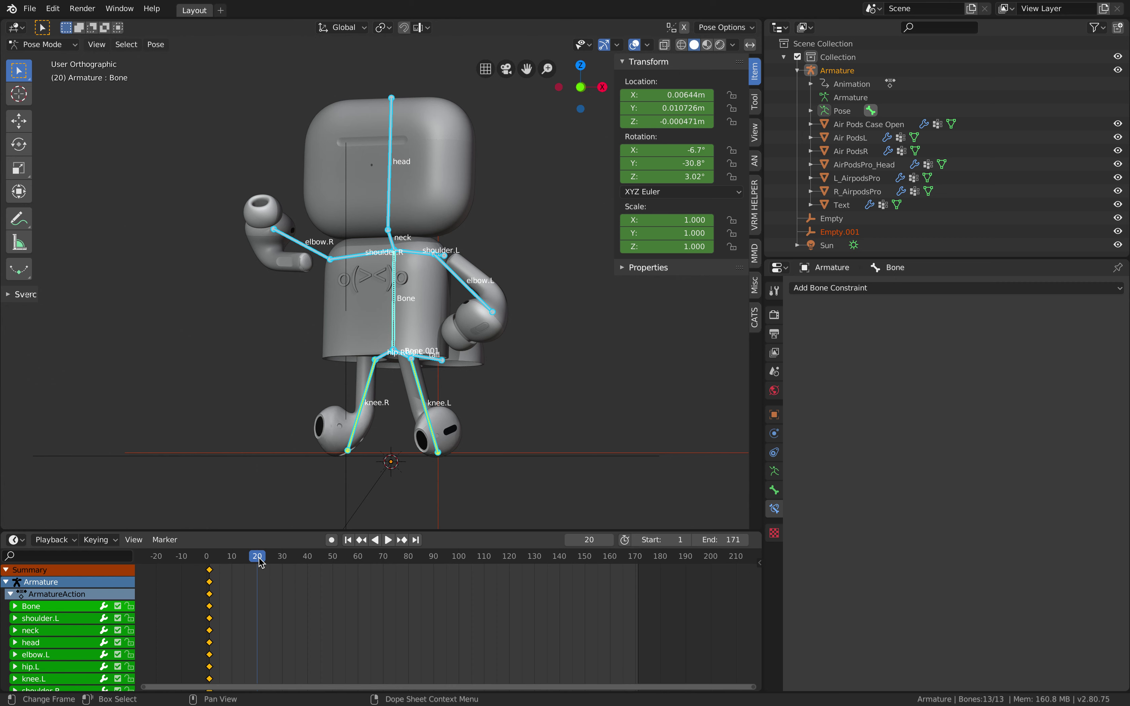
key("alt+a")
left_click(401, 348)
key("r")
key("r")
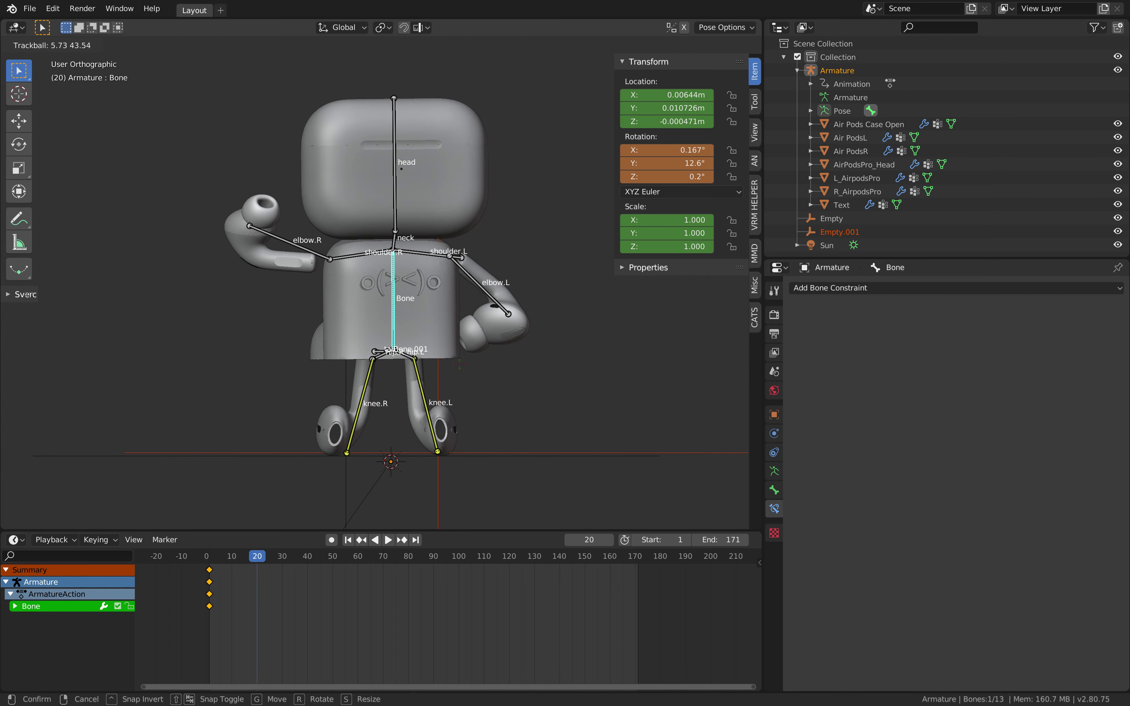
left_click(524, 364)
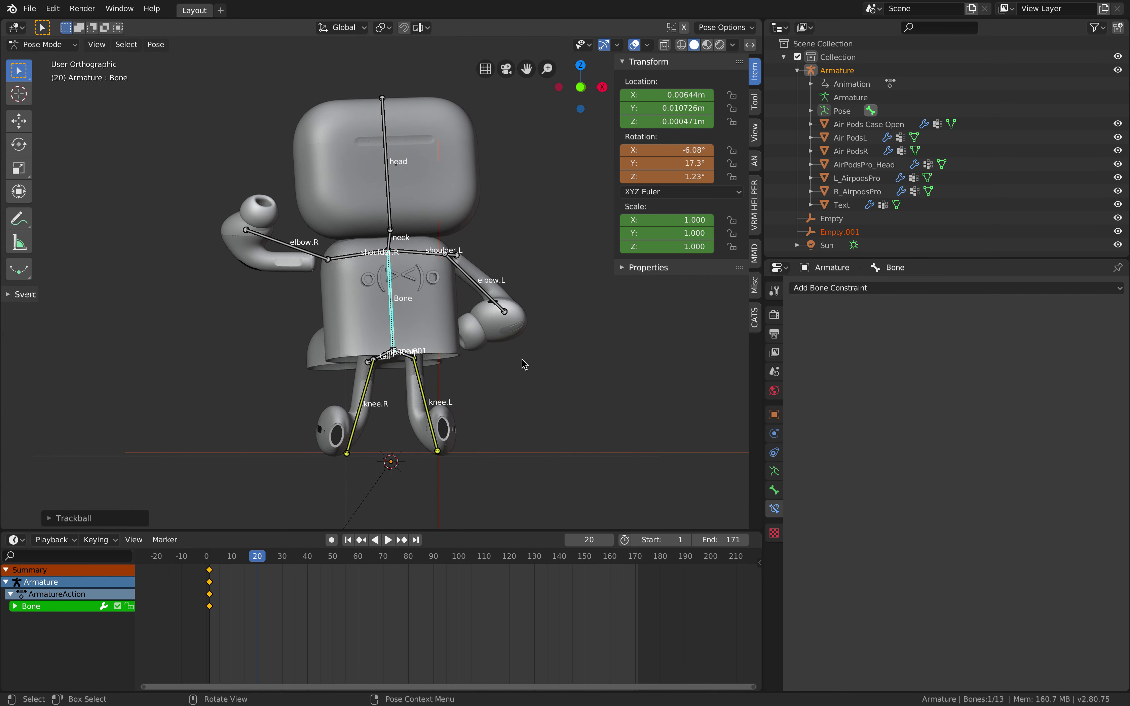
key("i")
left_click(521, 362)
- Play back the body-twist animation and stop at frame 1
key("space")
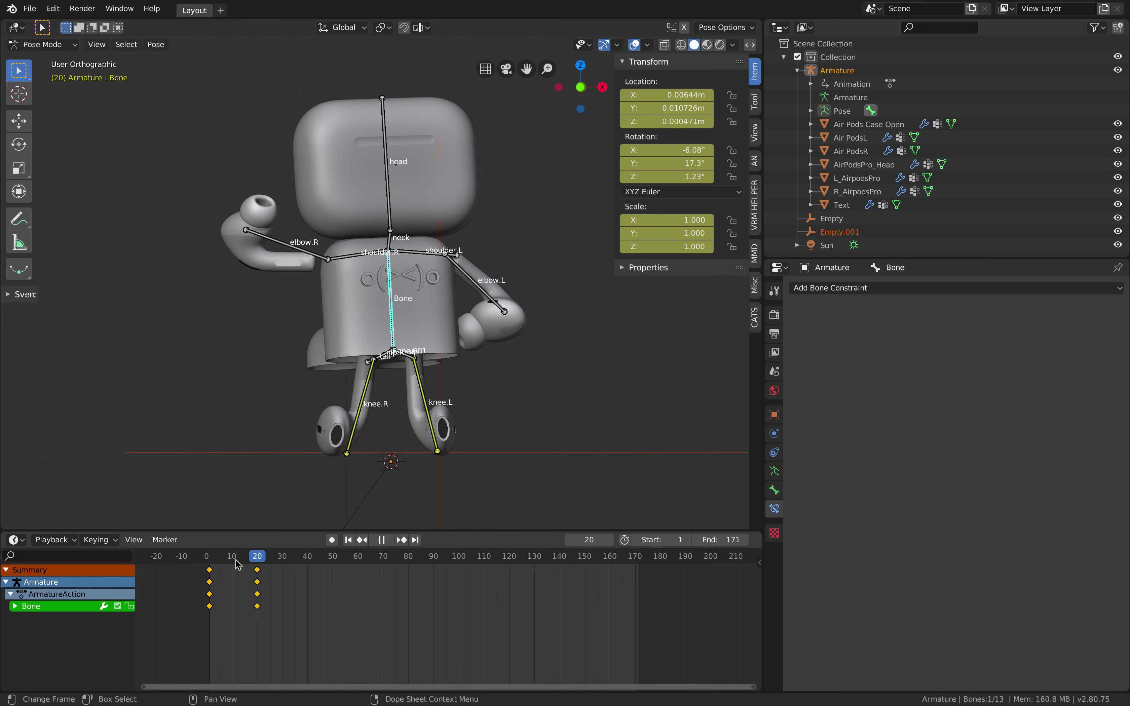
left_click_drag(238, 564, 209, 568)
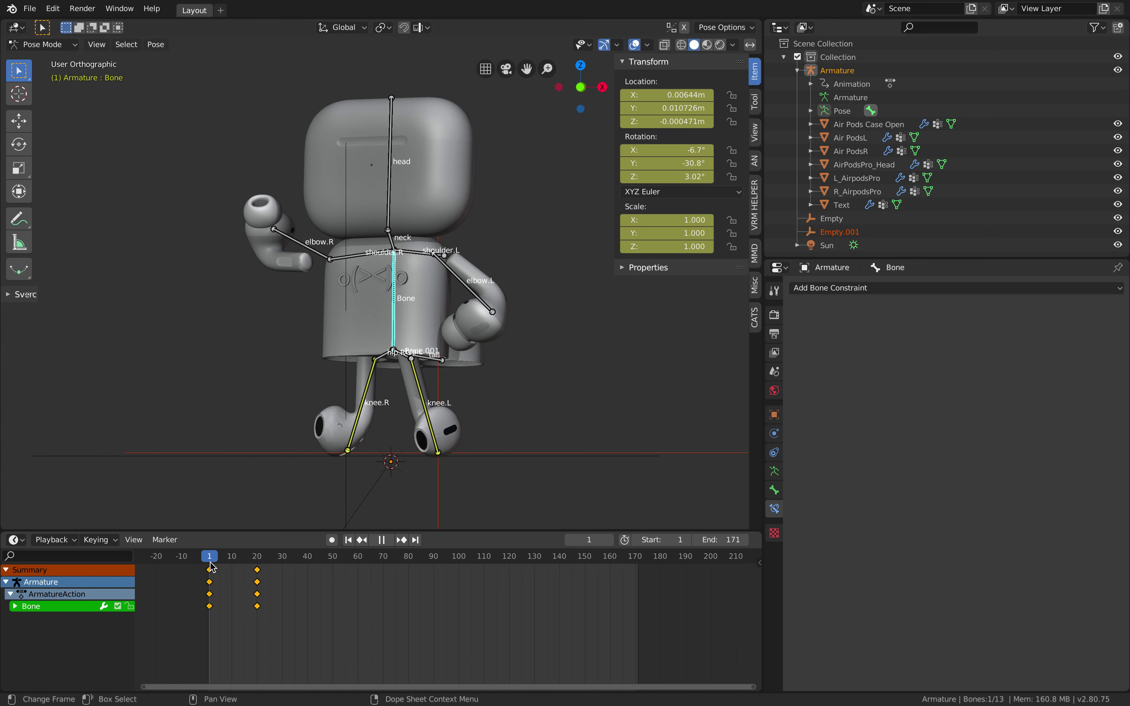
key("space")
- Key LocRotScale on all bones at frame 1, then move to frame 20
key("a")
key("i")
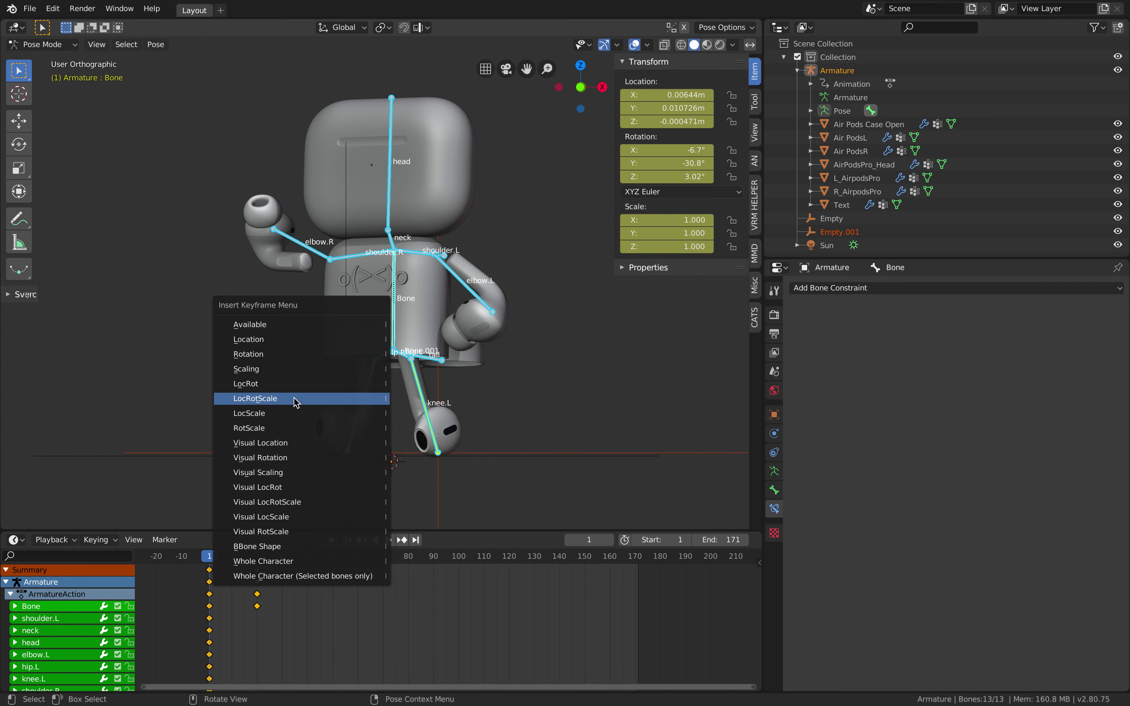
left_click(295, 399)
left_click_drag(247, 558, 259, 559)
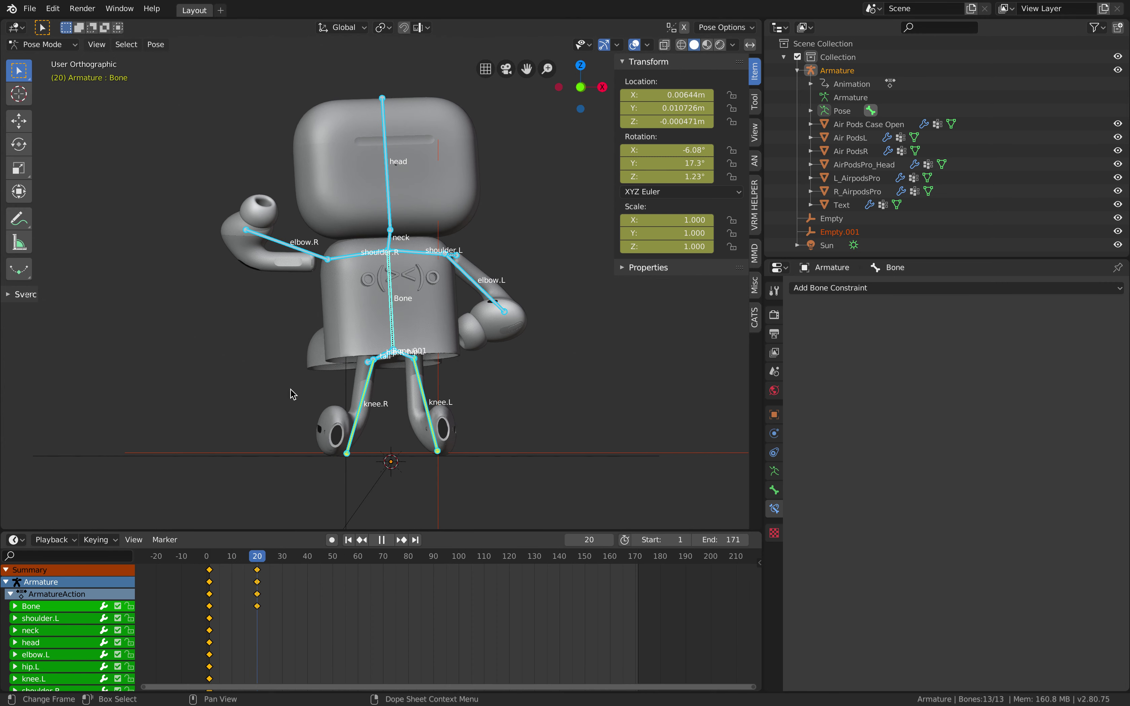
key("Escape")
- Rotate the elbow.R forearm down to the robot's side at frame 20
left_click(319, 261)
key("r")
key("r")
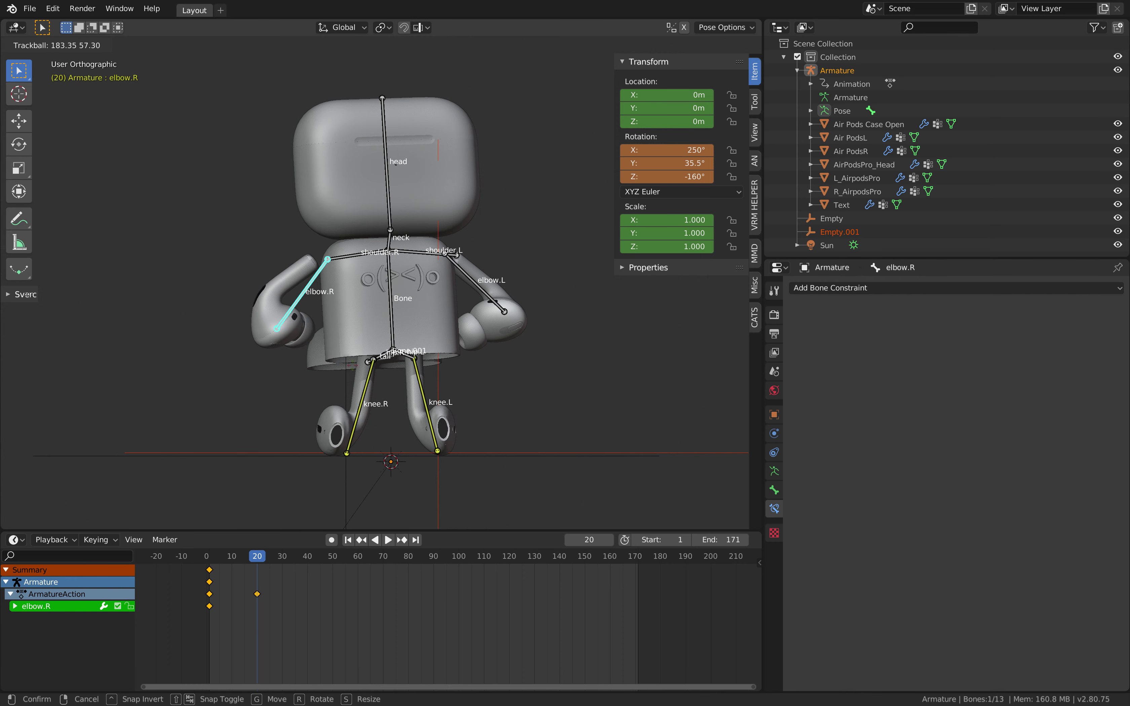
left_click(431, 293)
key("r")
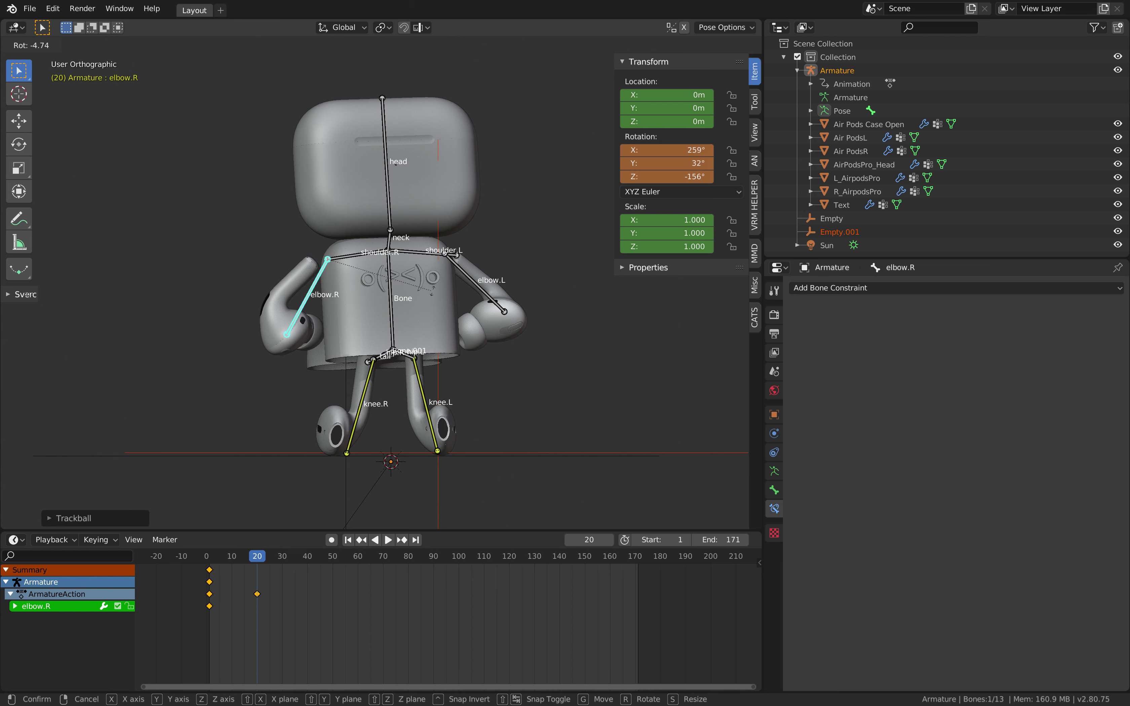
left_click(412, 286)
key("r")
key("r")
left_click(420, 283)
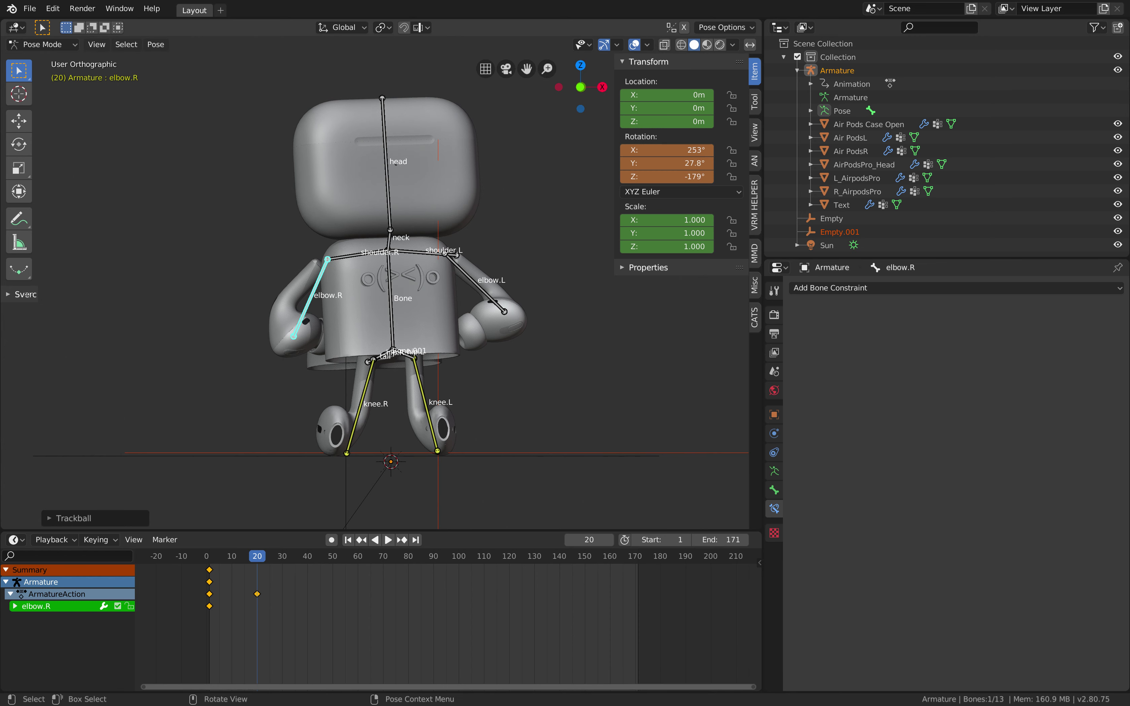
key("r")
key("r")
left_click(435, 276)
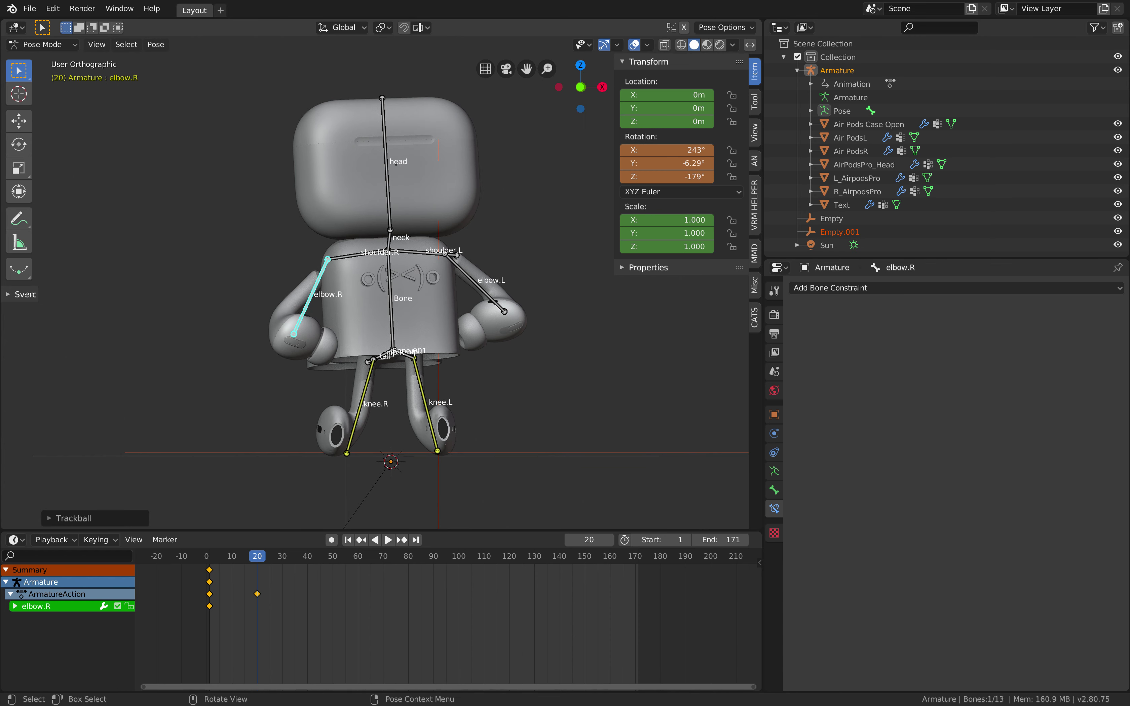
key("r")
left_click(470, 326)
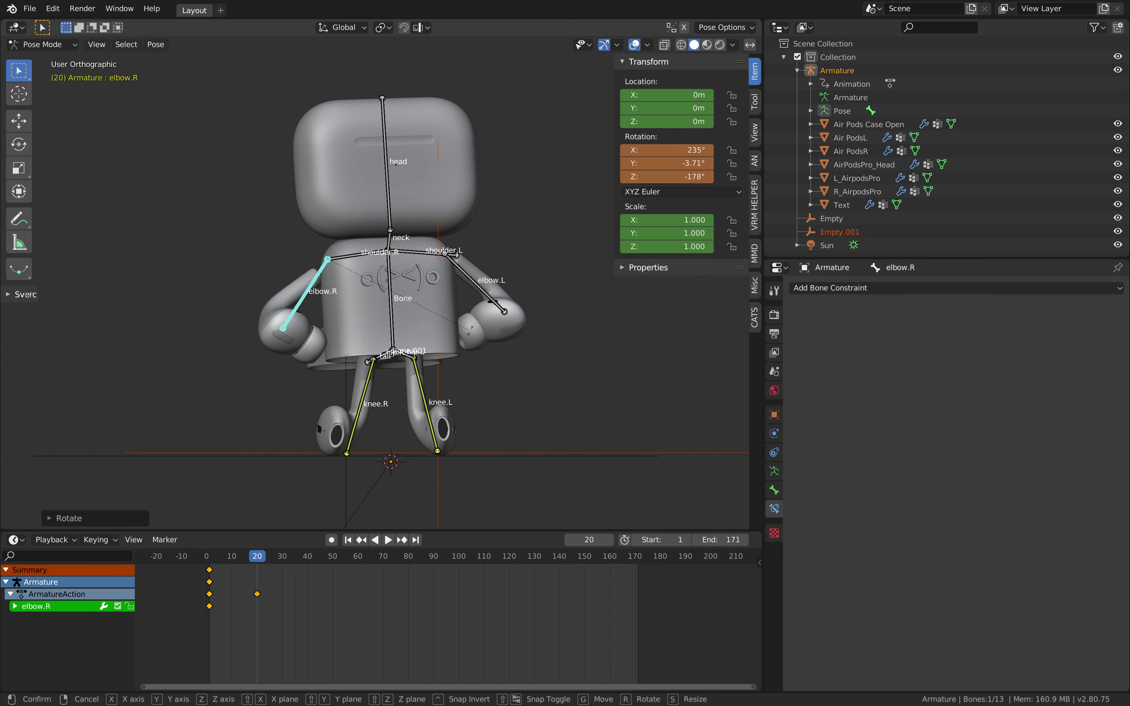
key("r")
key("r")
left_click(483, 308)
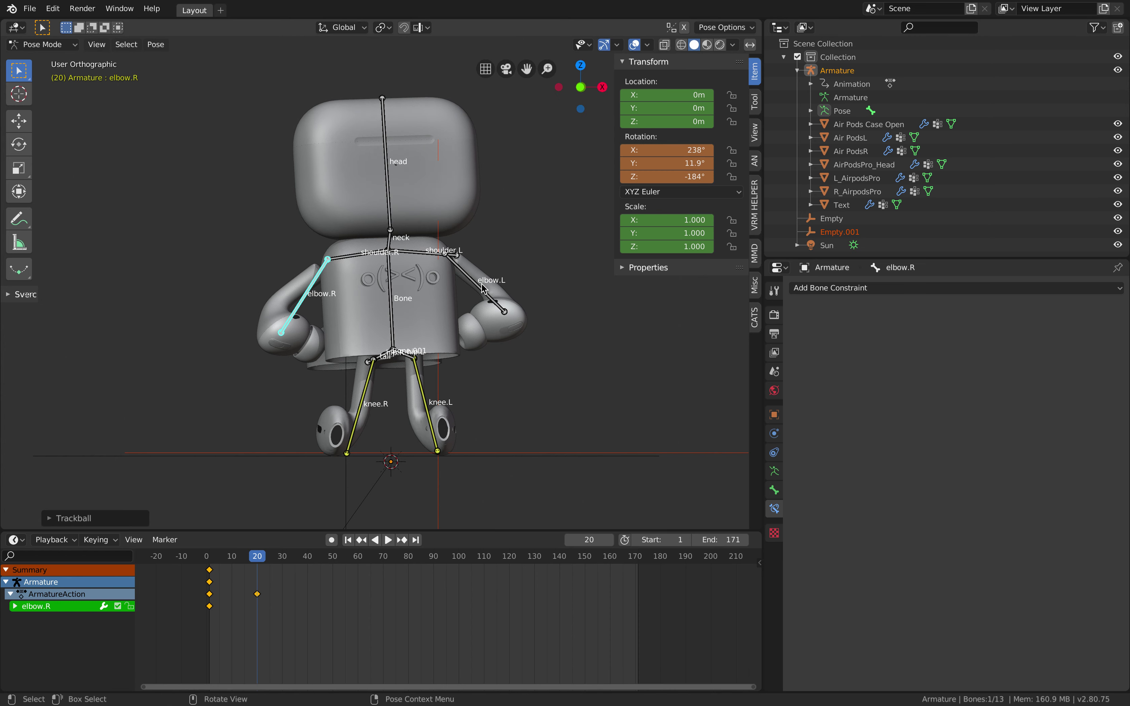
- Raise the elbow.L arm to about X −1.12°, Y 52.8°, Z −48.7°
left_click(484, 288)
key("r")
key("r")
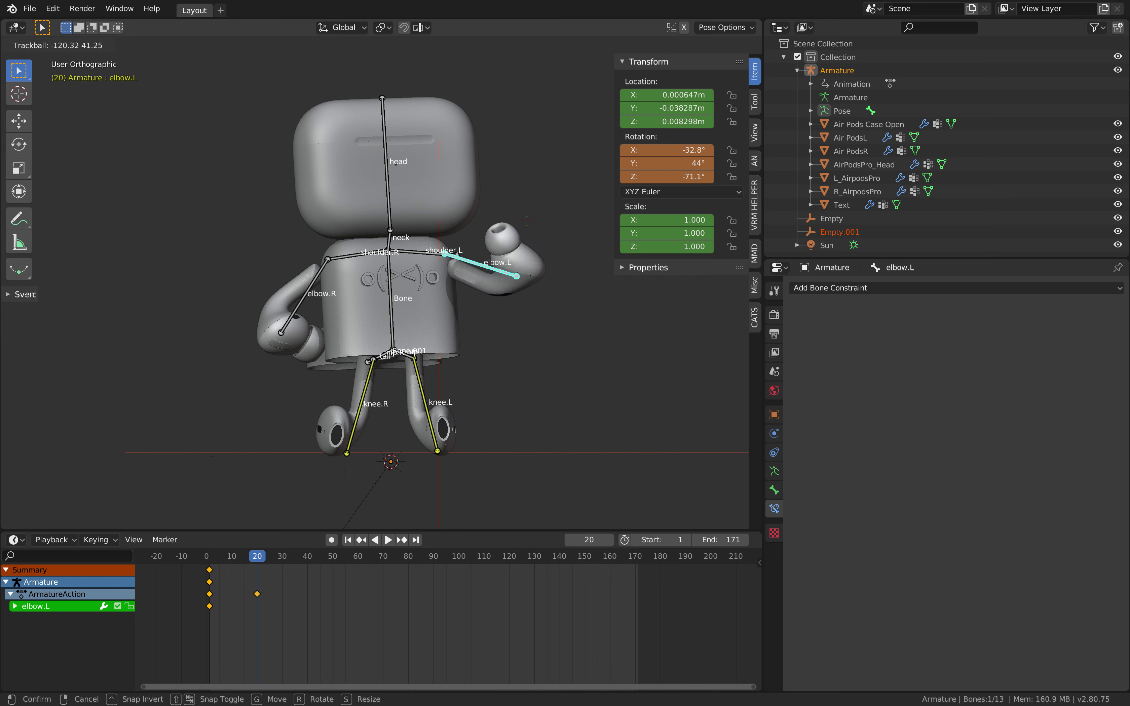
left_click(535, 219)
key("g")
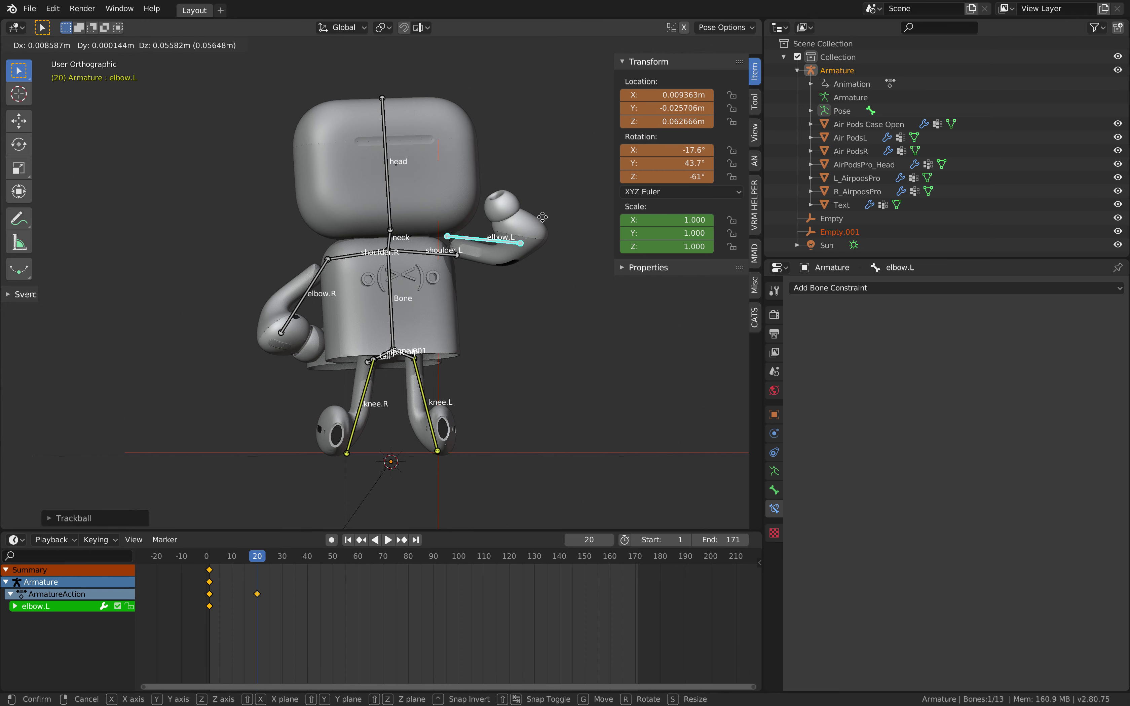
left_click(540, 216)
key("r")
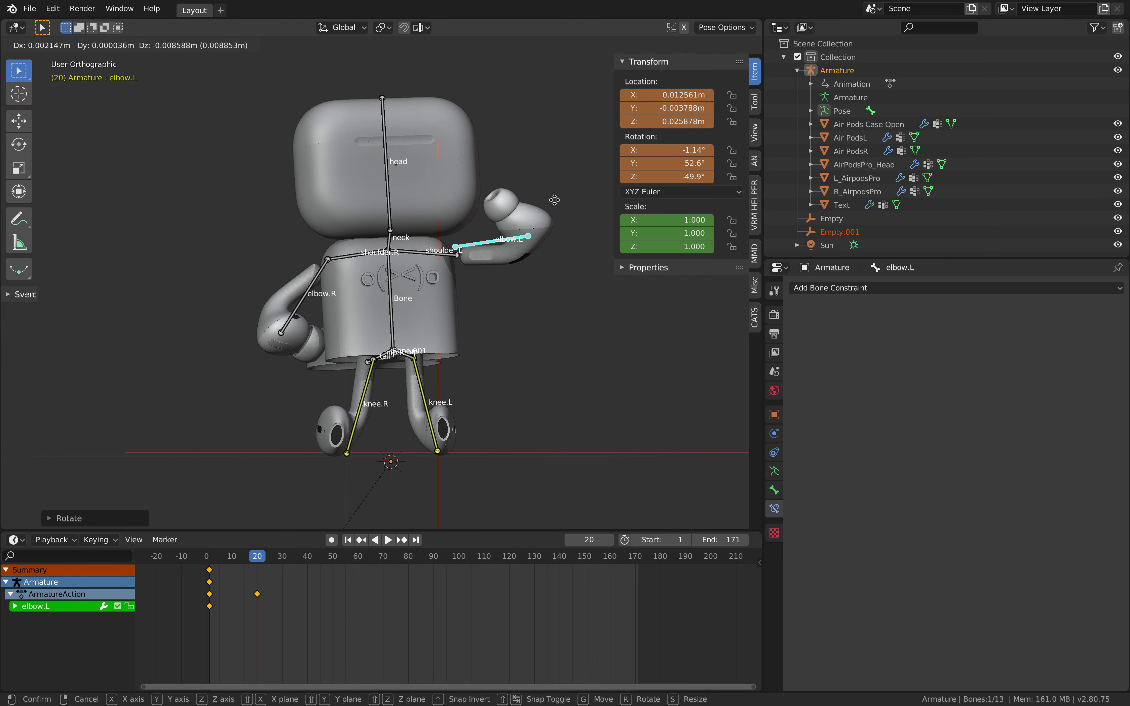
key("r")
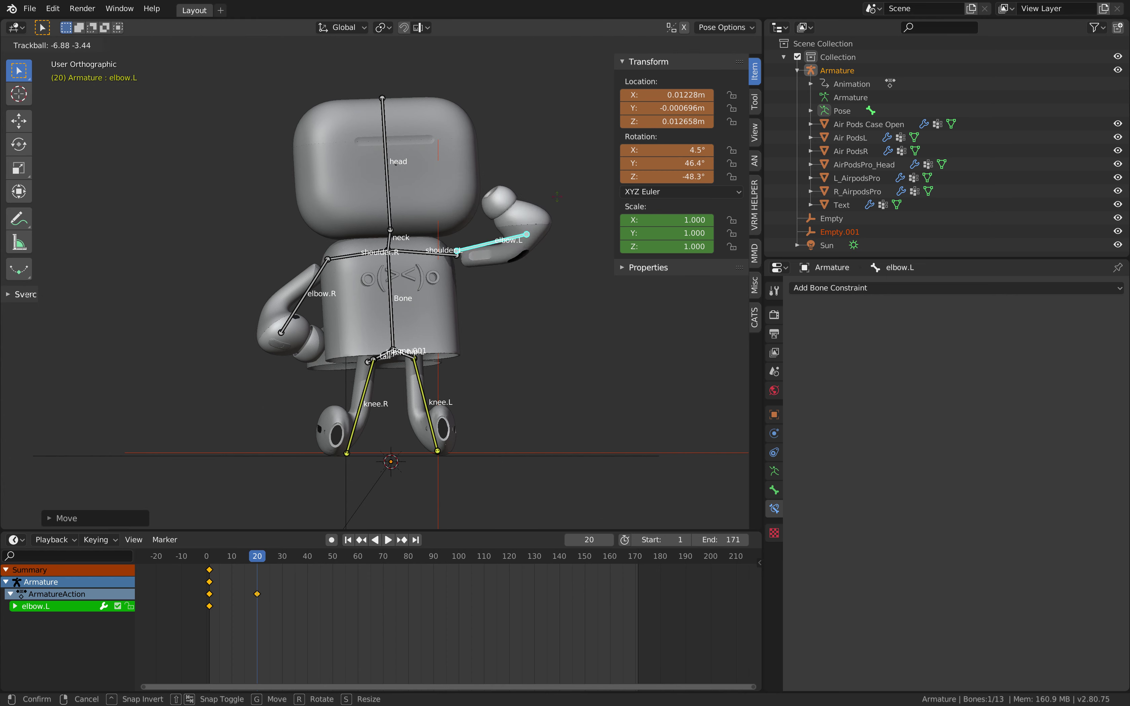
left_click(560, 202)
middle_click_drag(561, 209, 551, 208)
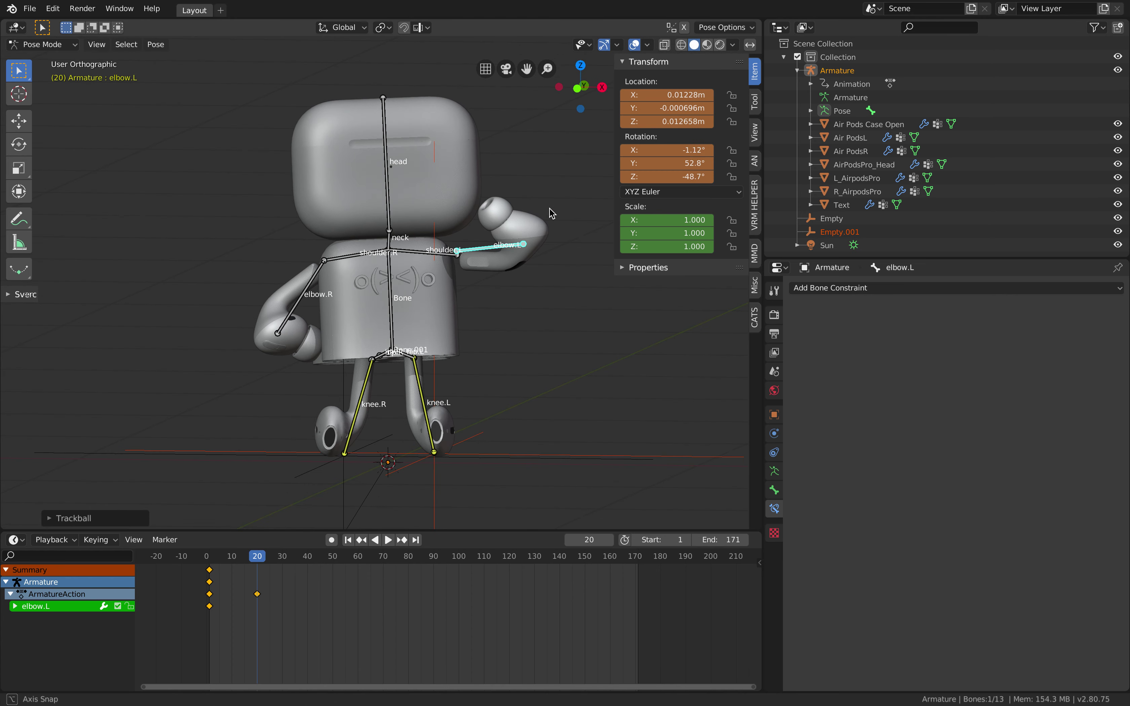
- Key LocRotScale for the whole pose at frame 20, then replay from frame 1
key("a")
key("i")
left_click(552, 208)
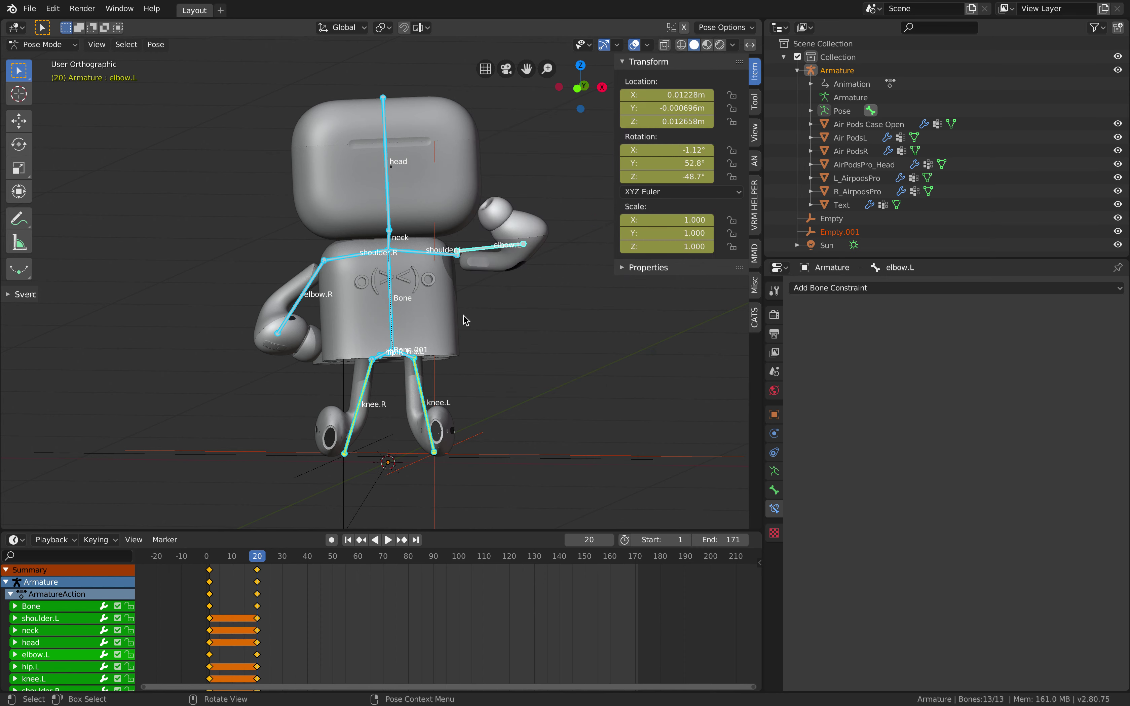
key("shift+Left")
key("space")
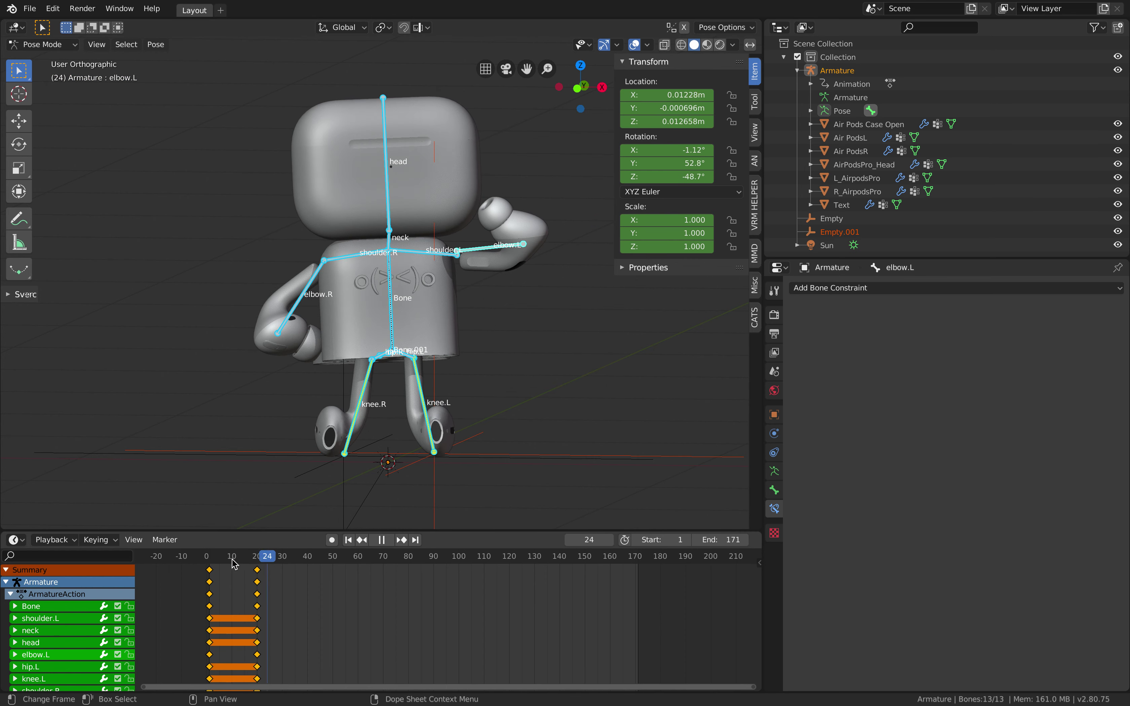
left_click_drag(233, 564, 209, 564)
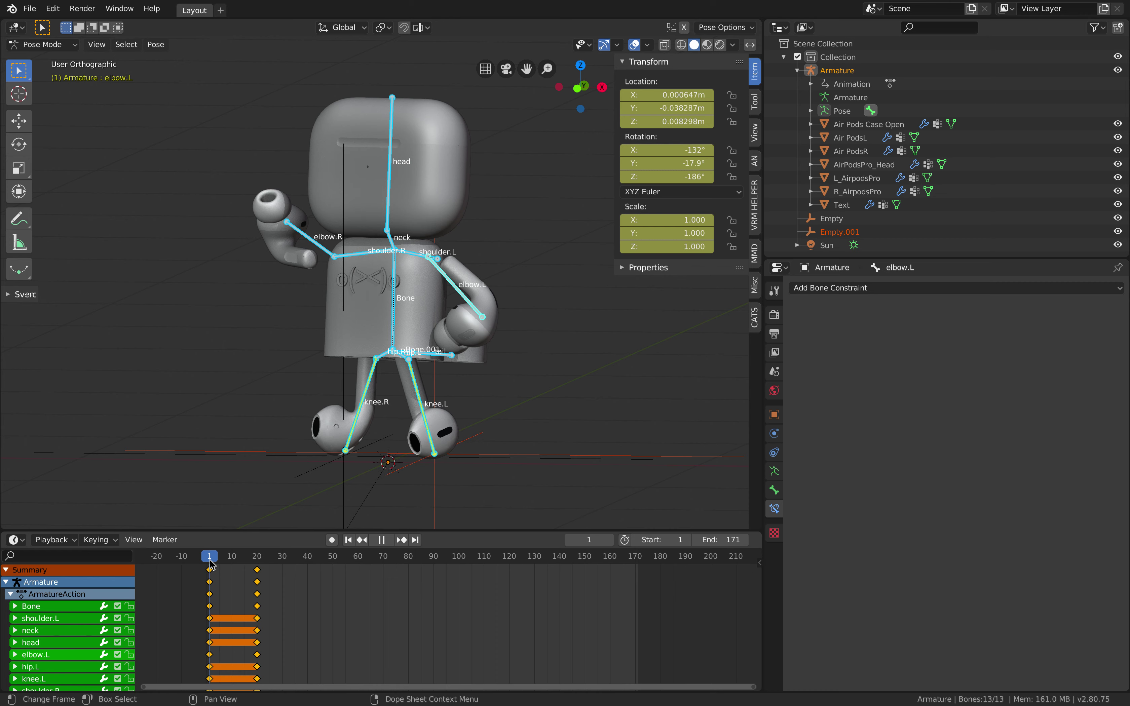
- At frame 1, rotate elbow.R up to X 29.3°, Y −26.9°, Z 38°
left_click(335, 286)
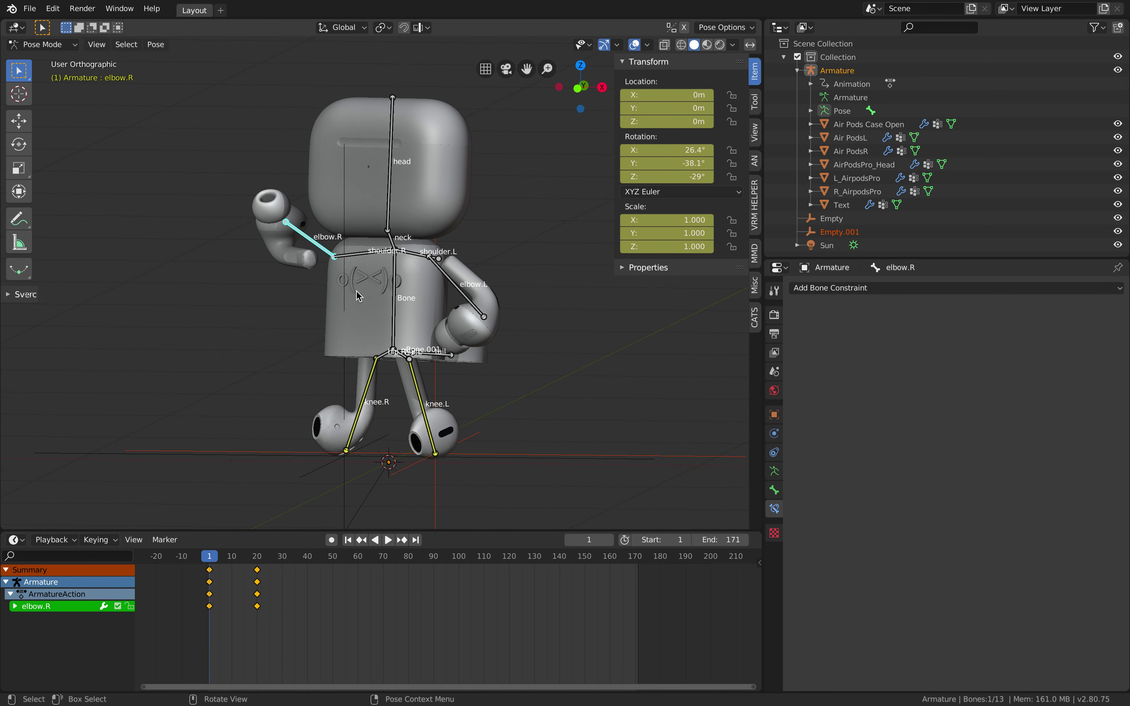
key("r")
key("r")
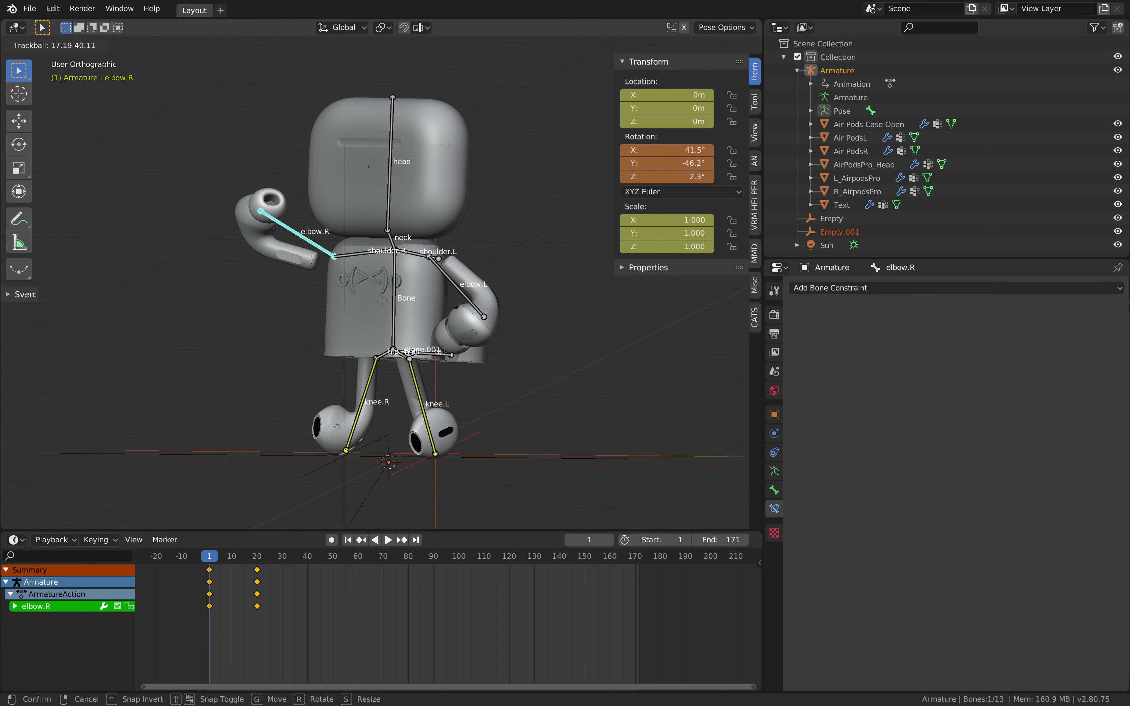
key("Return")
key("r")
key("r")
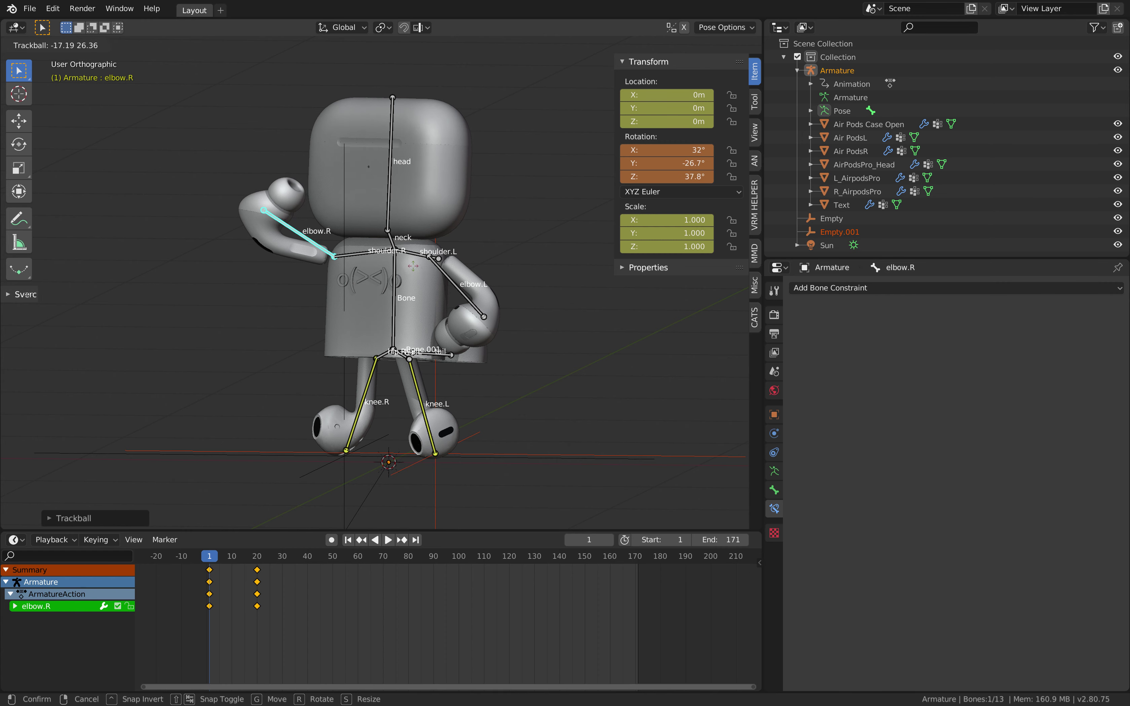
key("Return")
key("r")
key("Return")
- Key LocRotScale on every bone at frame 1 and select those keyframes
key("a")
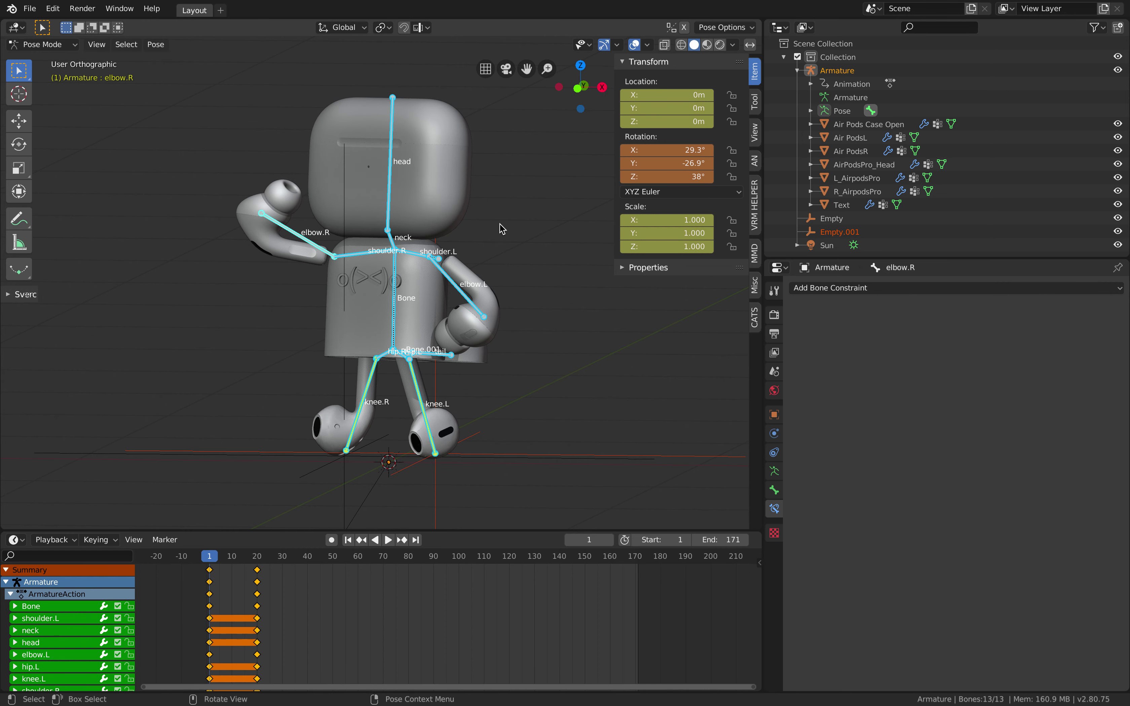
key("i")
left_click(501, 228)
middle_click_drag(386, 449, 360, 467)
key("alt+a")
key("a")
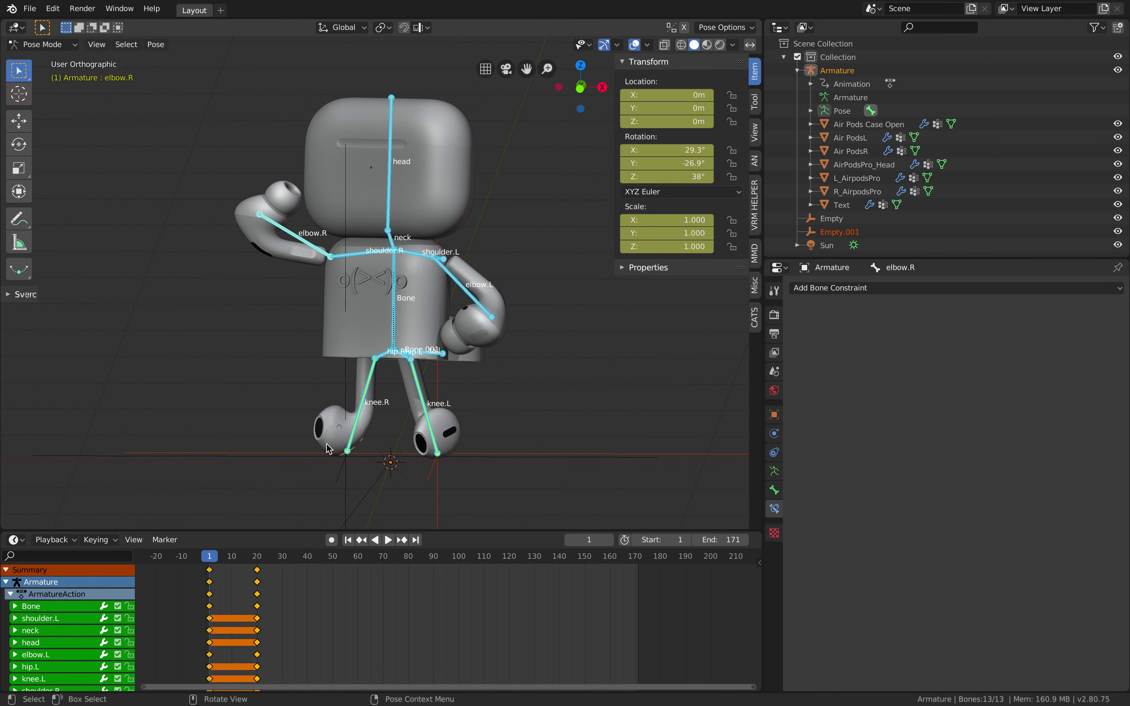
left_click(208, 571)
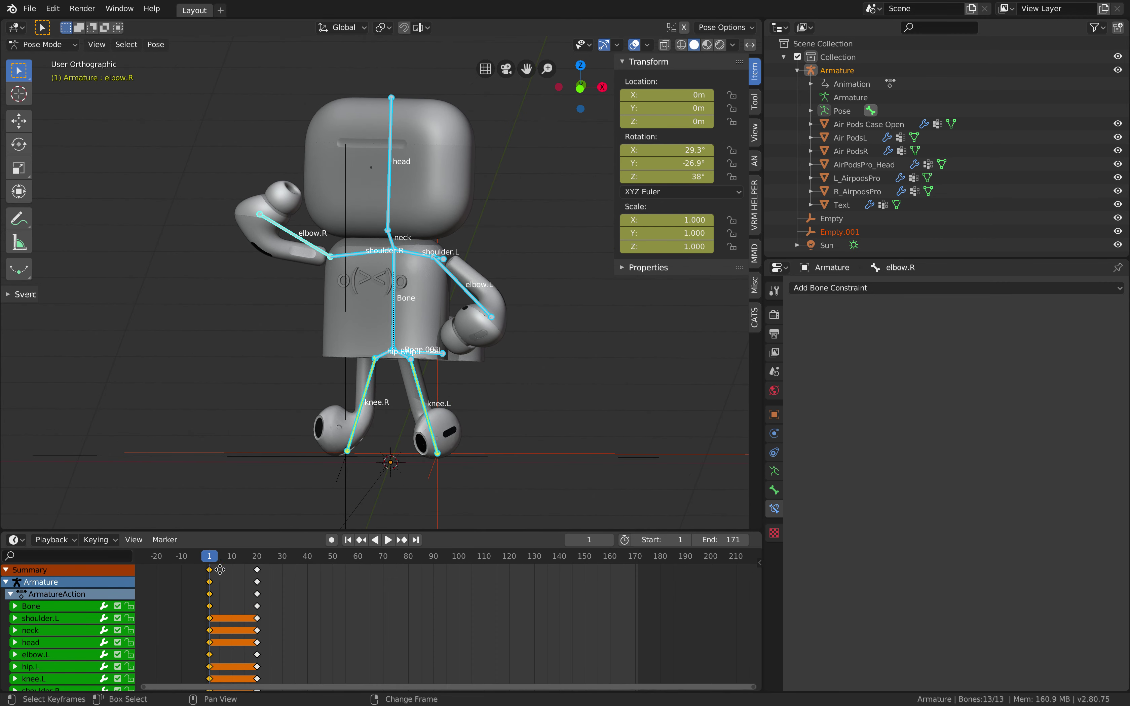
- Duplicate the frame-1 pose keys to frame 40 and play the animation back
key("shift+d")
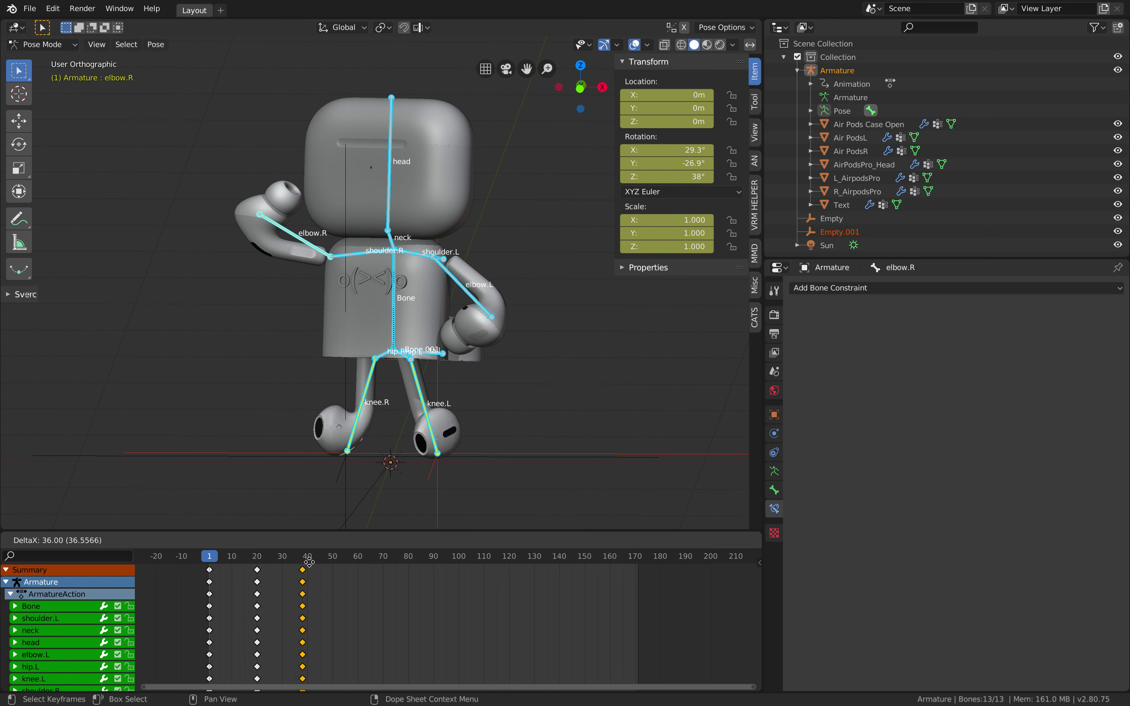
left_click(313, 561)
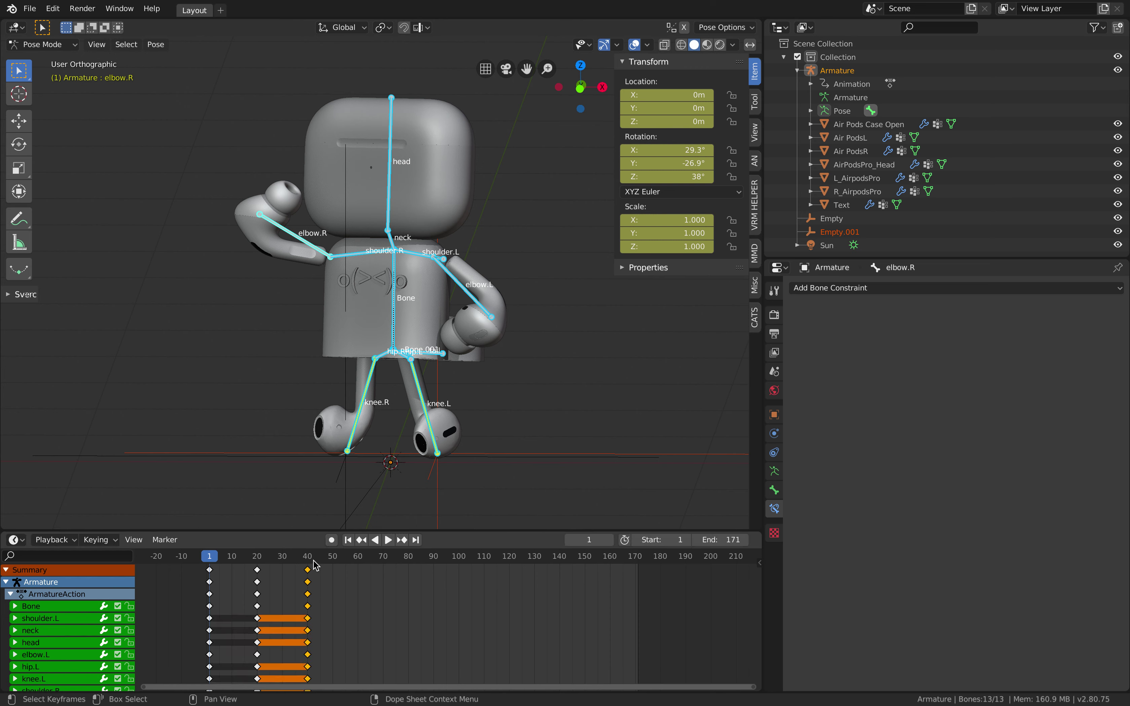
key("space")
left_click(206, 557)
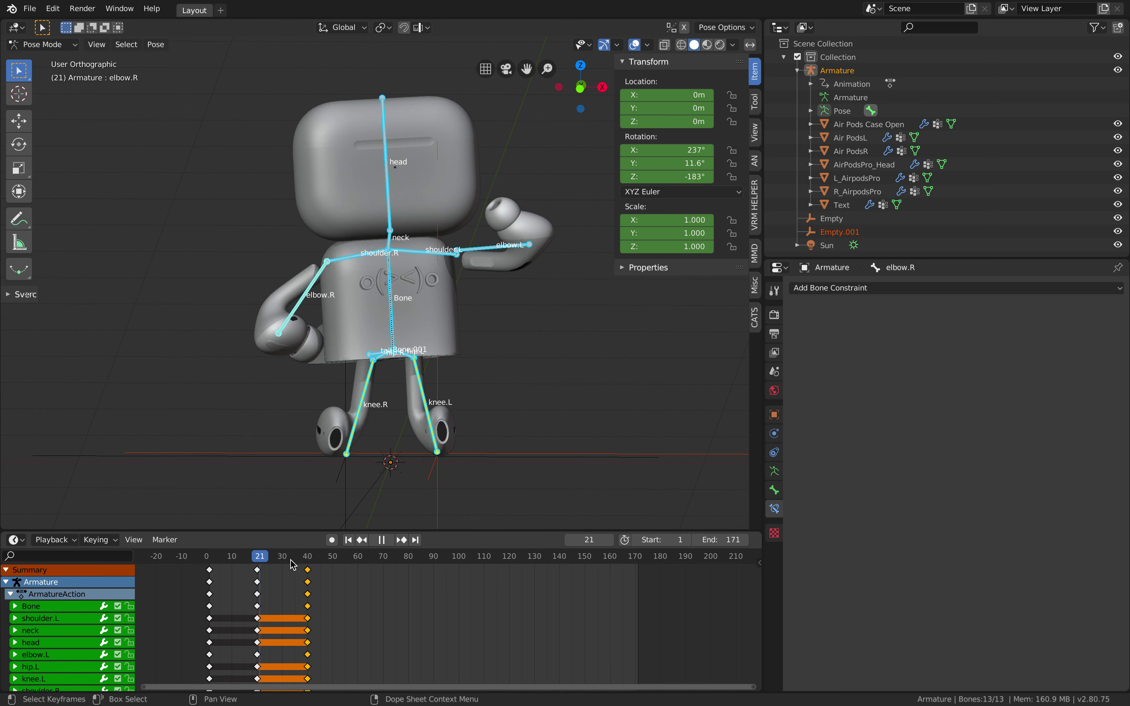
key("space")
- Move the copied frame-40 pose keys later, to frame 50
key("shift+d")
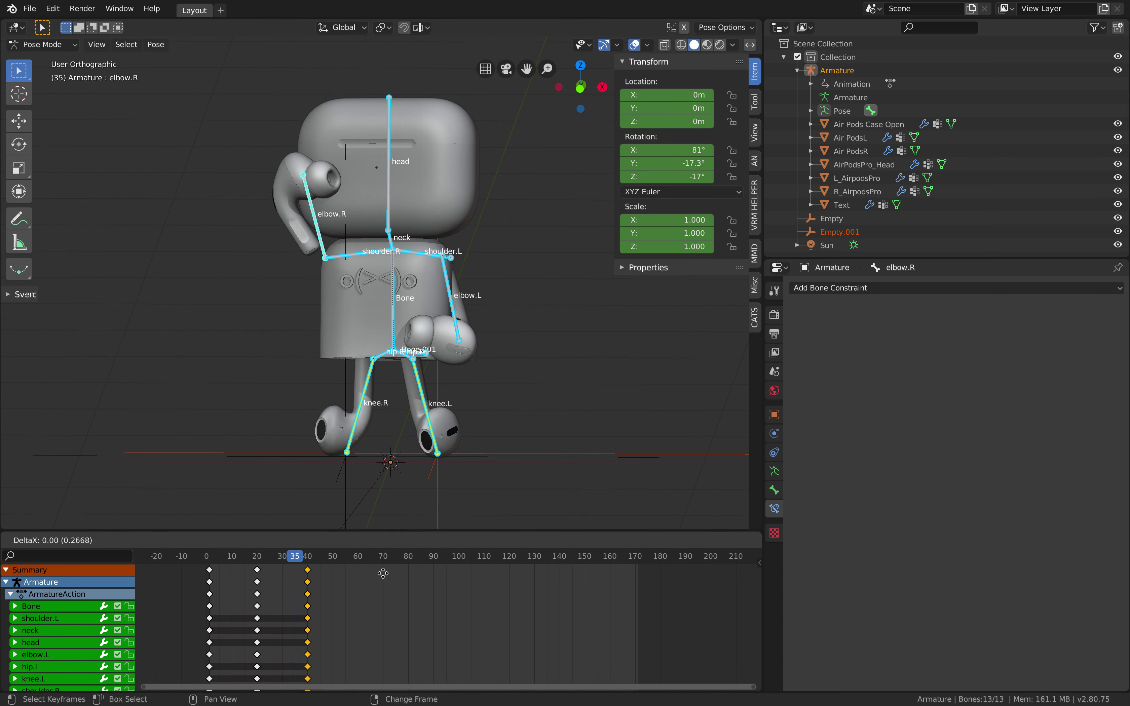
left_click(407, 578)
key("ctrl+z")
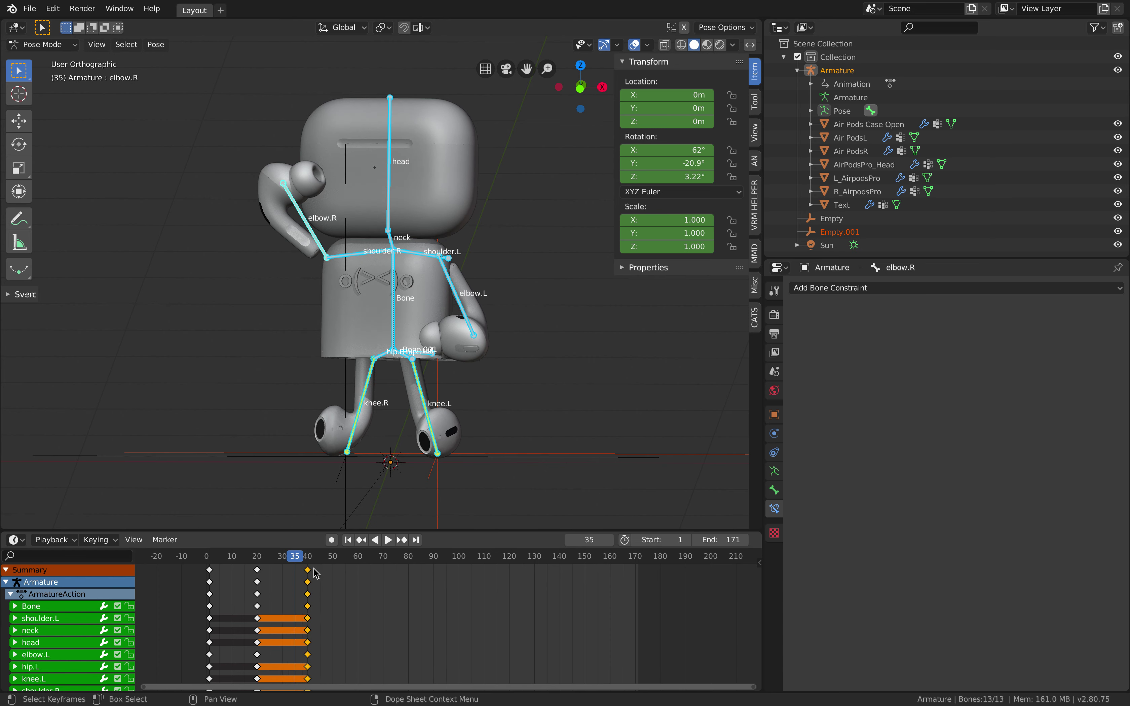
key("shift+d")
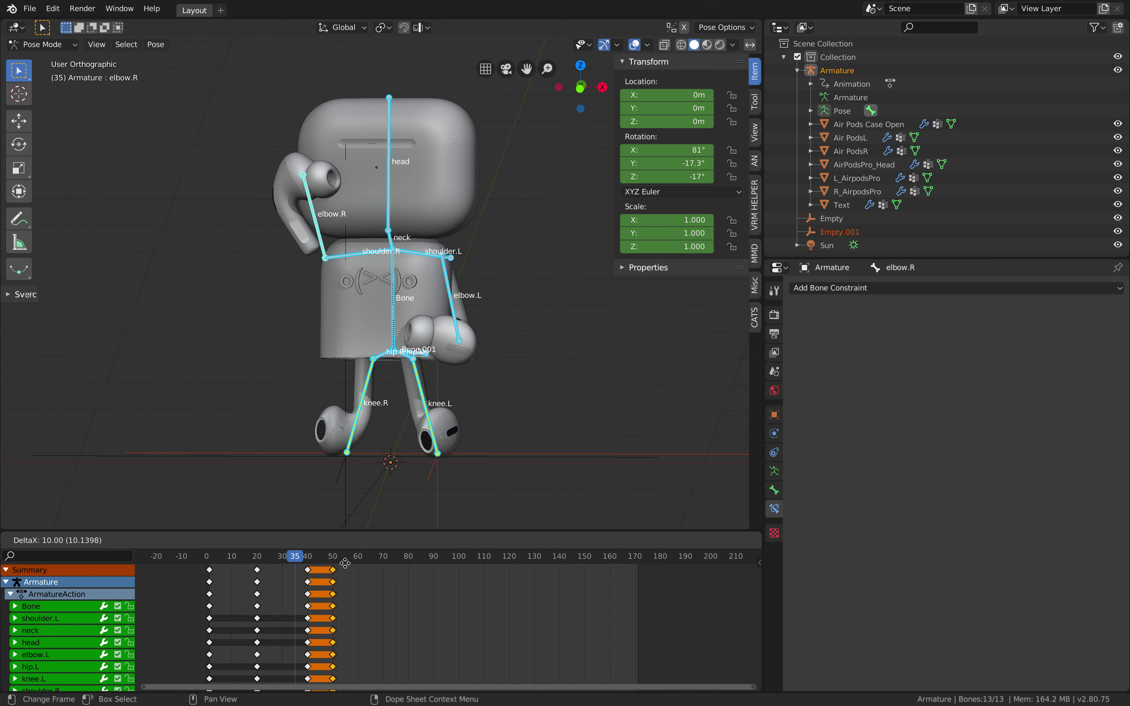
left_click(348, 580)
key("ctrl+z")
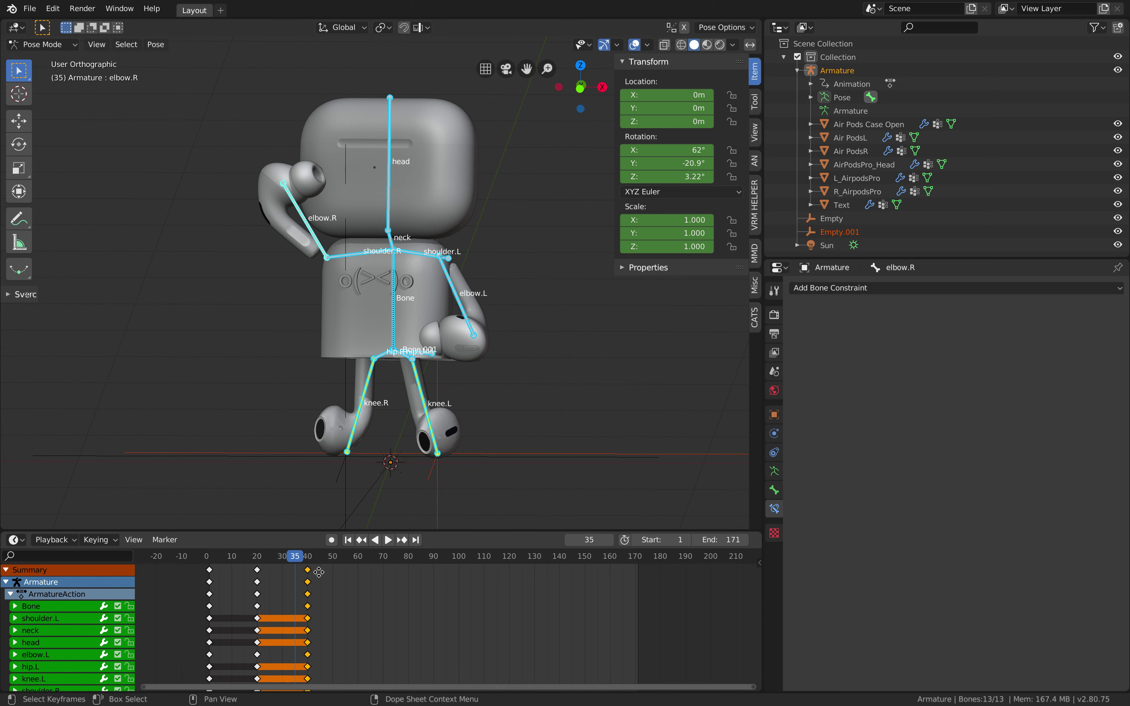
key("g")
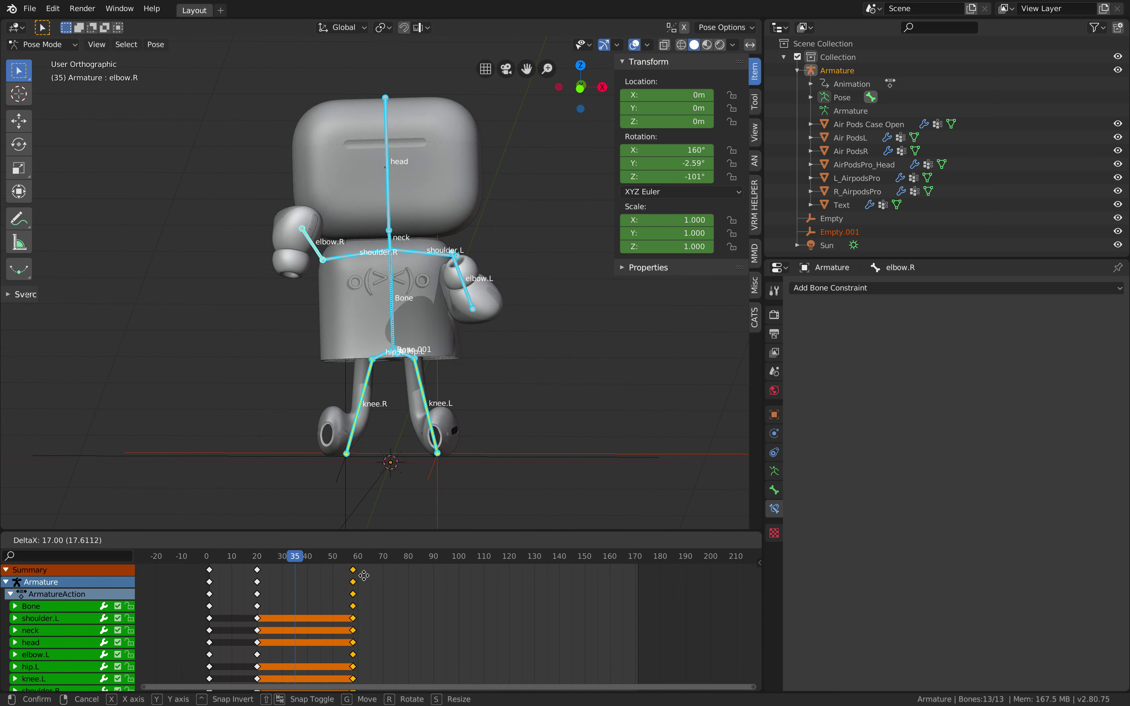
left_click(348, 581)
- Retime the frame-20 keys to about frame 31 and the frame-50 keys to near frame 58
left_click(258, 570)
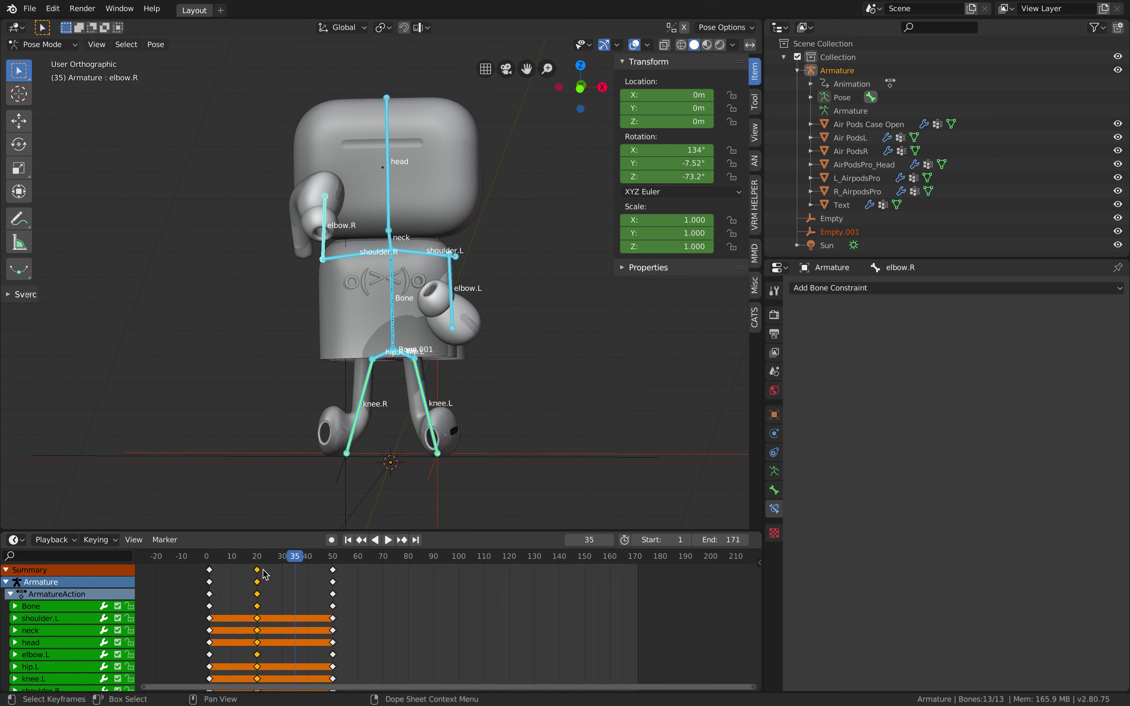
left_click_drag(264, 570, 292, 571)
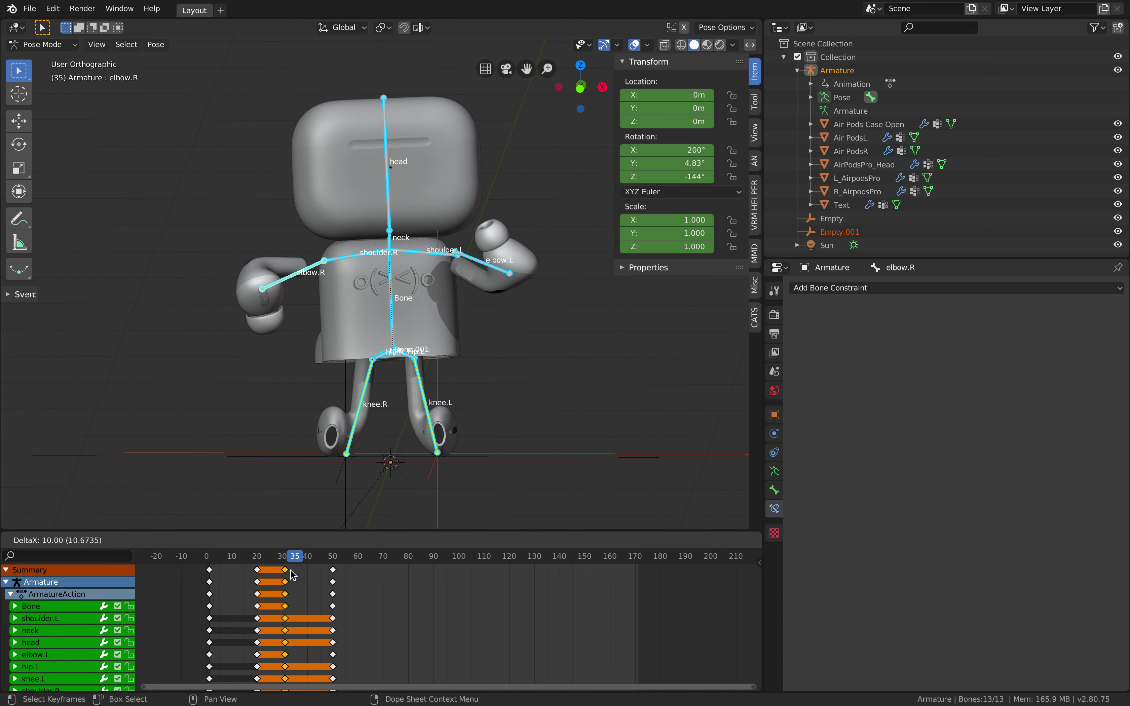
left_click(333, 571)
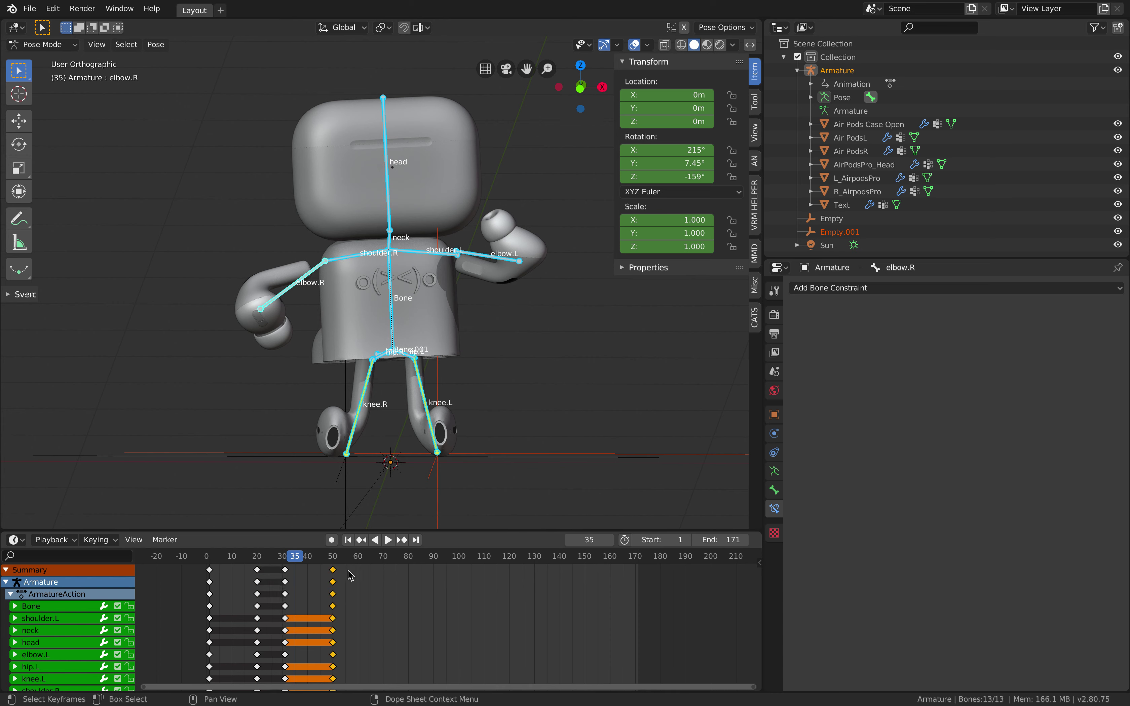
key("g")
left_click(370, 573)
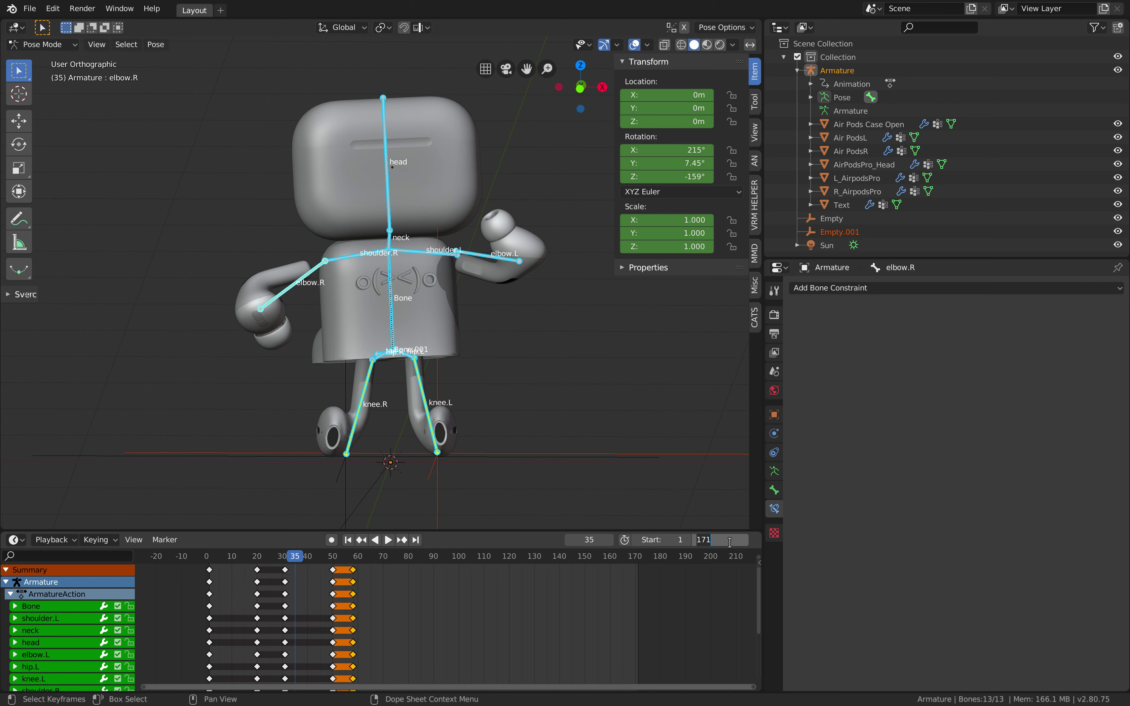
- End the animation at frame 60 and save airpods_anim_manualRig_021.blend
key("Return")
middle_click_drag(452, 405, 473, 424, "shift")
key("ctrl+s")
left_click(353, 540)
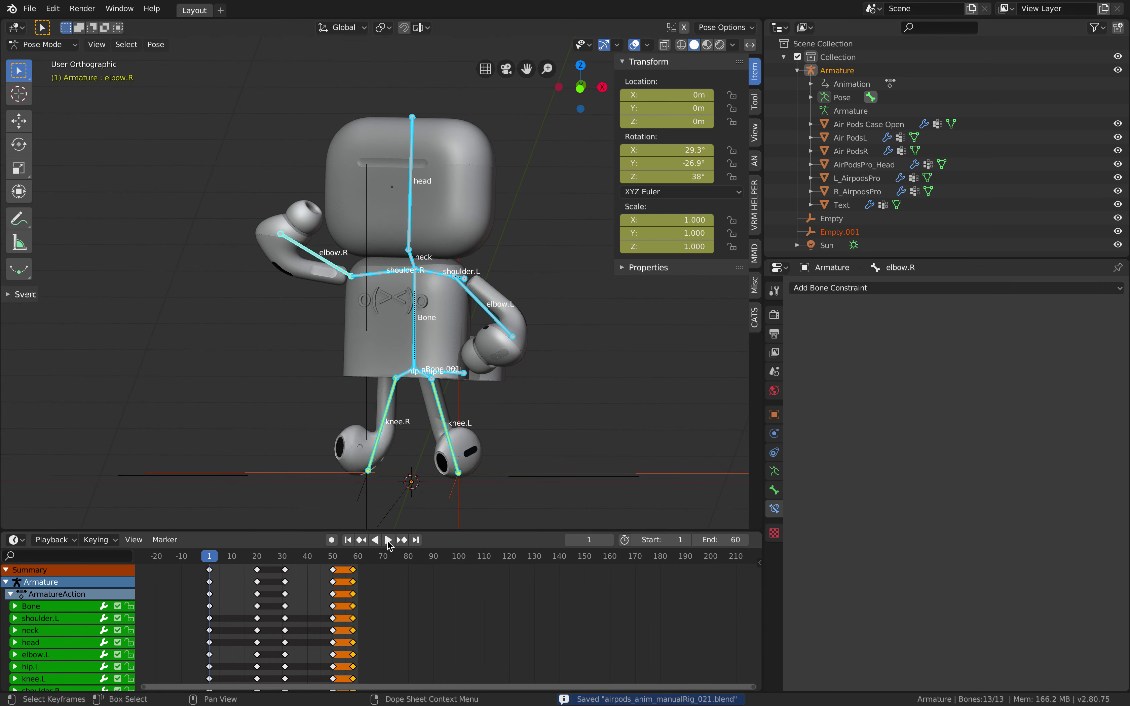
left_click(388, 540)
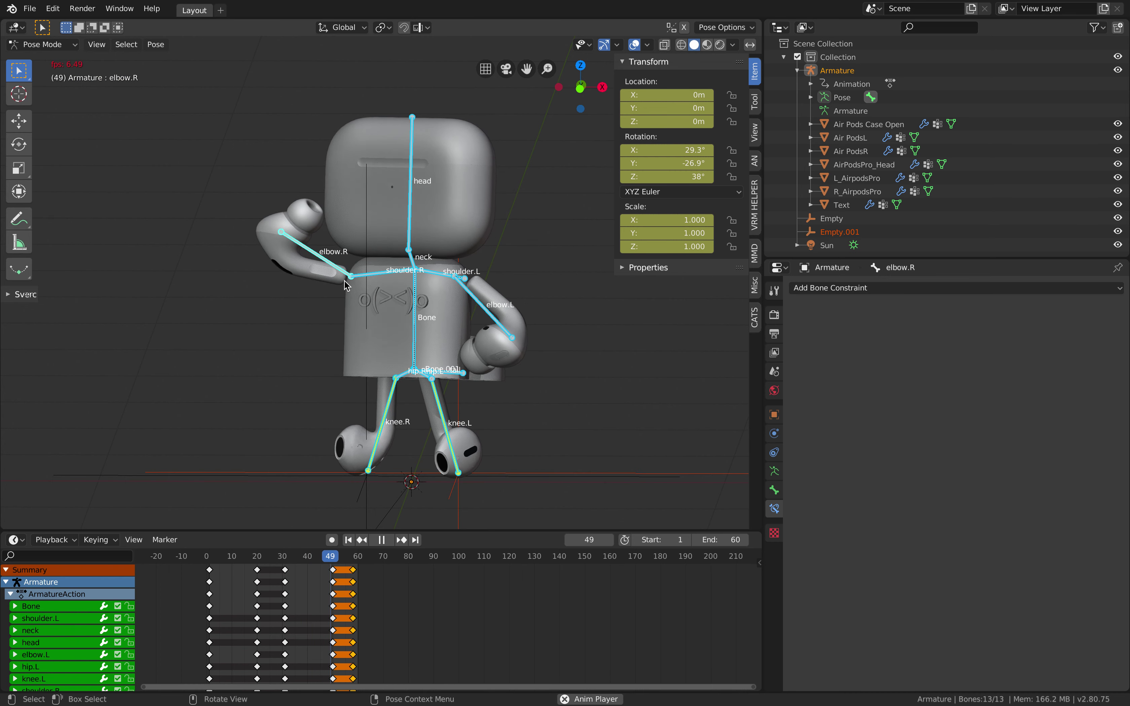
left_click(334, 556)
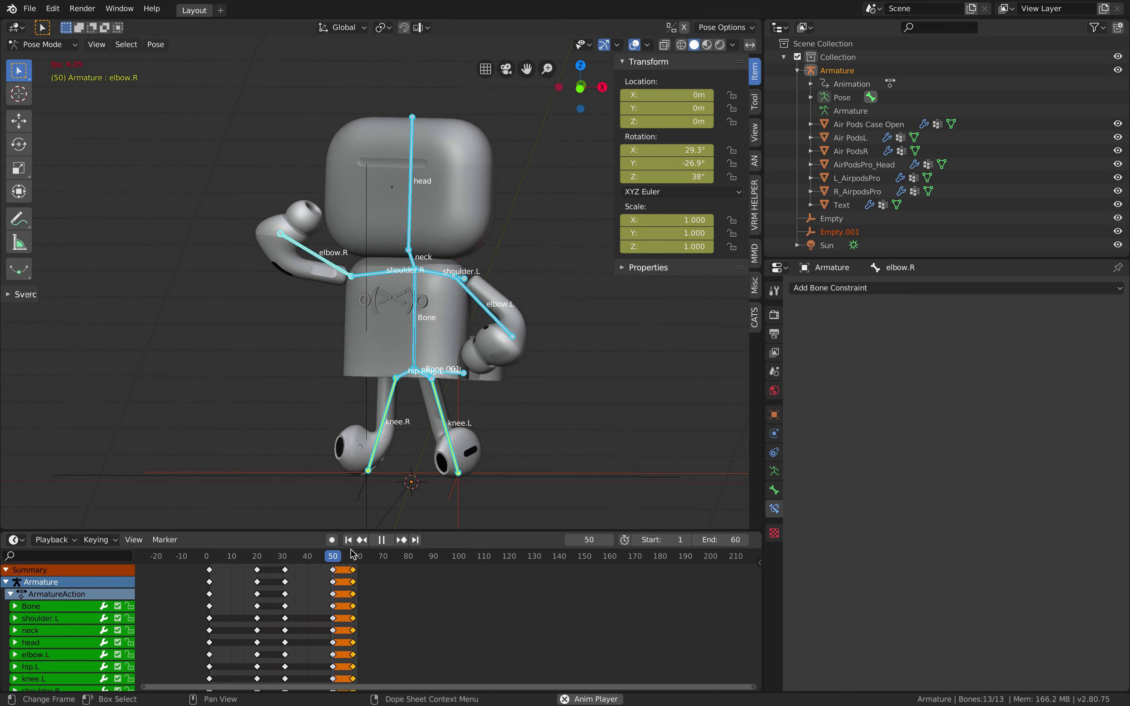
key("space")
left_click(248, 557)
key("space")
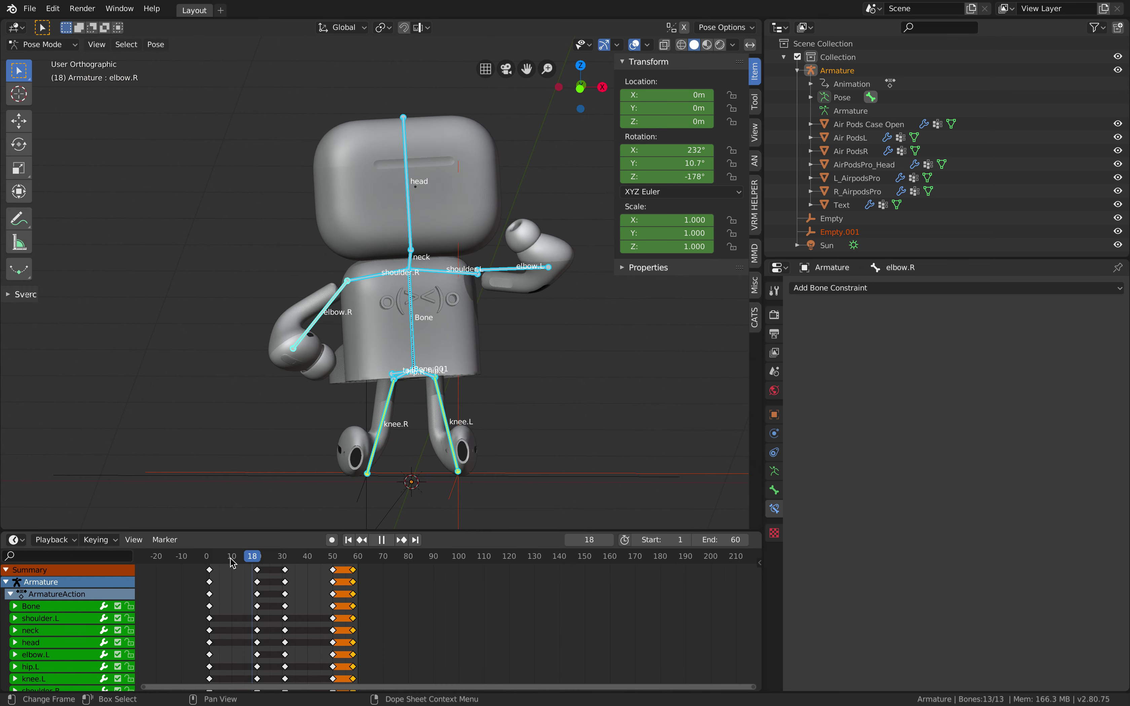
left_click(224, 558)
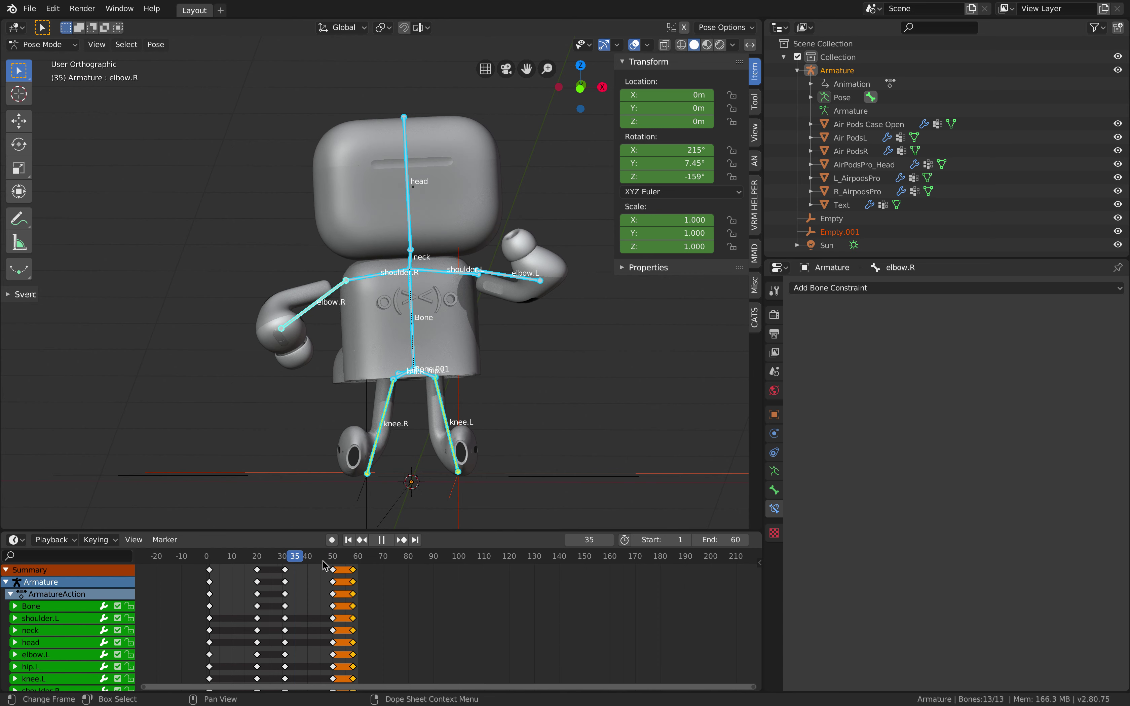
left_click(174, 561)
- At frame 1, tilt the head bone and key LocRotScale on every bone
left_click(381, 540)
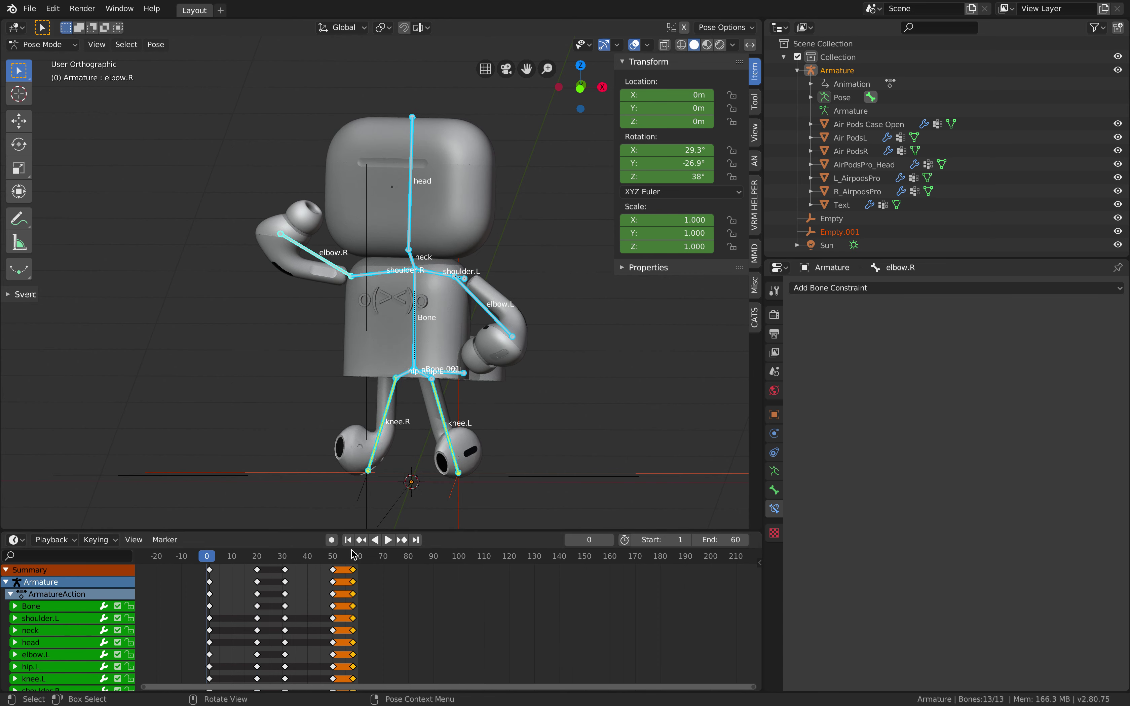
left_click(348, 540)
left_click(410, 220)
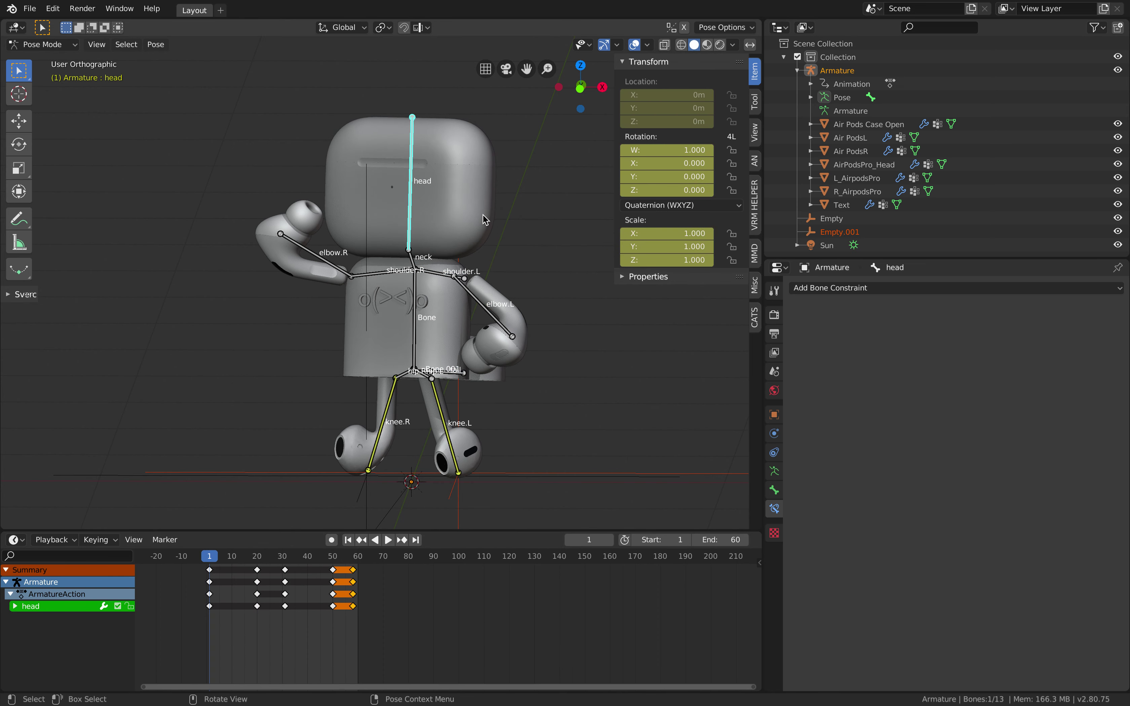
key("r")
key("r")
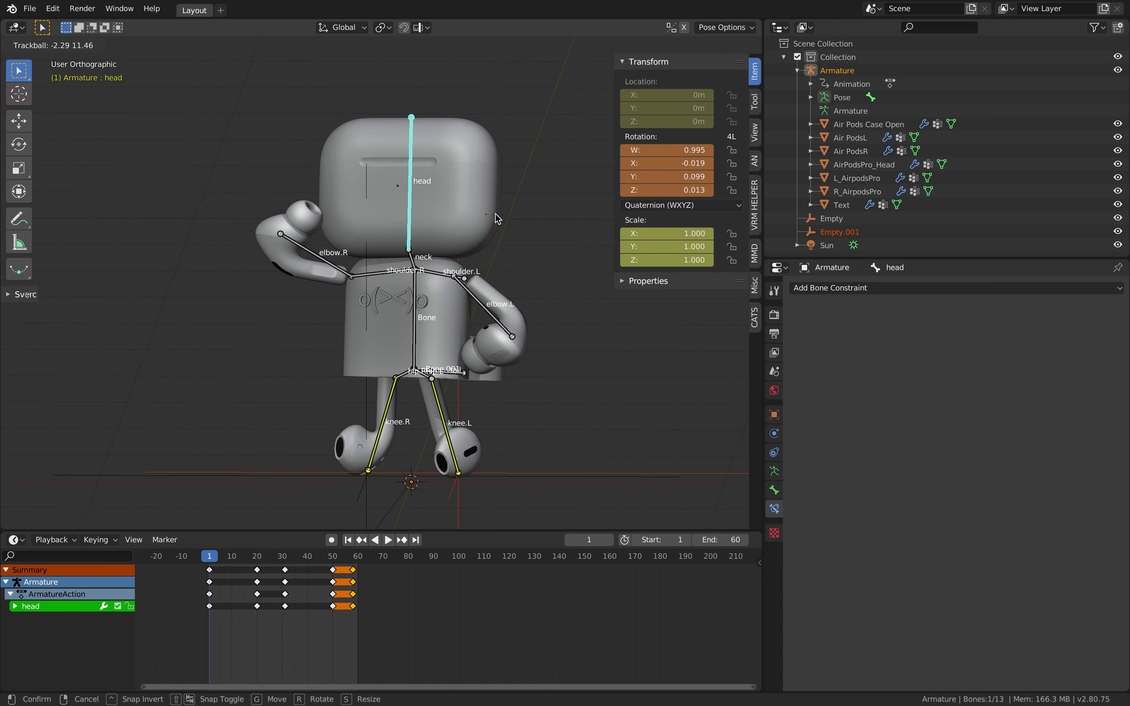
left_click(498, 218)
key("r")
key("r")
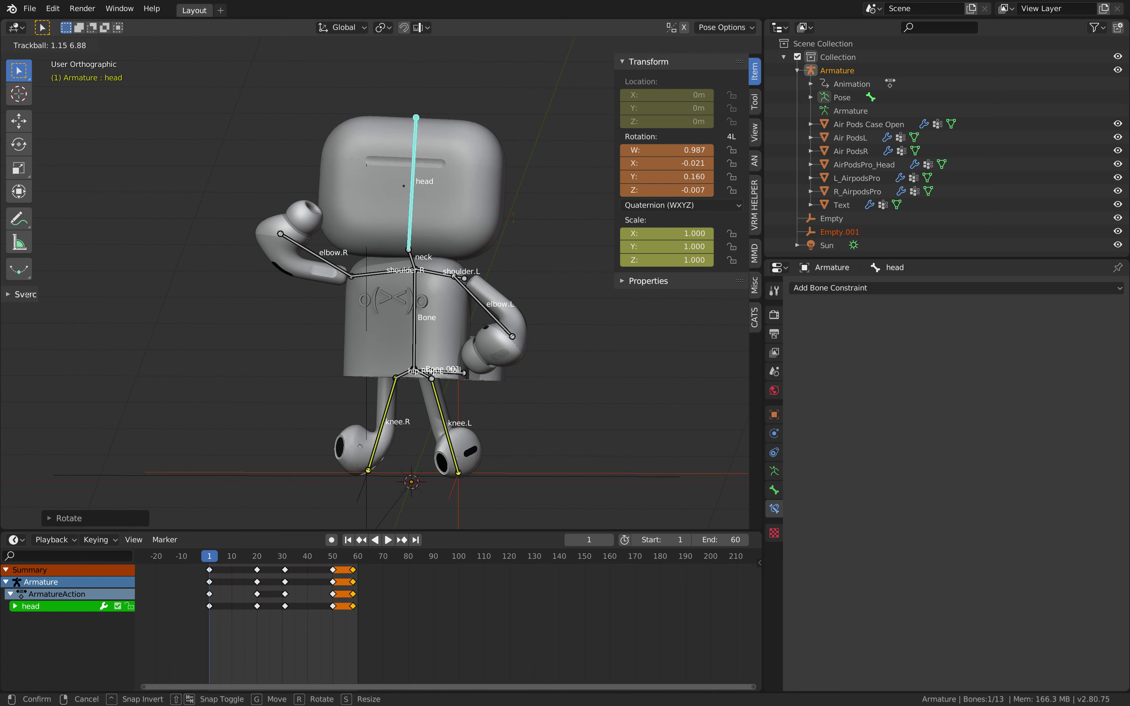
left_click(513, 215)
key("a")
key("i")
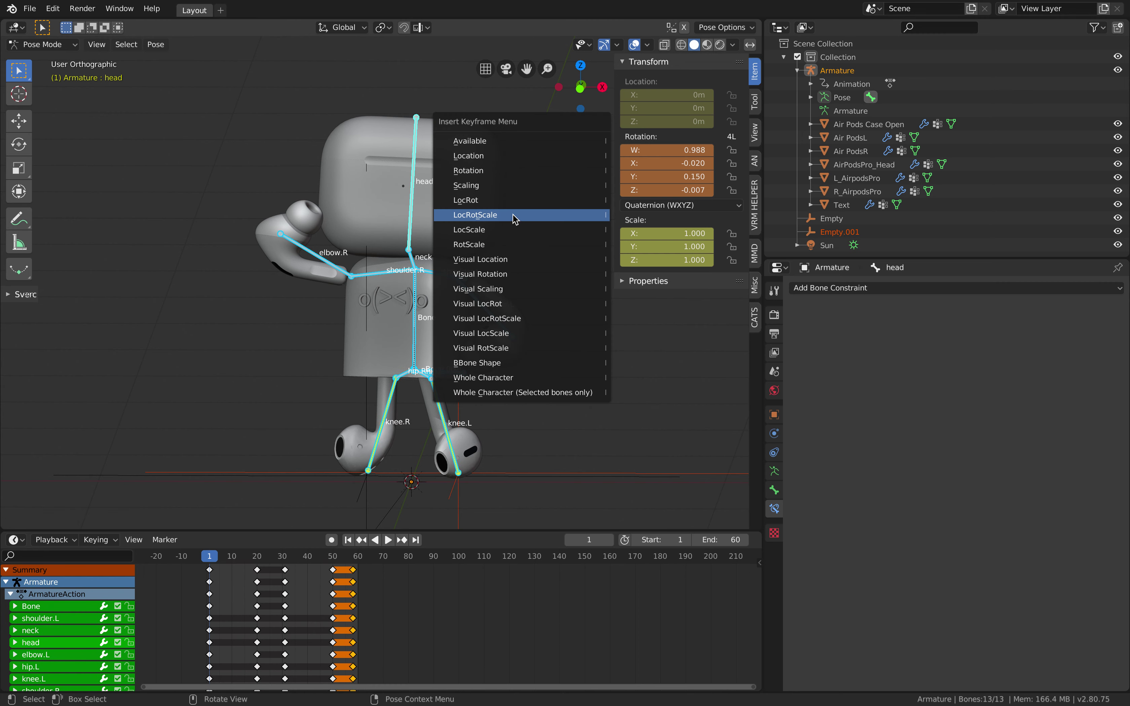
left_click(512, 215)
- Play the dance and stop at frame 20
key("space")
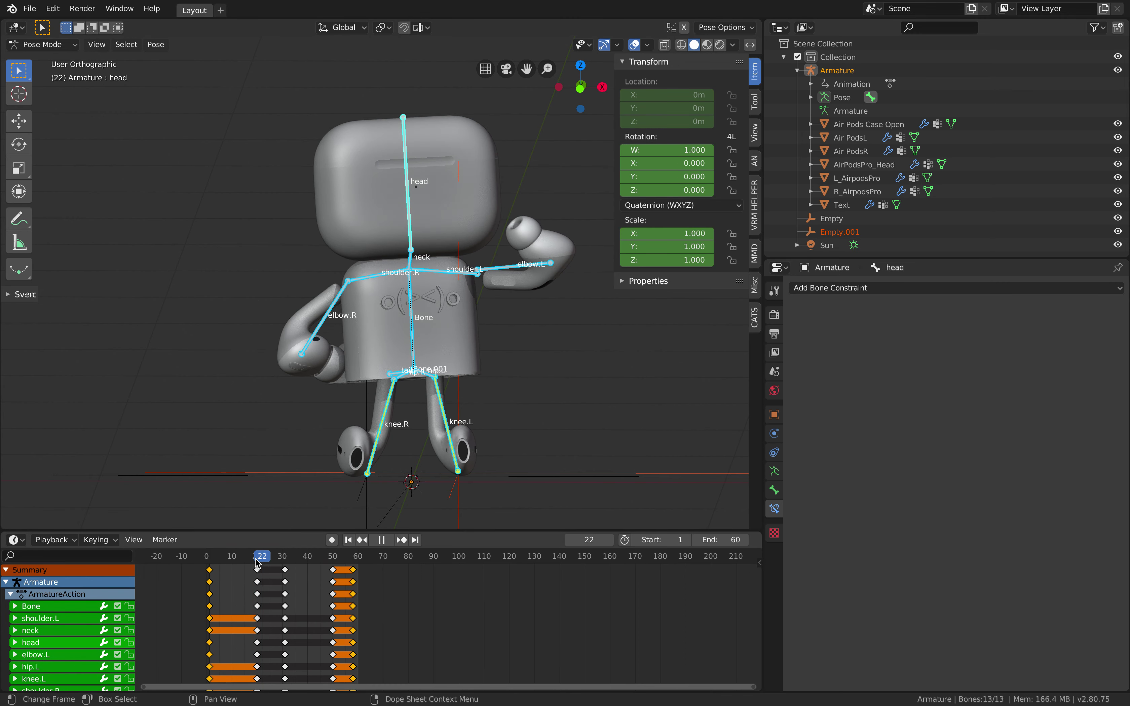
left_click_drag(262, 563, 259, 563)
key("space")
key("r")
key("r")
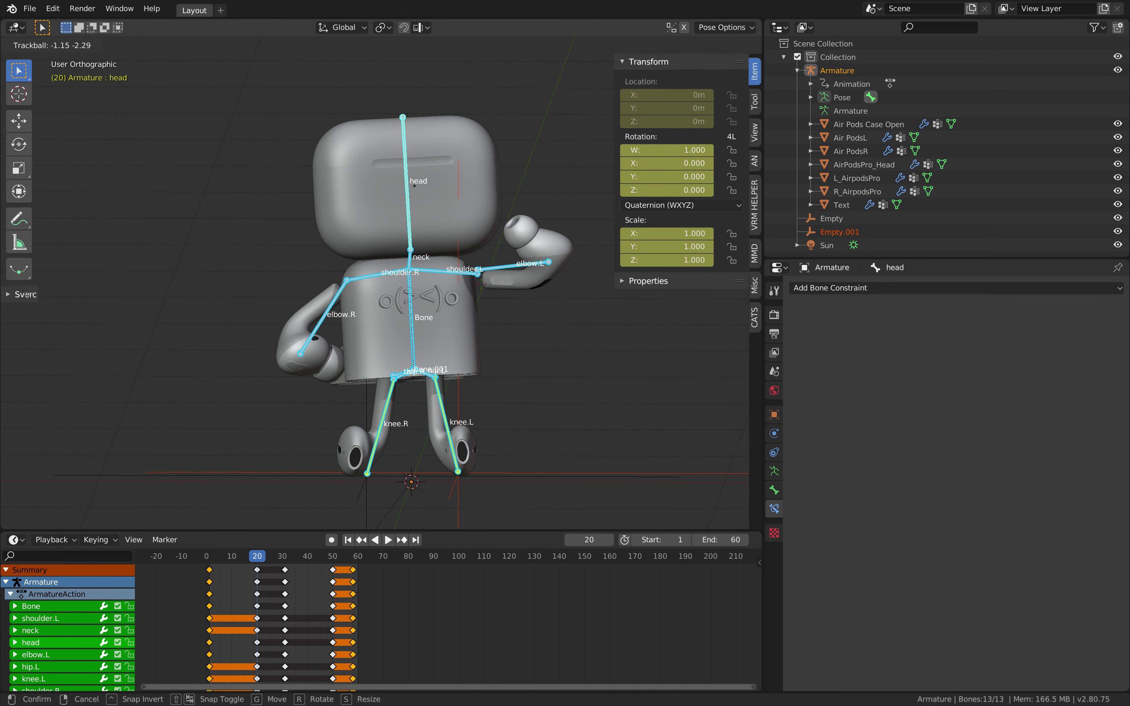
right_click(486, 290)
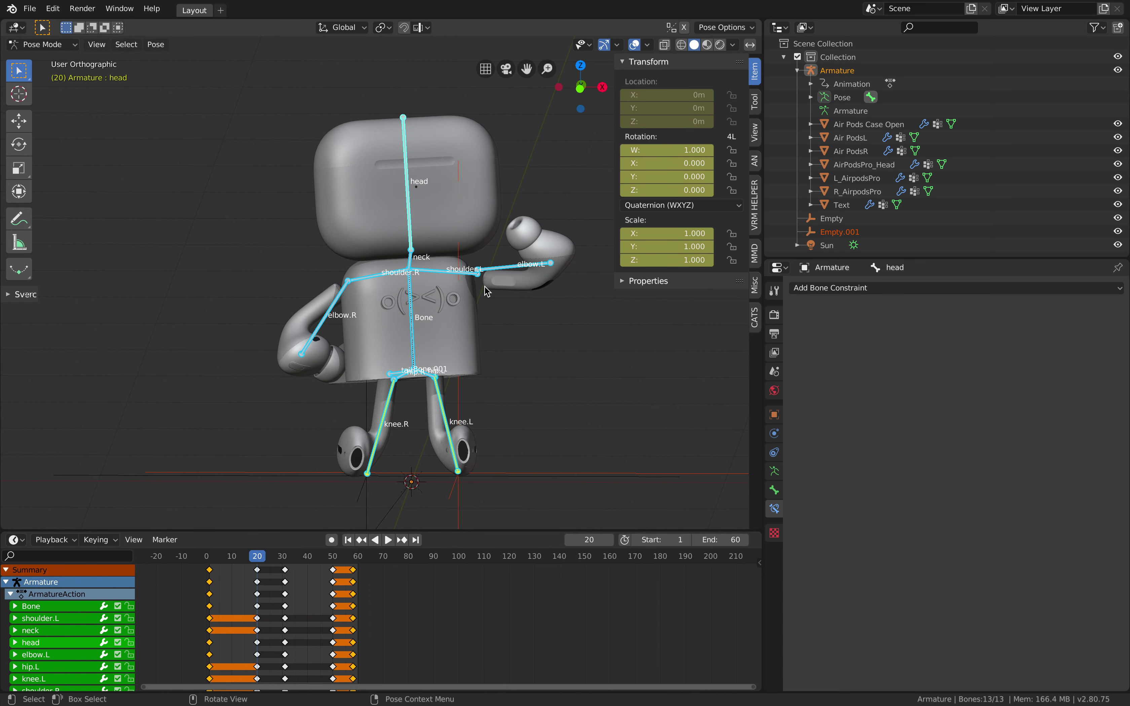
- Tilt the head to W 0.993, X −0.017, Y −0.110, Z −0.029, key all bones, and replay
left_click(445, 194)
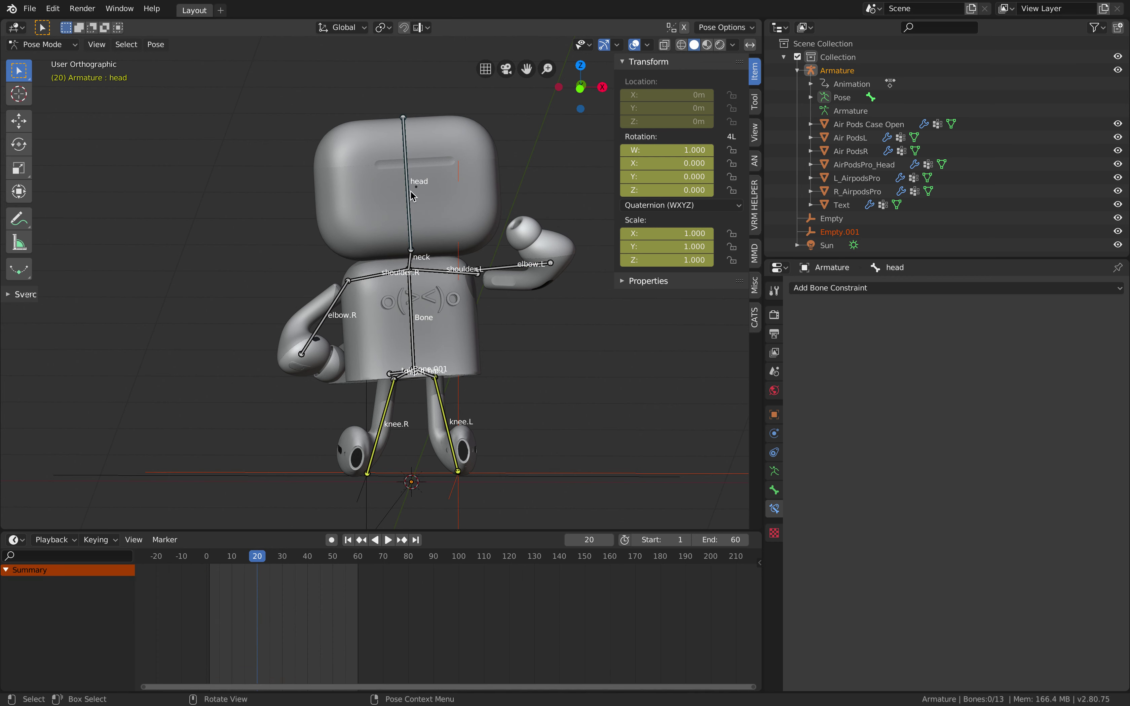
left_click(410, 191)
key("r")
key("r")
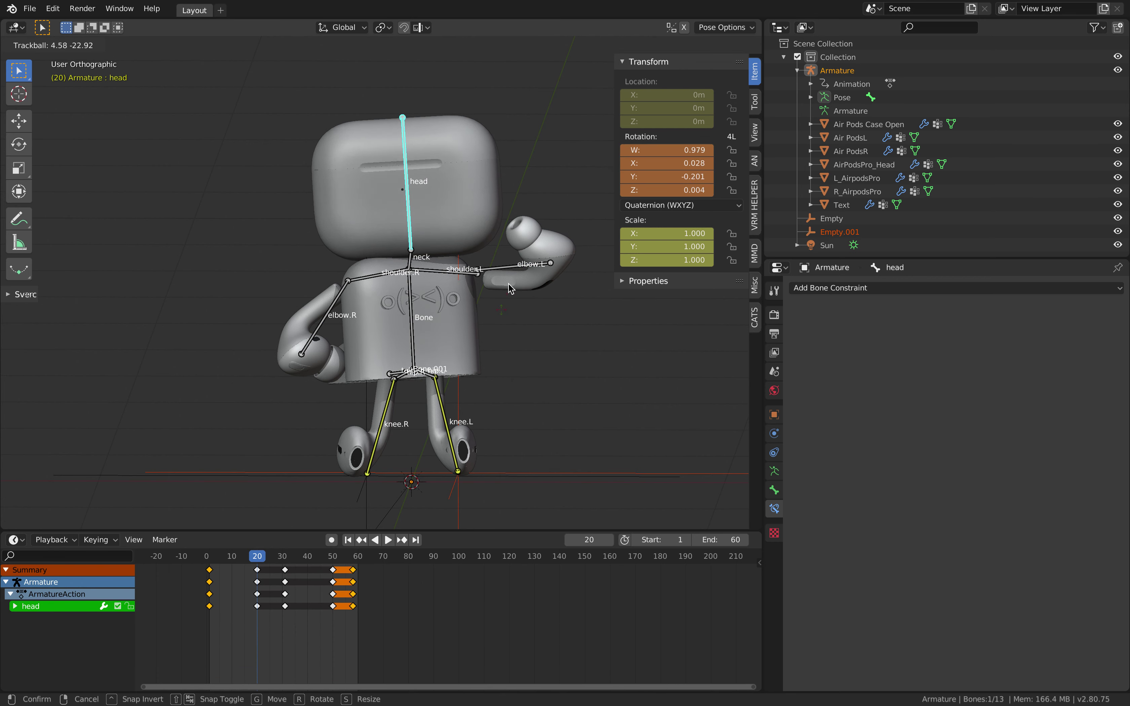
left_click(511, 288)
key("r")
key("r")
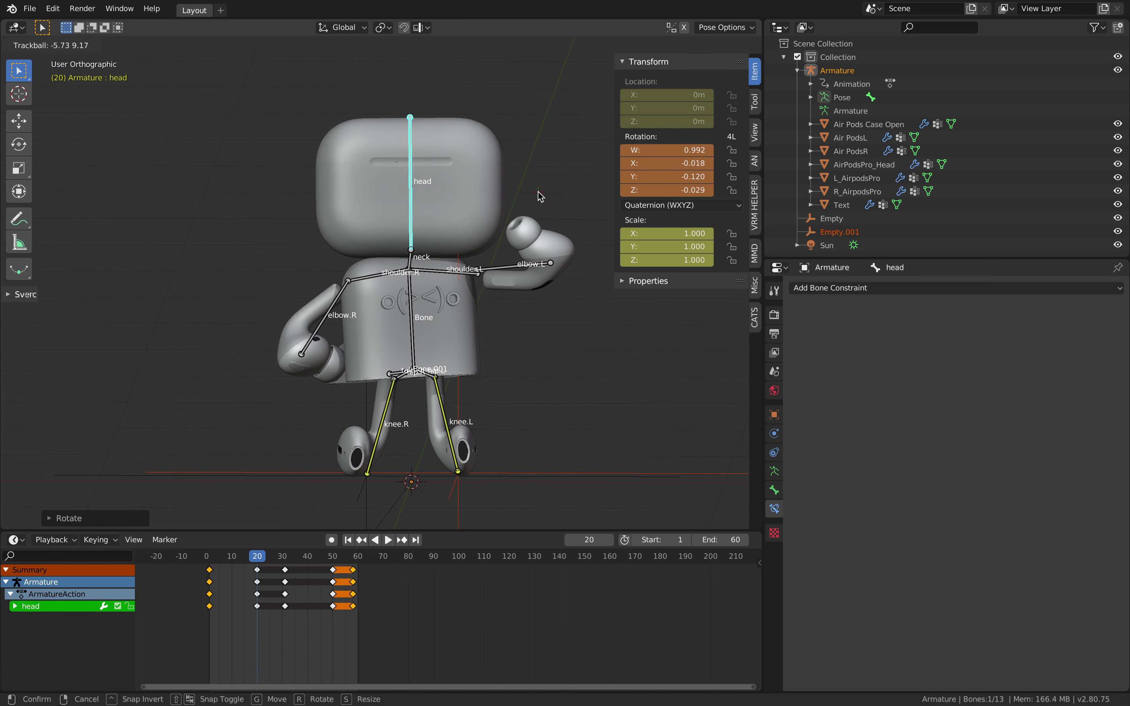
left_click(538, 194)
key("a")
key("i")
left_click(537, 191)
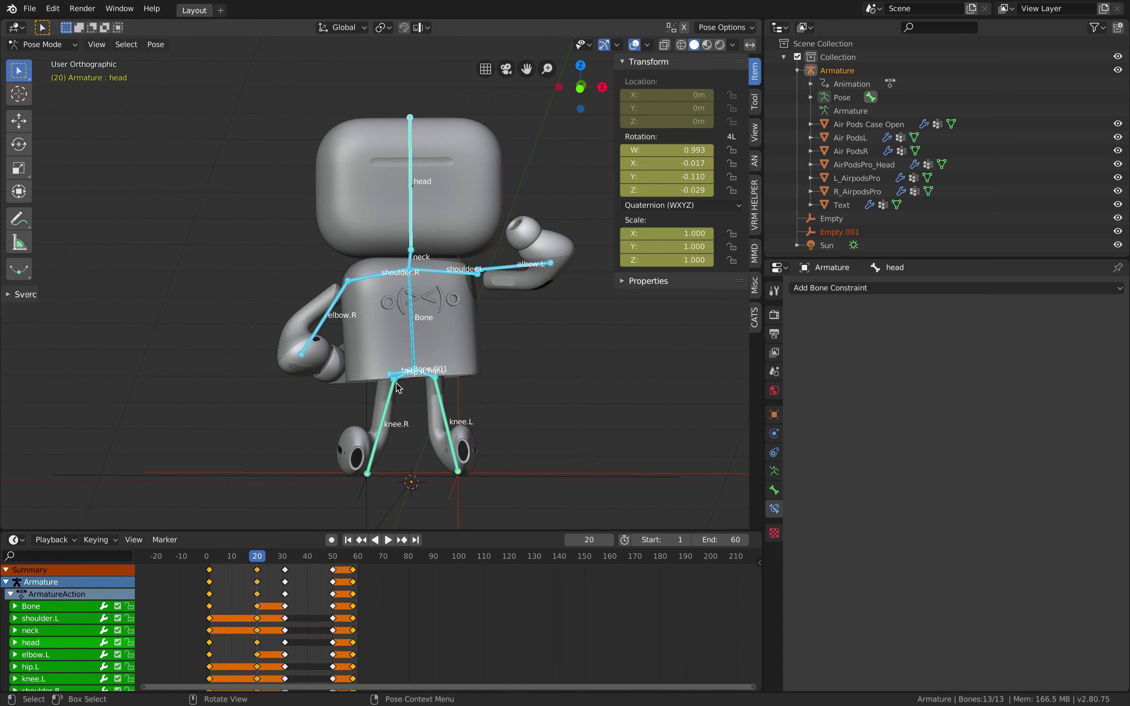
key("shift+ctrl+space")
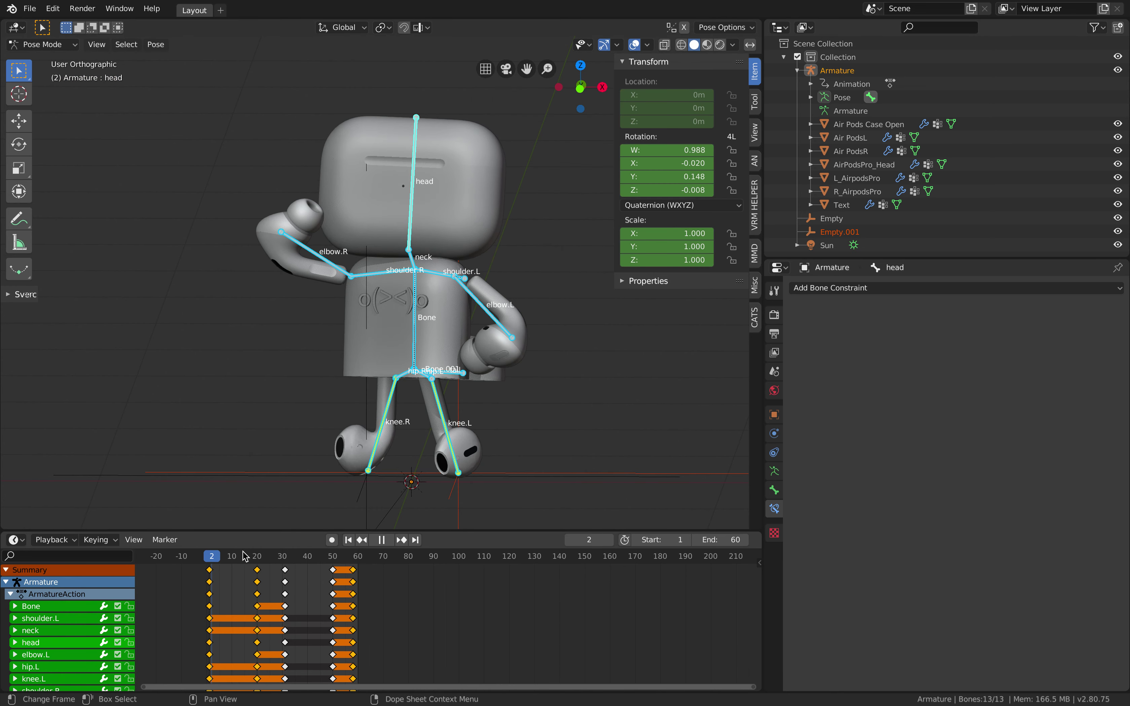
left_click_drag(245, 555, 288, 560)
- Tilt the head and copy its frame-20 key to frames 31, 50 and 57
left_click(412, 219)
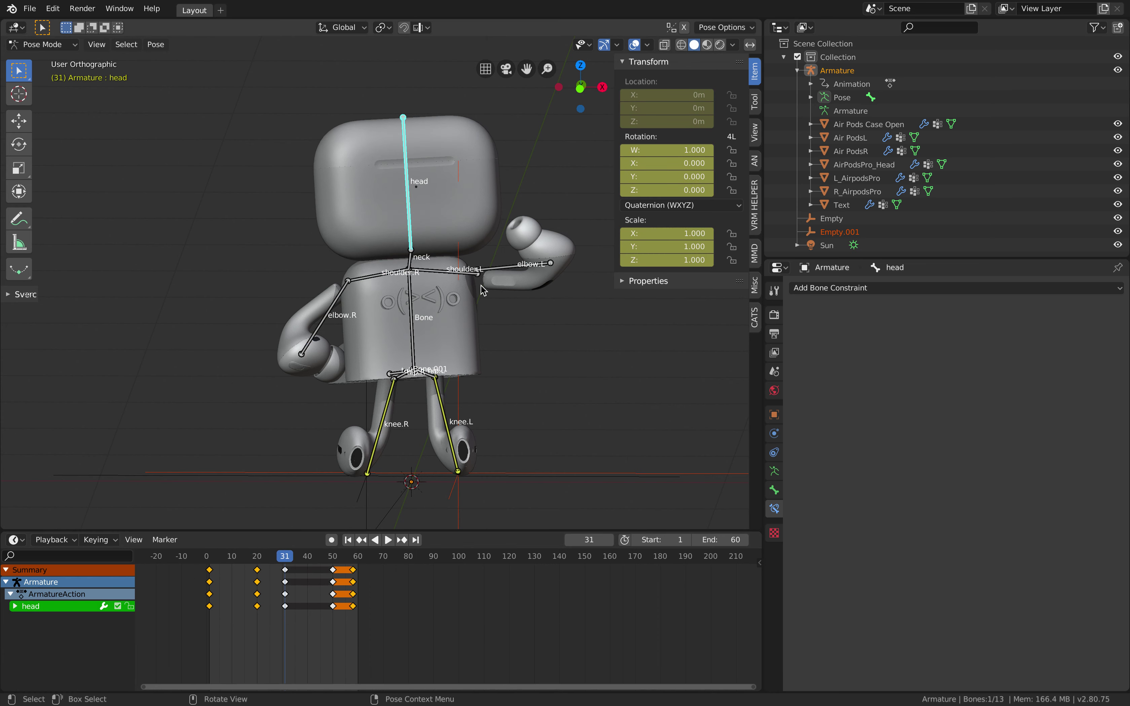
key("r")
key("r")
left_click(470, 286)
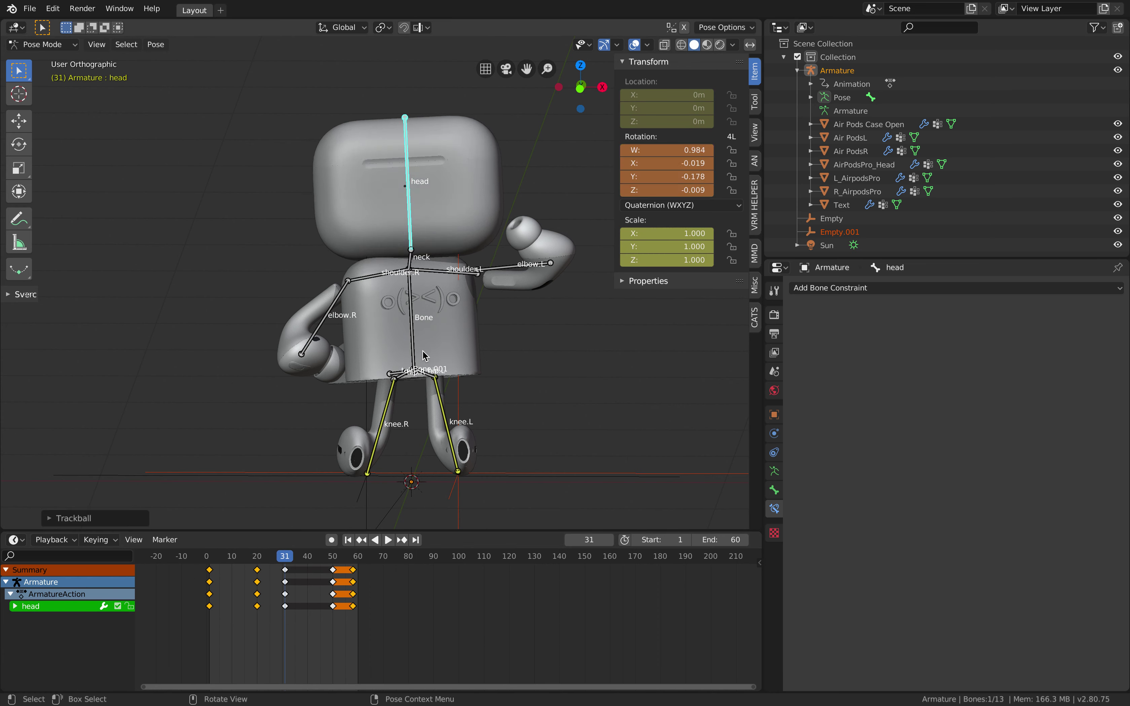
left_click(257, 570)
key("shift+d")
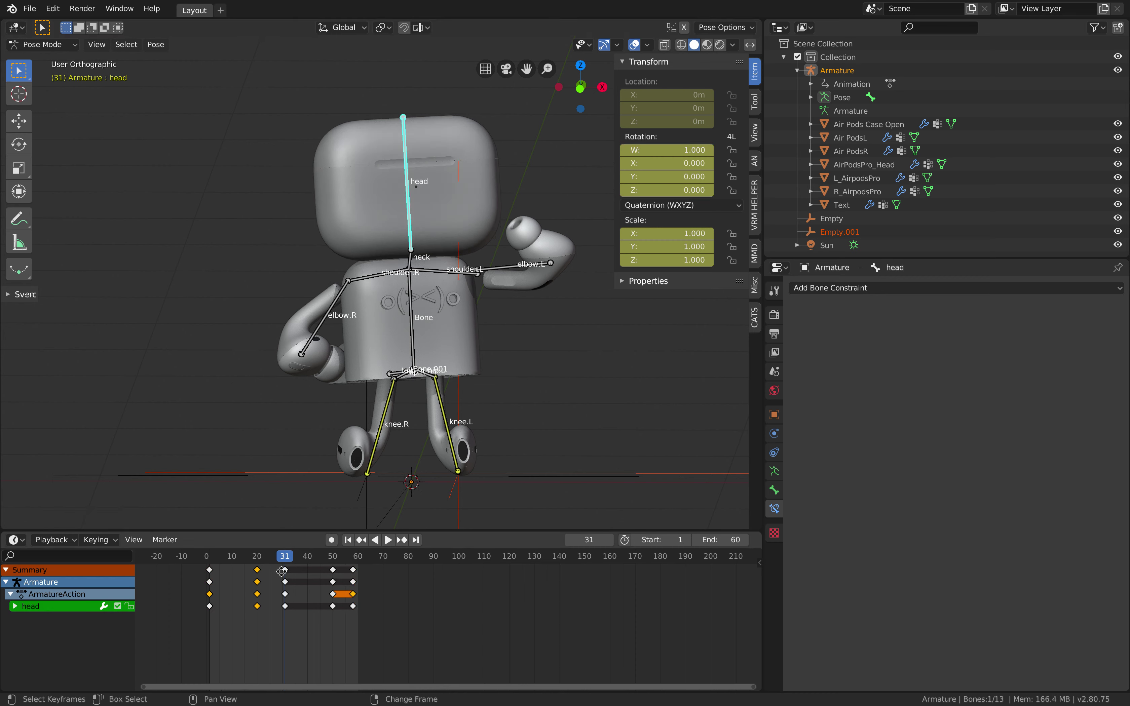
left_click(286, 573)
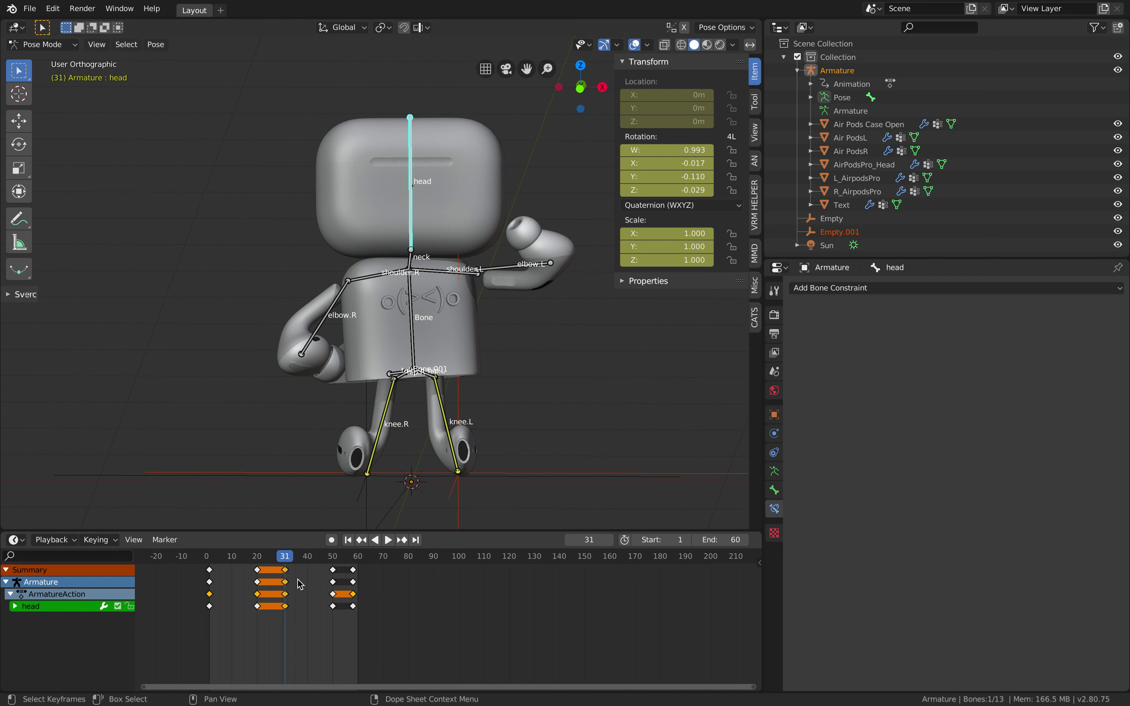
key("shift+d")
left_click(350, 582)
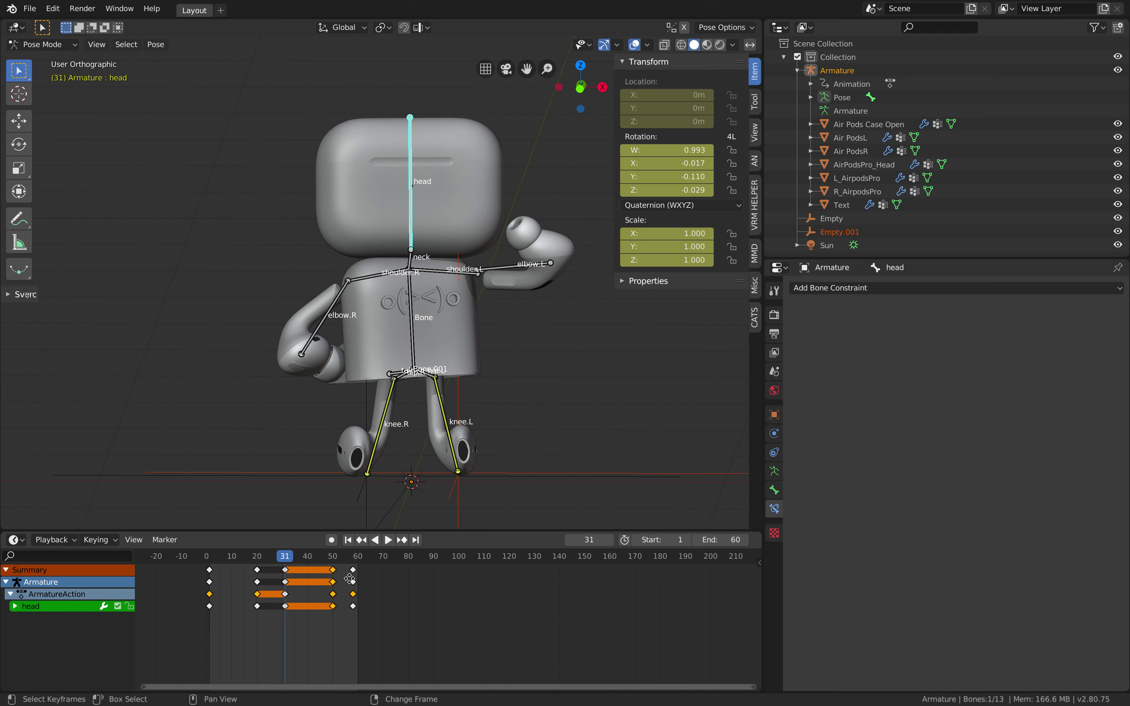
key("shift+d")
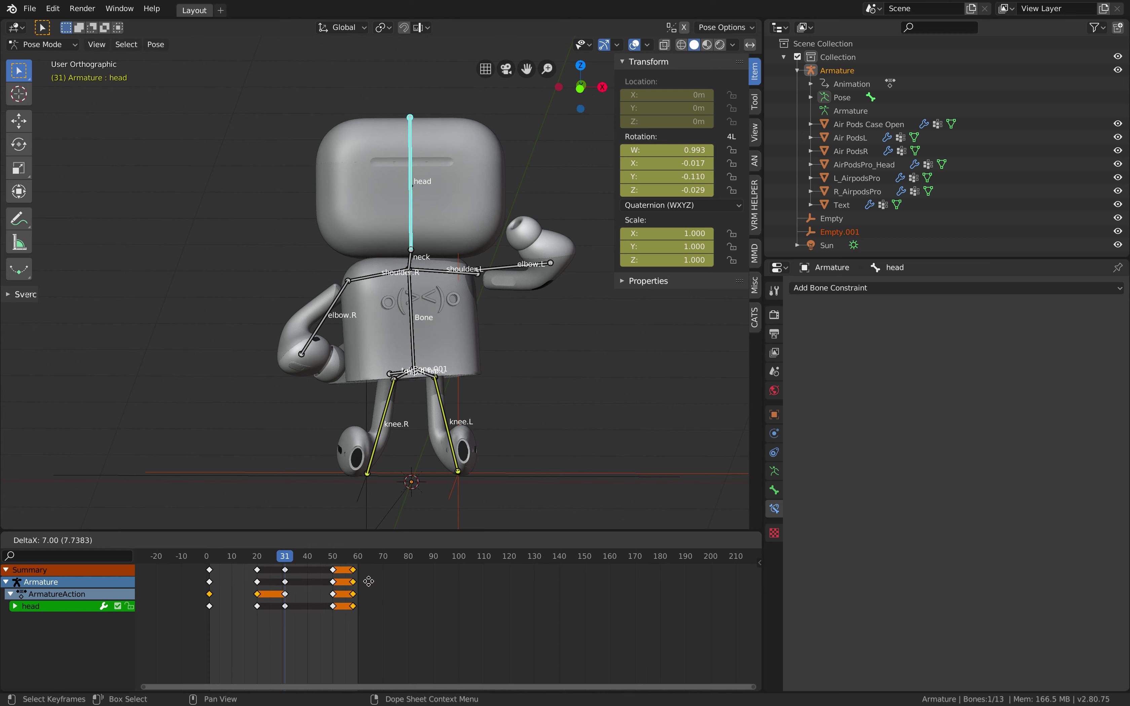
left_click(368, 581)
- At frame 50, tilt the head to W 0.978, X −0.041, Y 0.205, Z 0.011 and key all bones
left_click_drag(331, 563, 206, 569)
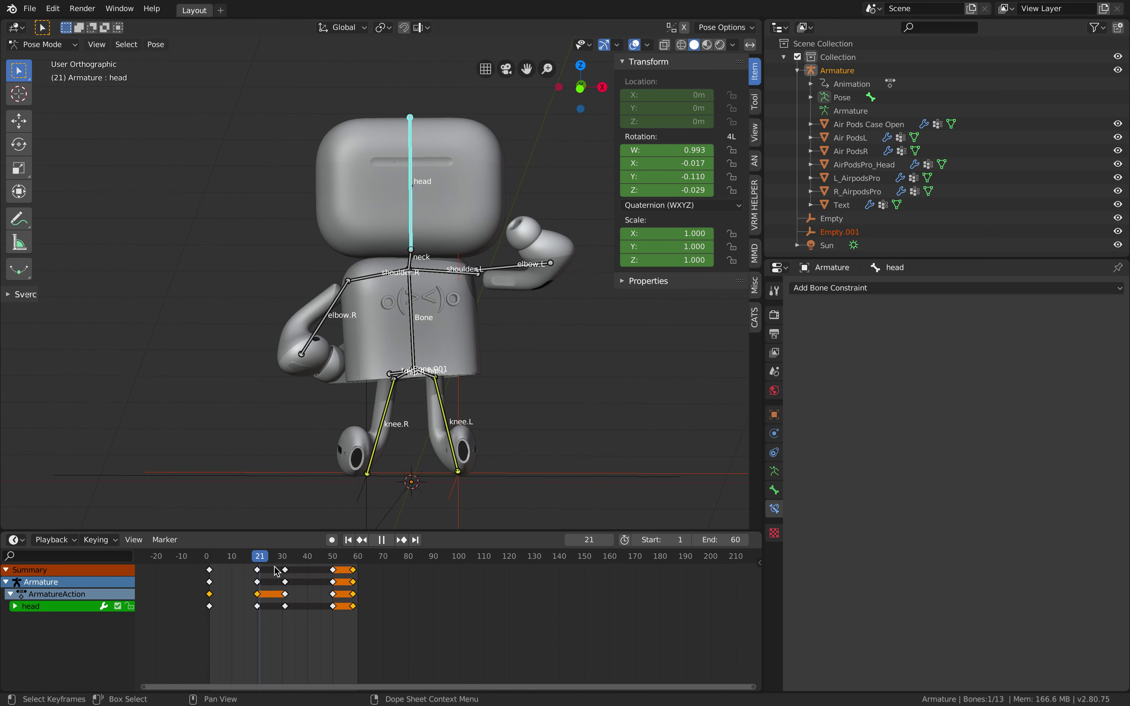
key("space")
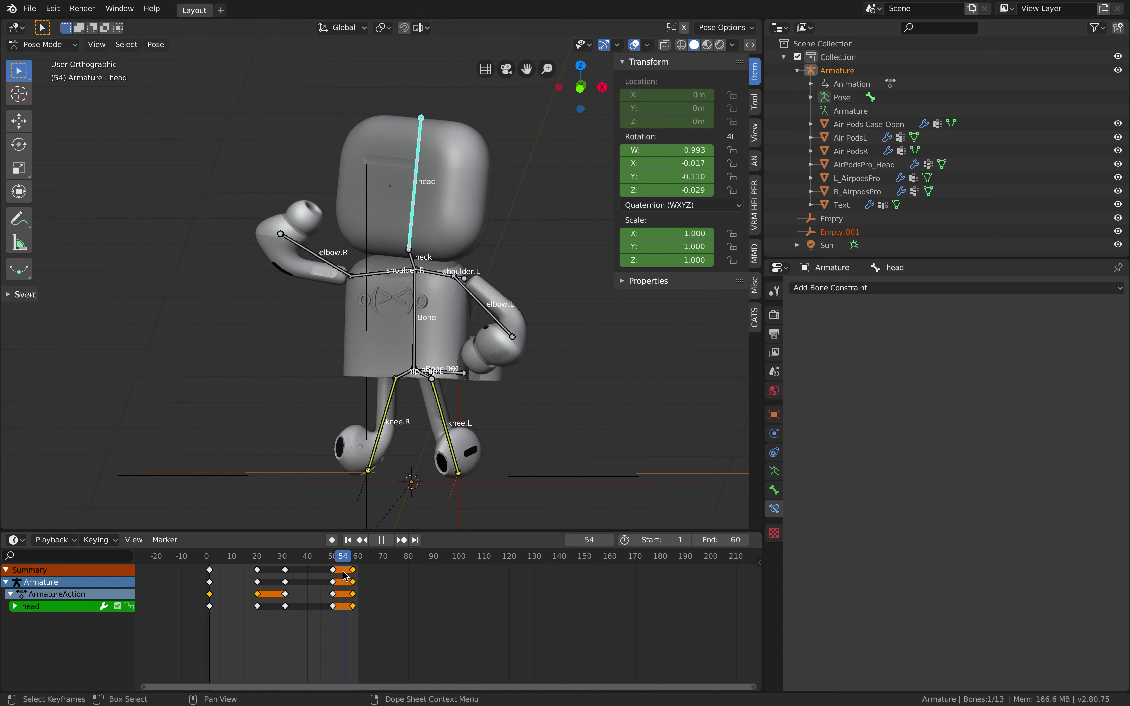
left_click(332, 558)
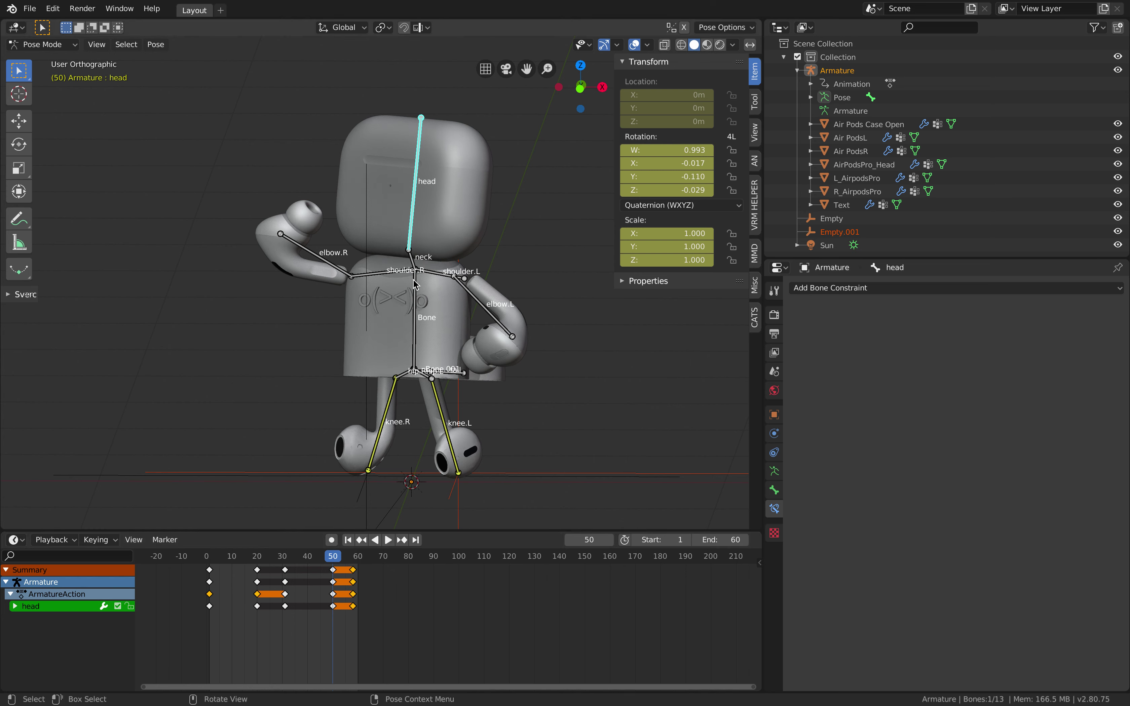
key("r")
key("r")
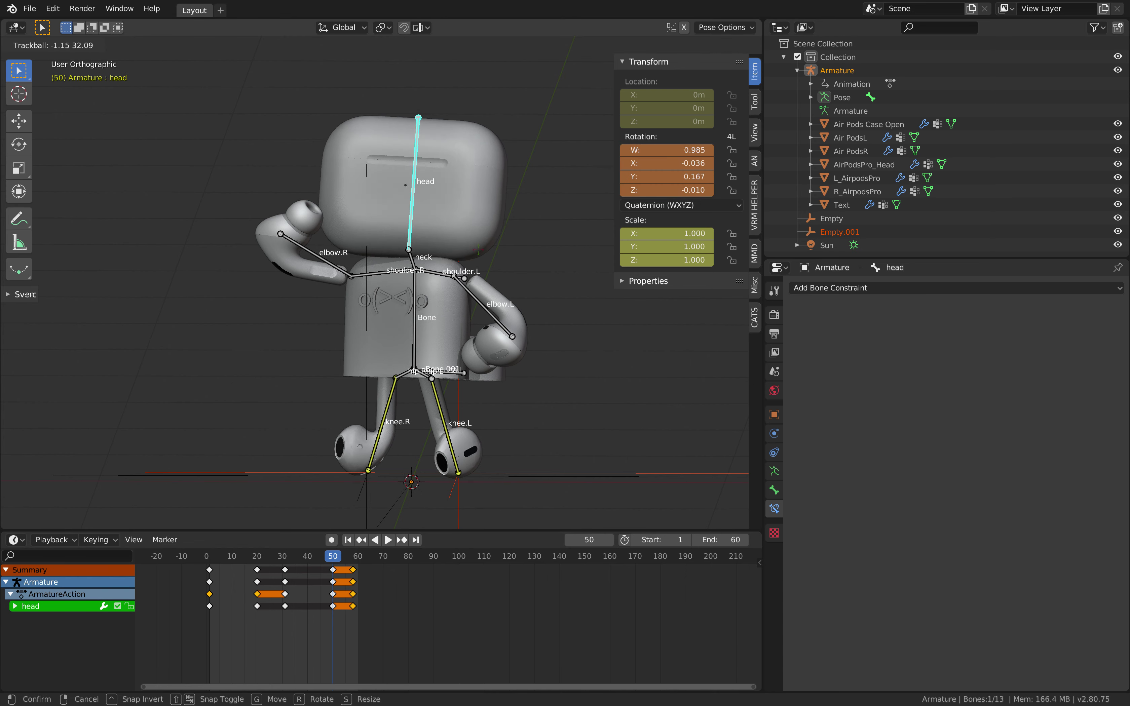
left_click(531, 210)
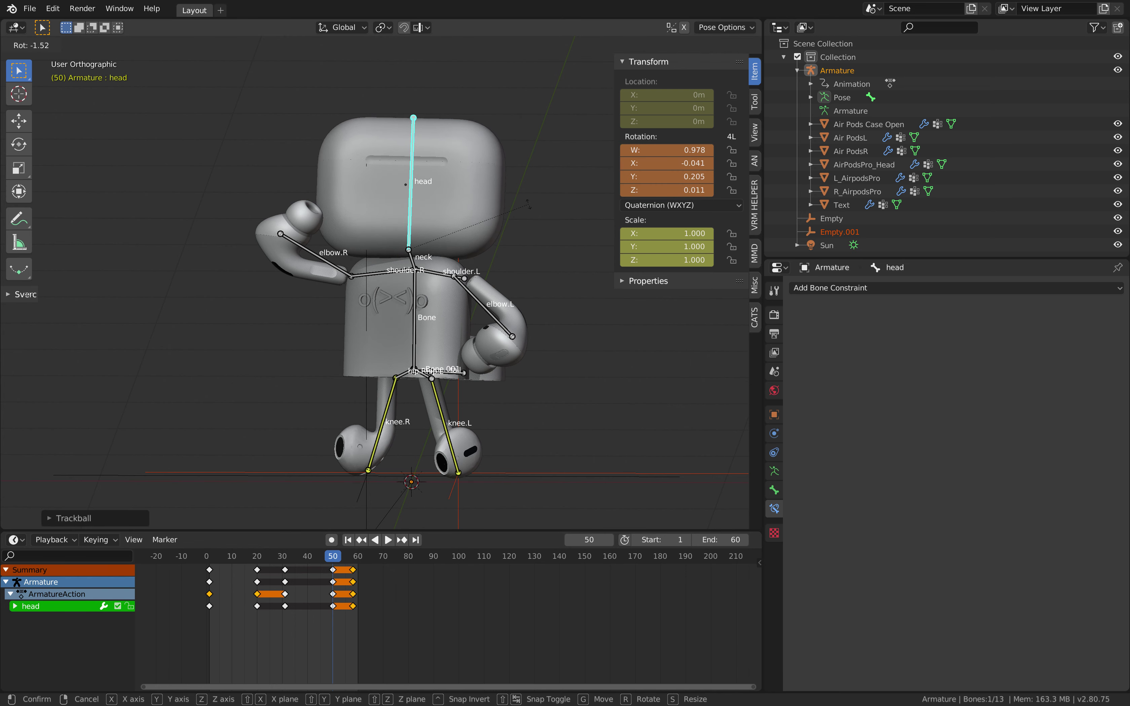
key("a")
key("i")
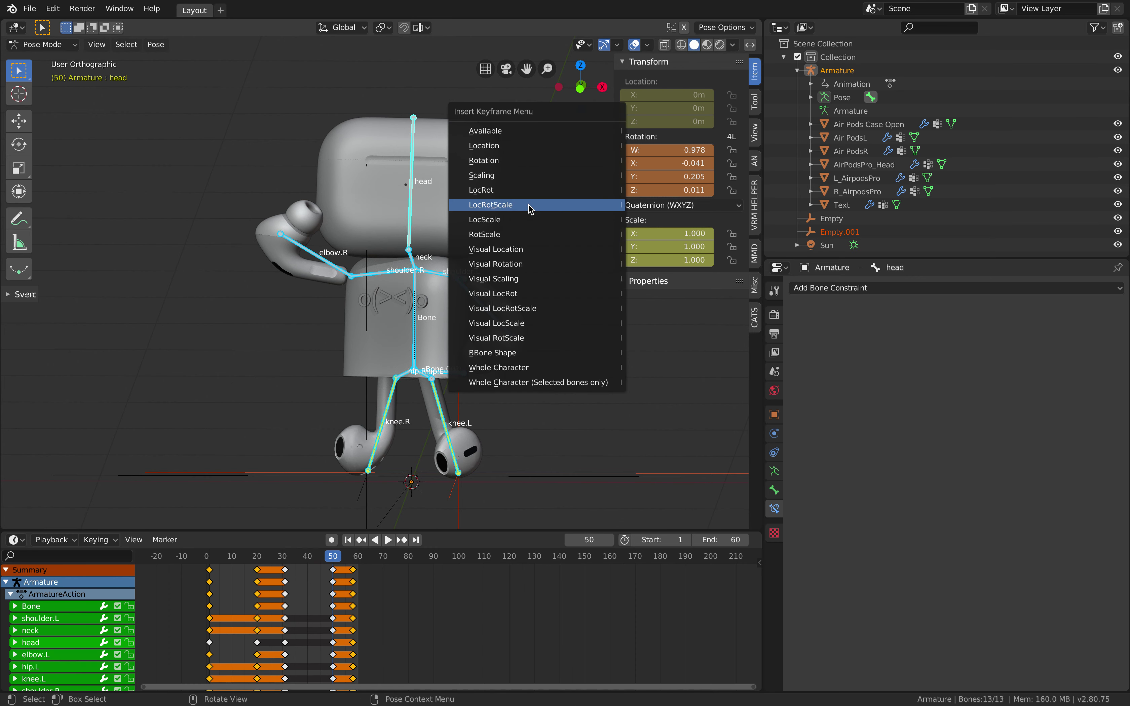
left_click(531, 209)
- Shift the new frame-50 pose keys seven frames later and replay the animation
key("space")
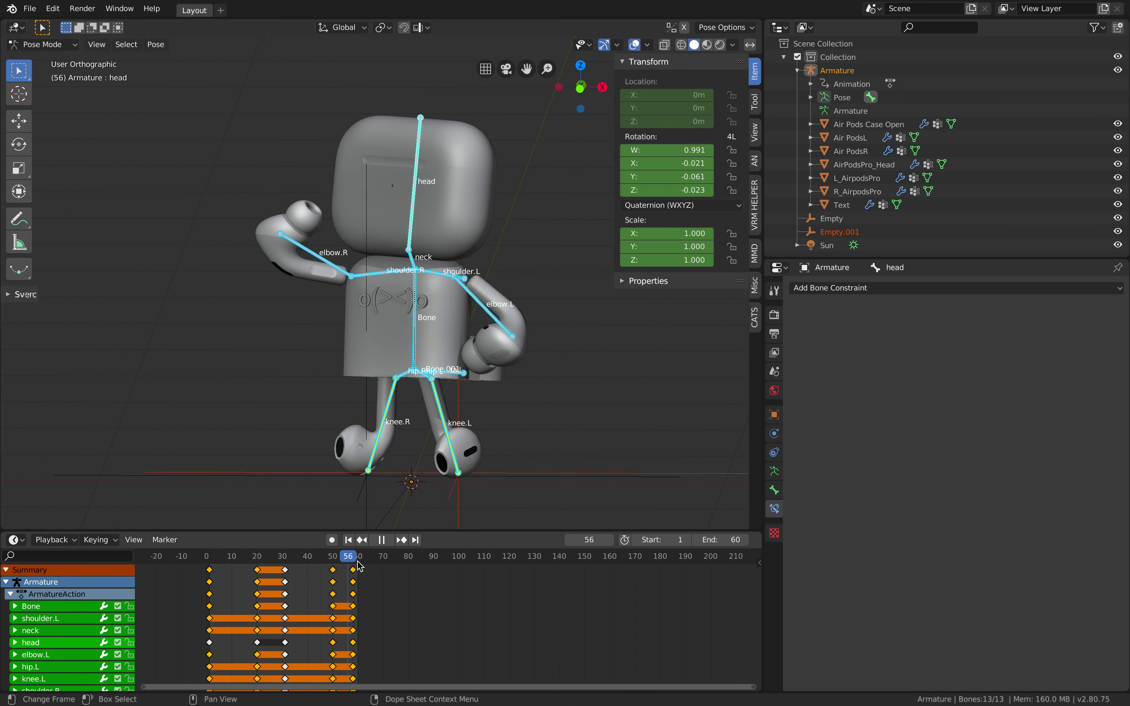
left_click(333, 570)
key("space")
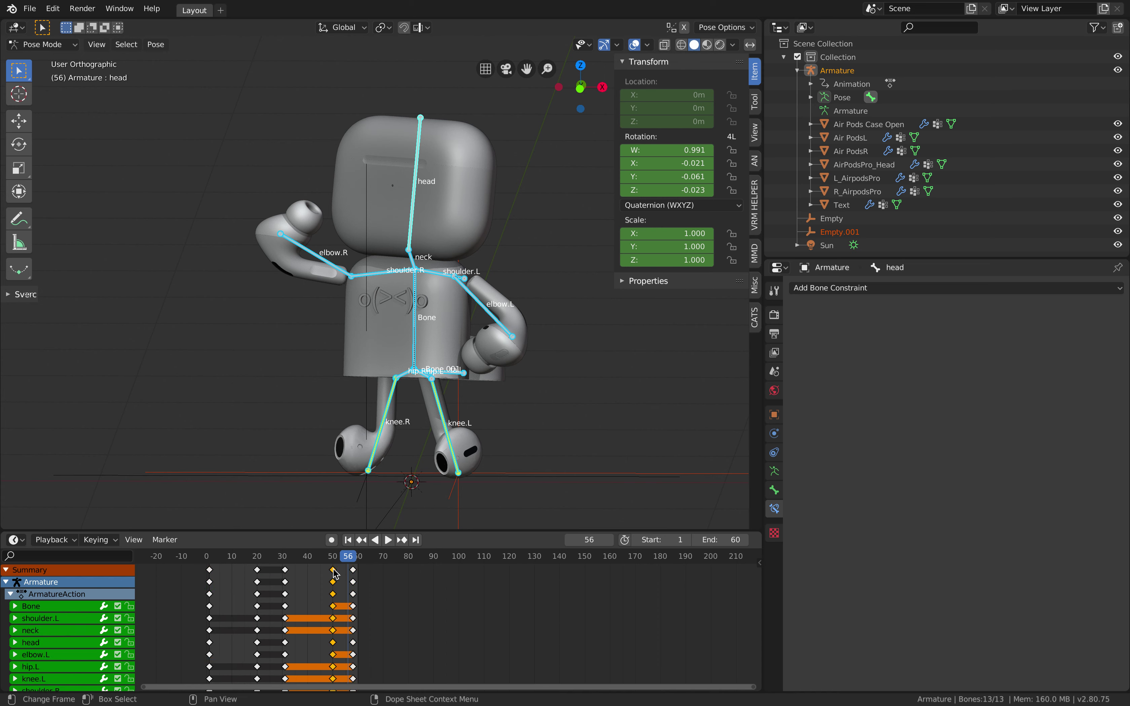
left_click(333, 561)
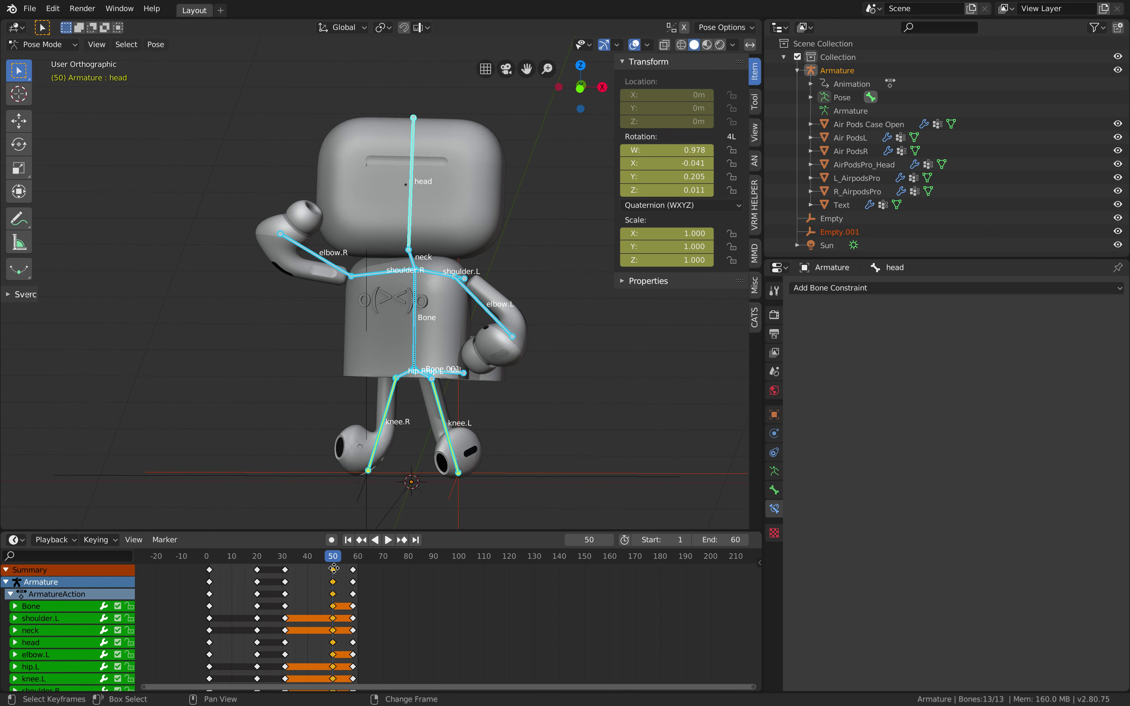
key("g")
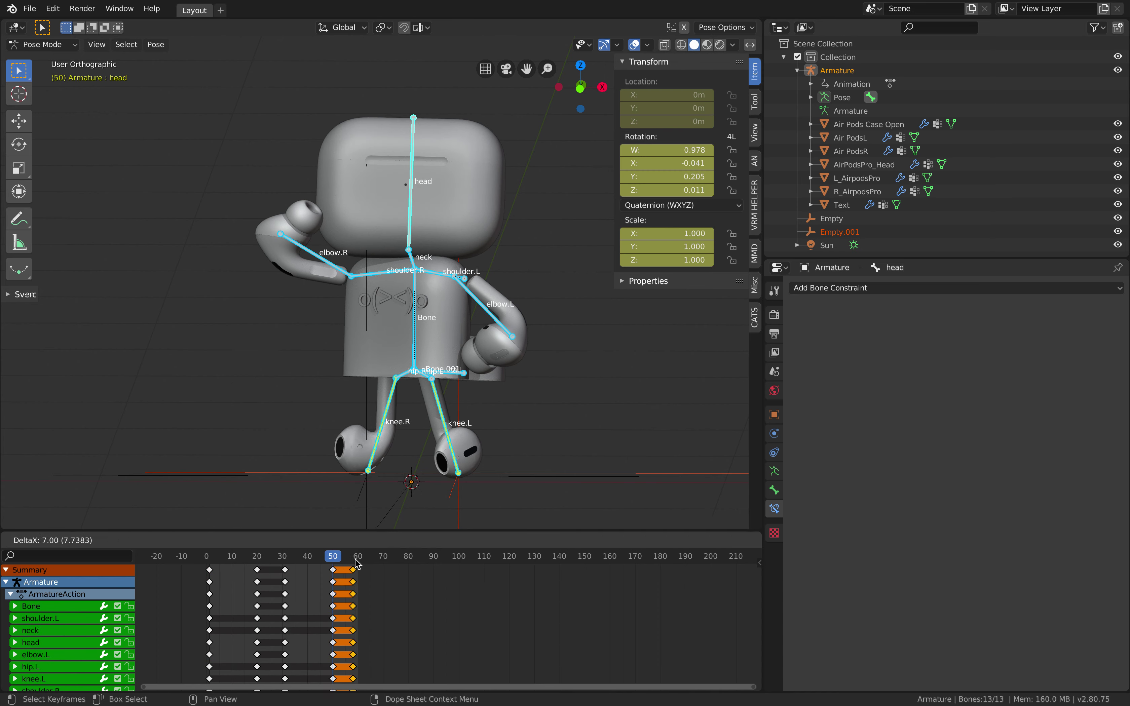
left_click(355, 564)
key("space")
left_click_drag(306, 564, 185, 566)
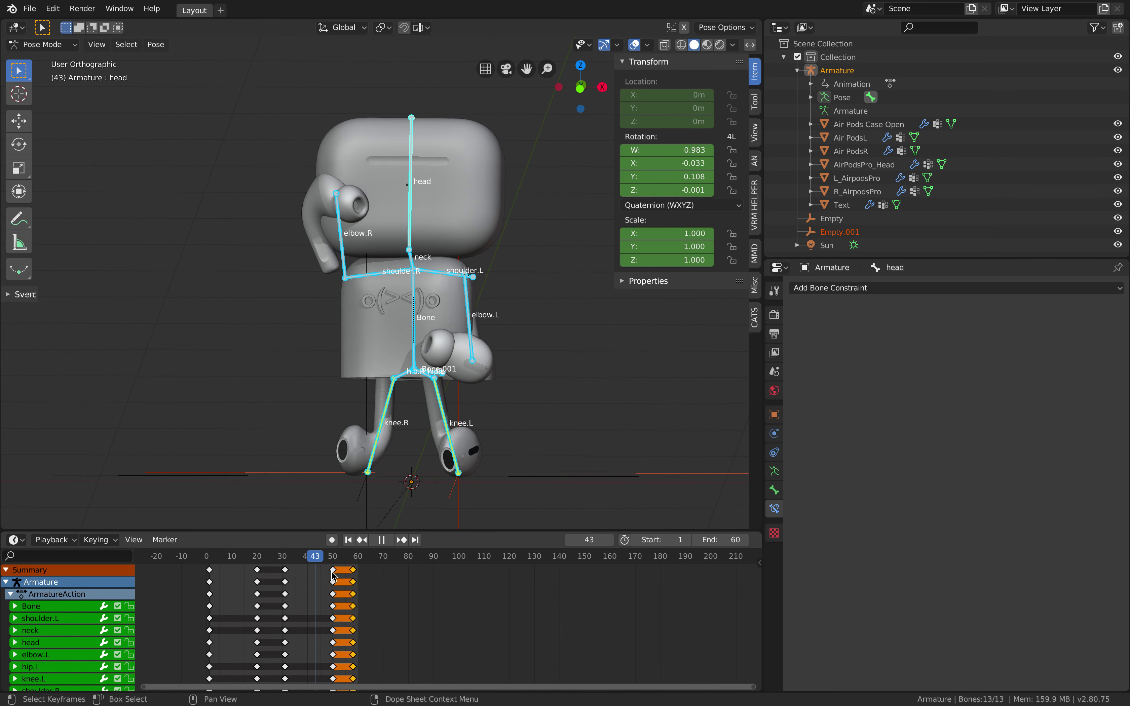
key("ctrl+s")
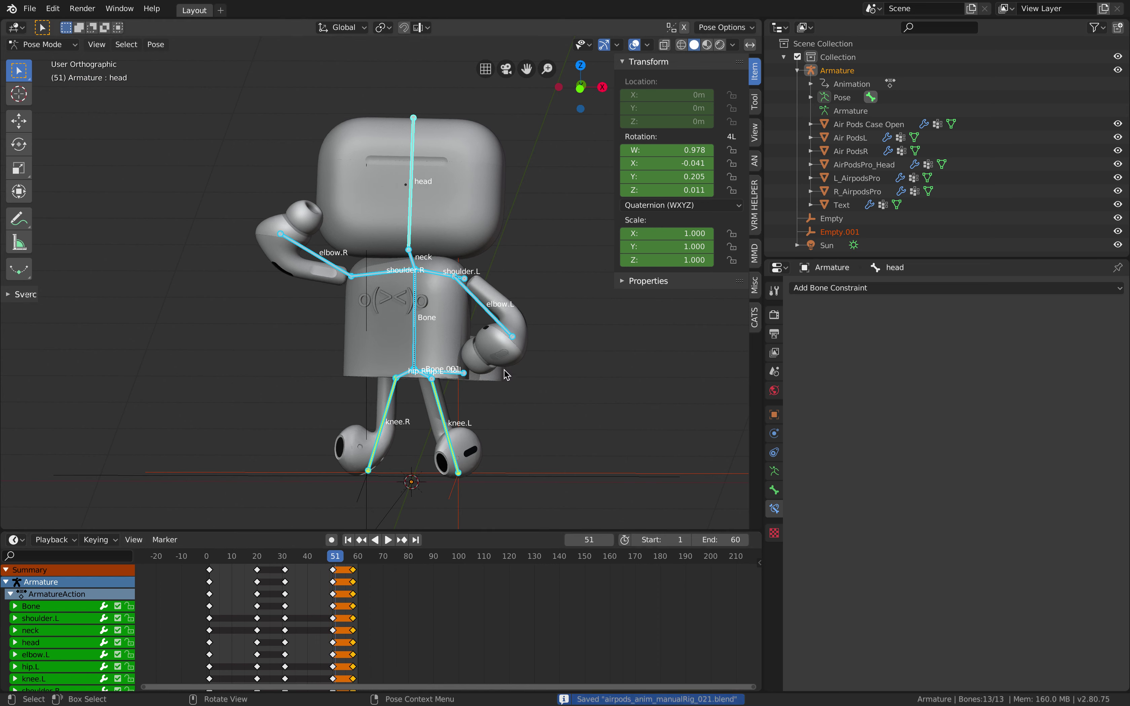
key("alt+a")
left_click(485, 306)
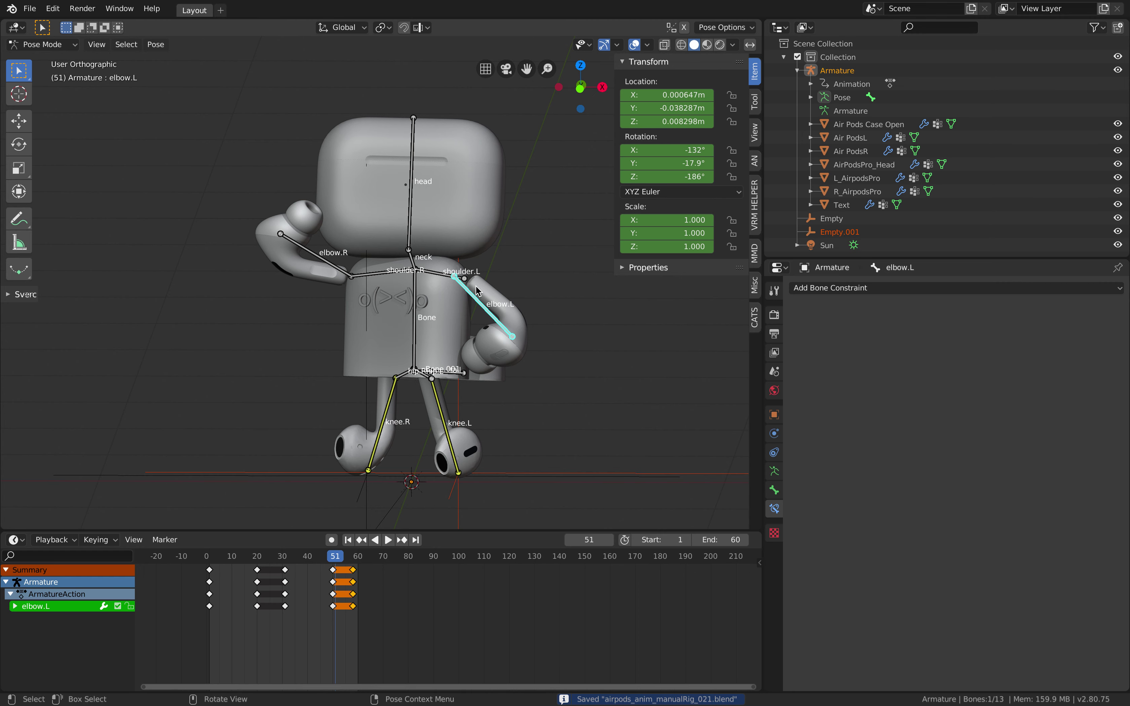
scroll(477, 290, "up", 2)
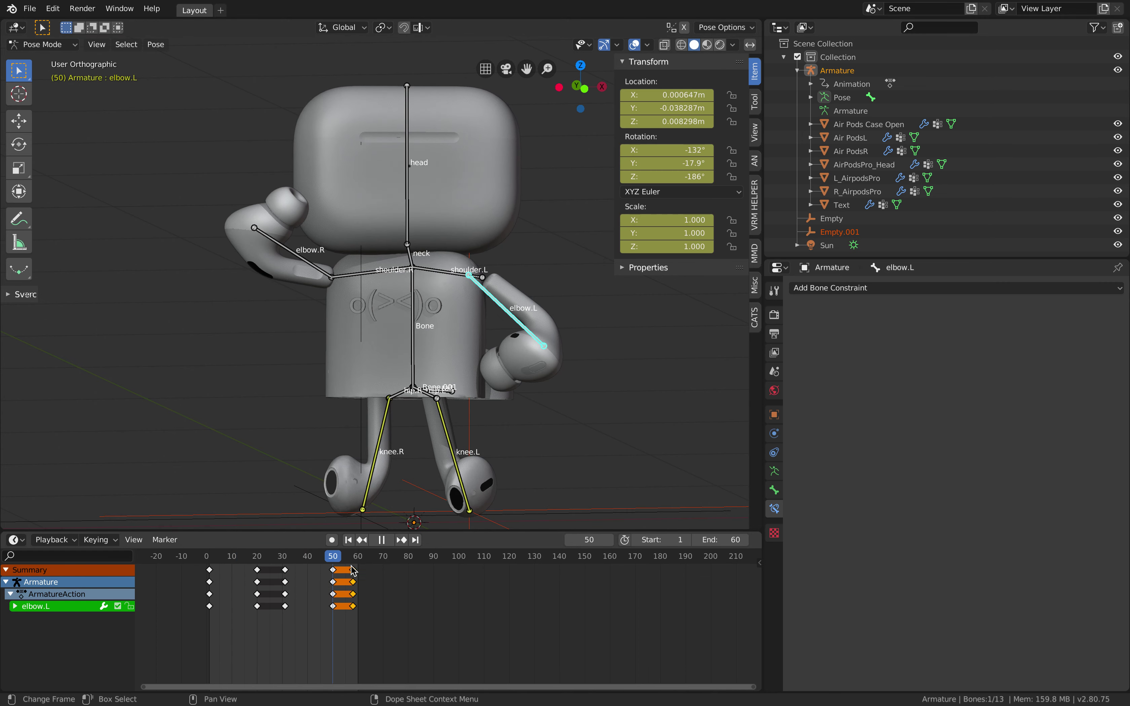
key("space")
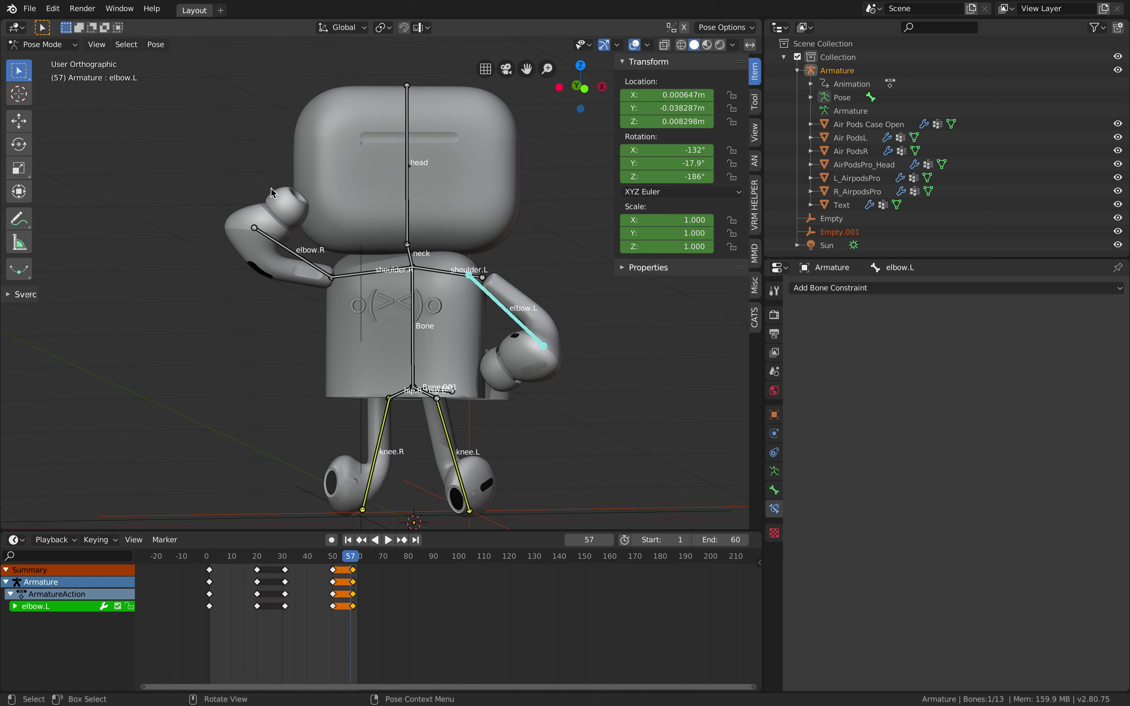
left_click(381, 270)
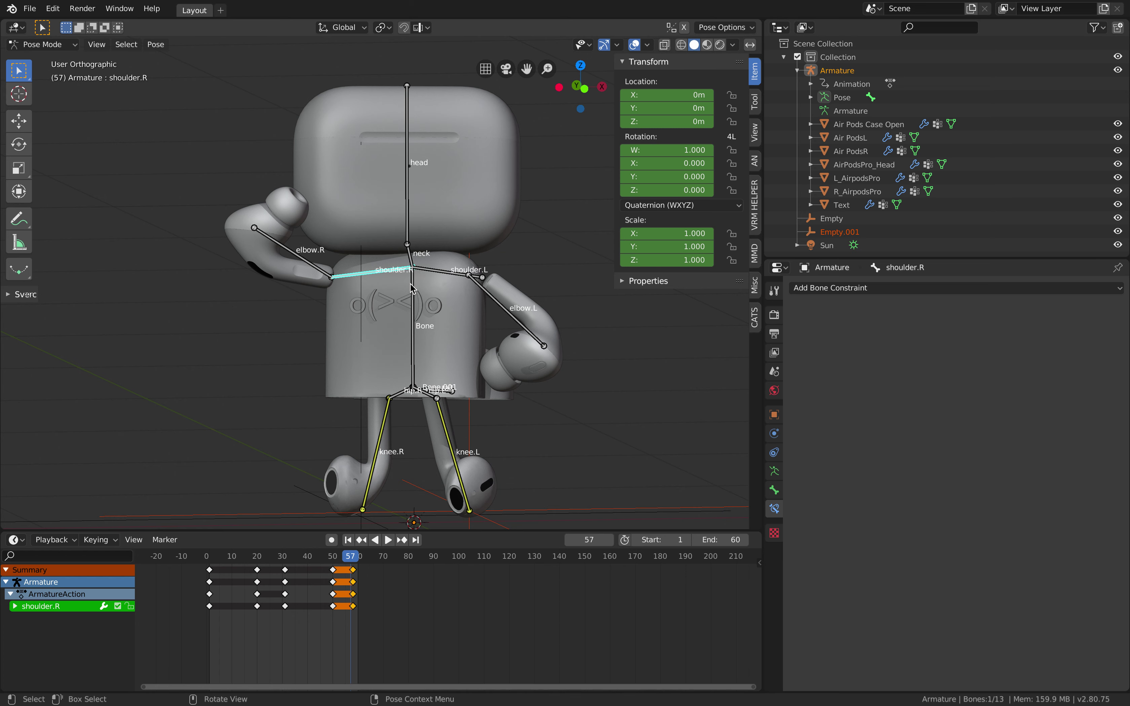
key("g")
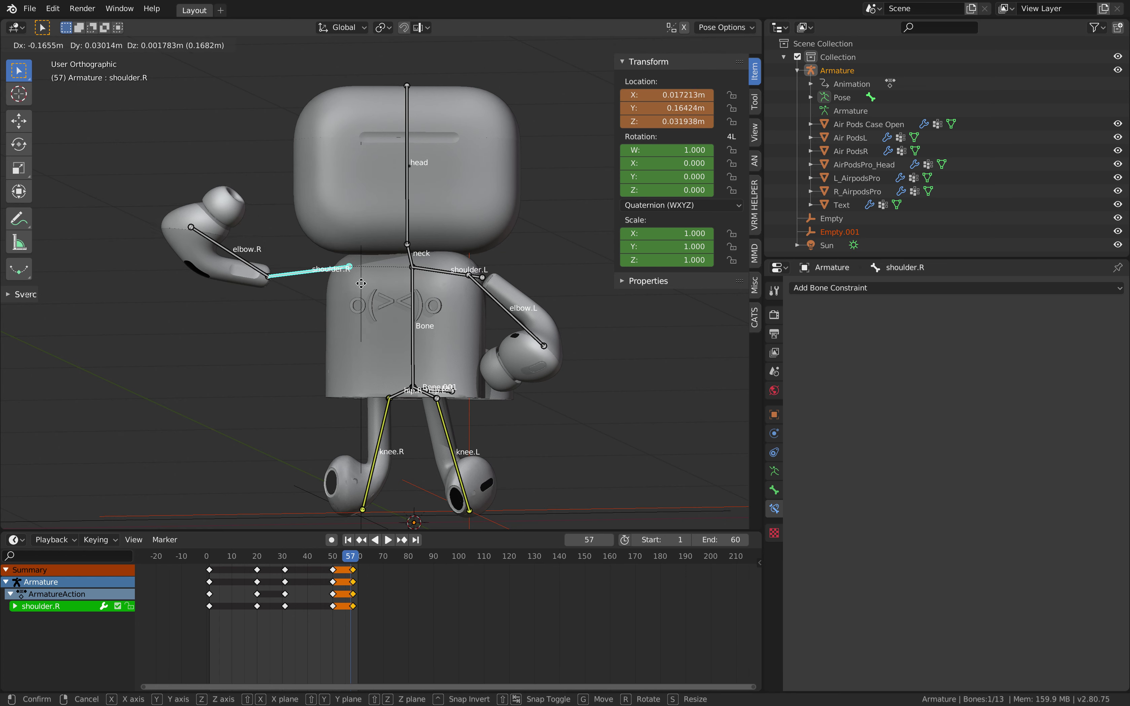
left_click(373, 290)
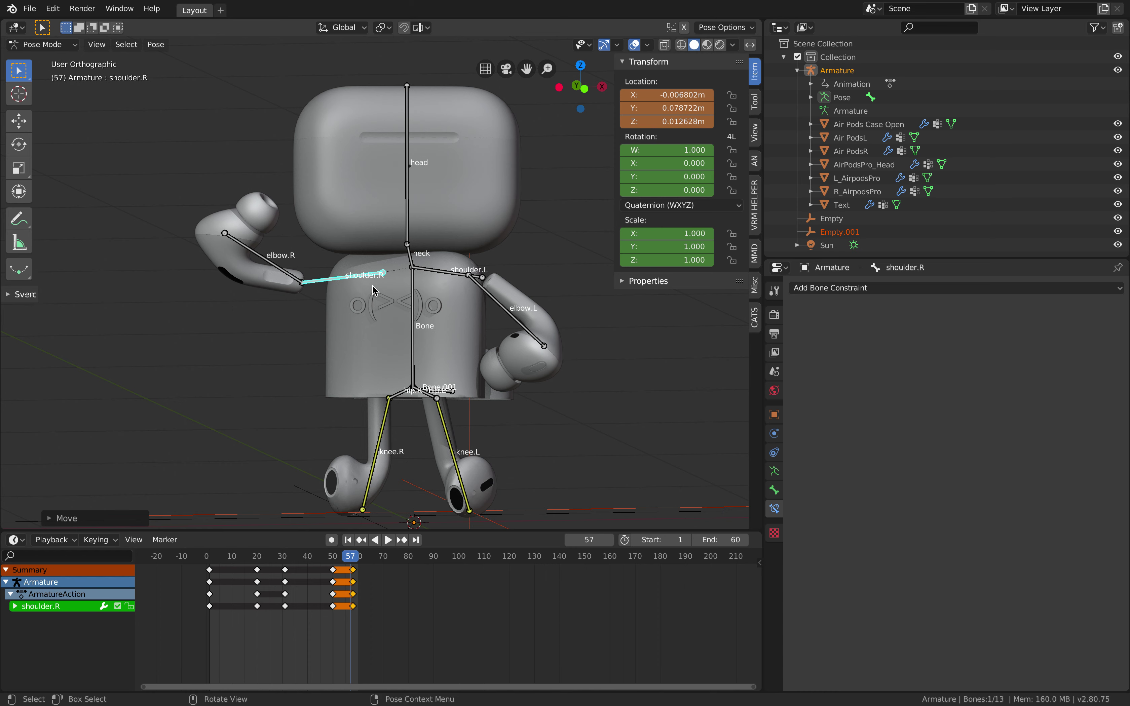
key("alt+g")
left_click(424, 250)
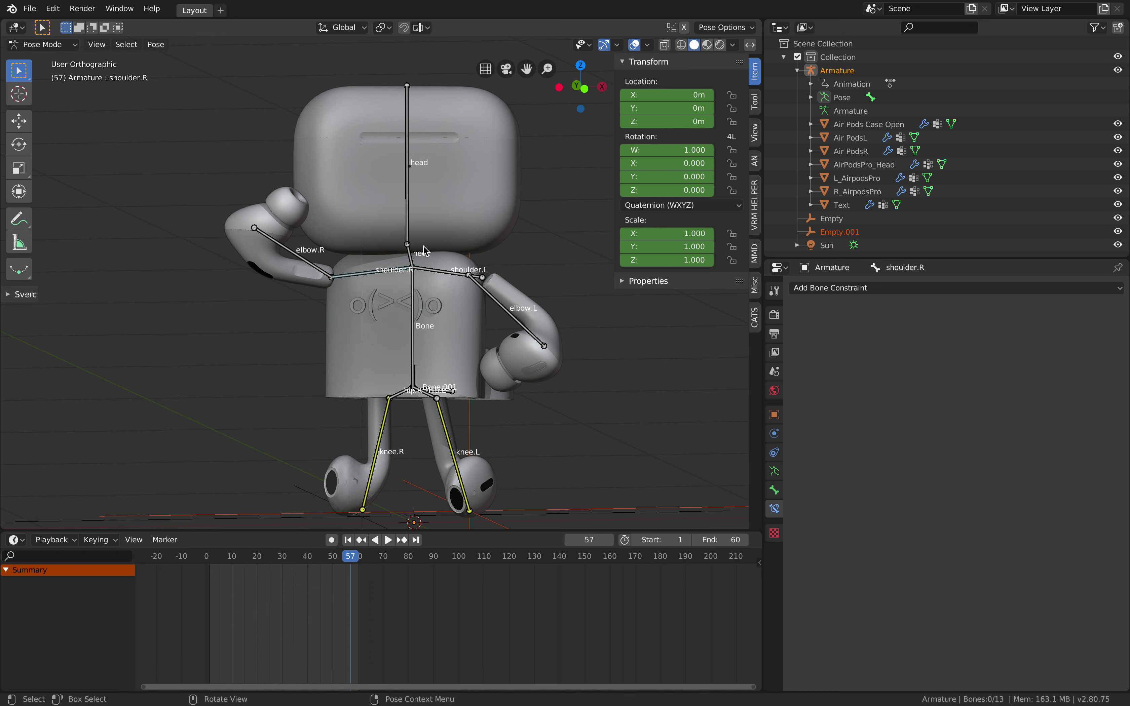
left_click(409, 253)
key("r")
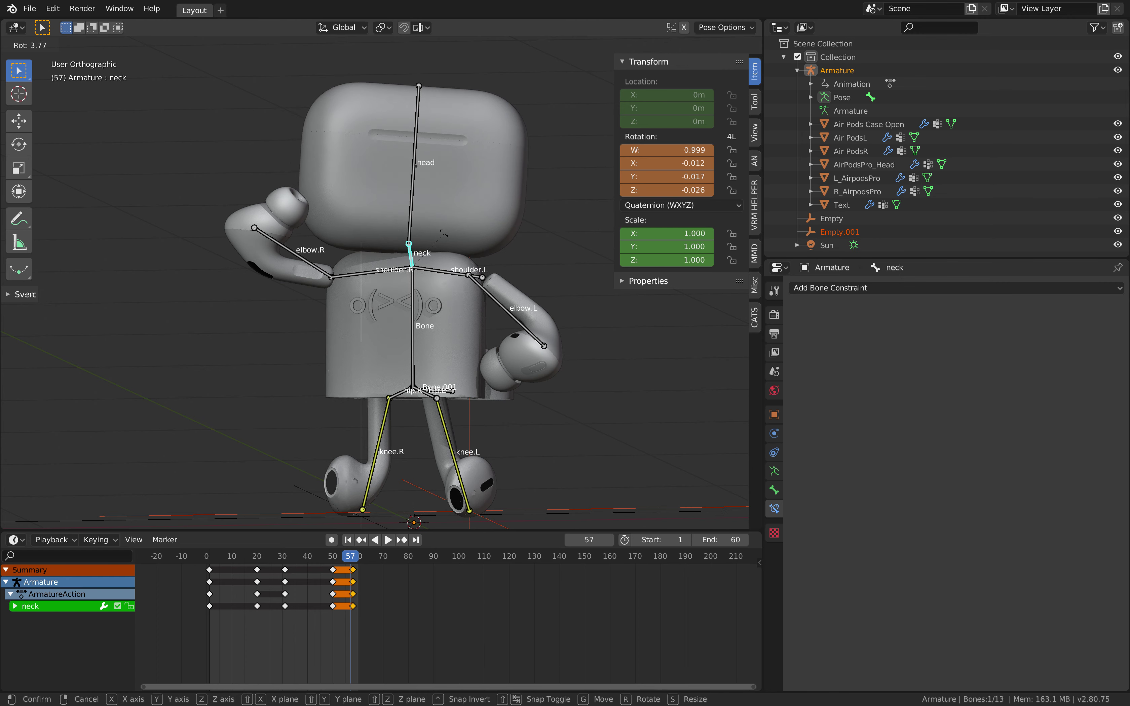
key("Escape")
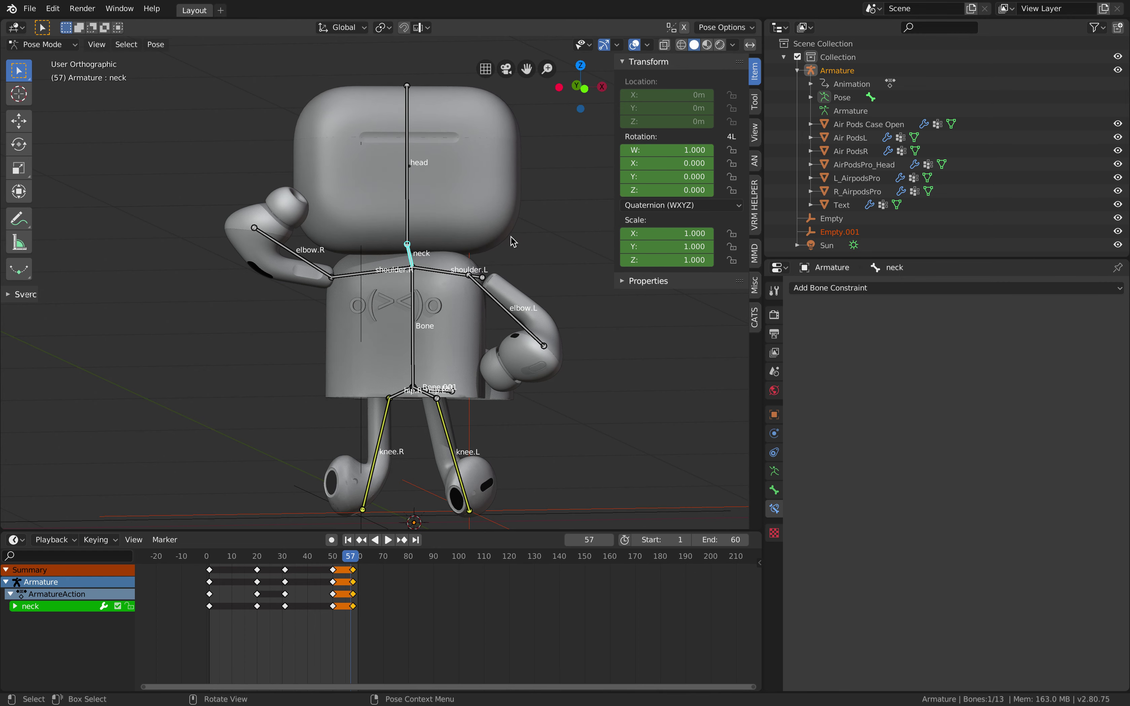
key("alt+a")
key("a")
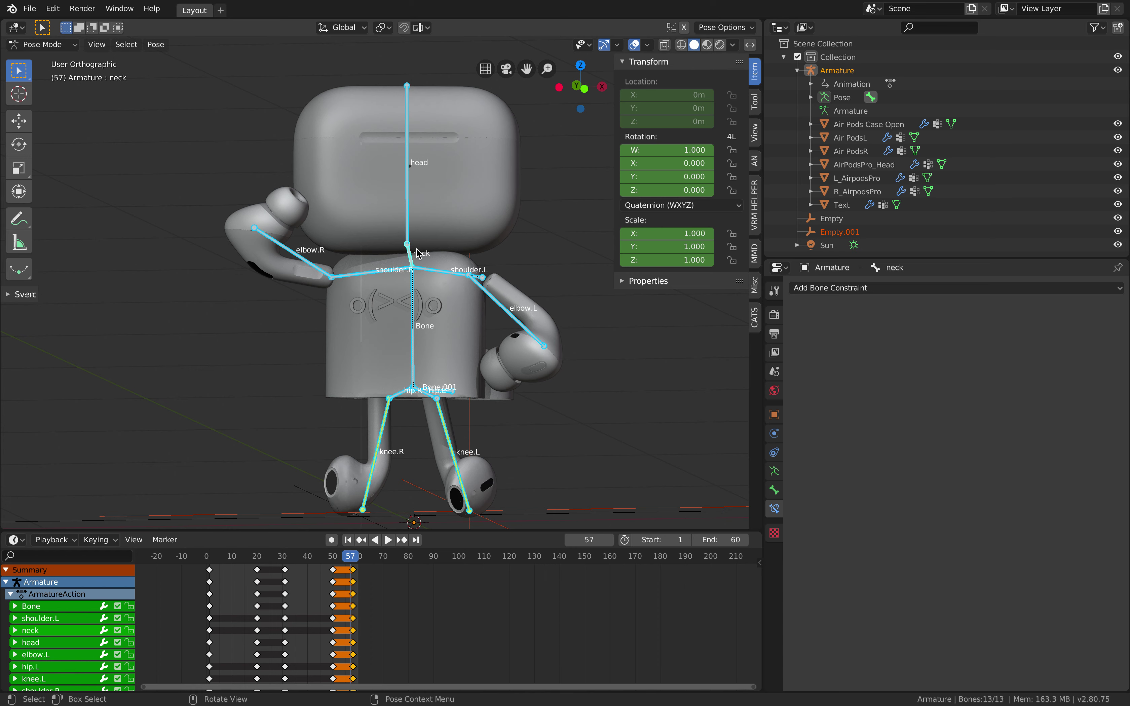
key("alt+a")
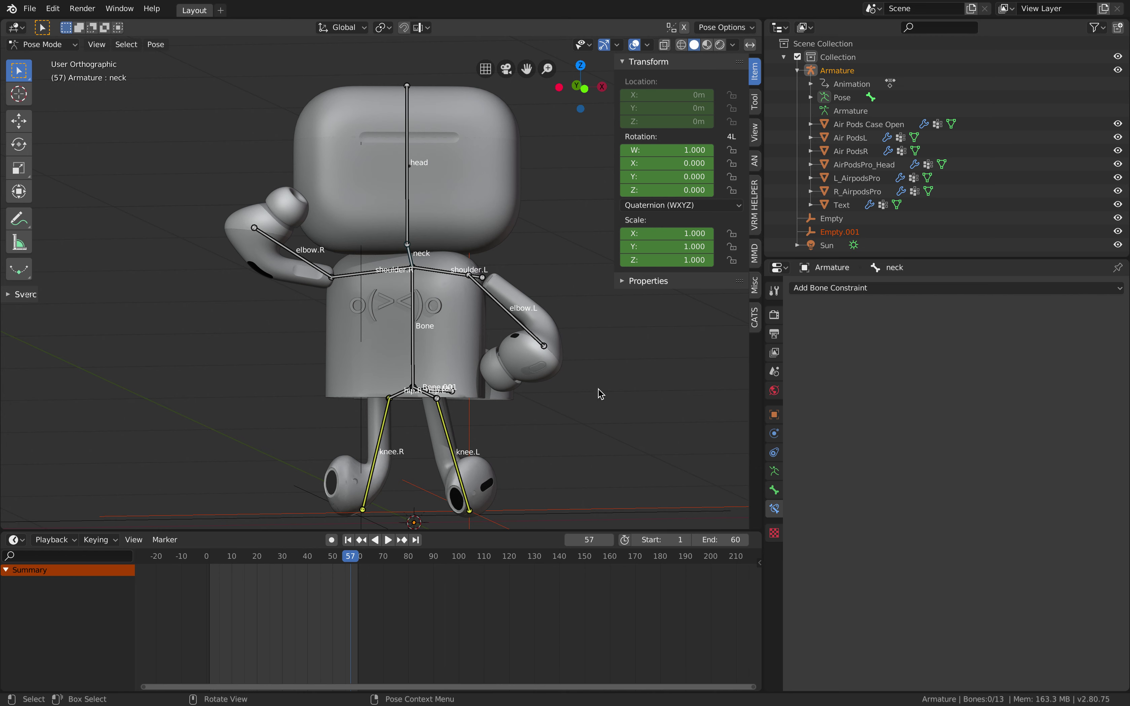
scroll(467, 376, "down", 4, "ctrl")
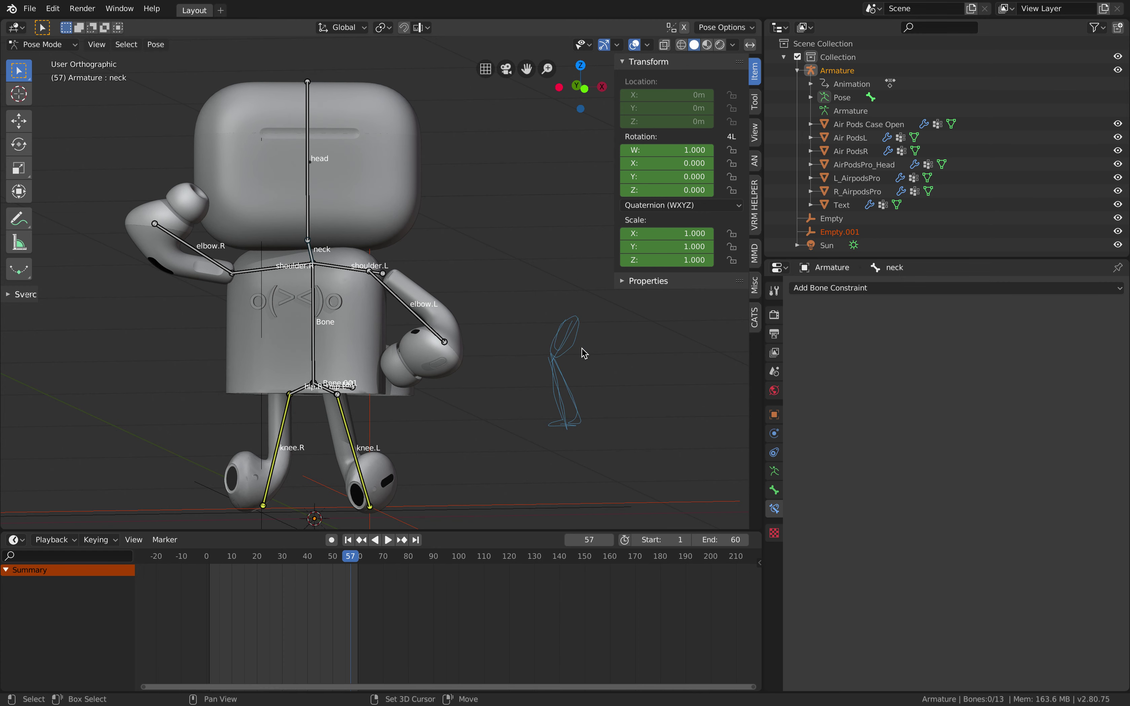
middle_click_drag(589, 353, 624, 347, "shift")
- Switch to Object Mode and save airpods_anim_manualRig_021.blend
left_click(37, 45)
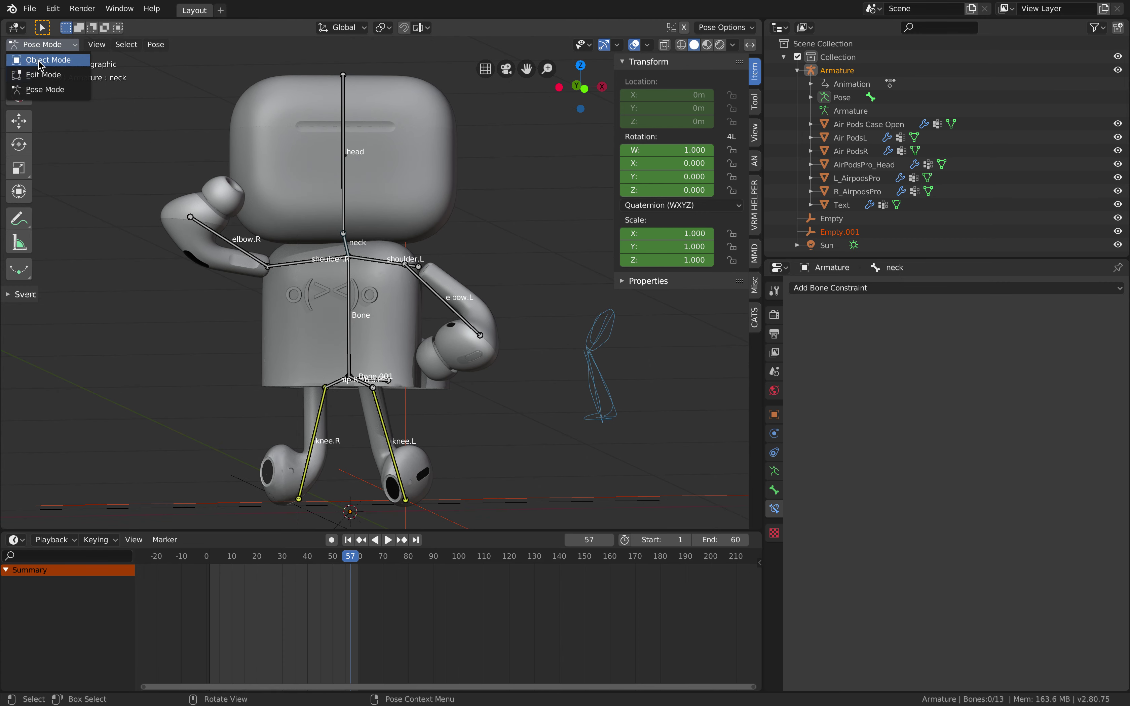
left_click(38, 61)
key("ctrl+s")
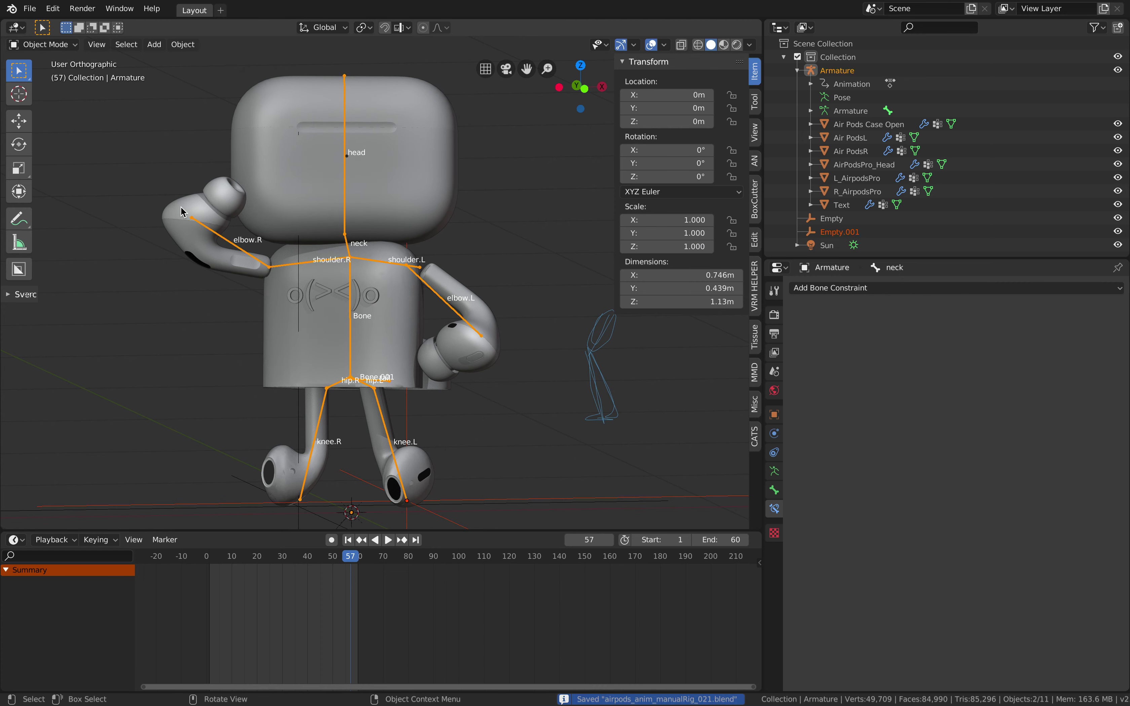
- Play through the 60-frame dance, then stop at frame 46 with the robot's armature selected
left_click(357, 262)
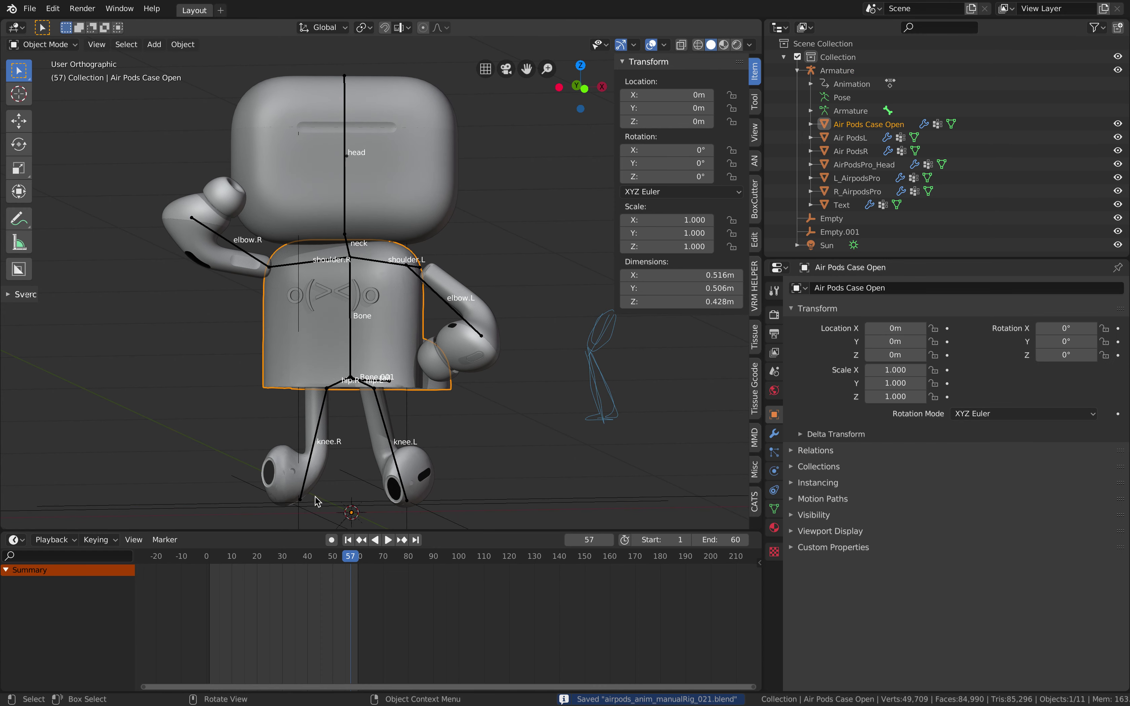
key("space")
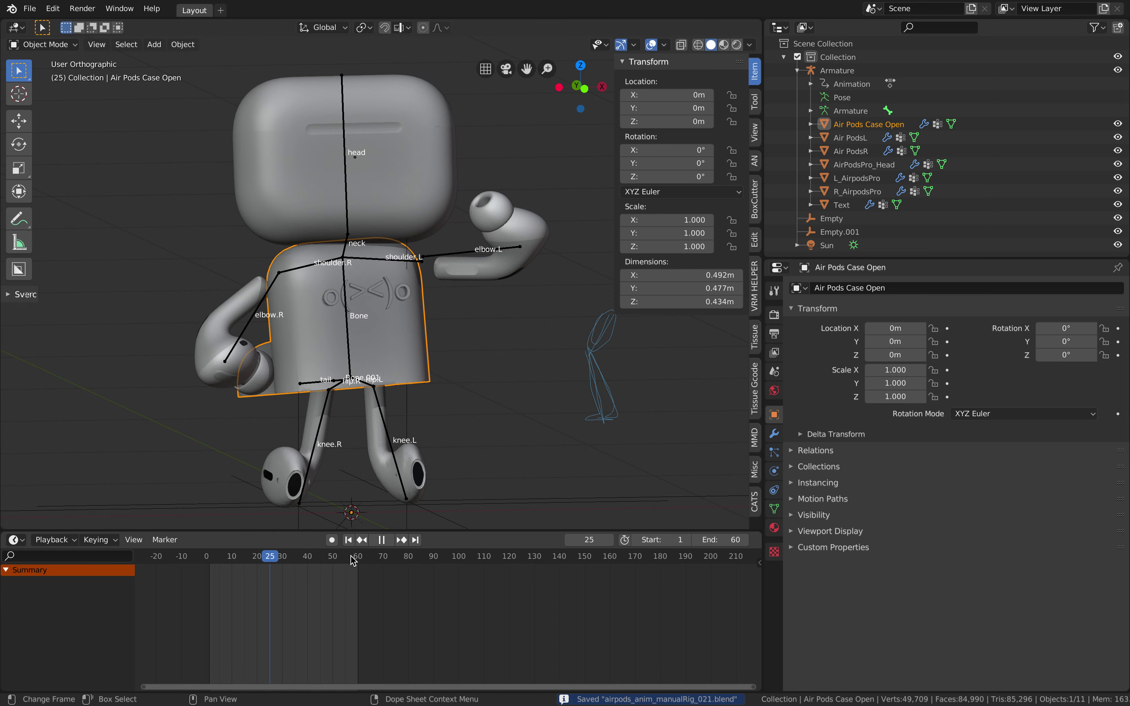
key("space")
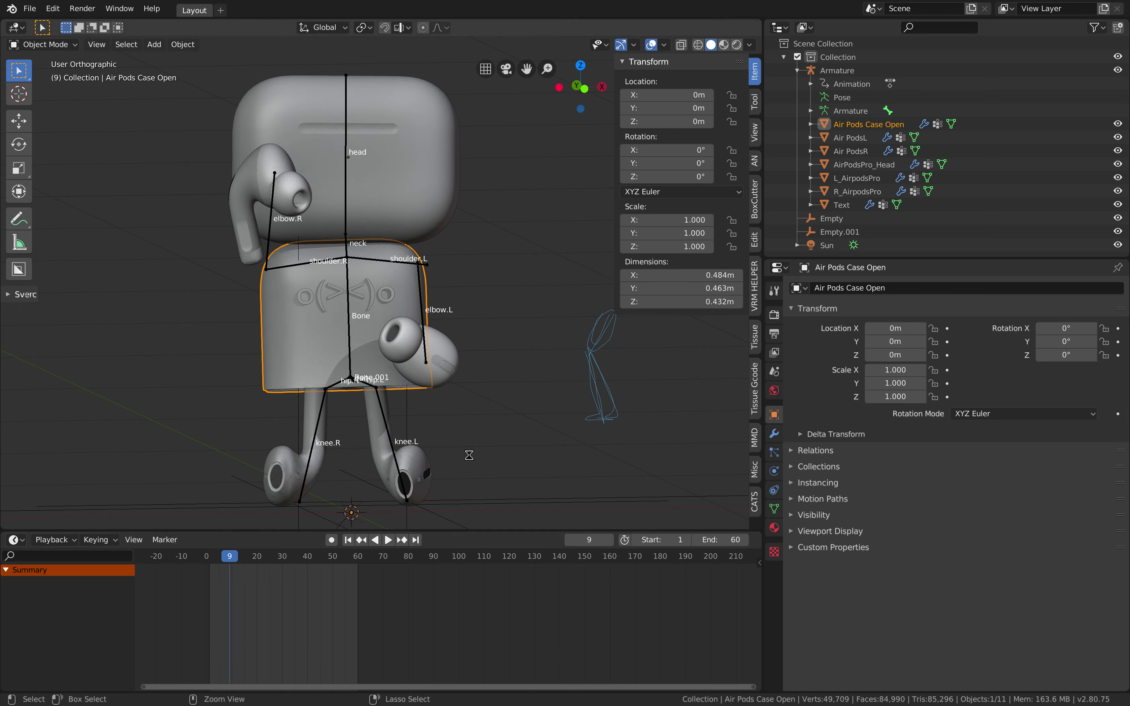
key("space")
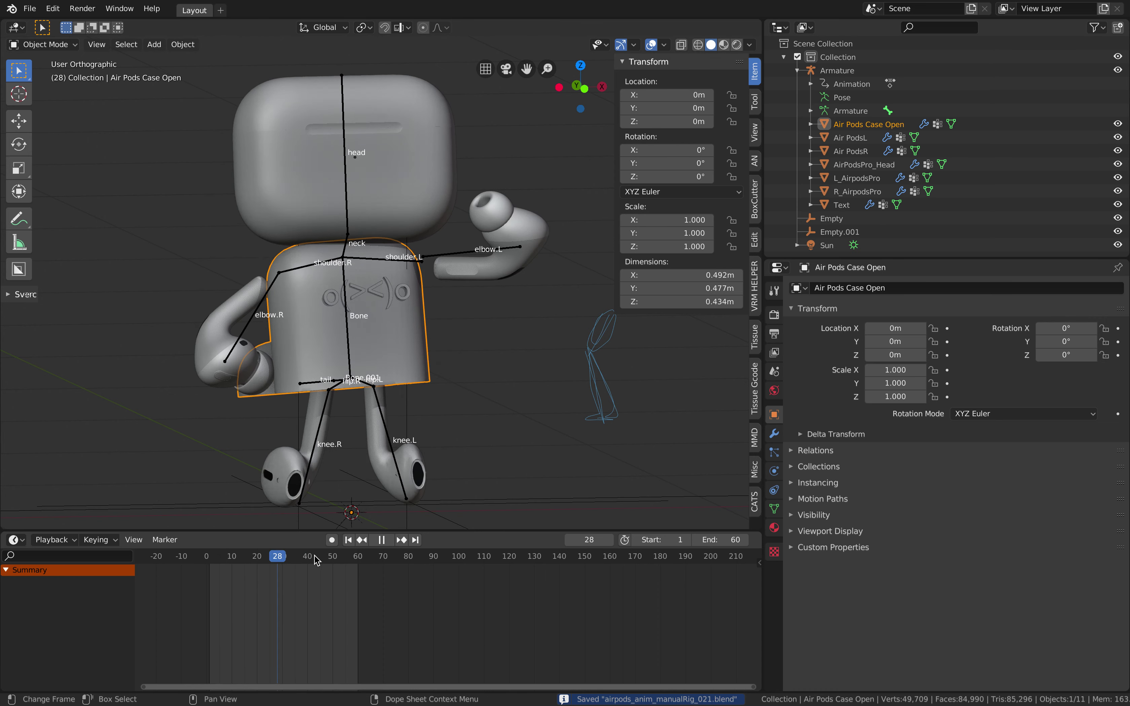
left_click(381, 541)
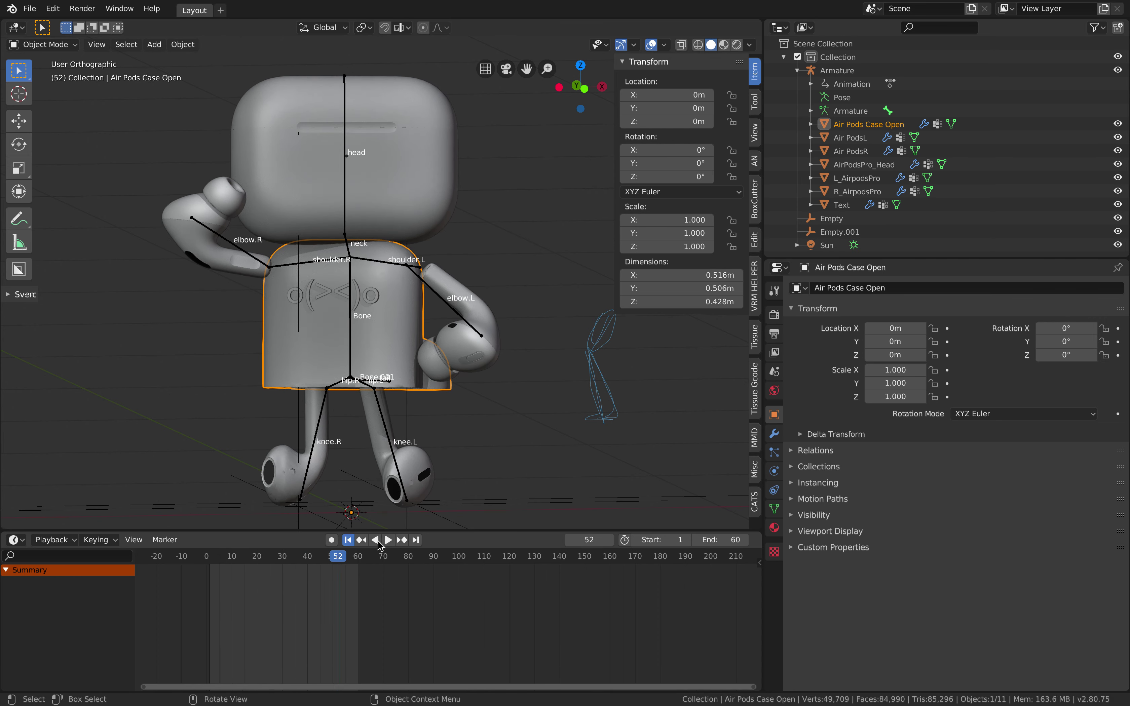
left_click(387, 541)
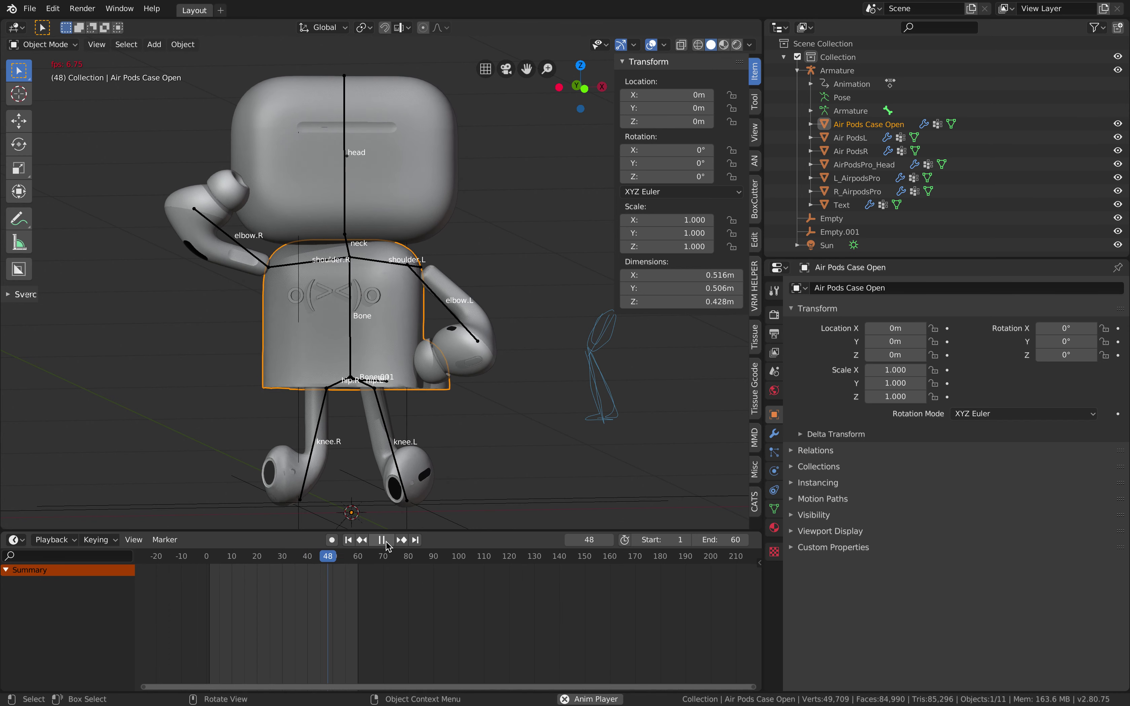
left_click(382, 540)
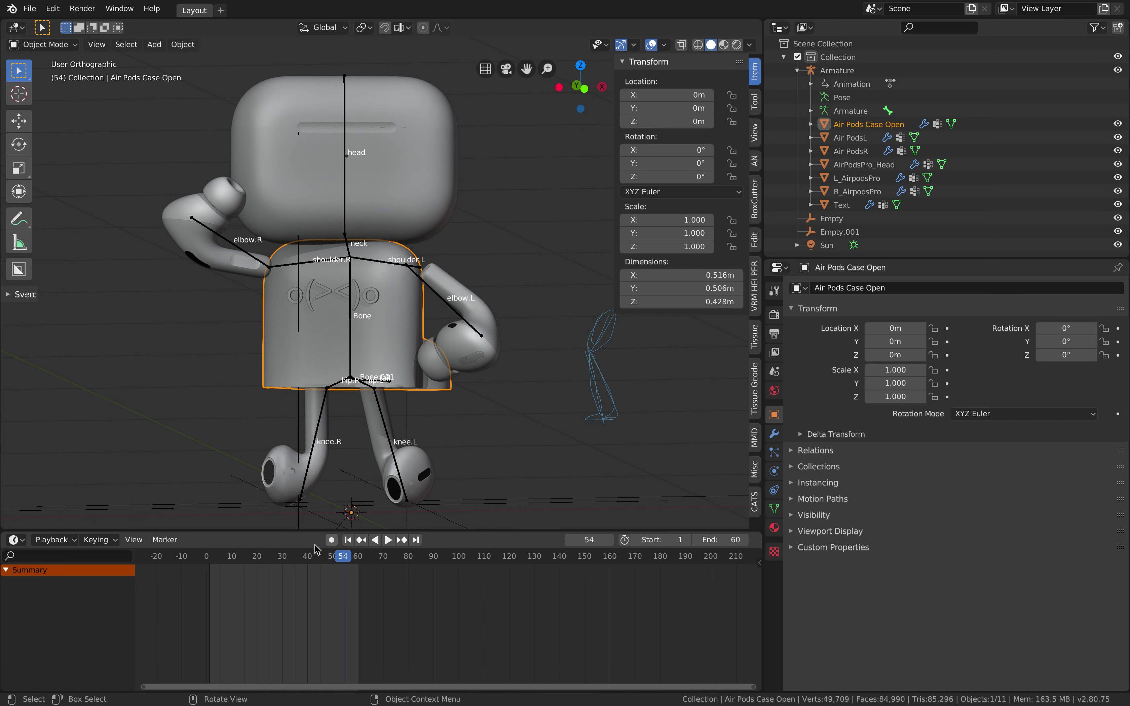
left_click_drag(316, 556, 322, 556)
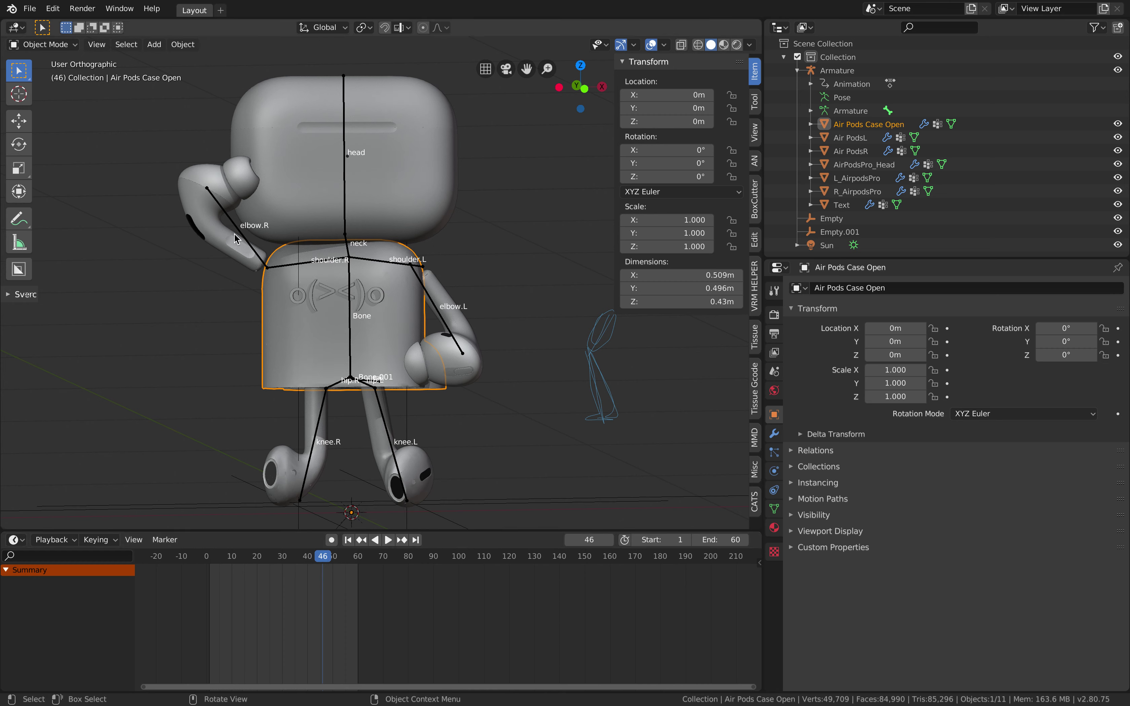
left_click(236, 236)
- In Pose Mode, rotate elbow.R at frame 46 and key LocRotScale on every bone
left_click(46, 44)
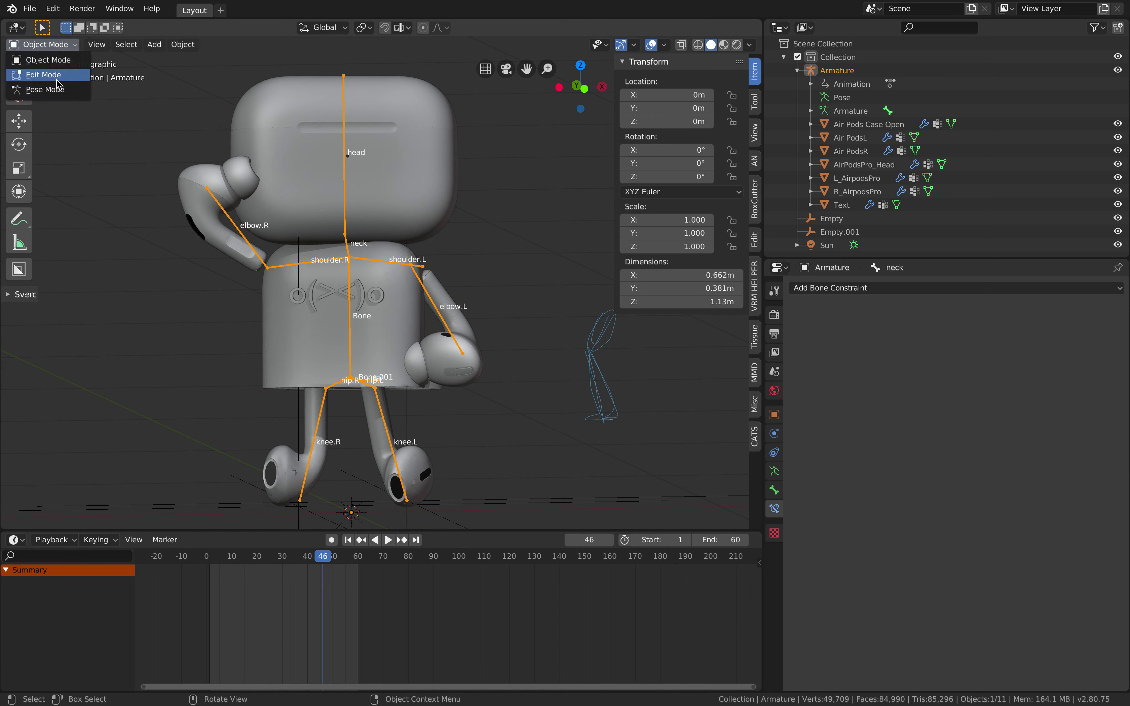
left_click(47, 96)
left_click(243, 235)
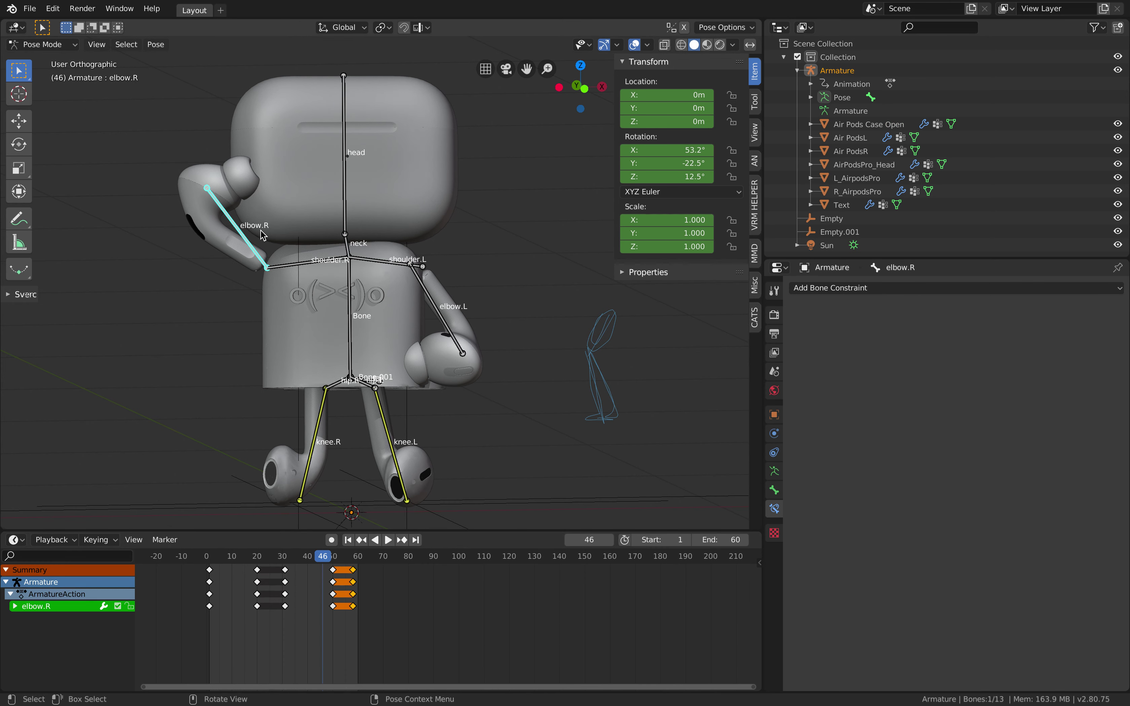
key("r")
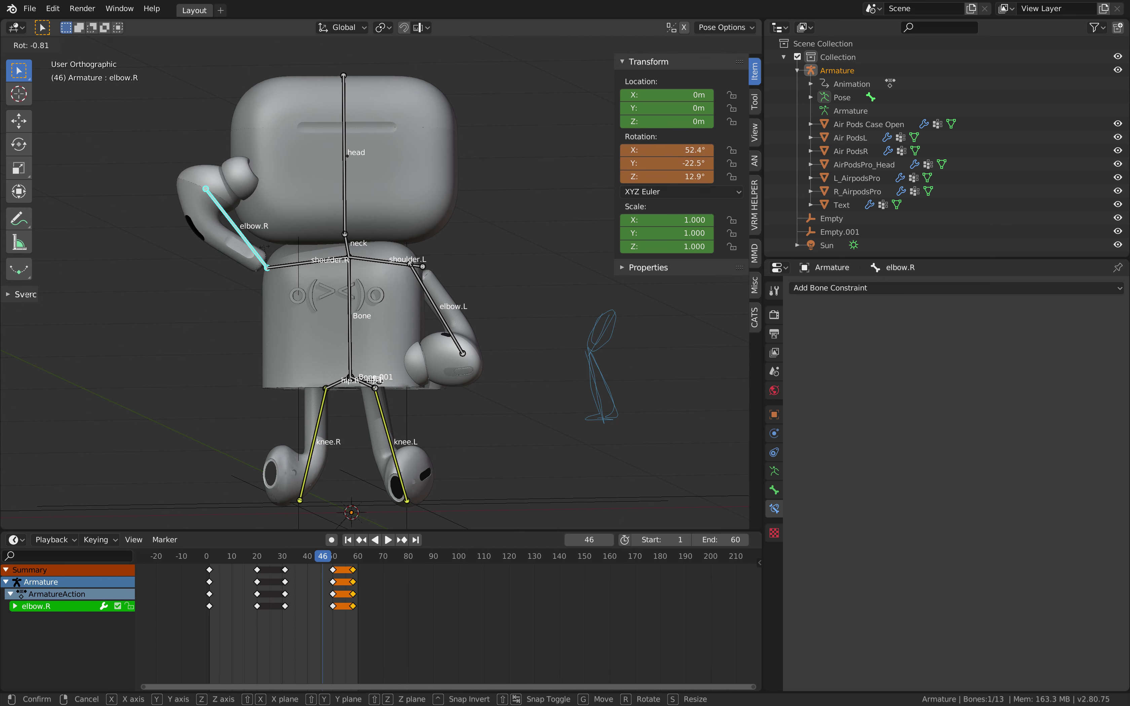
key("Return")
key("r")
key("r")
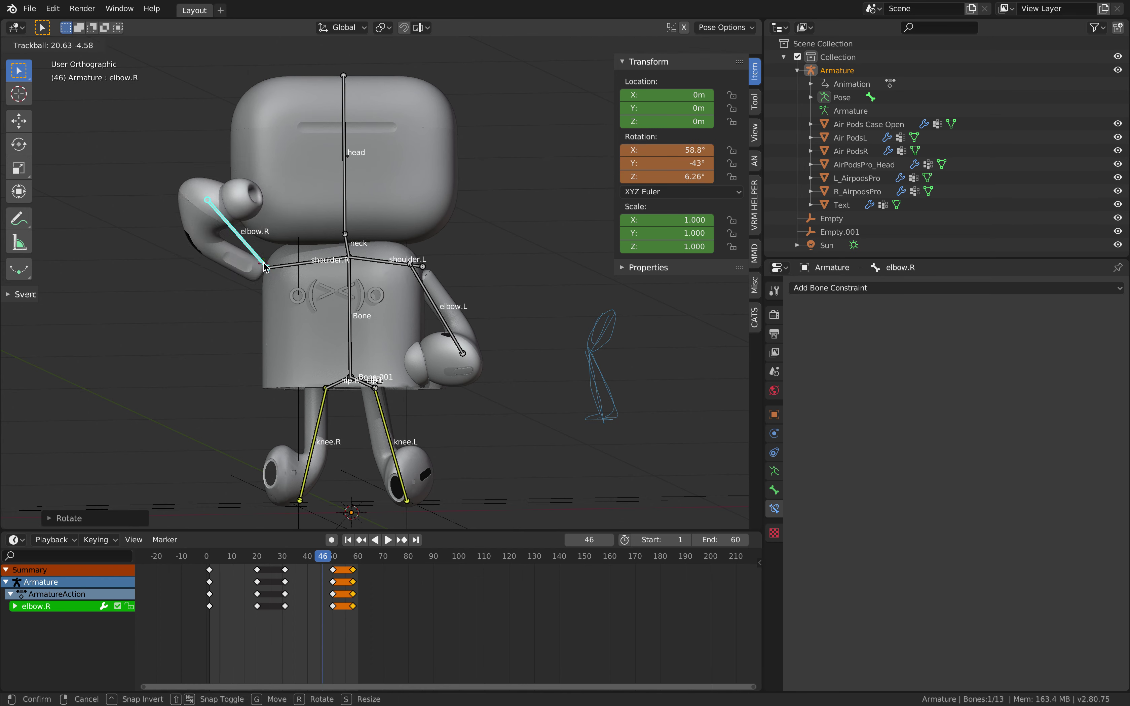
key("Return")
key("a")
key("i")
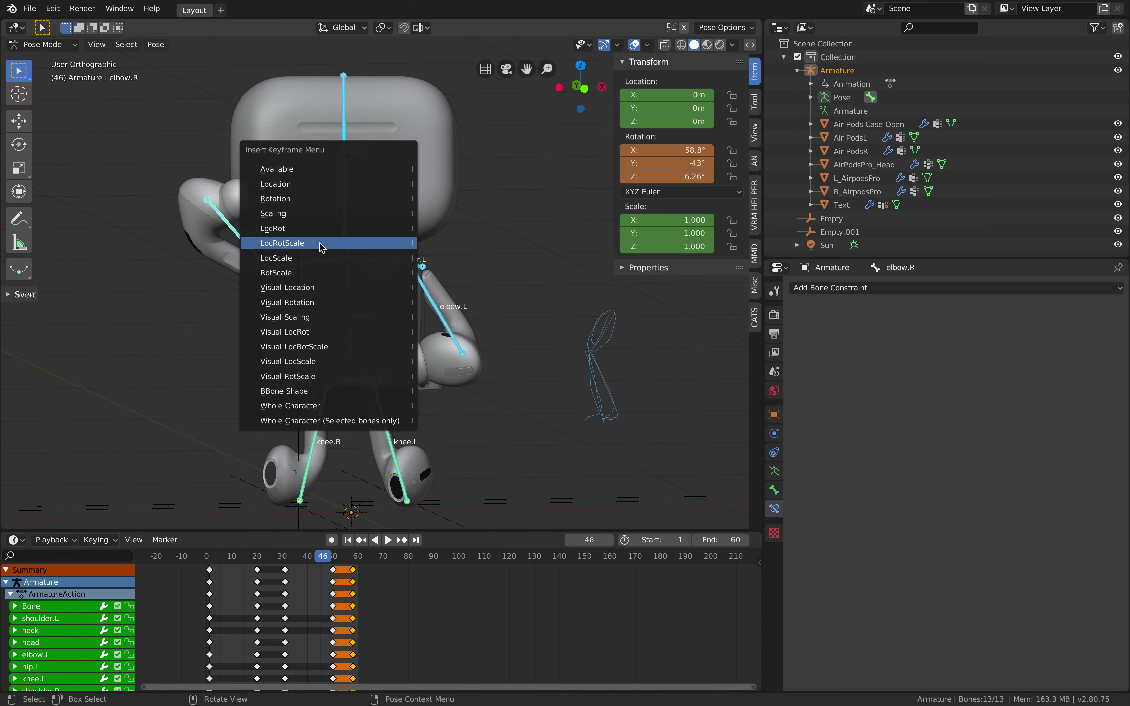
left_click(321, 245)
key("space")
- Go to frame 8 and rotate elbow.R into a new angle
left_click(235, 557)
left_click_drag(235, 560, 228, 561)
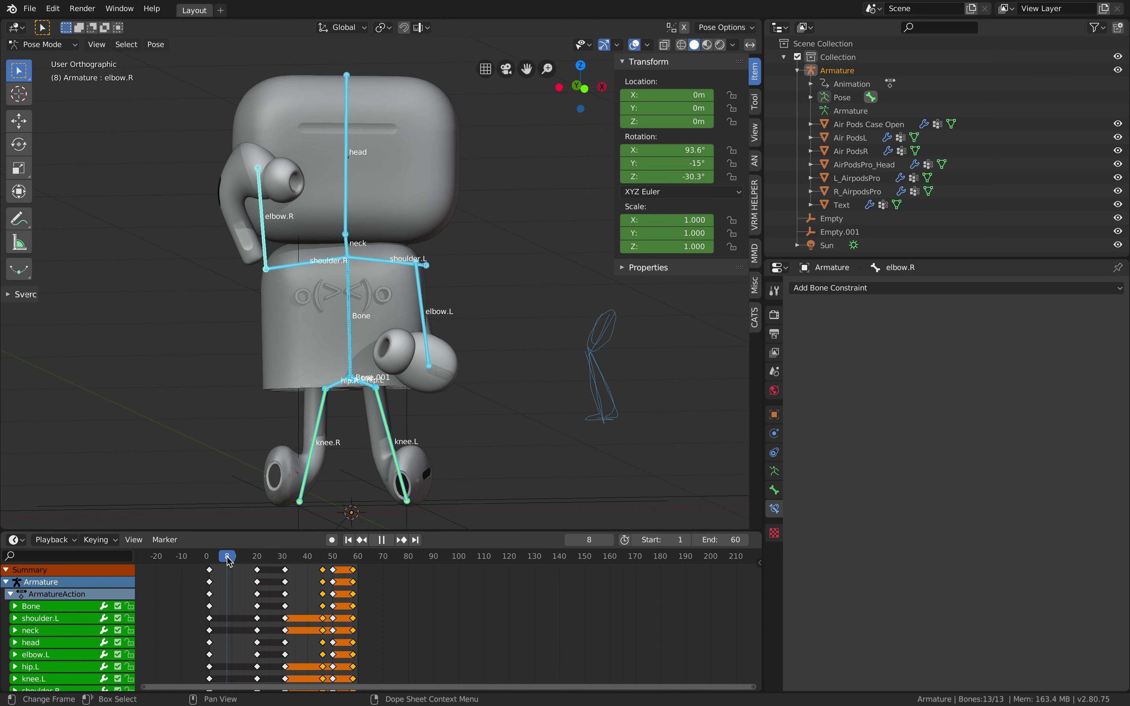
left_click(226, 563)
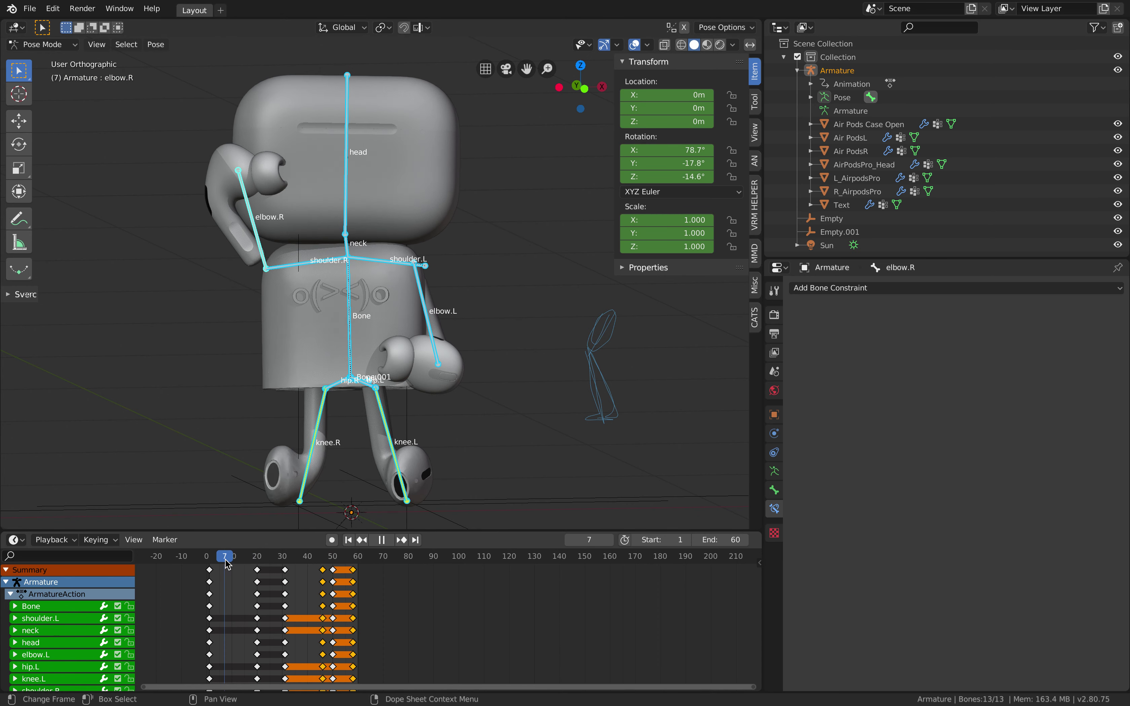
left_click_drag(226, 563, 227, 563)
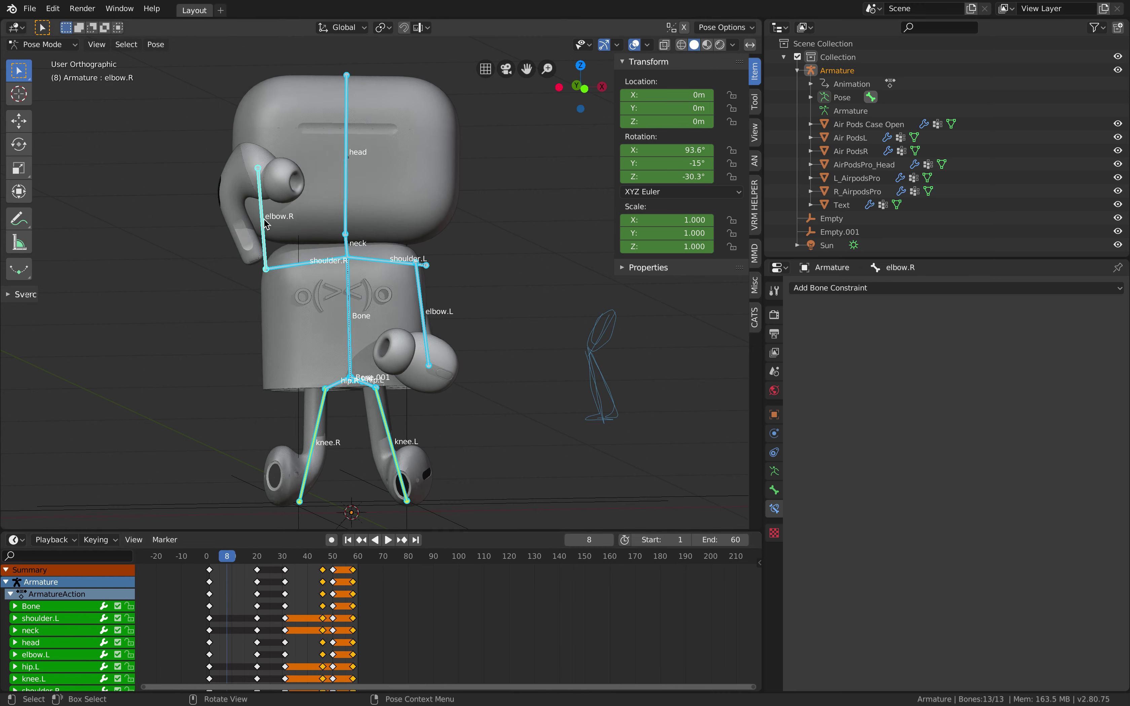
key("r")
key("r")
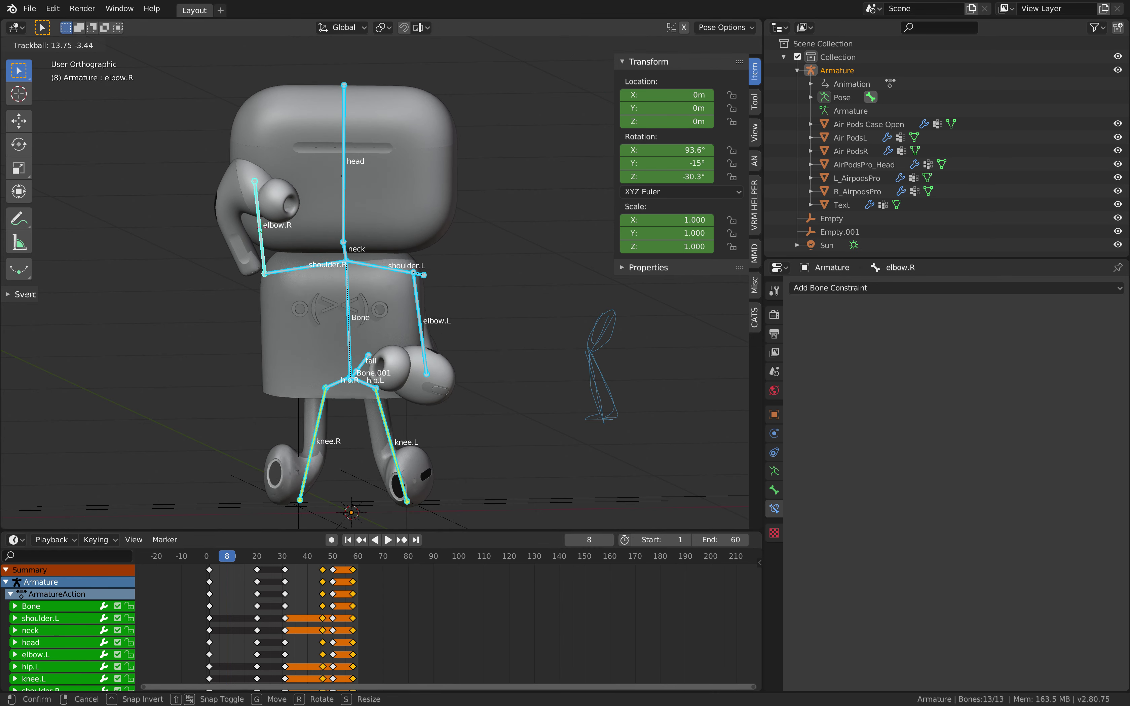
key("Escape")
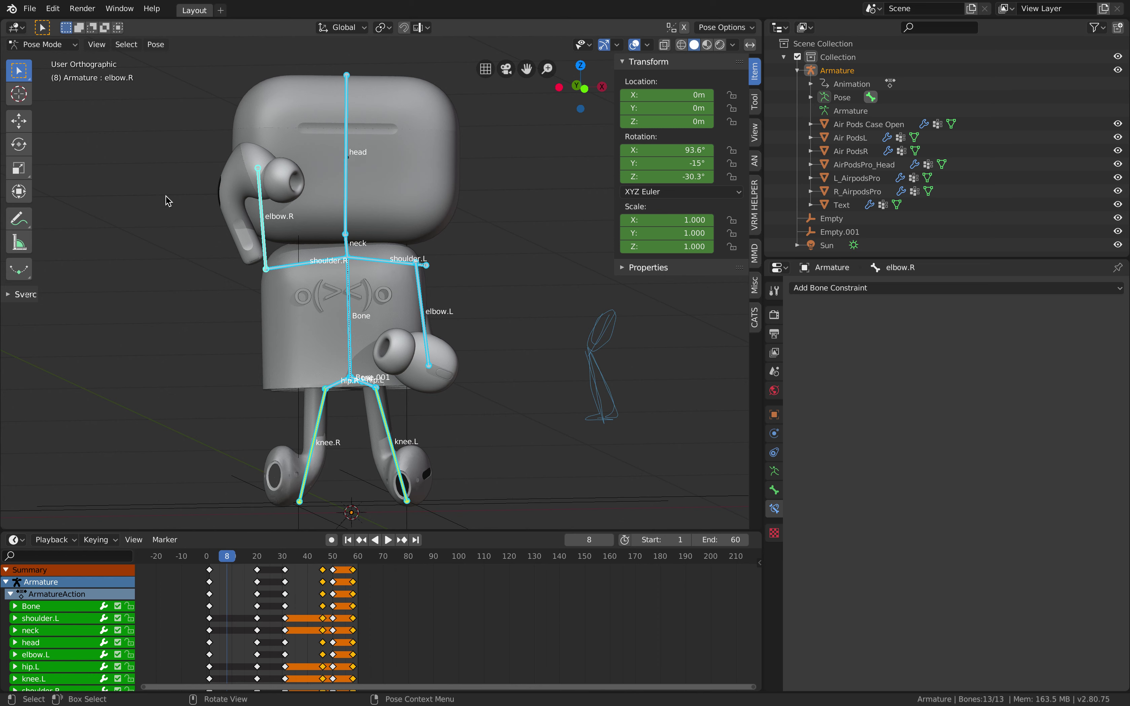
key("alt+a")
left_click(275, 217)
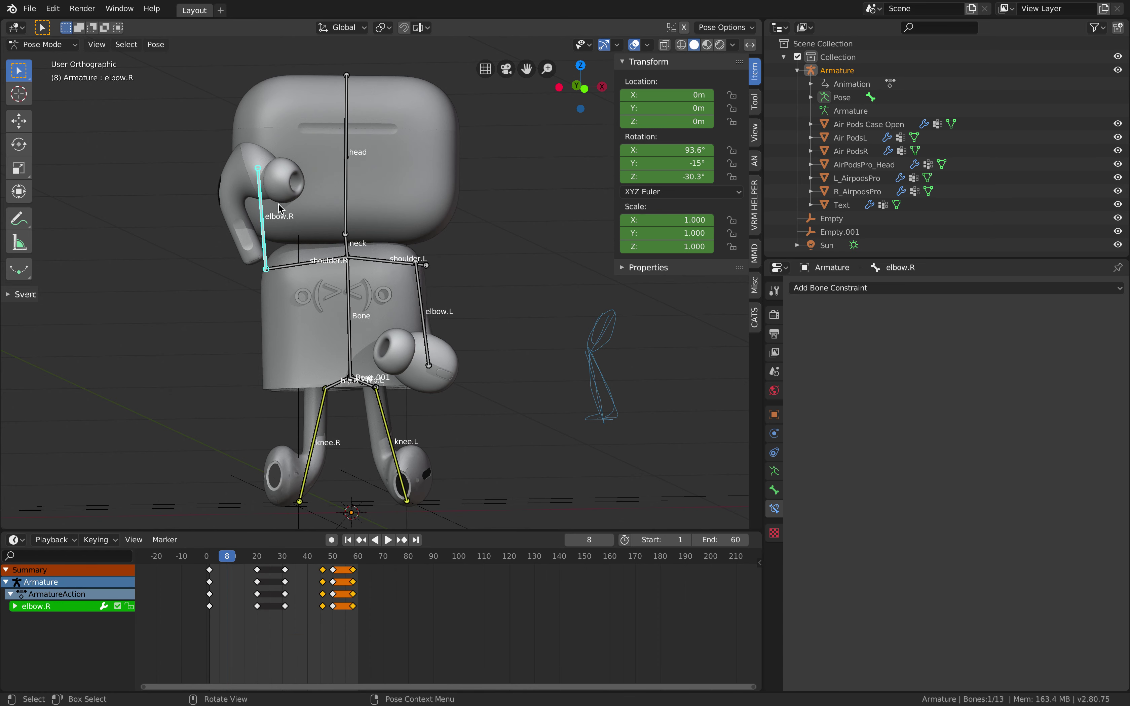
key("r")
key("r")
key("Return")
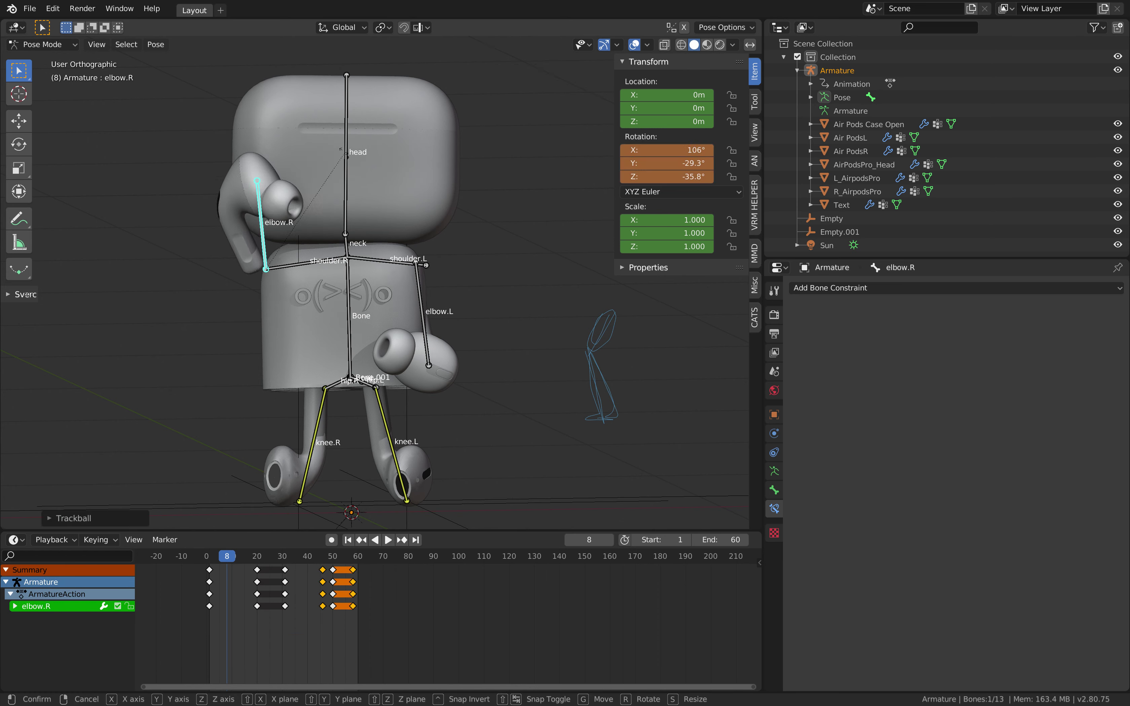
key("r")
key("r")
key("Return")
key("r")
key("r")
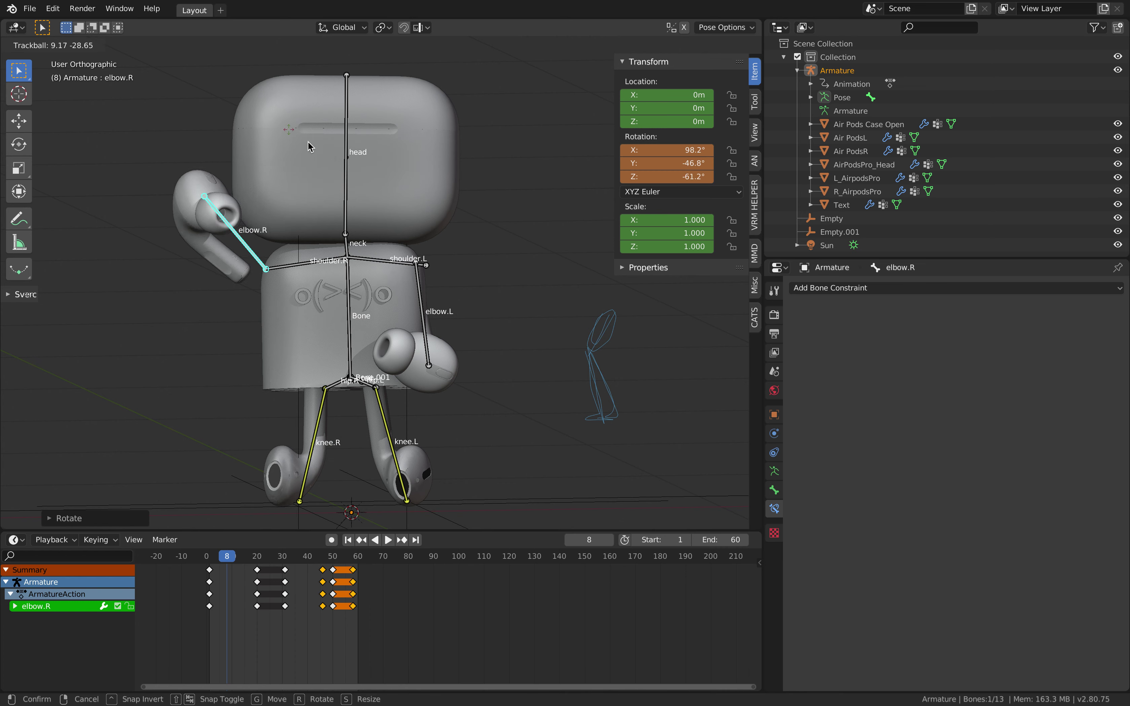
key("Return")
- Refine elbow.R to X 103°, Y −63.1°, Z −61.7° and key all bones at frame 8
key("g")
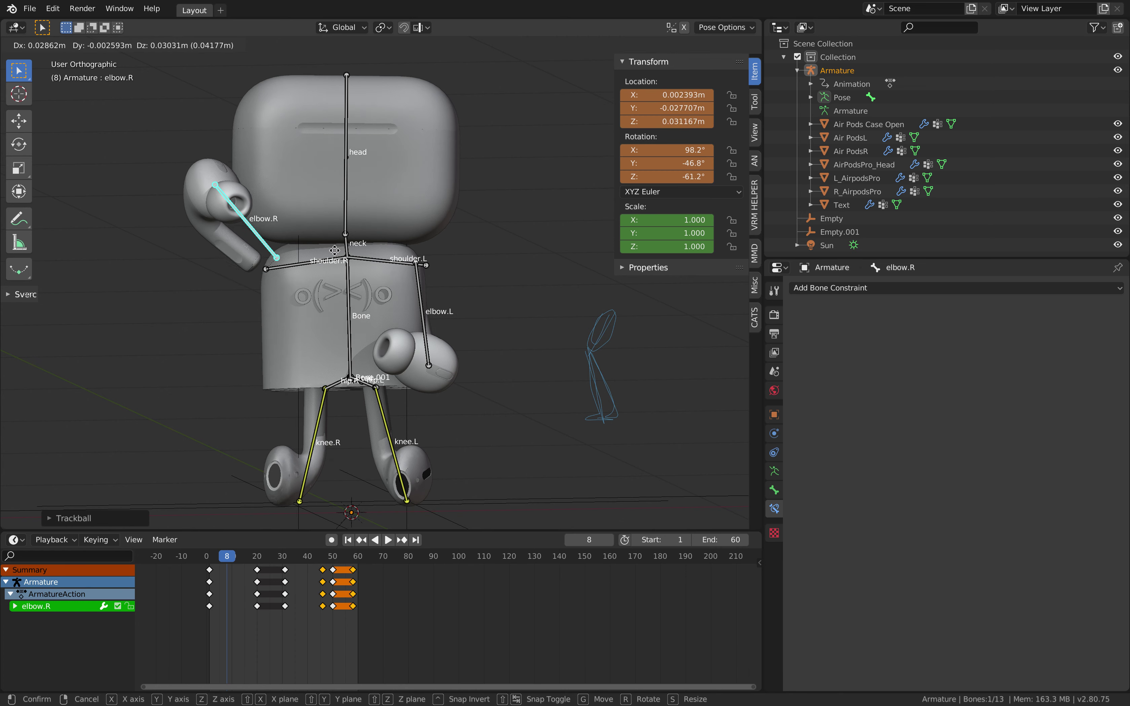
key("Return")
key("r")
key("r")
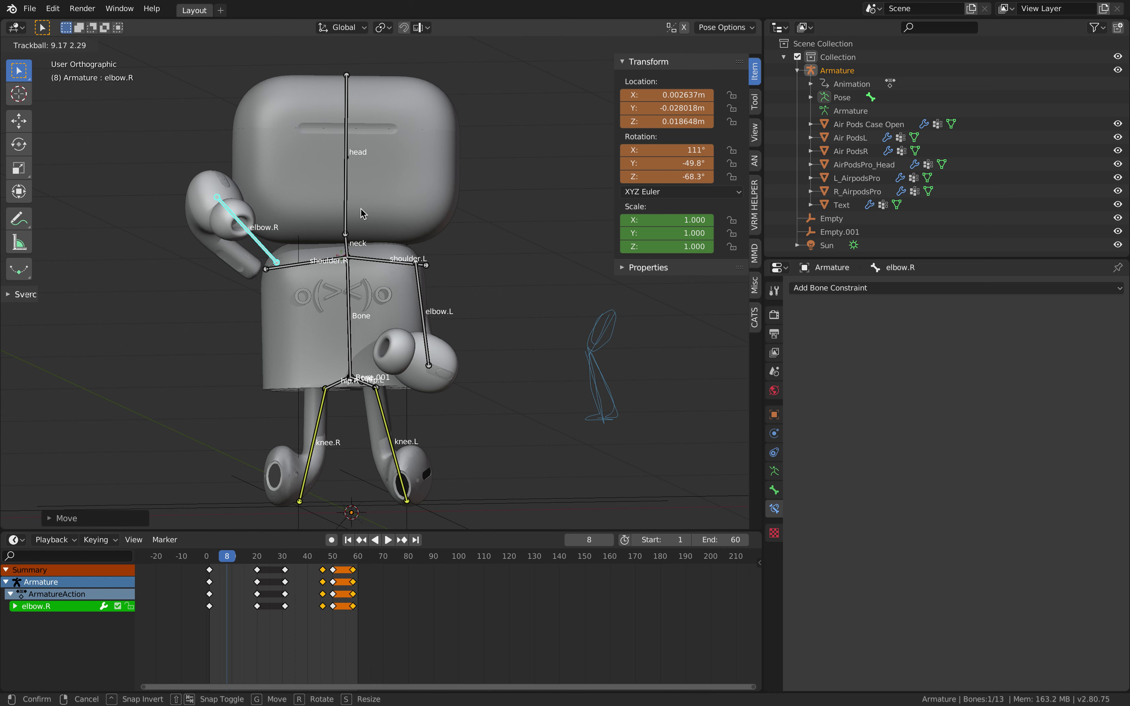
key("Return")
key("r")
key("Return")
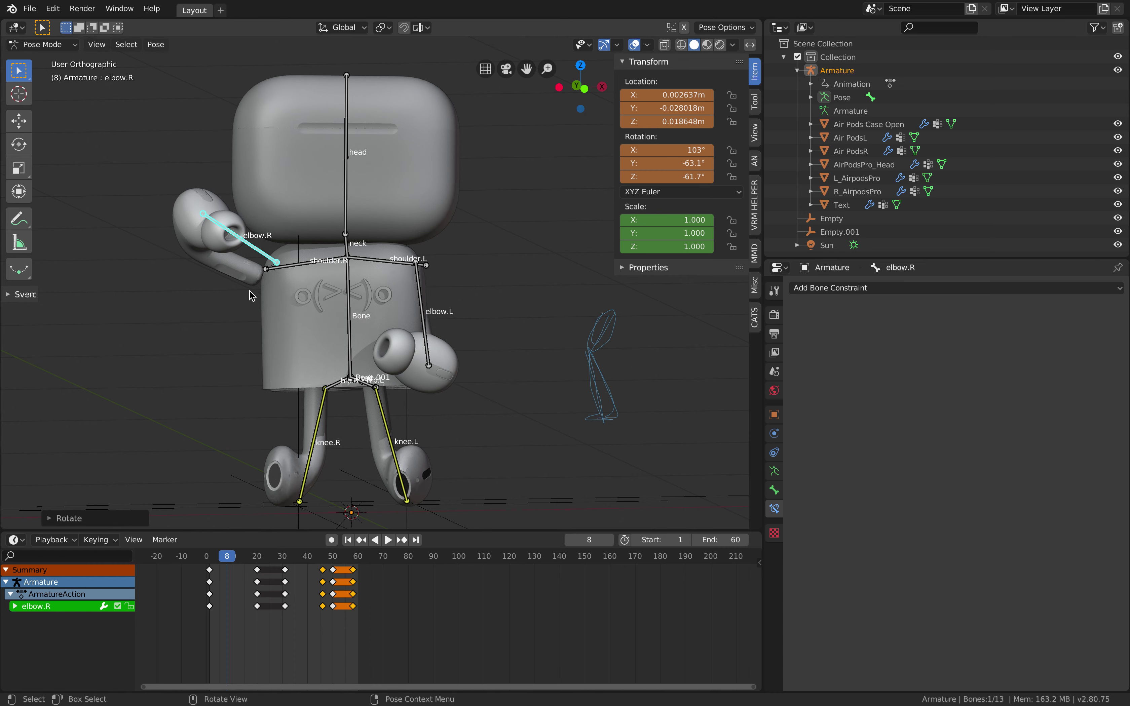
key("a")
key("i")
left_click(447, 251)
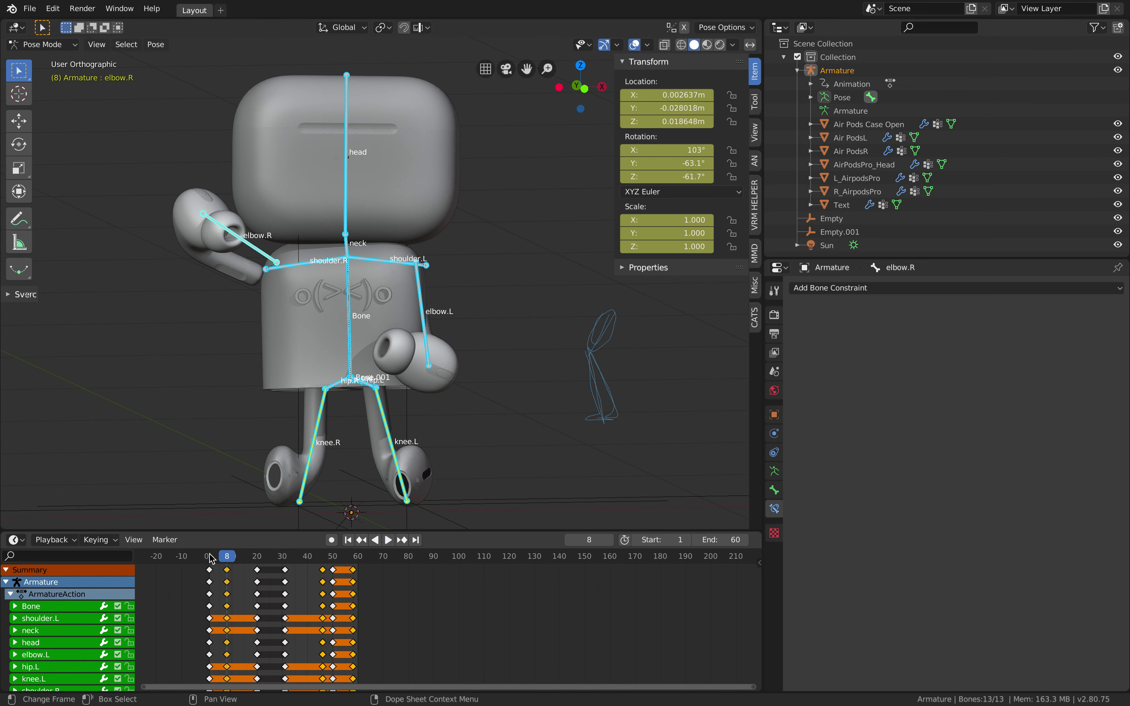
left_click(220, 557)
key("space")
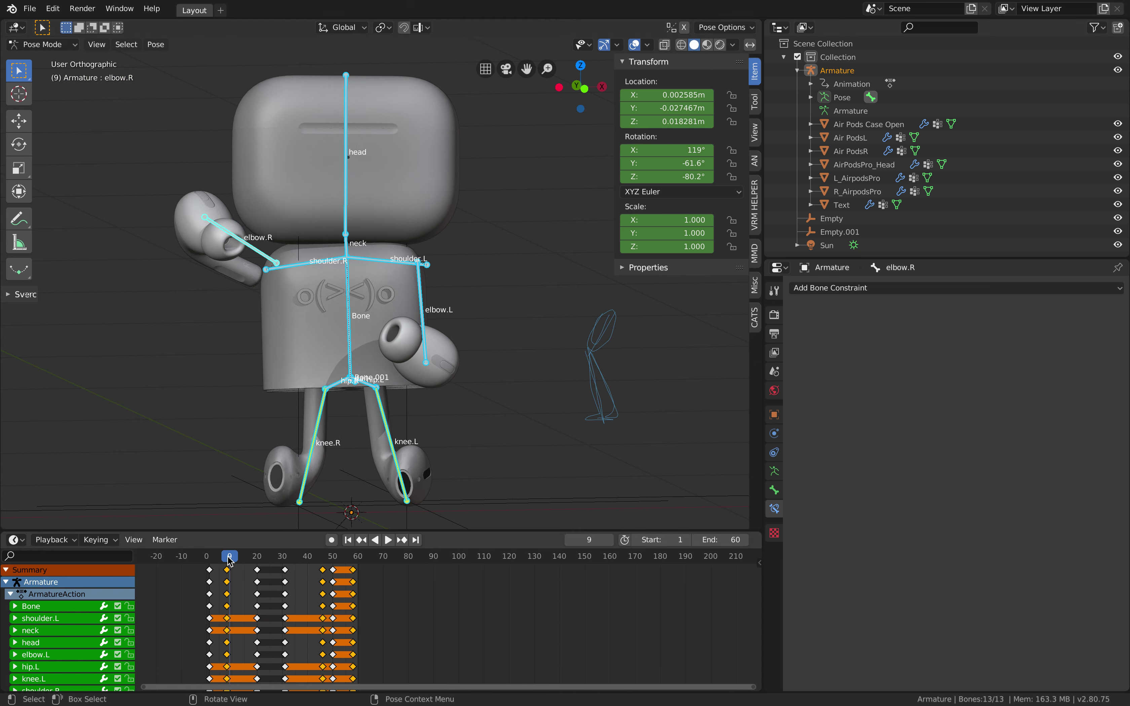
key("space")
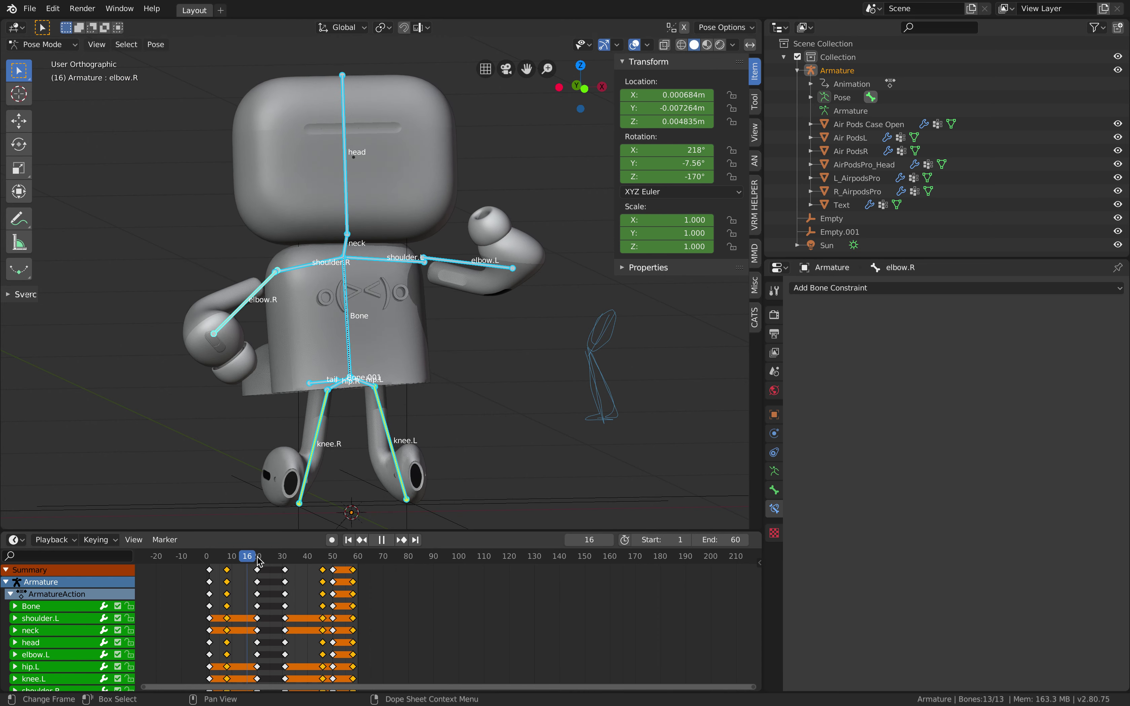
left_click_drag(289, 561, 208, 562)
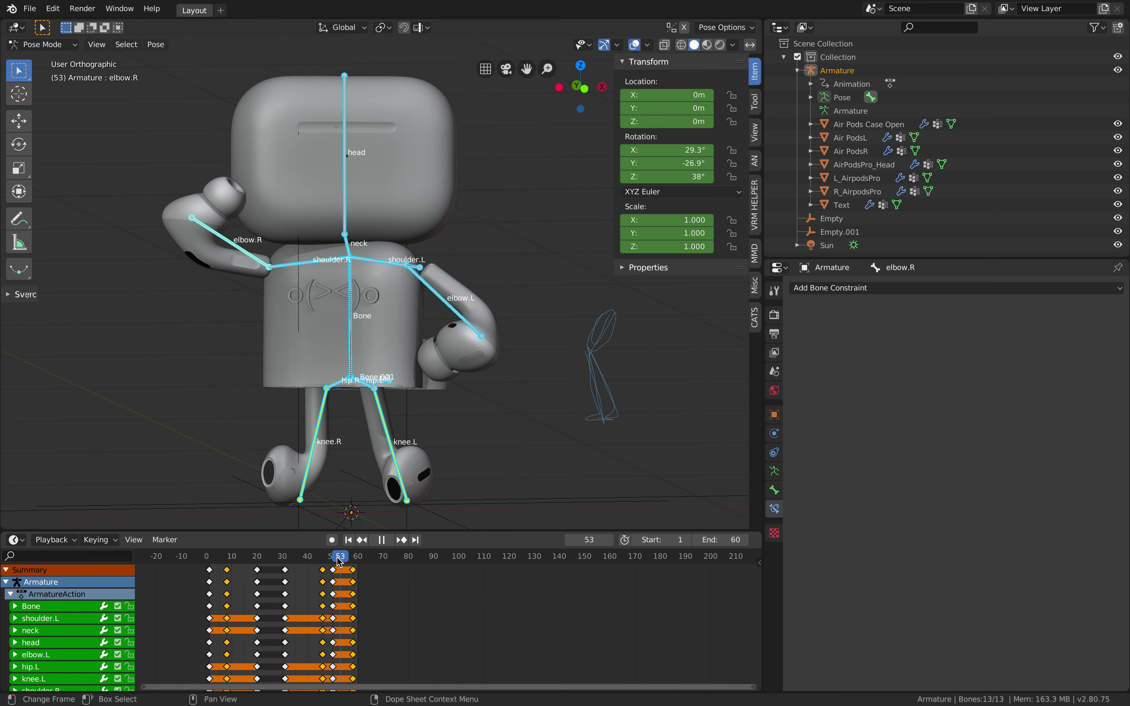
left_click_drag(316, 561, 225, 560)
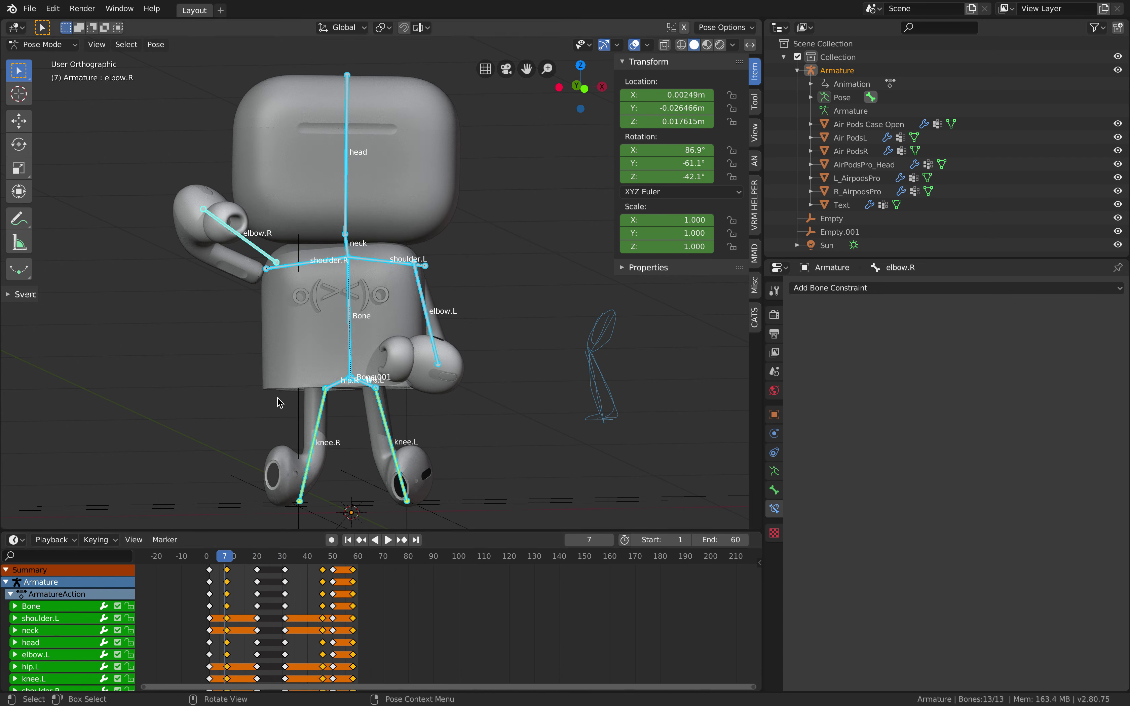
middle_click_drag(278, 398, 260, 411)
left_click(210, 557)
key("space")
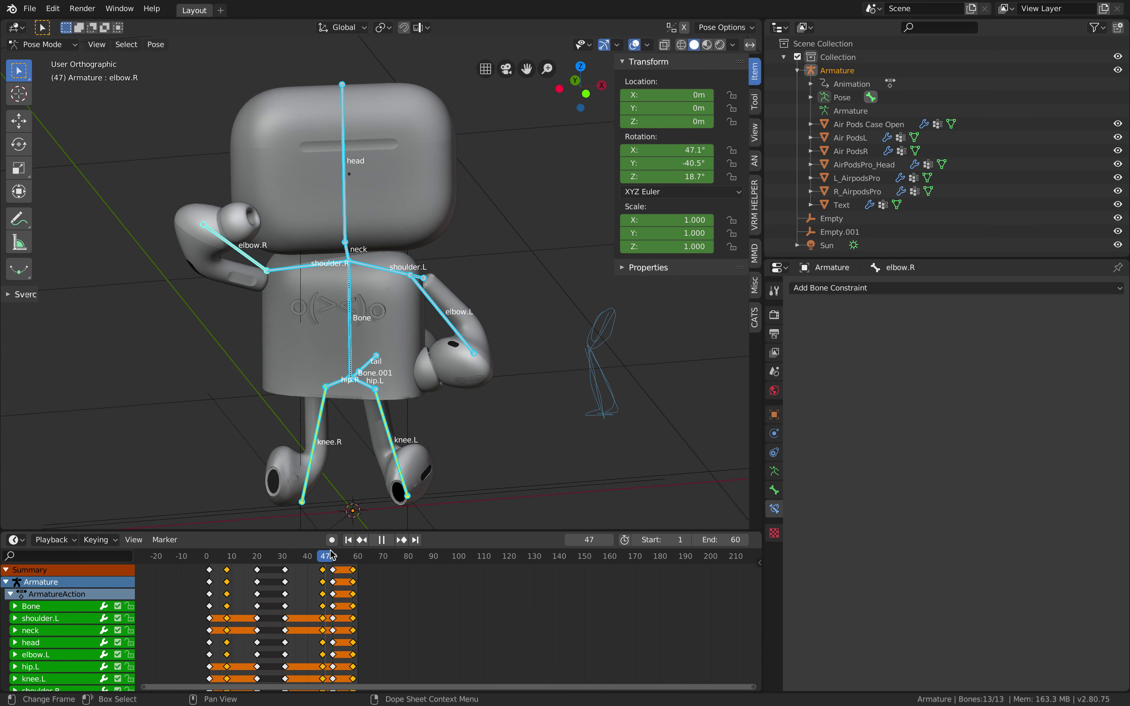
left_click_drag(331, 555, 279, 555)
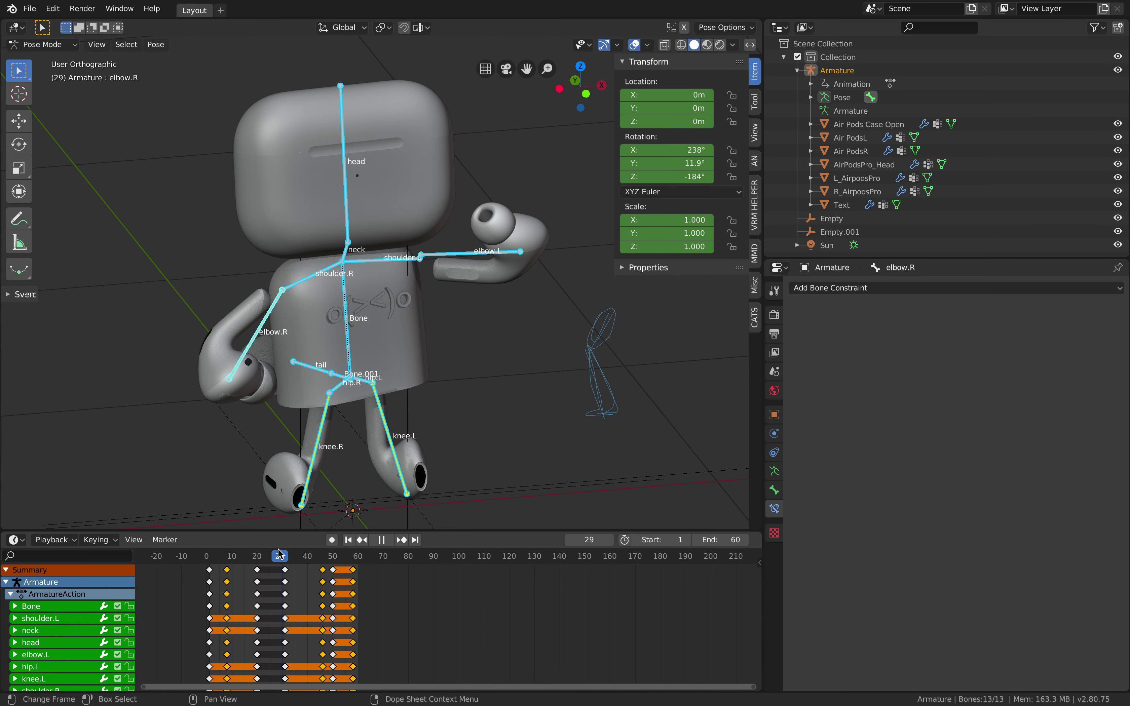
key("space")
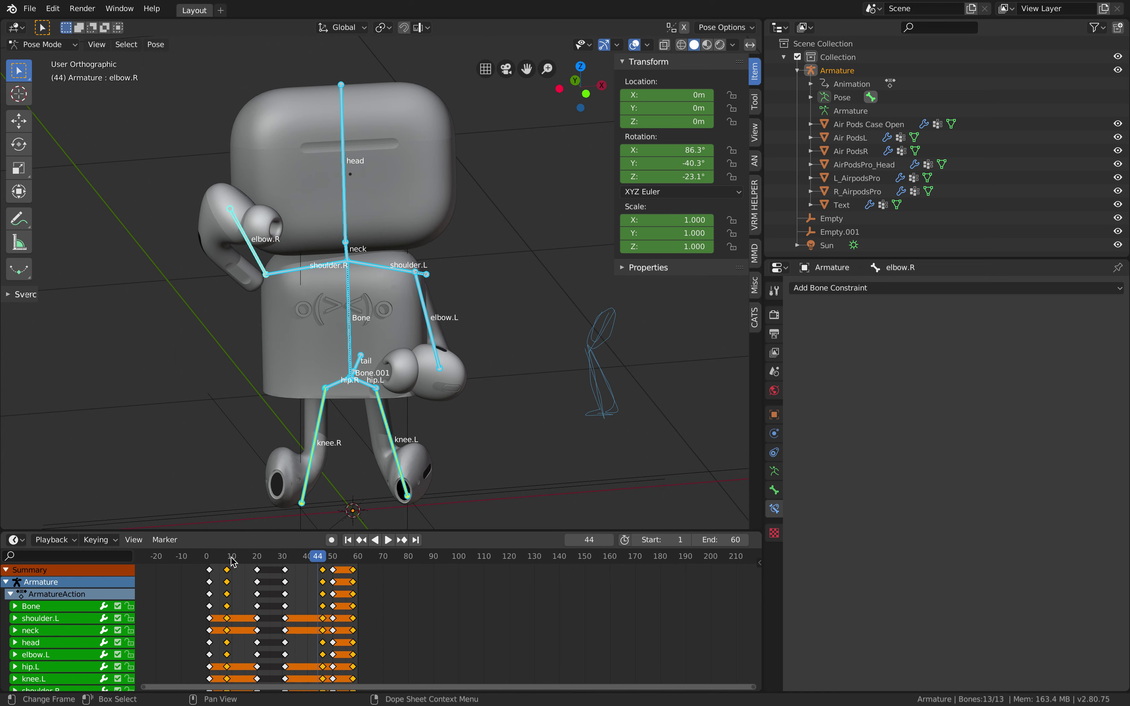
left_click_drag(232, 561, 218, 561)
key("space")
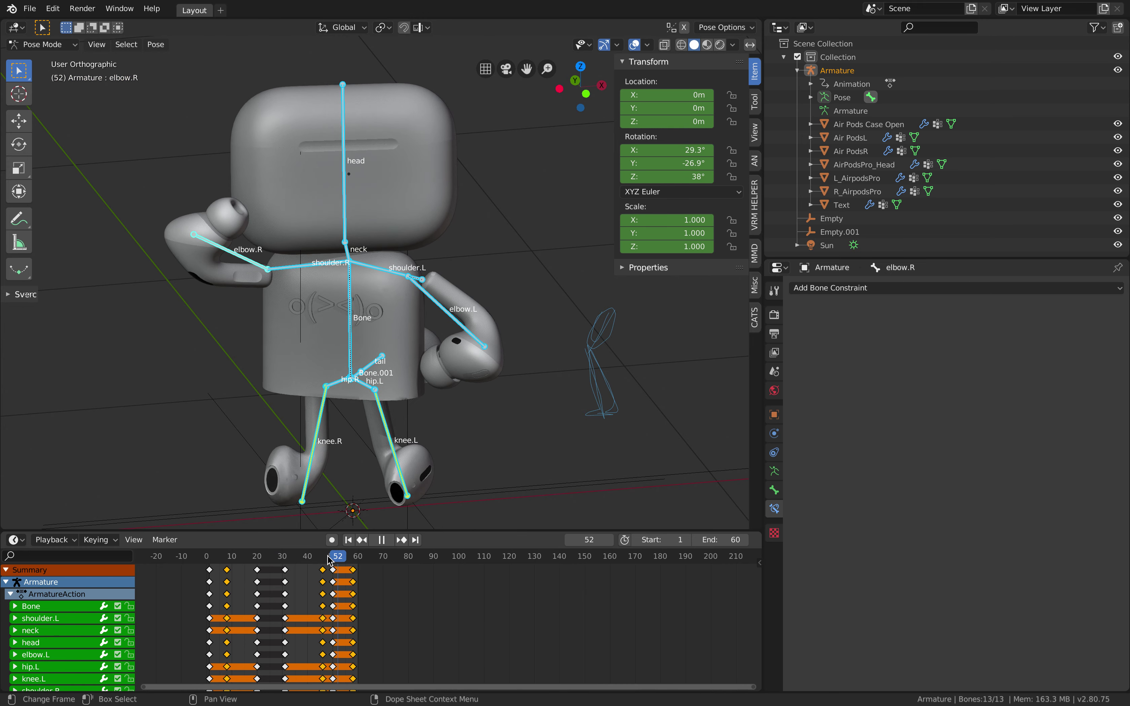
key("space")
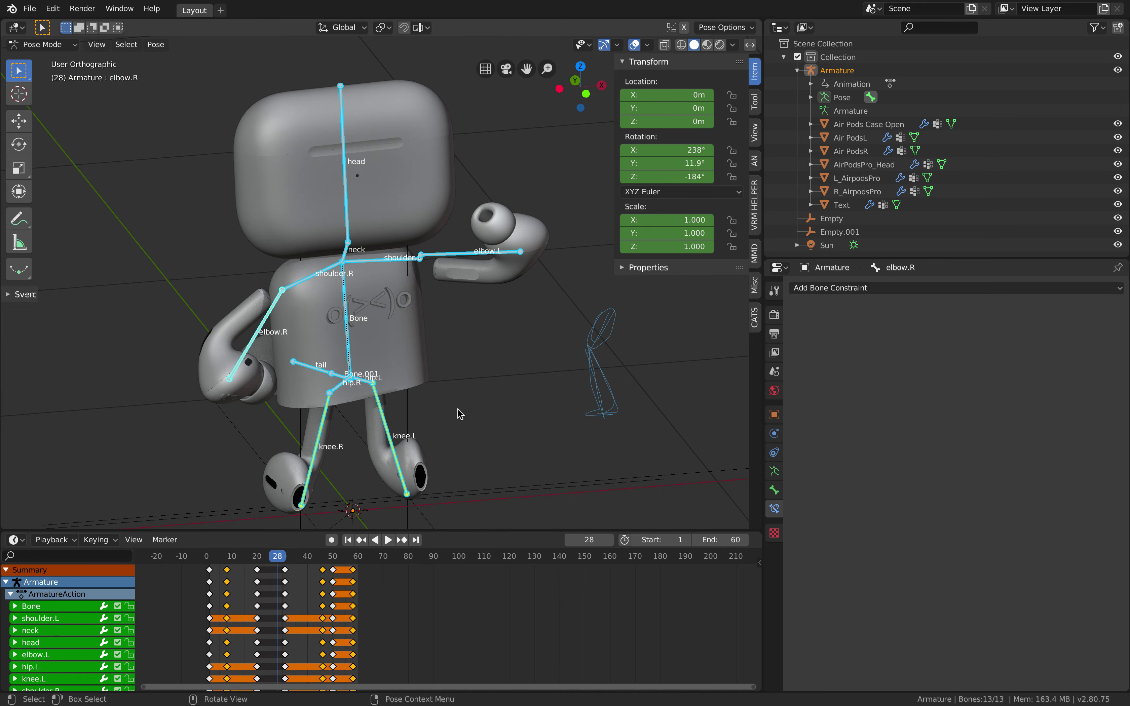
- Orbit to a frontal view and replay the dance, scrubbing between frames 0 and 38
middle_click_drag(449, 409, 416, 399)
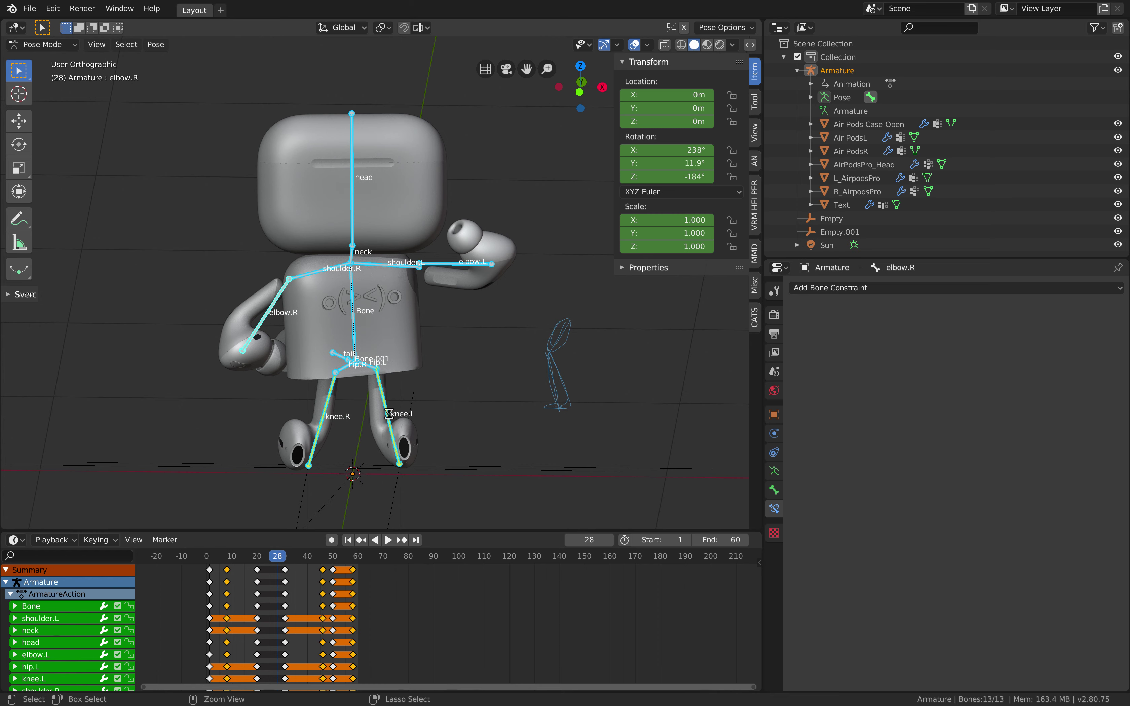
left_click_drag(255, 556, 303, 555)
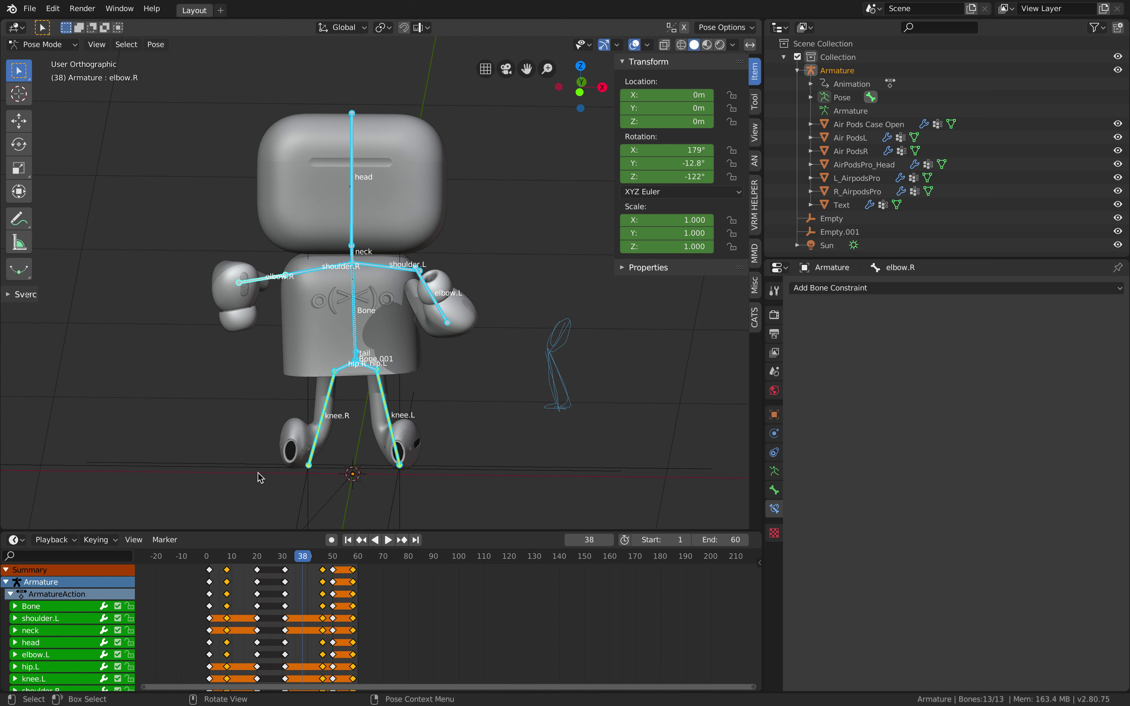
left_click(227, 557)
key("space")
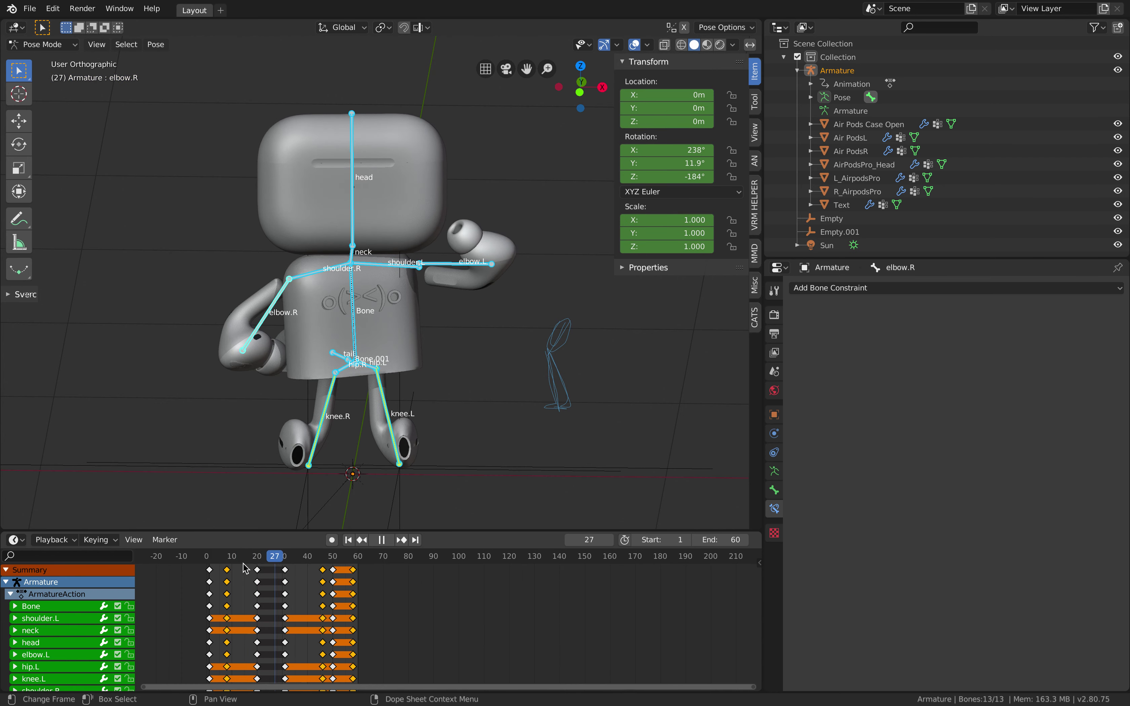
left_click(256, 572)
left_click_drag(206, 568, 177, 568)
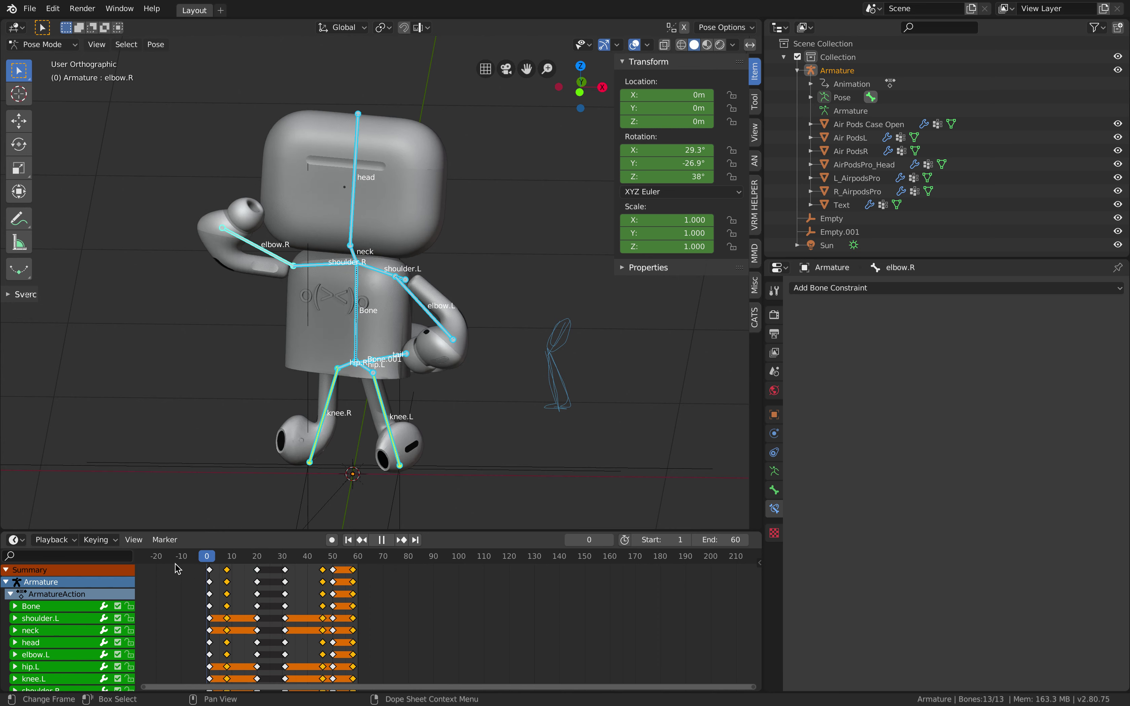
key("space")
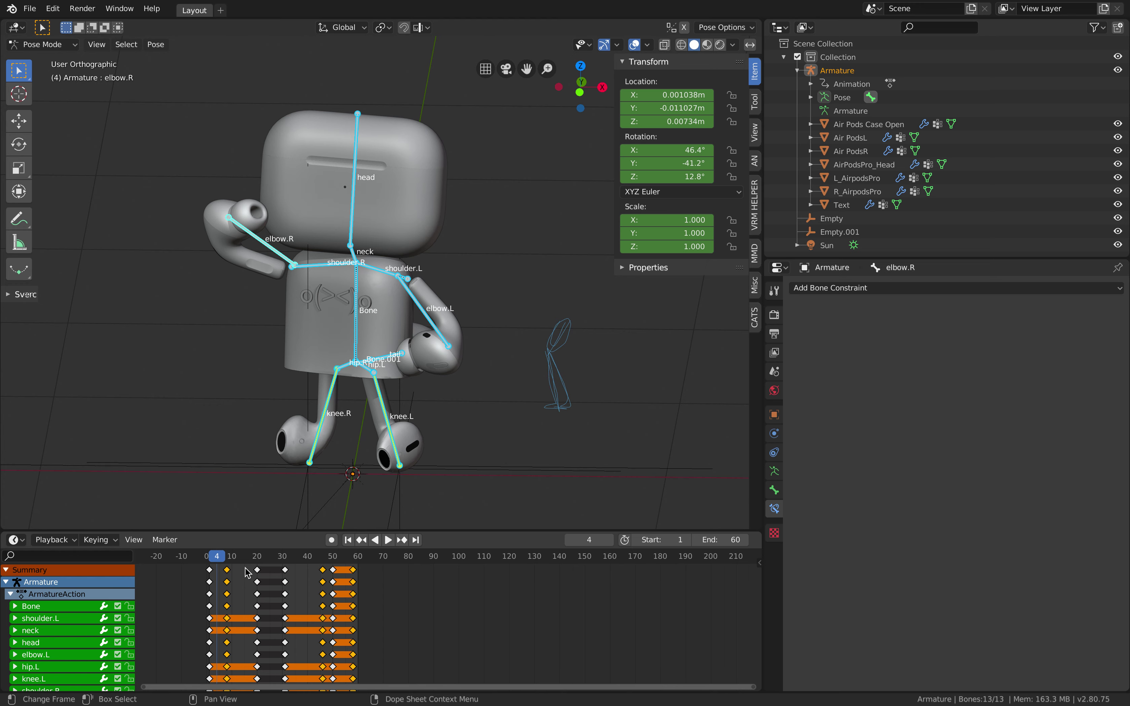
key("space")
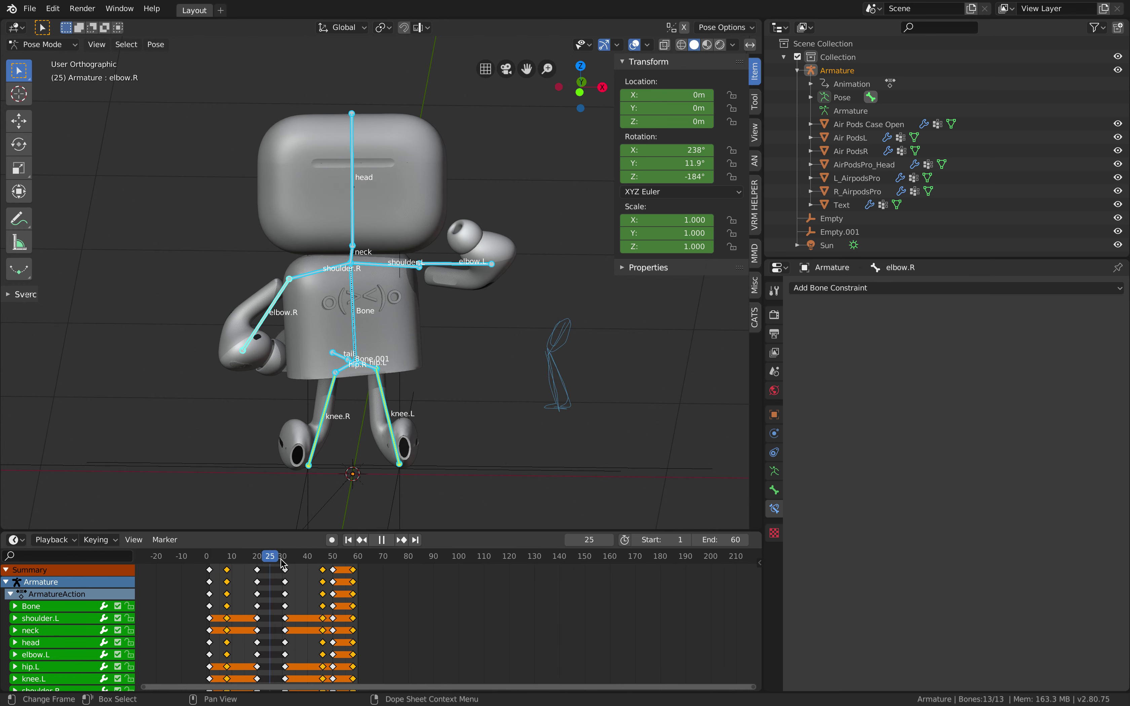
left_click_drag(282, 563, 233, 573)
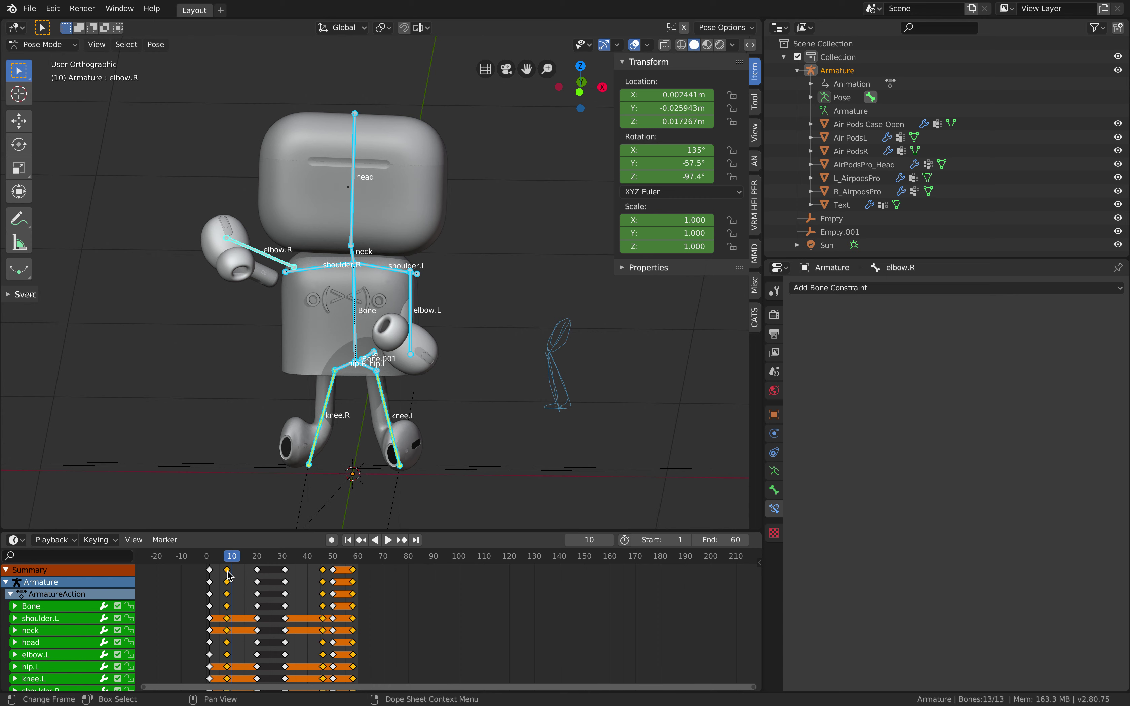
key("space")
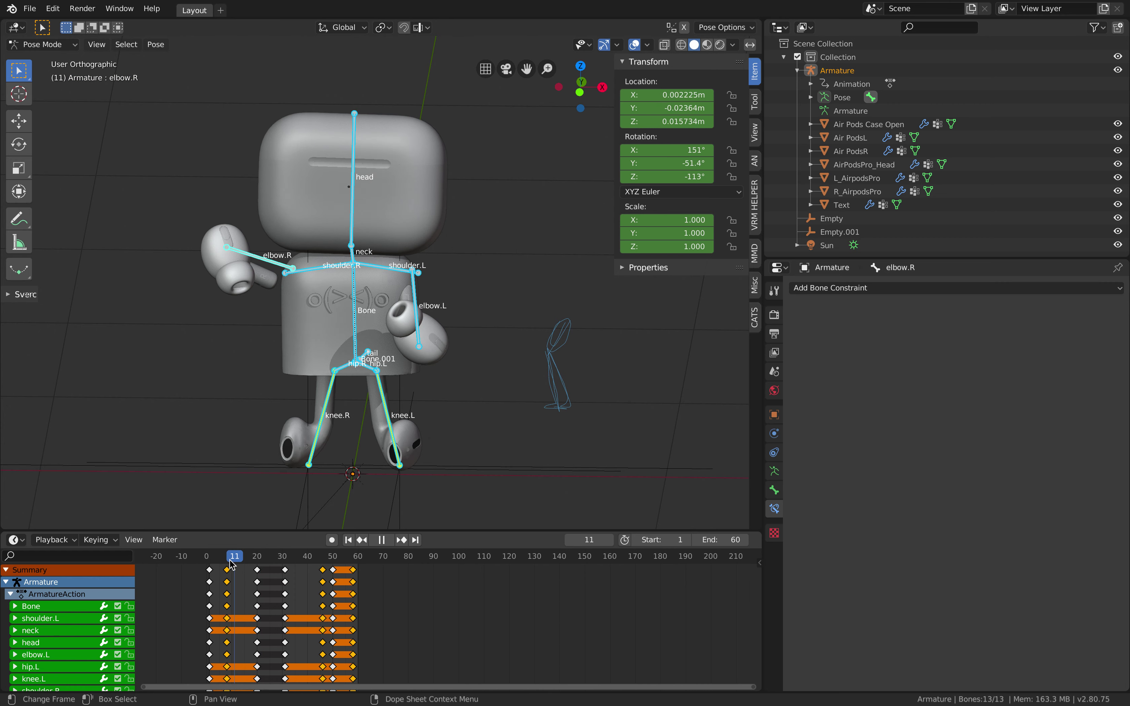
left_click_drag(230, 563, 211, 565)
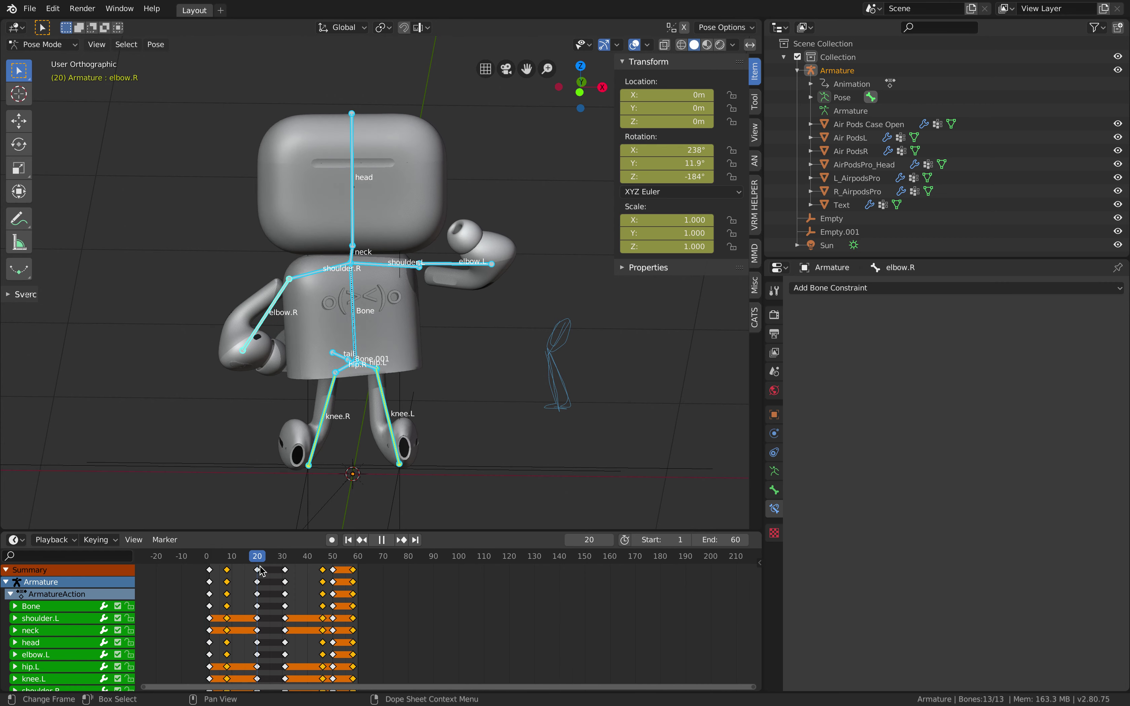
left_click(207, 563)
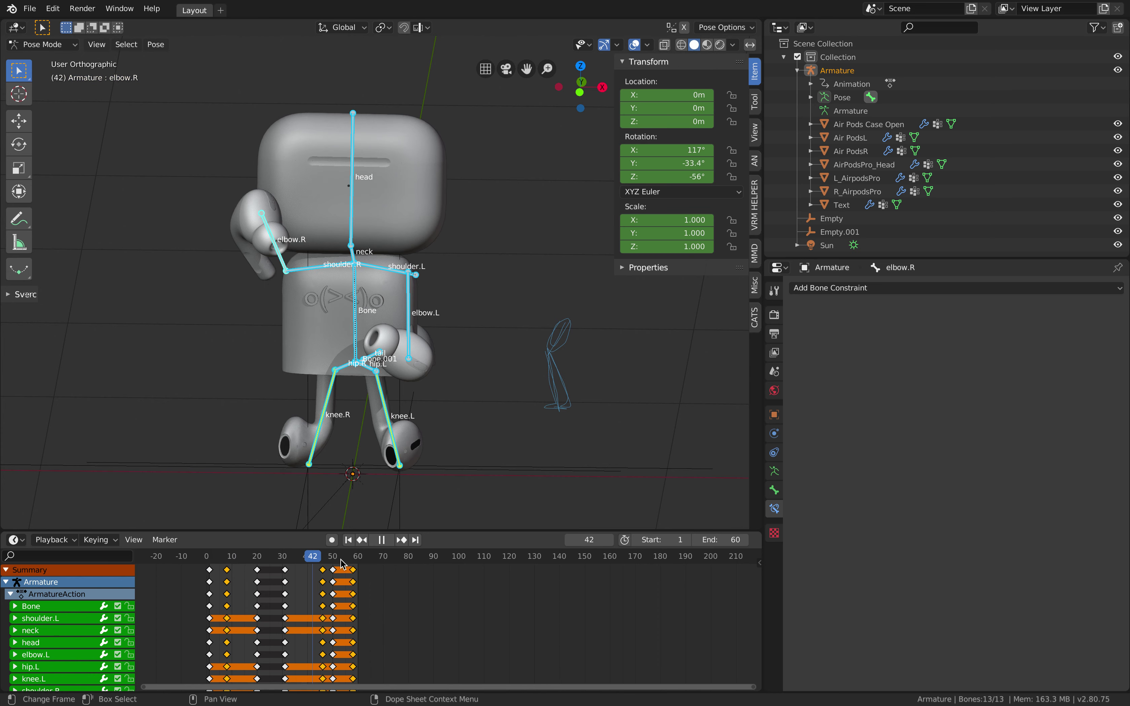
key("space")
- Review frames 23–49 once more and switch the viewport to Wireframe shading
mouse_move(273, 558)
left_mouse_down()
mouse_move(262, 559)
mouse_move(282, 558)
left_mouse_up()
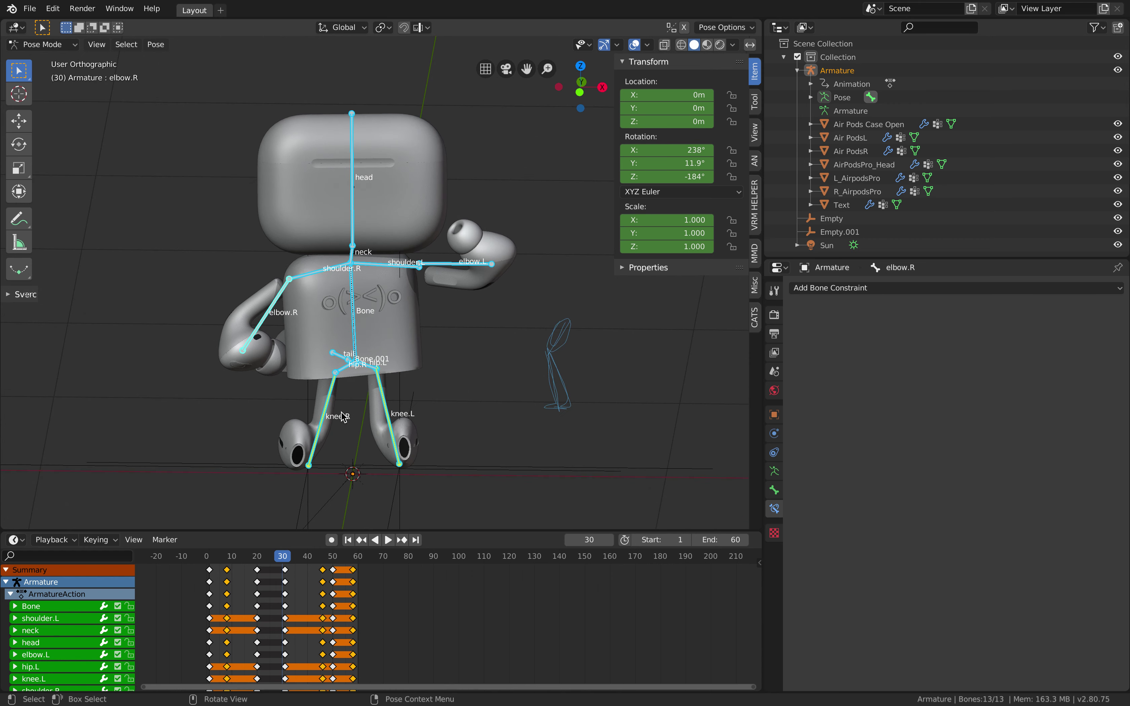
key("space")
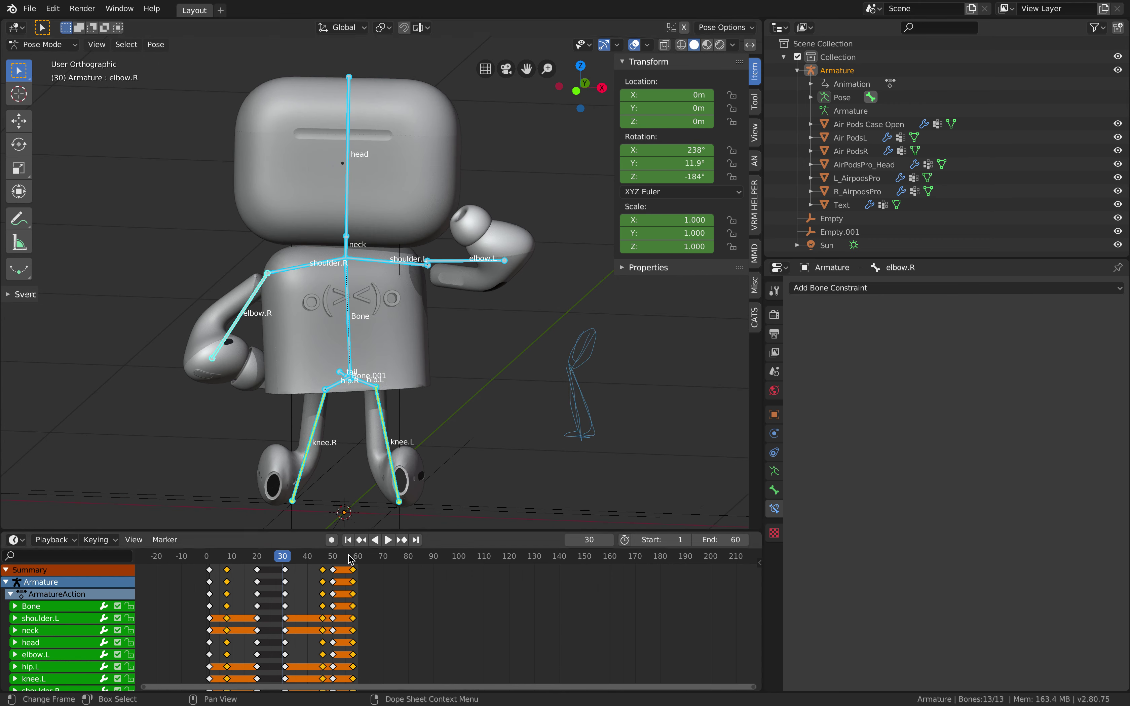
key("space")
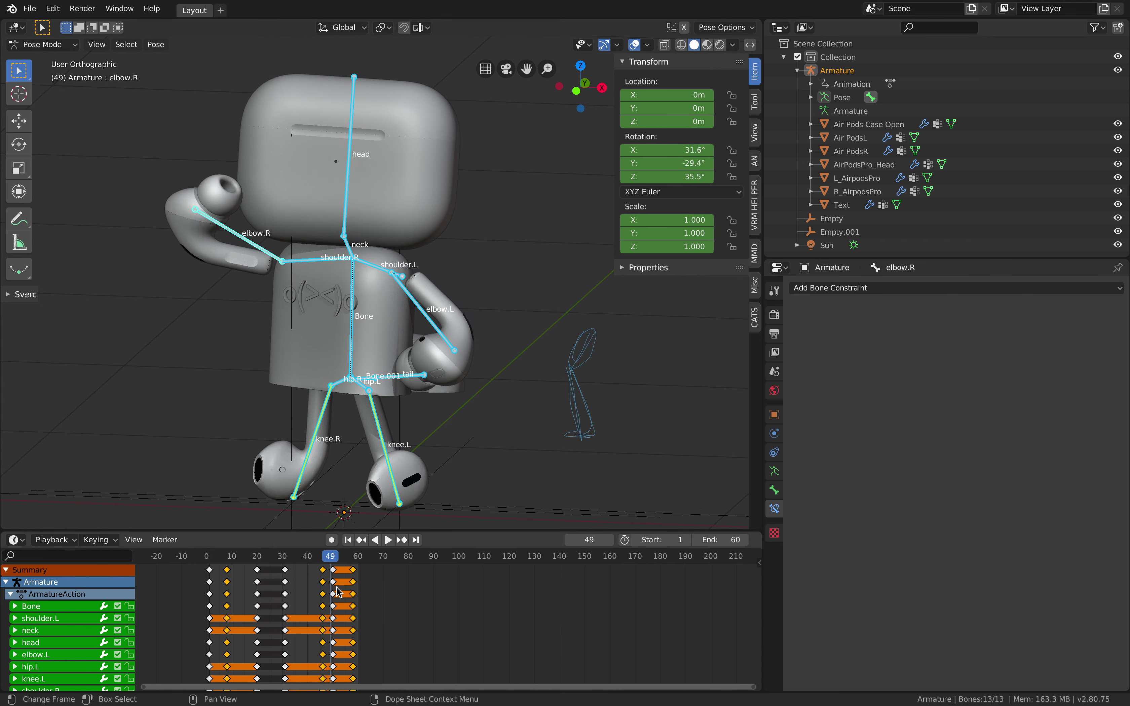
middle_click_drag(434, 598, 480, 600)
scroll(348, 567, "up", 2)
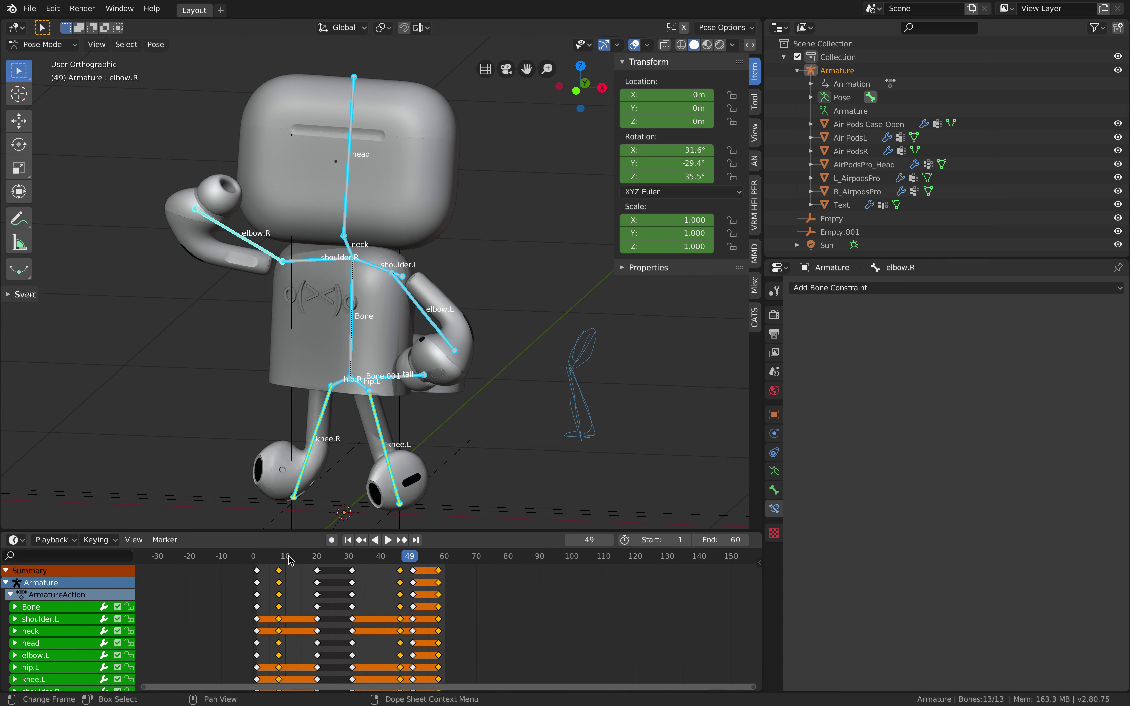
key("space")
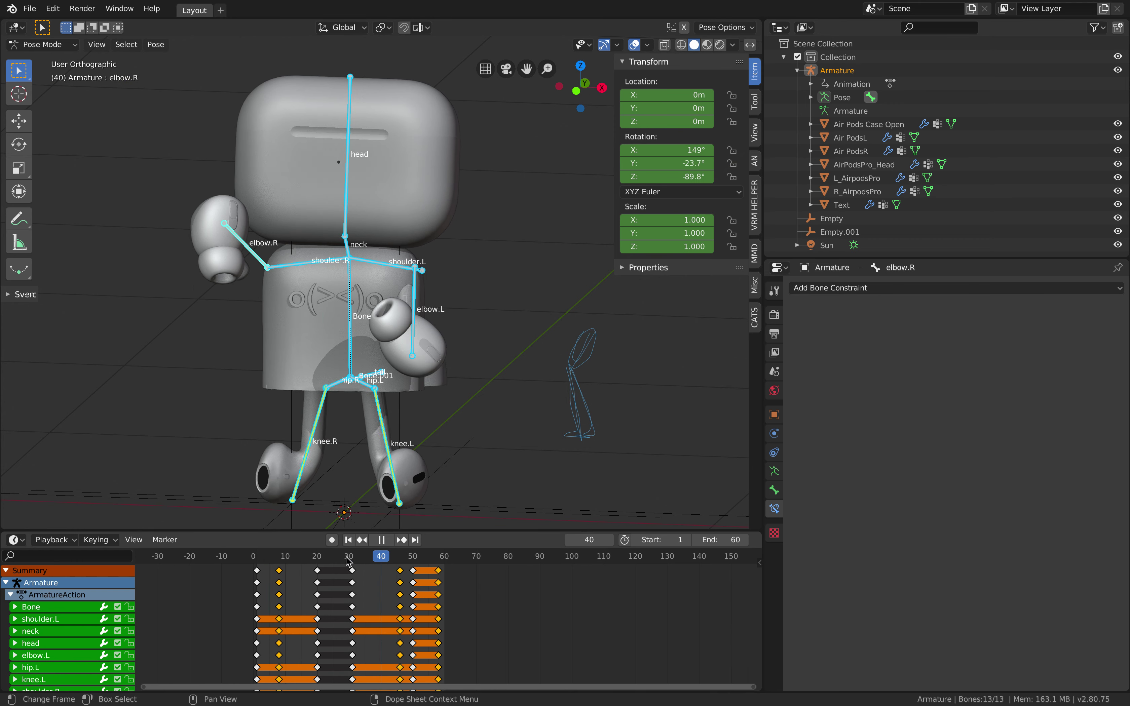
left_click_drag(348, 561, 327, 558)
key("space")
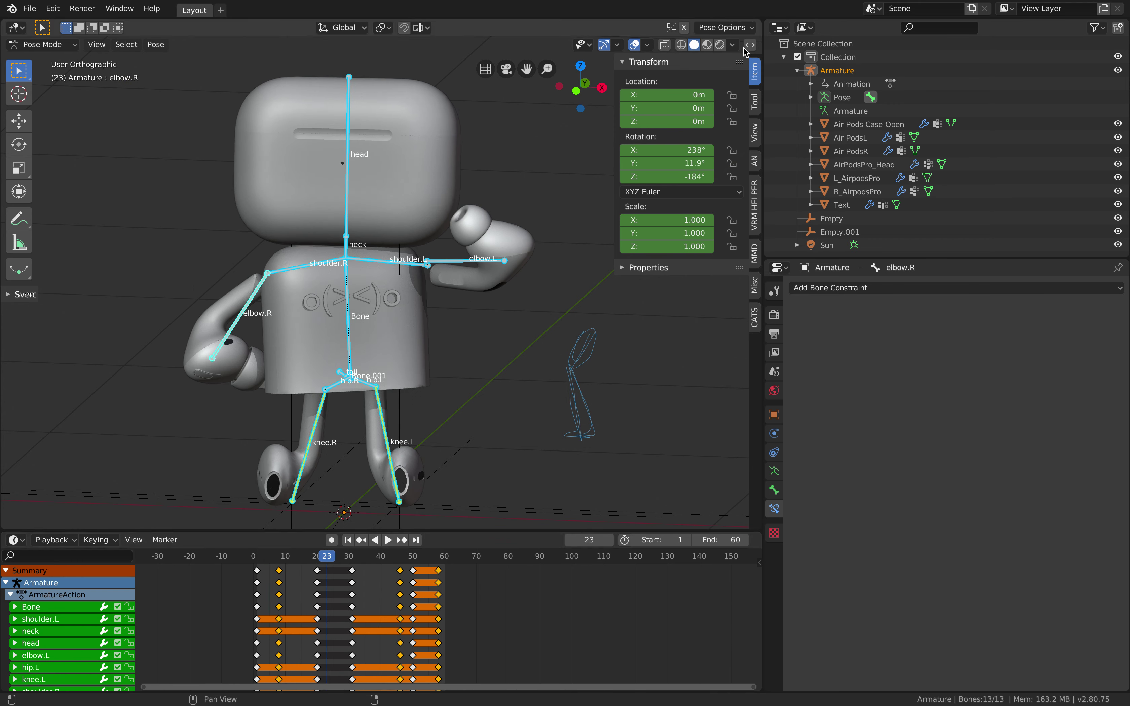
left_click(682, 45)
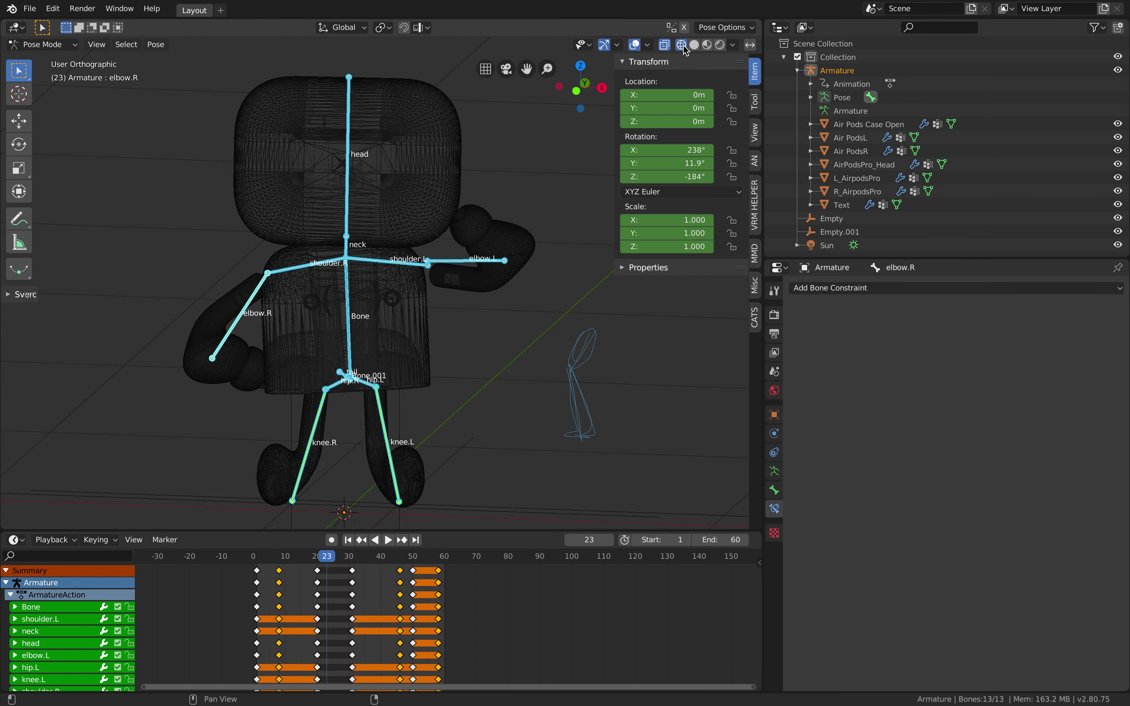
- Switch the robot to flat lighting with a single pure black colour as a silhouette
left_click(695, 46)
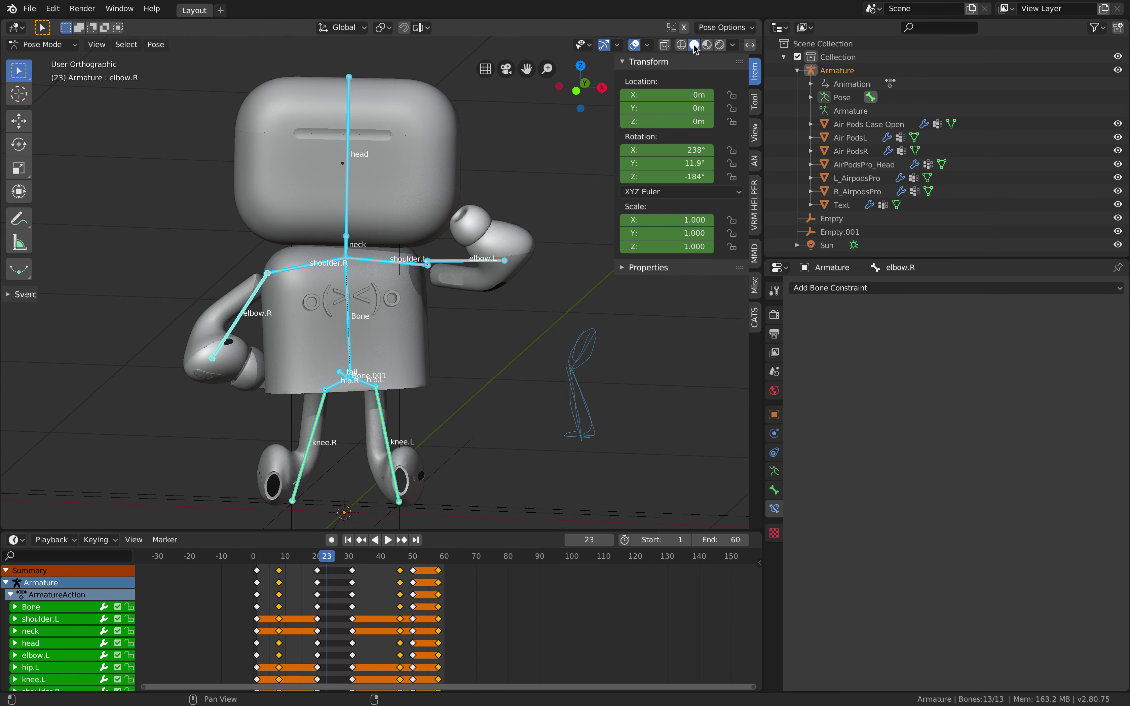
left_click(732, 45)
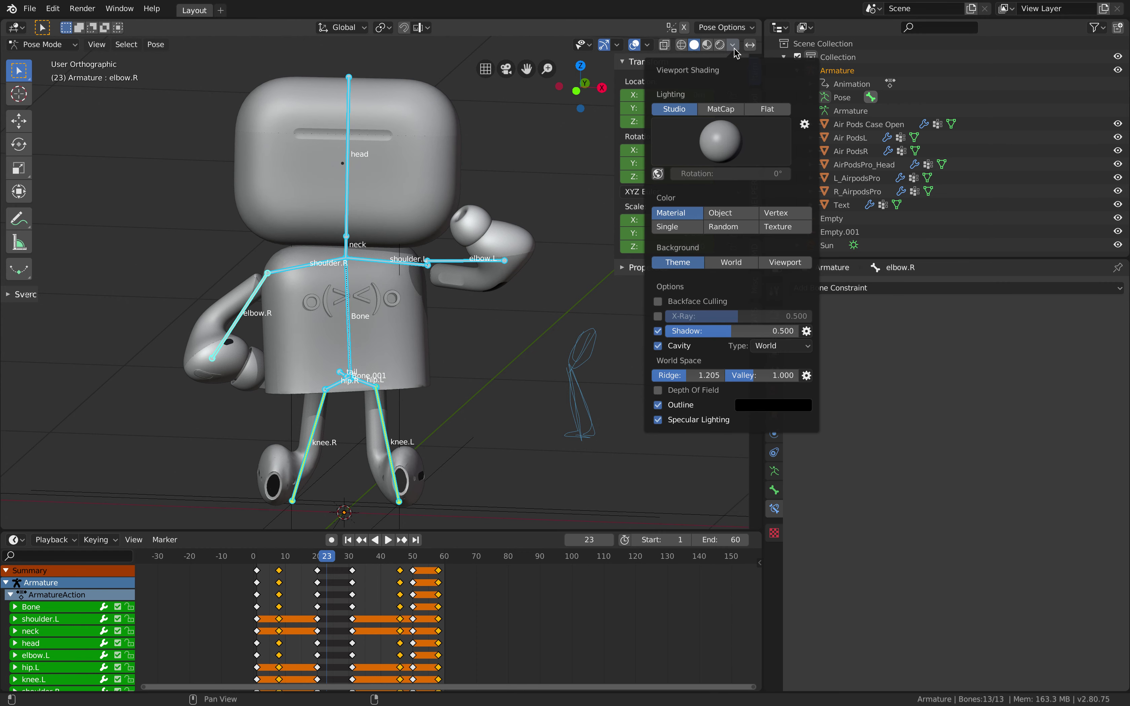
left_click(765, 110)
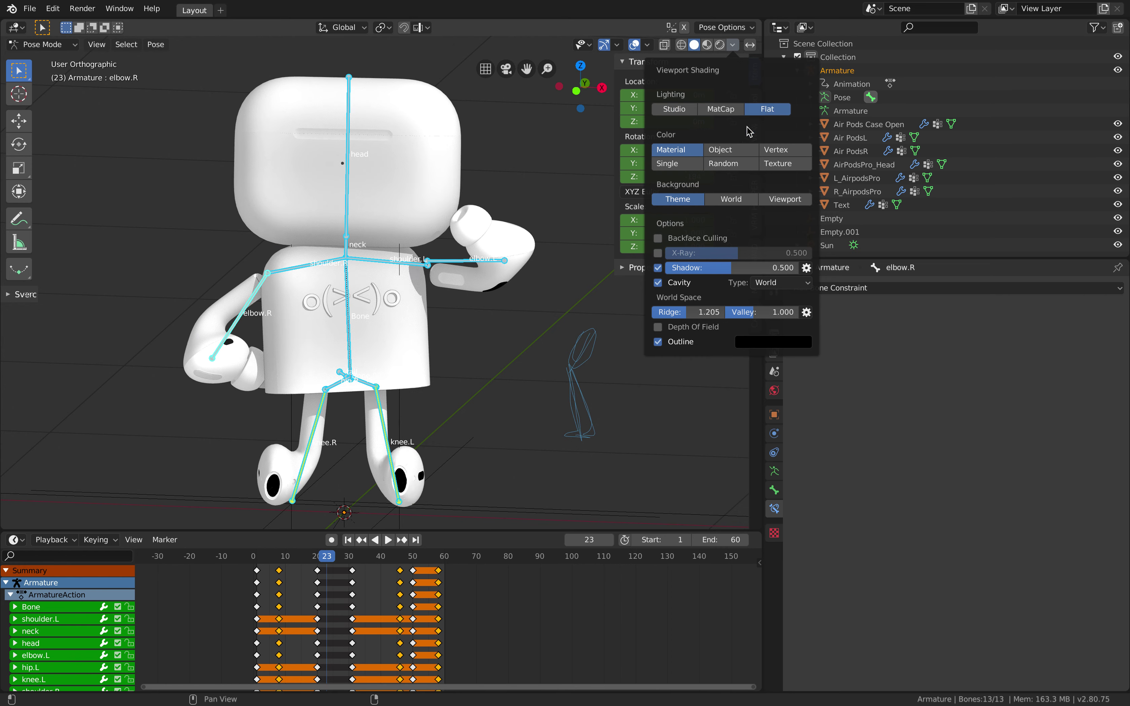
left_click(691, 166)
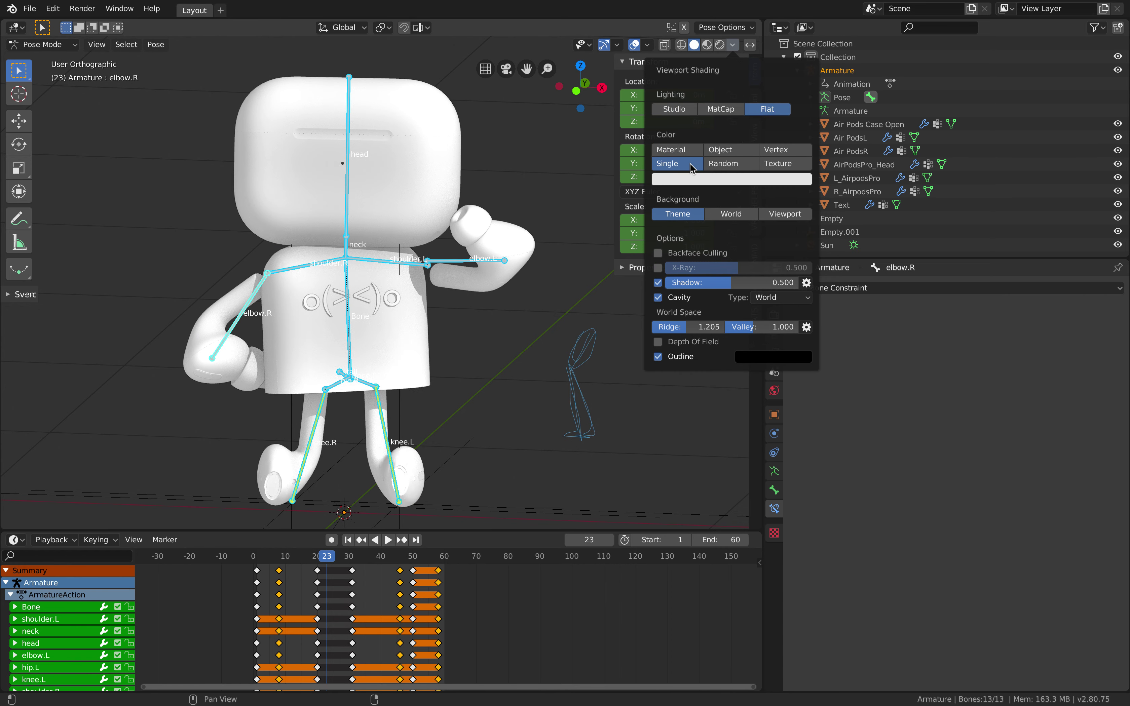
left_click(694, 182)
left_click_drag(743, 353, 660, 353)
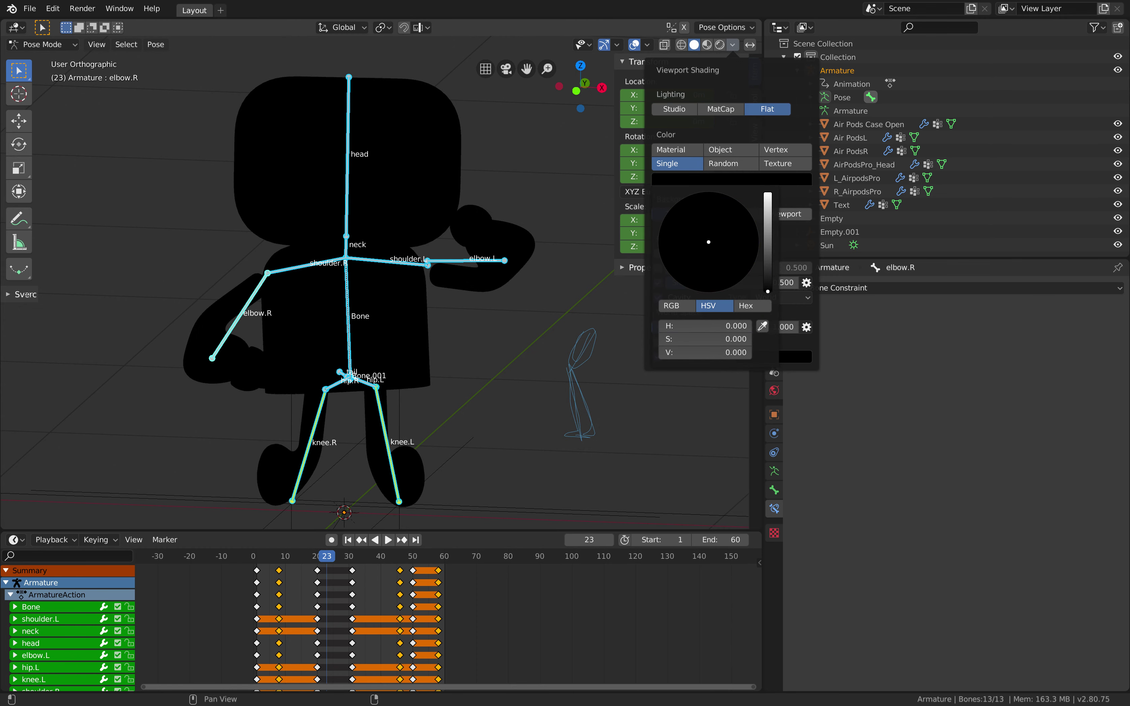
- Play the silhouette animation, stopping at frame 24 and scrubbing back to frame 6
key("space")
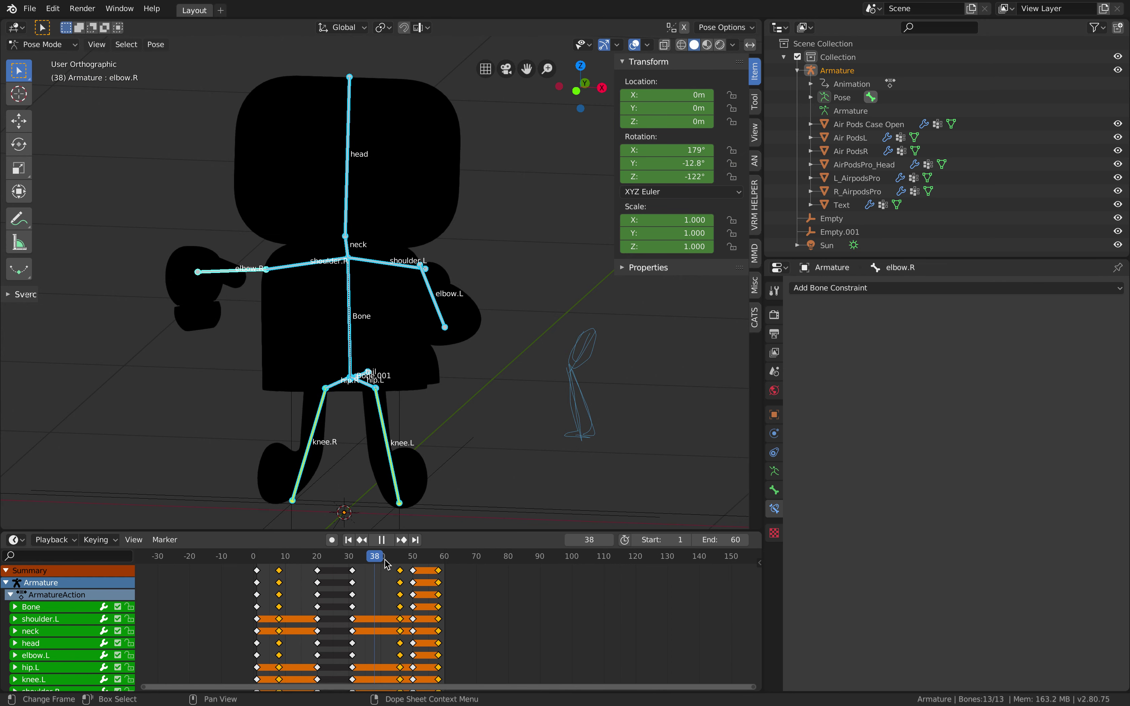
left_click(348, 565)
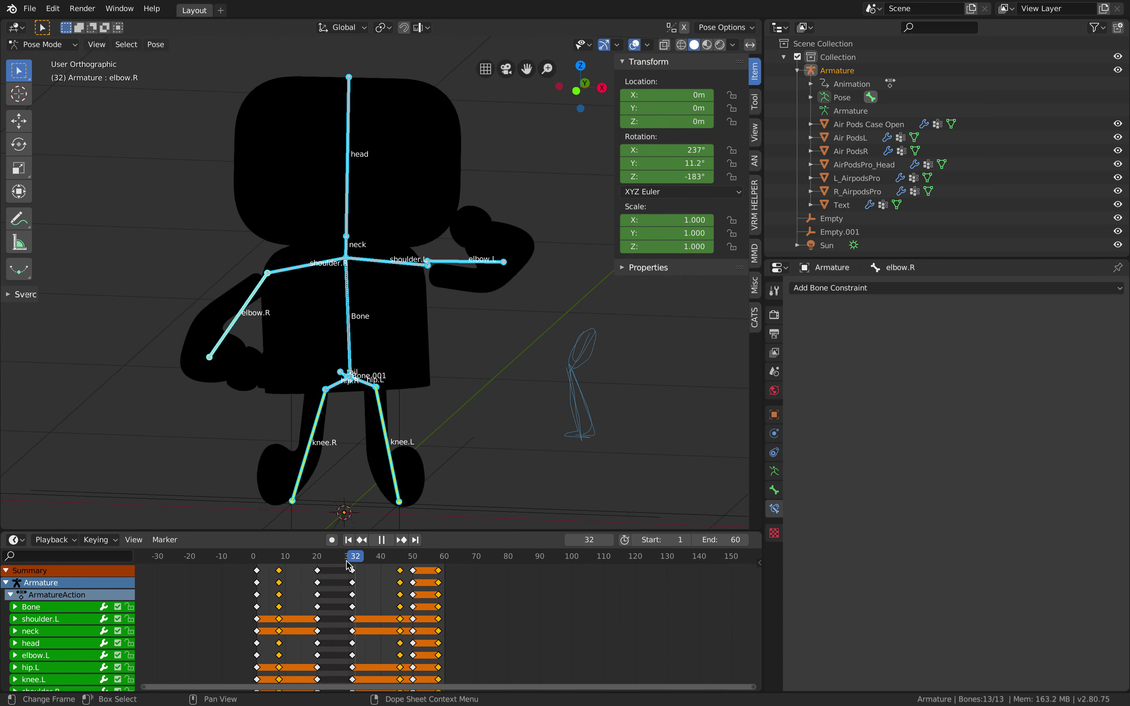
key("Escape")
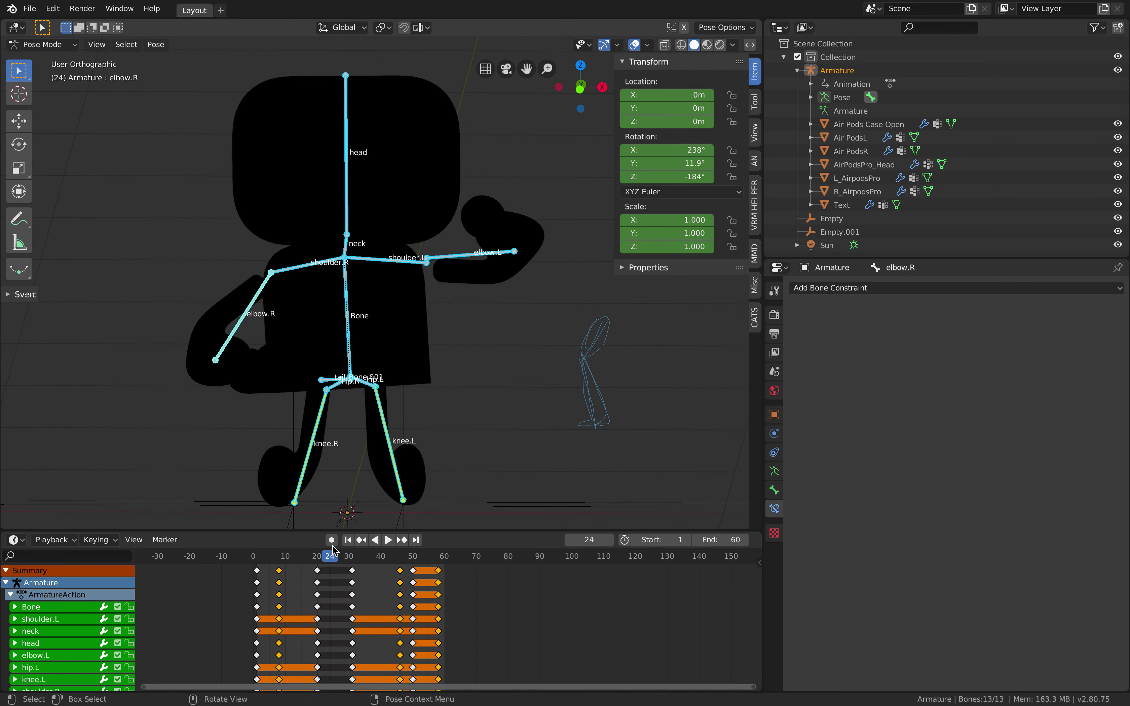
left_click_drag(332, 550, 273, 554)
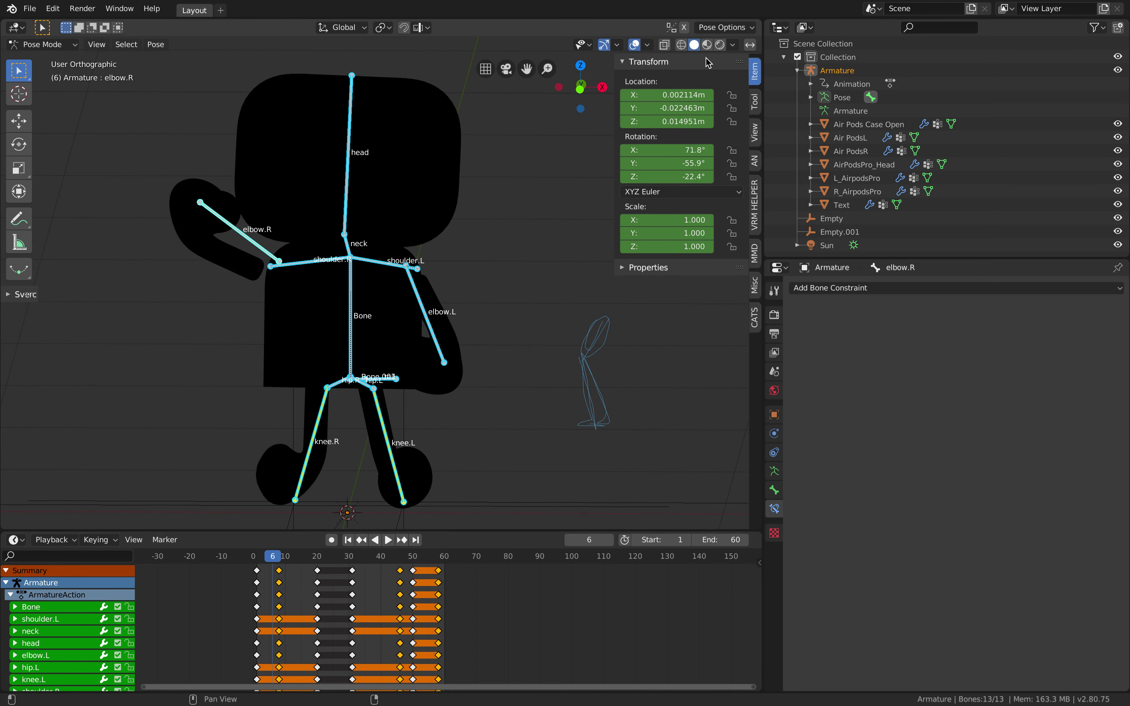
- Try a white single colour and Random colouring, then colour the model by Material
left_click(732, 46)
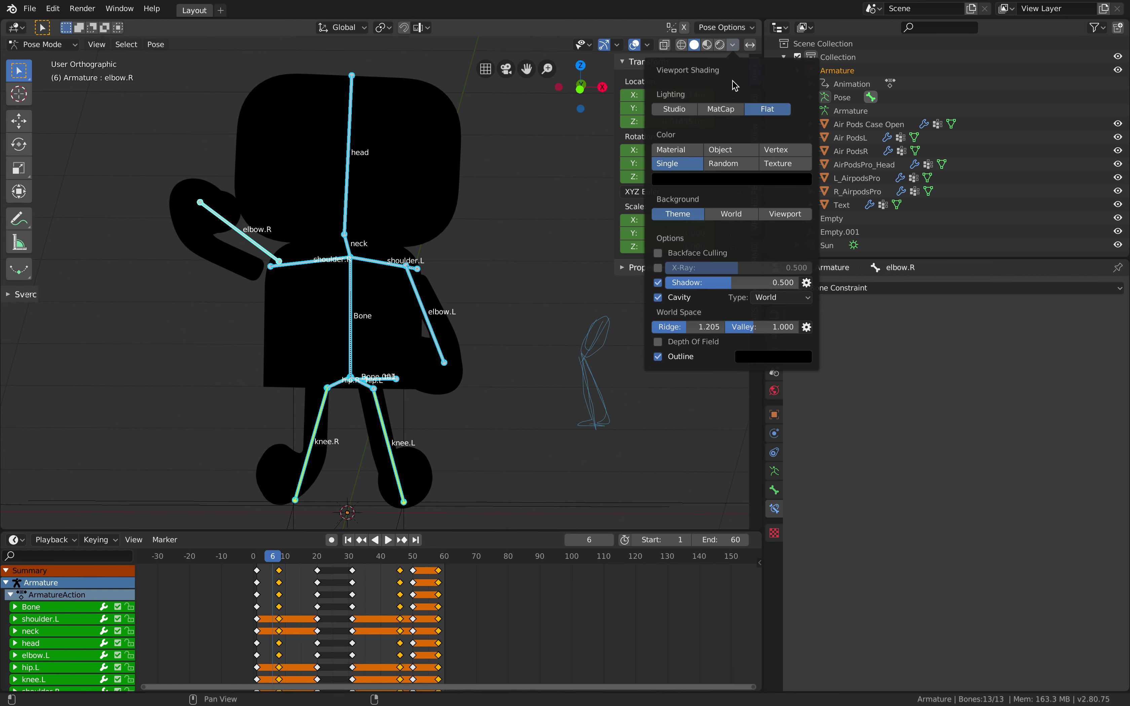
left_click(734, 179)
left_click(749, 182)
left_click(768, 195)
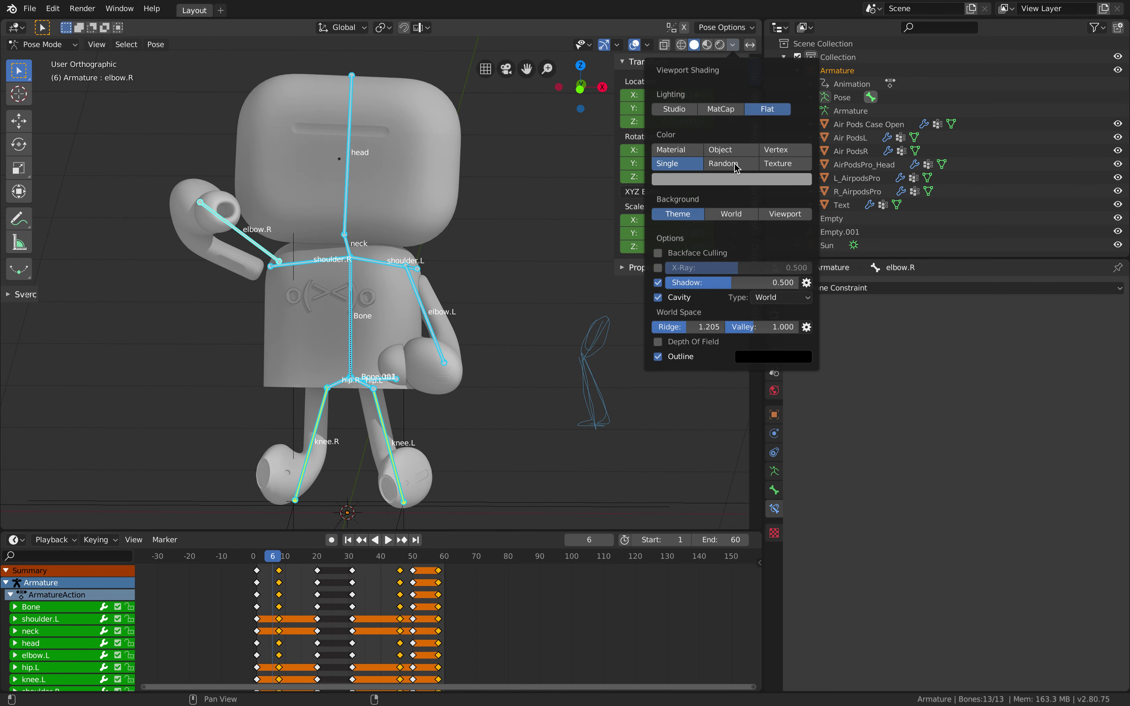
left_click(734, 164)
left_click(698, 164)
left_click(725, 164)
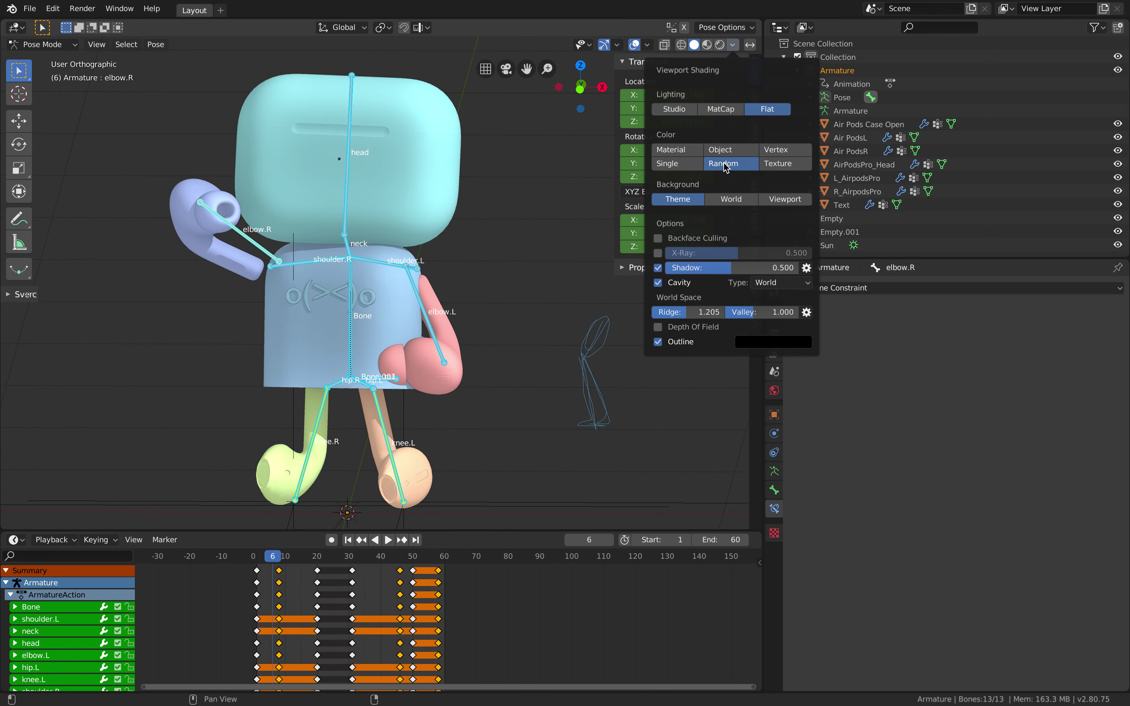
left_click(696, 150)
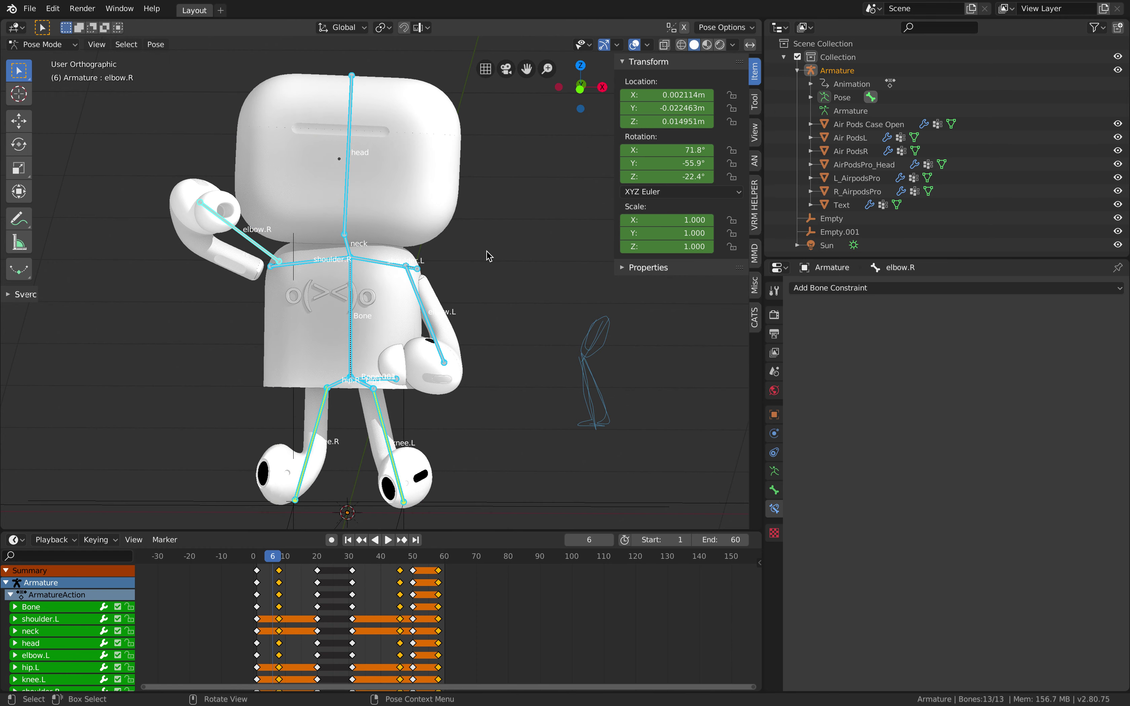
- Switch the viewport to Material Preview to see the robot's real materials
middle_click_drag(516, 255, 494, 248)
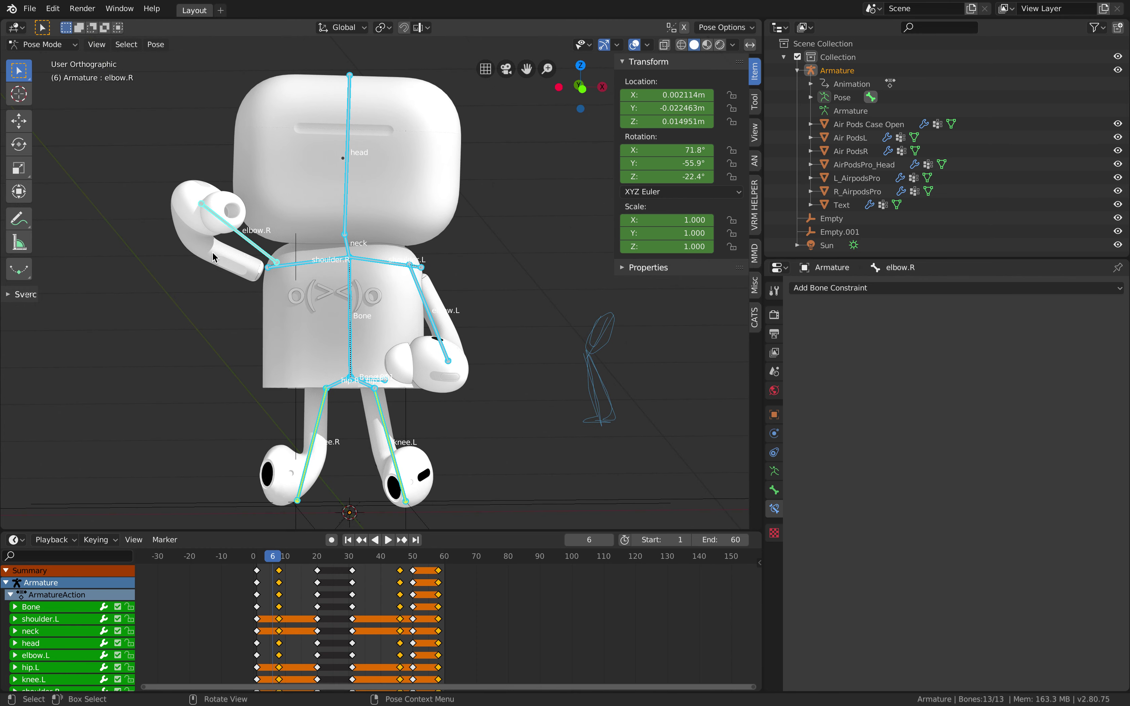
left_click(708, 46)
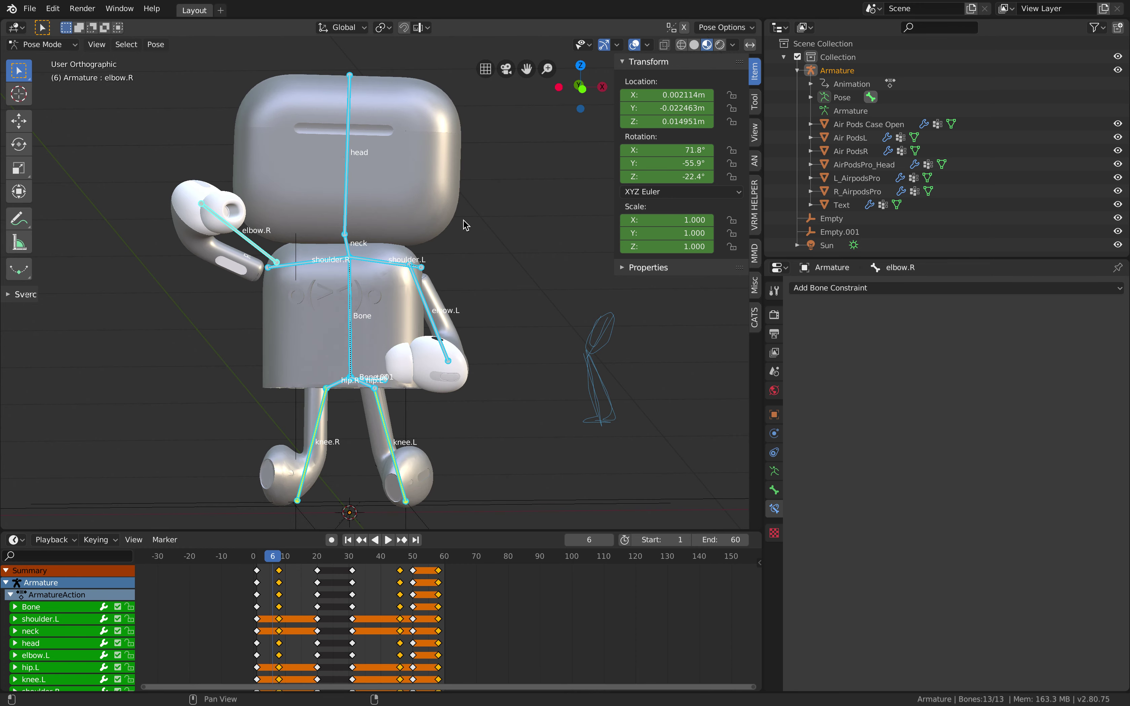
key("super+Tab")
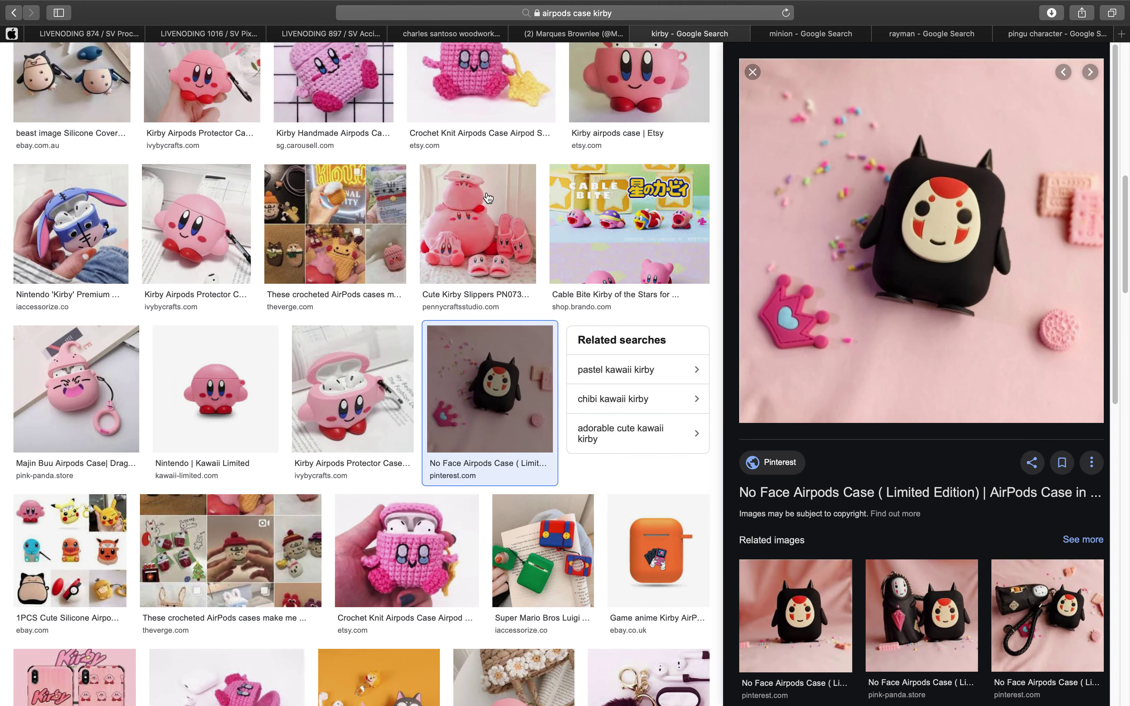
- Bring up the Twitter profile tab and scroll to the pinned AirPods robot photo
left_click(584, 35)
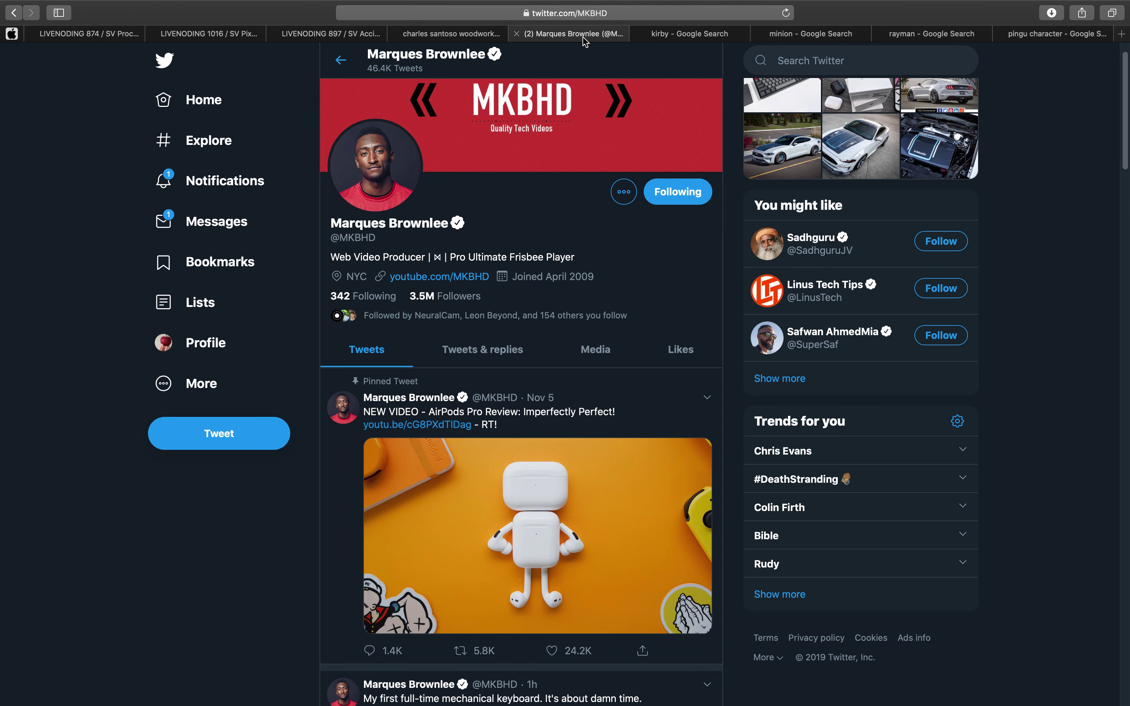
scroll(544, 421, "down", 3)
scroll(548, 433, "down", 1)
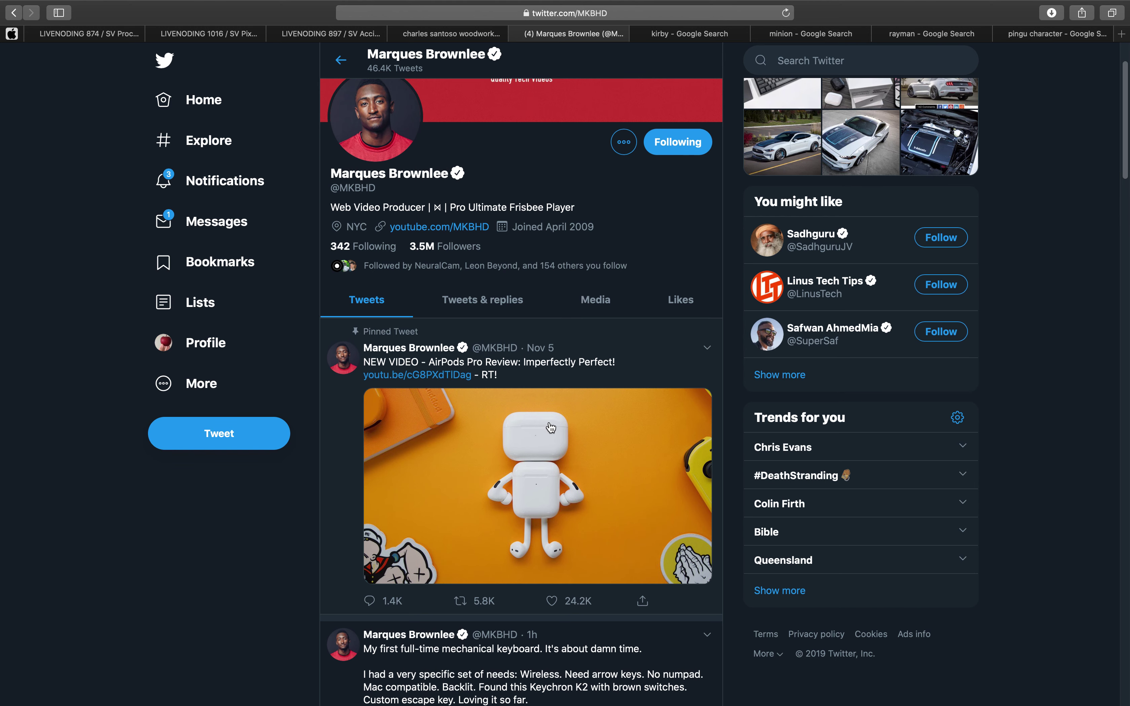
scroll(522, 407, "up", 1)
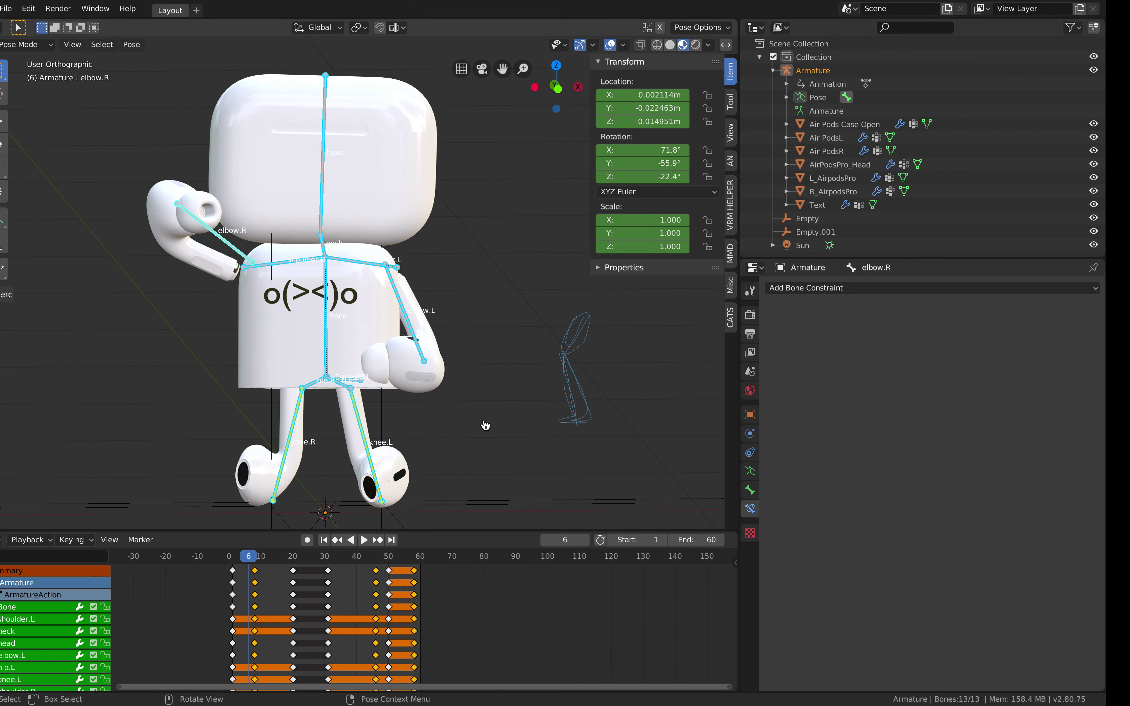
middle_click_drag(547, 359, 364, 173)
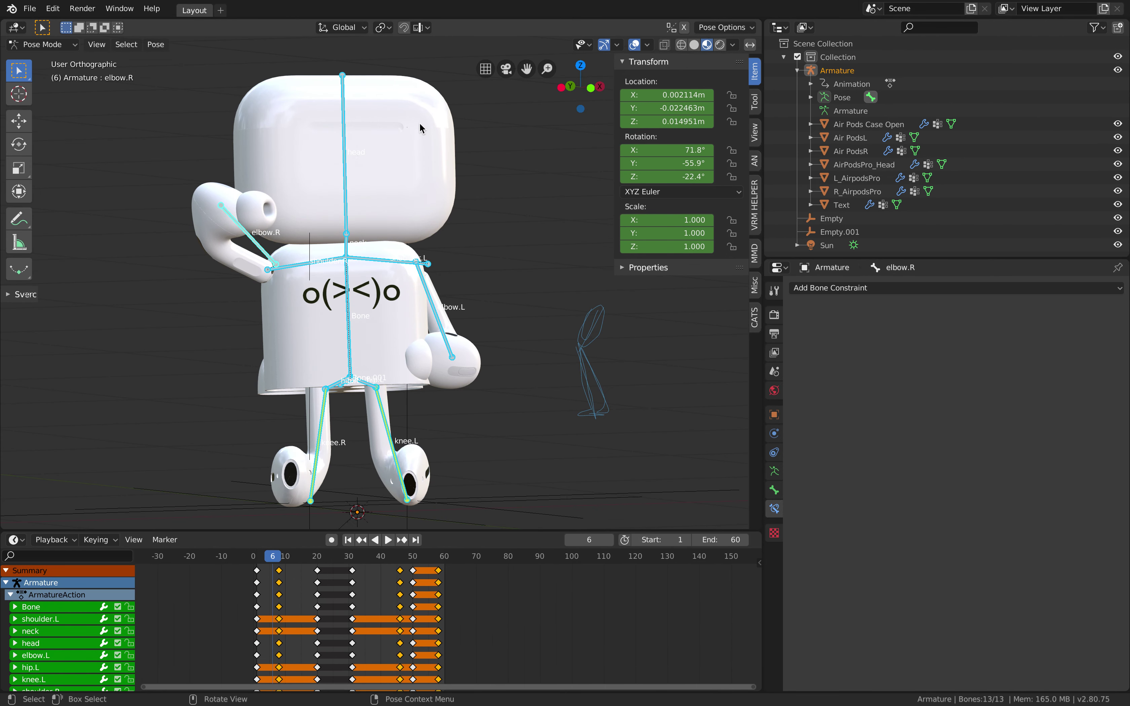
middle_click_drag(345, 399, 490, 386)
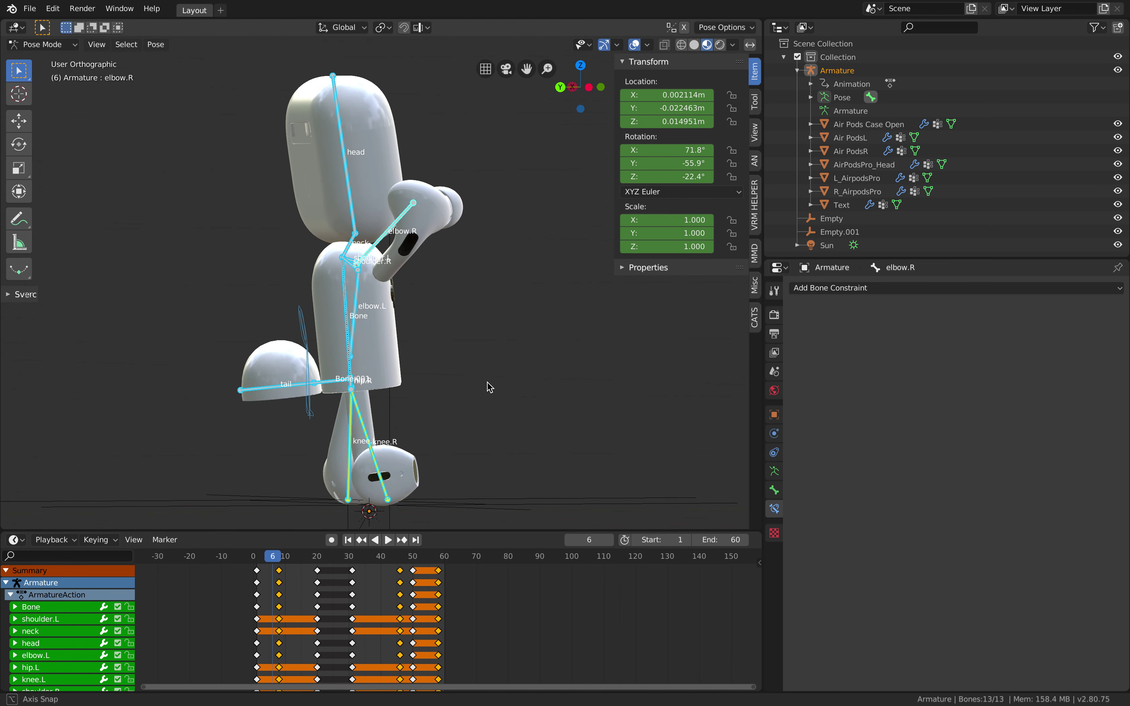
left_click(256, 557)
- At frame 1, move and rotate the root Bone, then key LocRotScale on all bones
key("space")
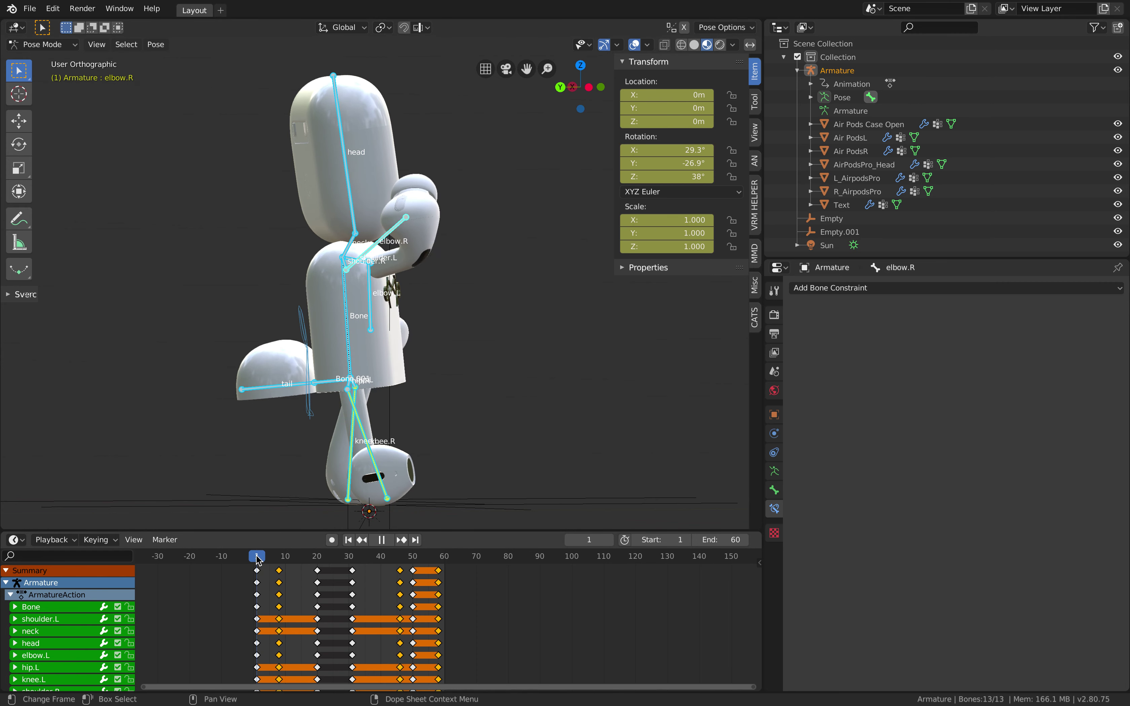
key("Escape")
left_click(350, 361)
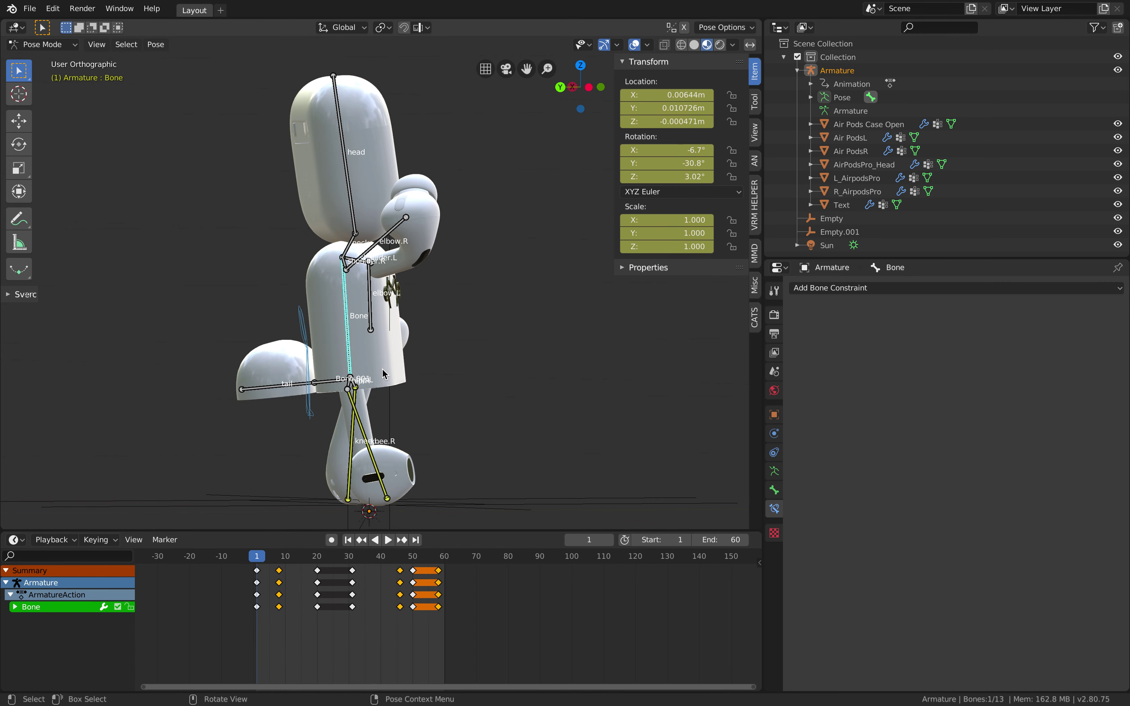
key("g")
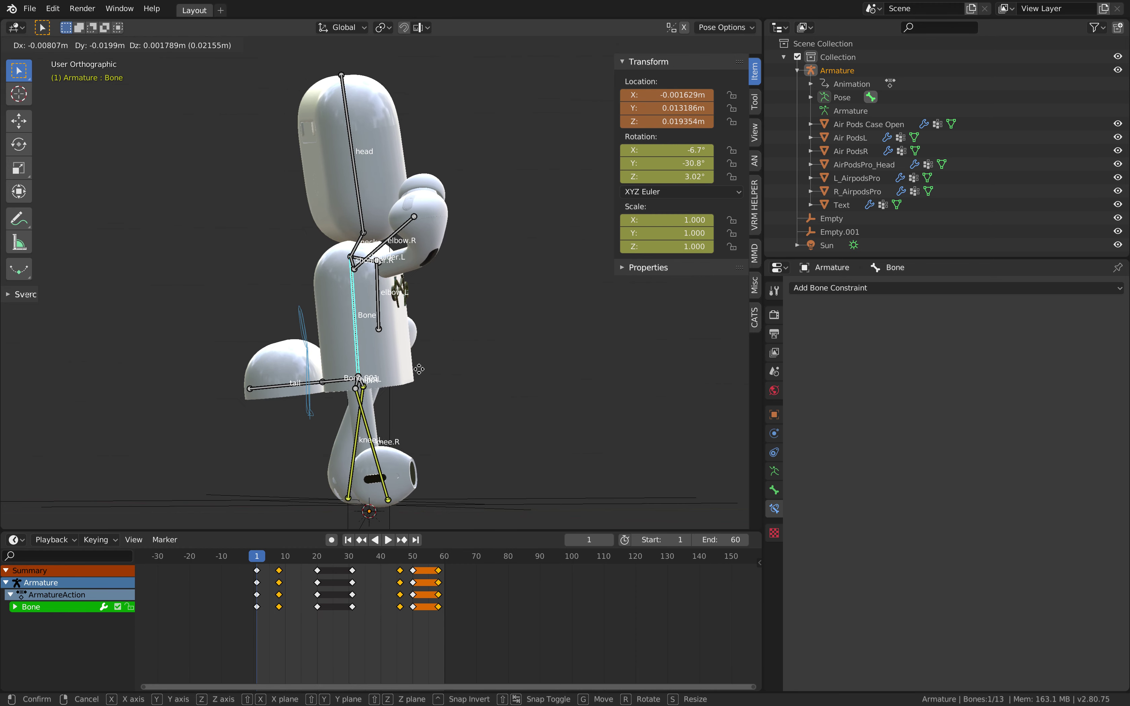
left_click(423, 368)
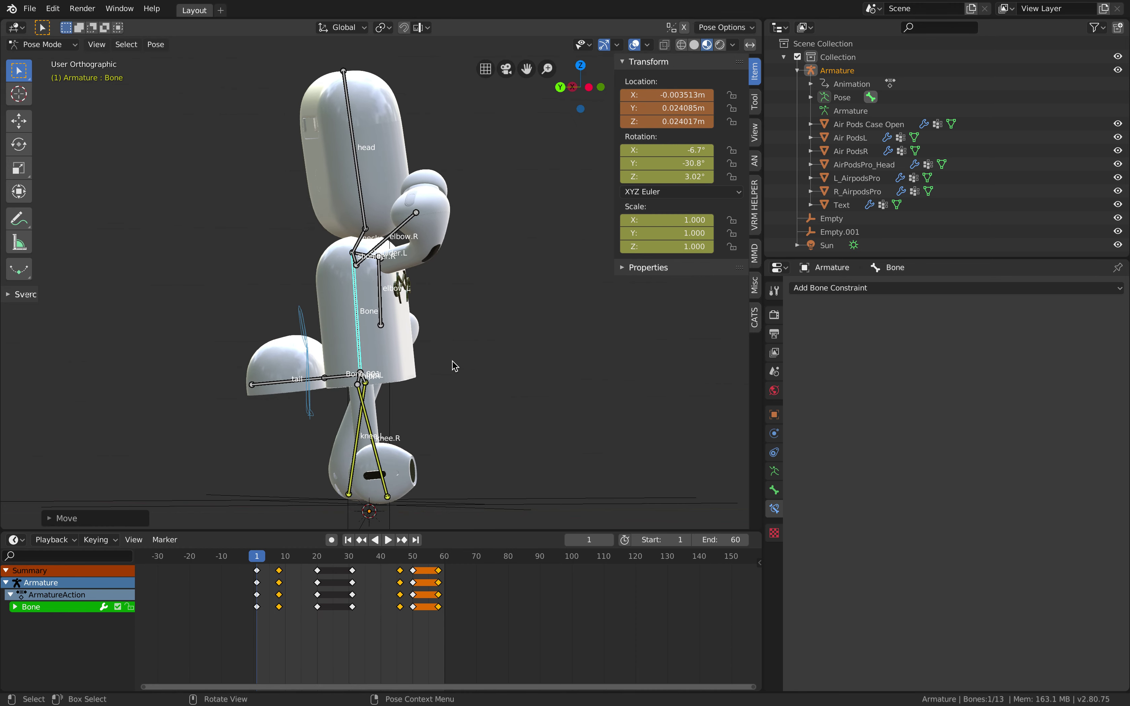
key("r")
left_click(457, 348)
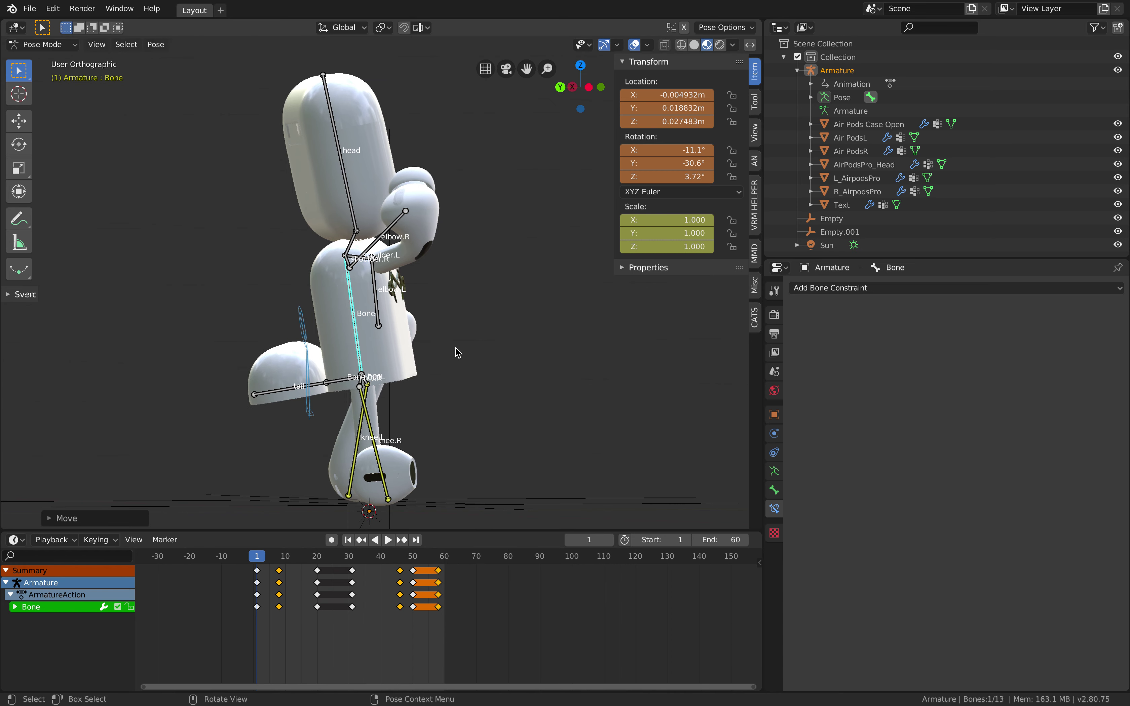
key("a")
key("i")
left_click(456, 349)
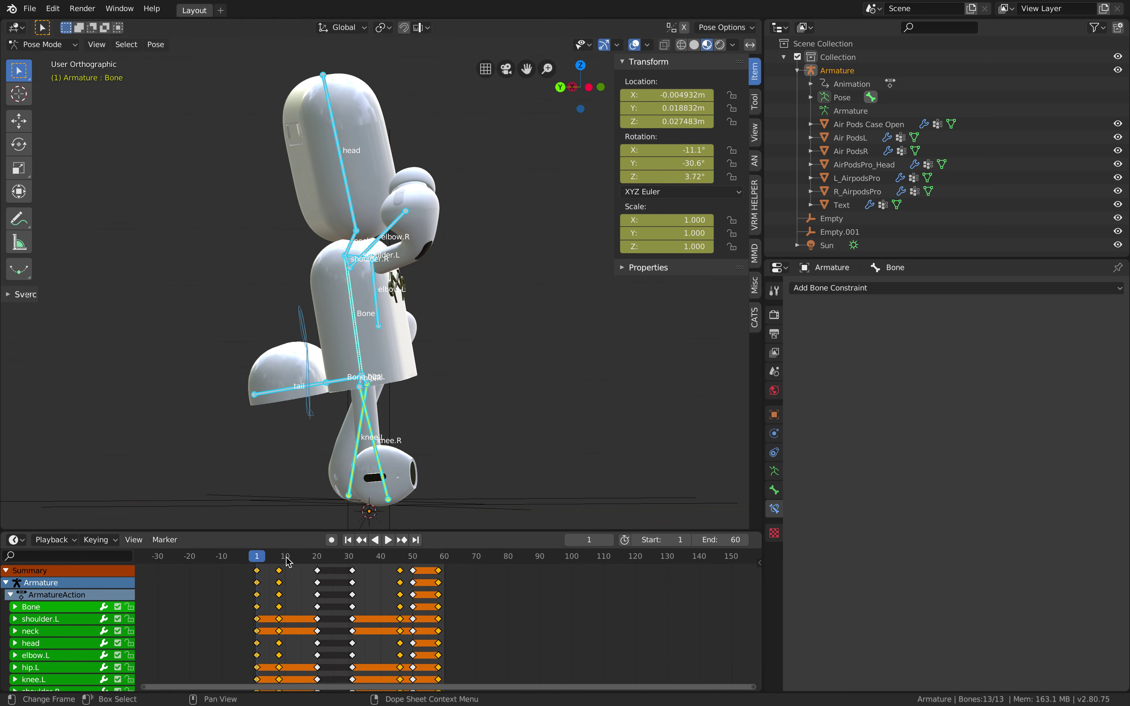
- At frame 20, rotate the root Bone to X −2.42°, Y 15°, Z −1.82°
key("space")
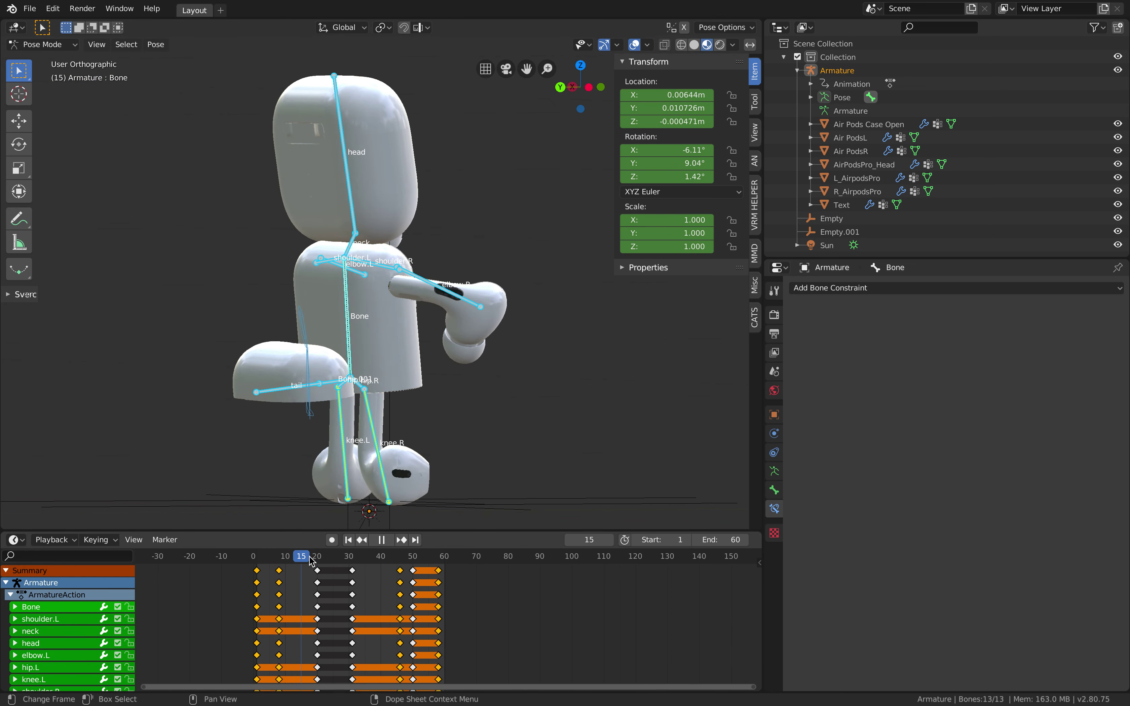
key("space")
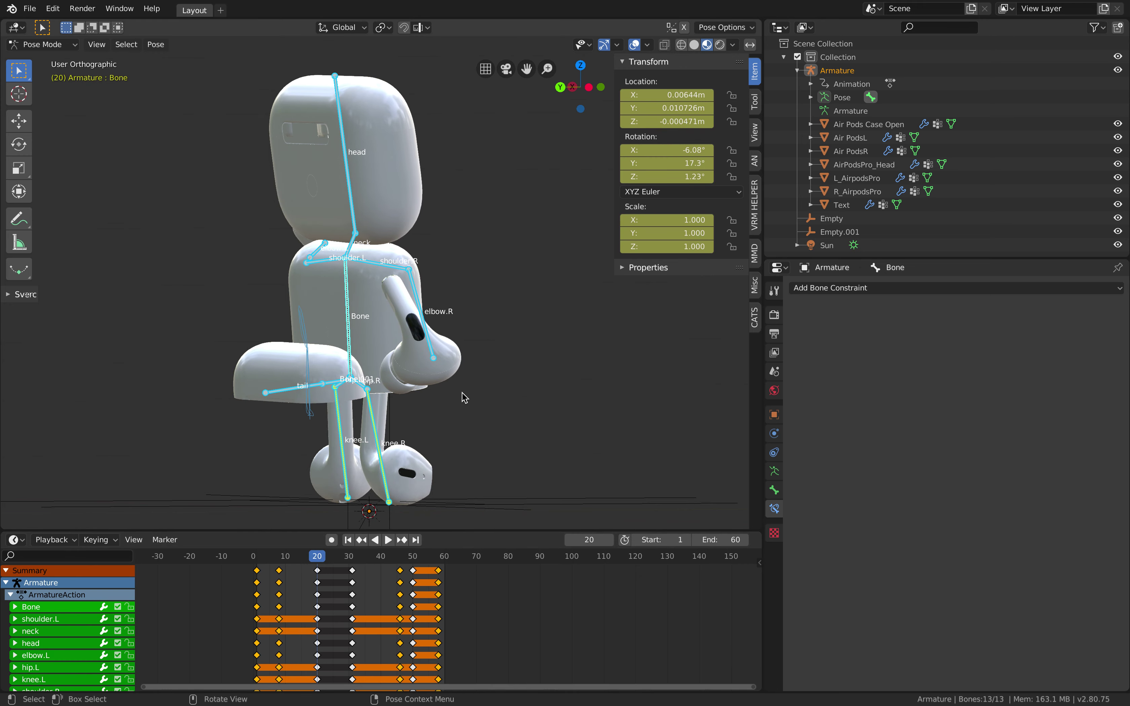
key("r")
key("r")
left_click(411, 416)
middle_click_drag(410, 416, 290, 410)
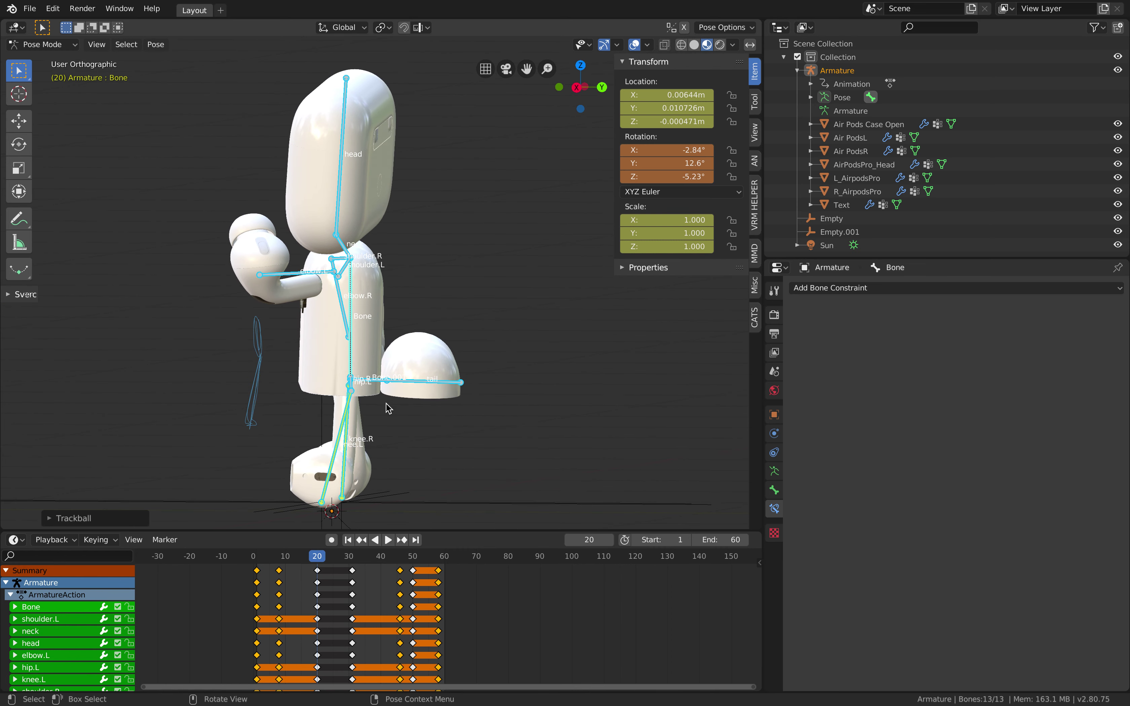
key("g")
key("r")
key("r")
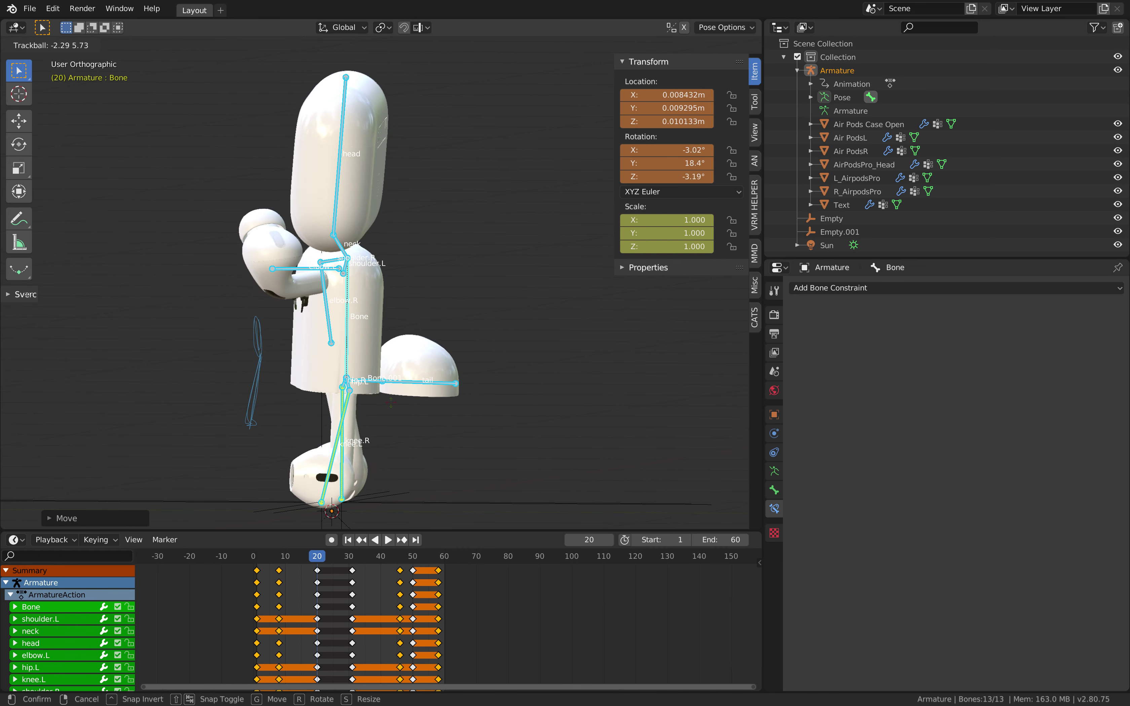
left_click(391, 403)
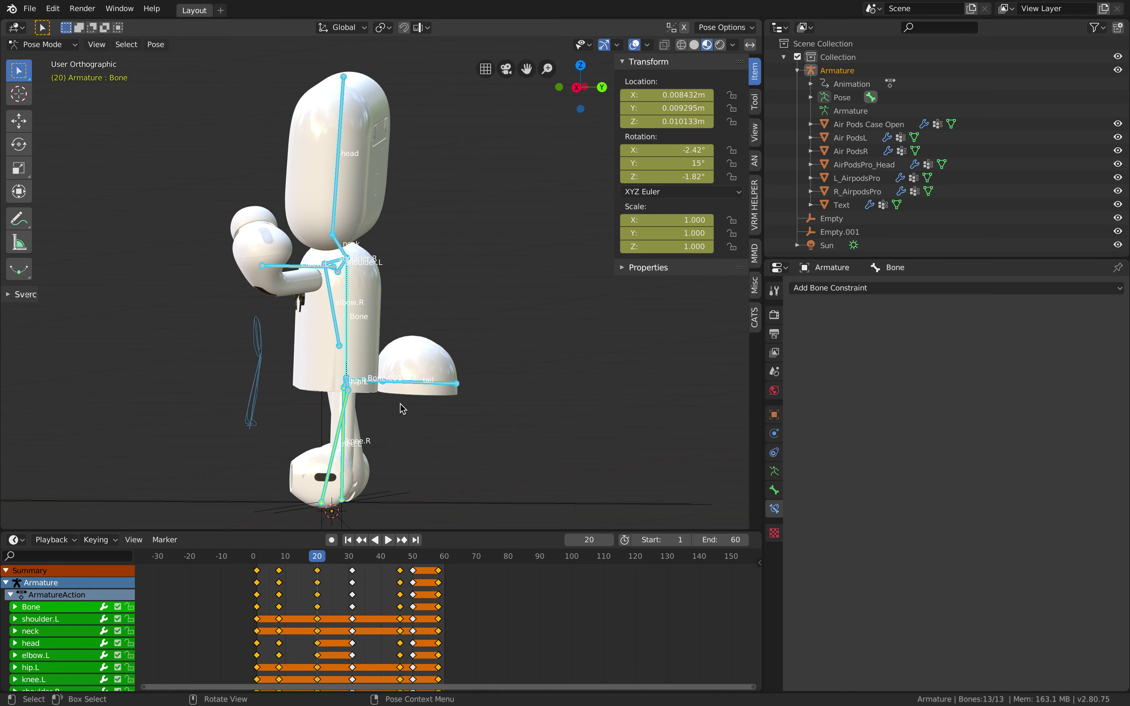
key("ctrl+Right")
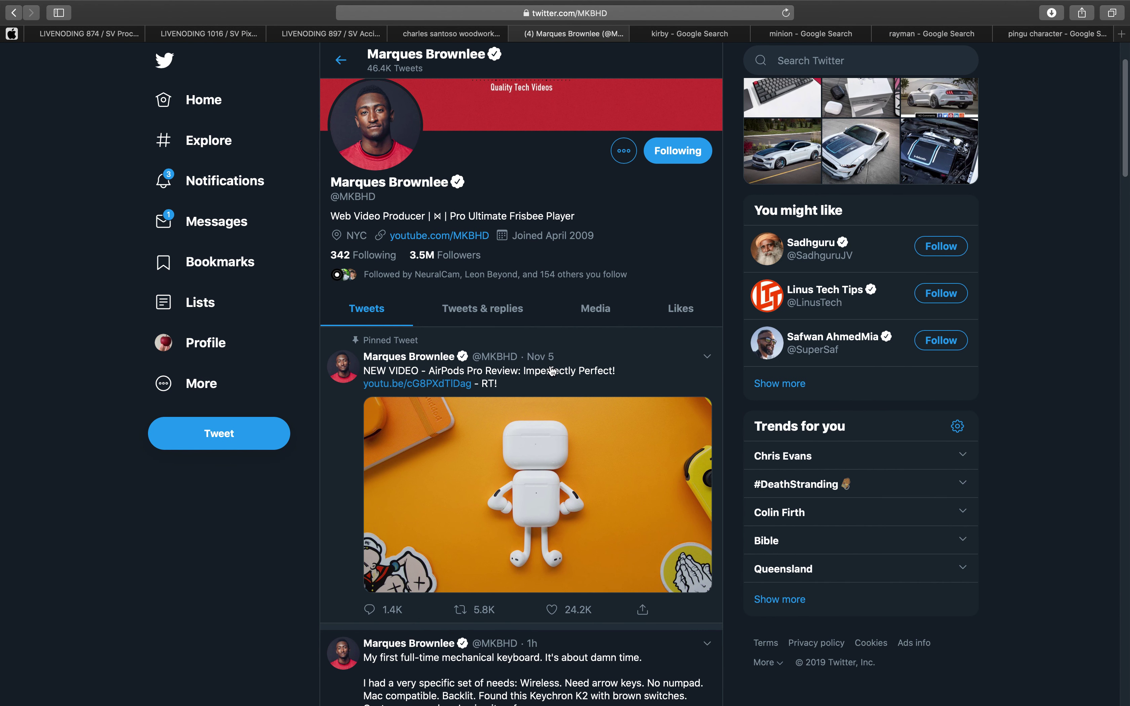
left_click(1122, 35)
key("ctrl+Left")
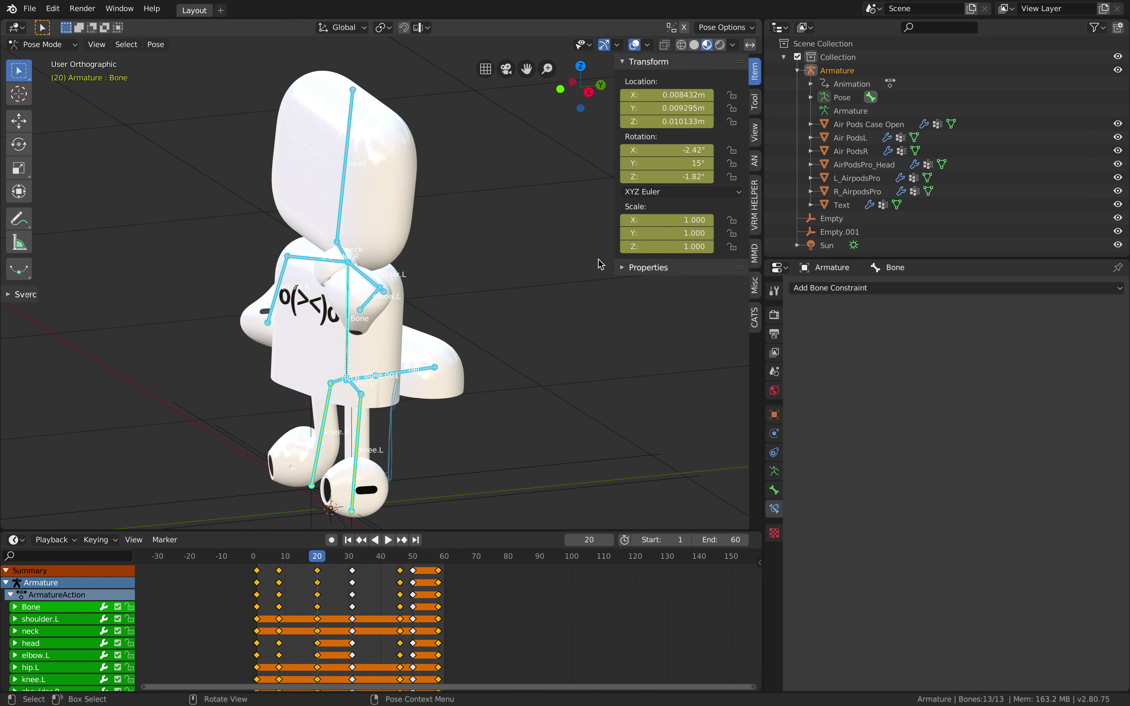
middle_click_drag(467, 304, 522, 297)
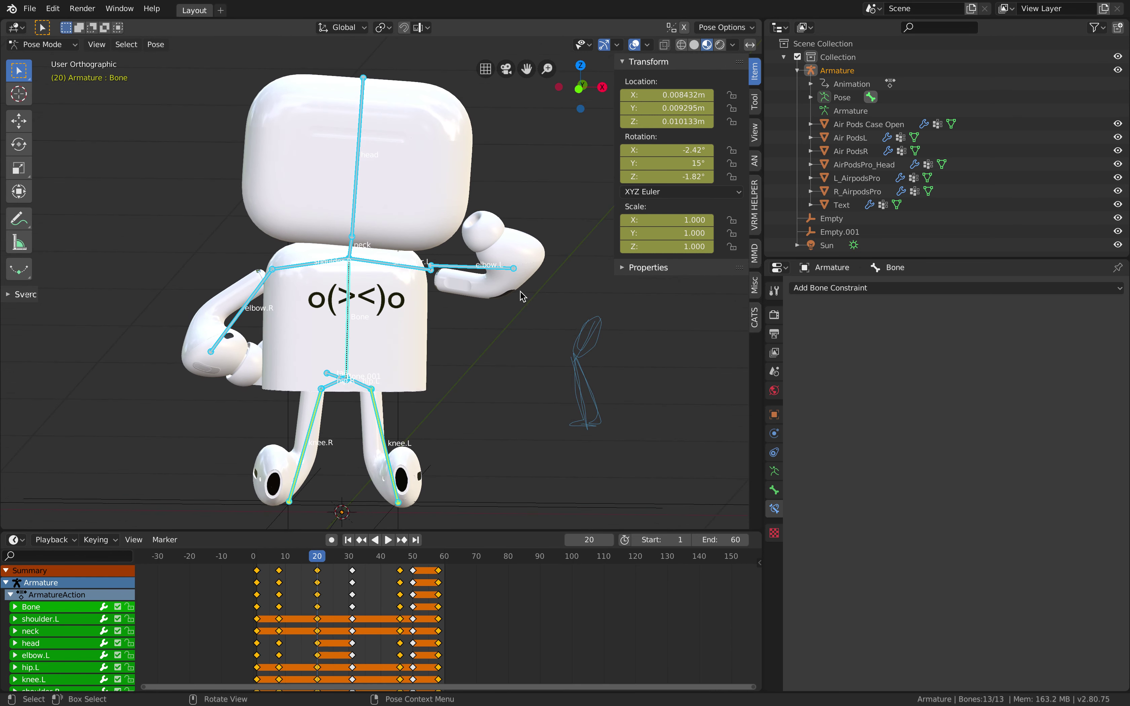
key("space")
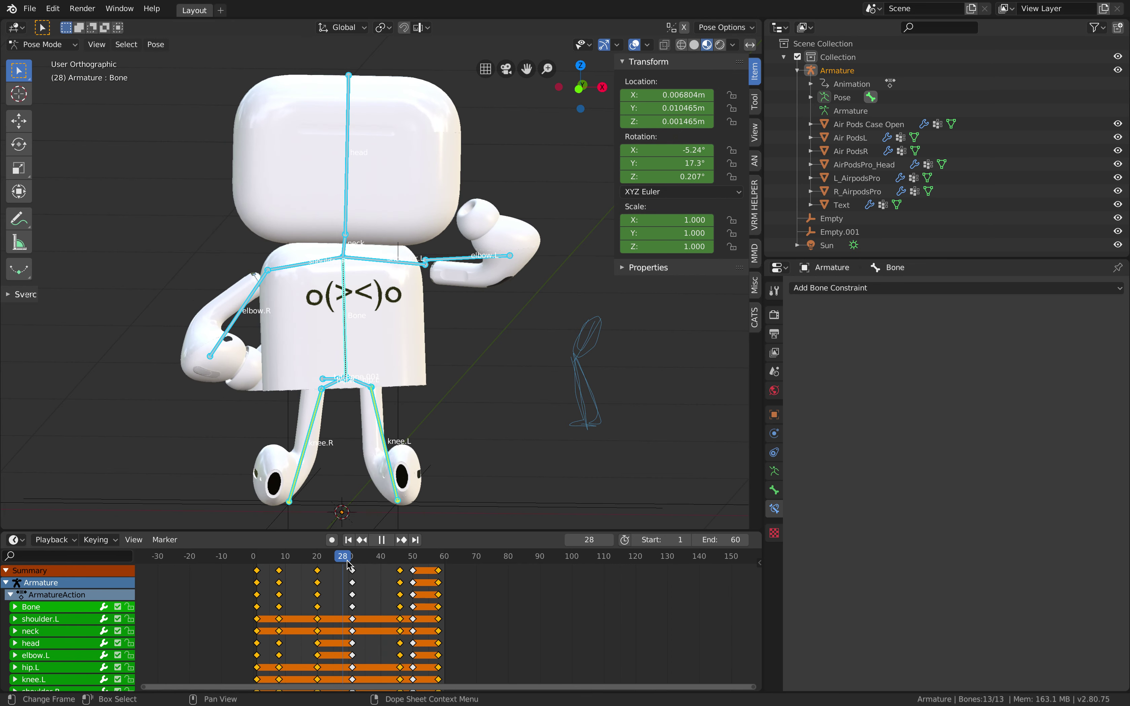
key("space")
left_click(381, 562)
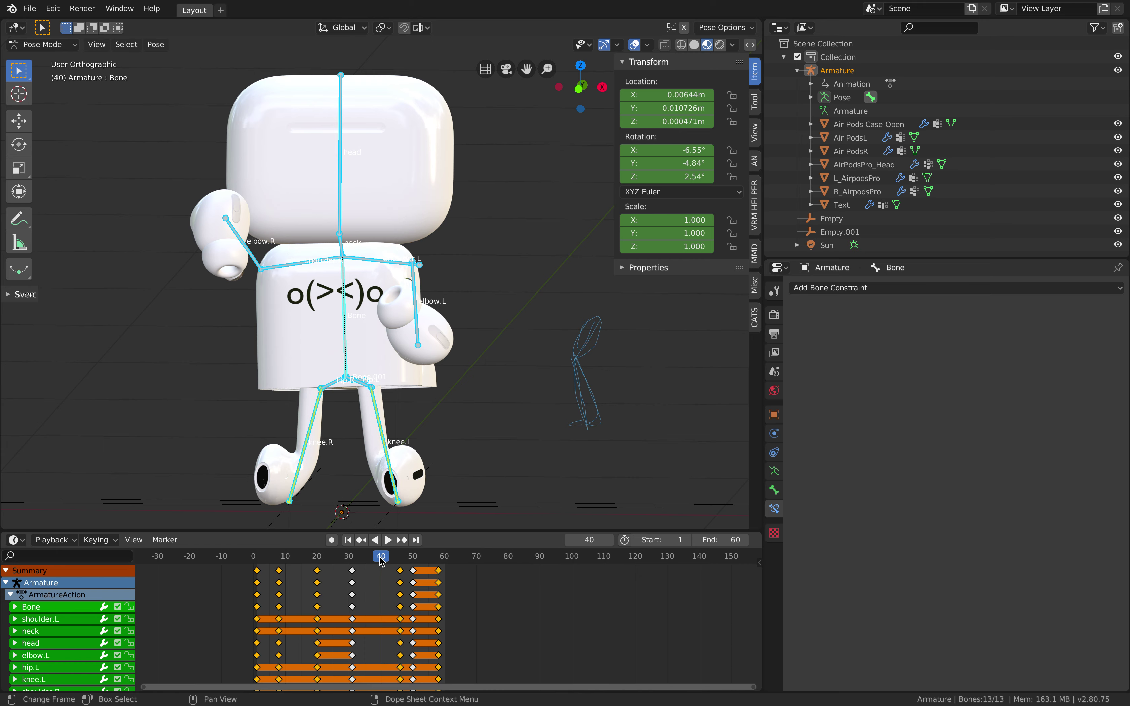
key("space")
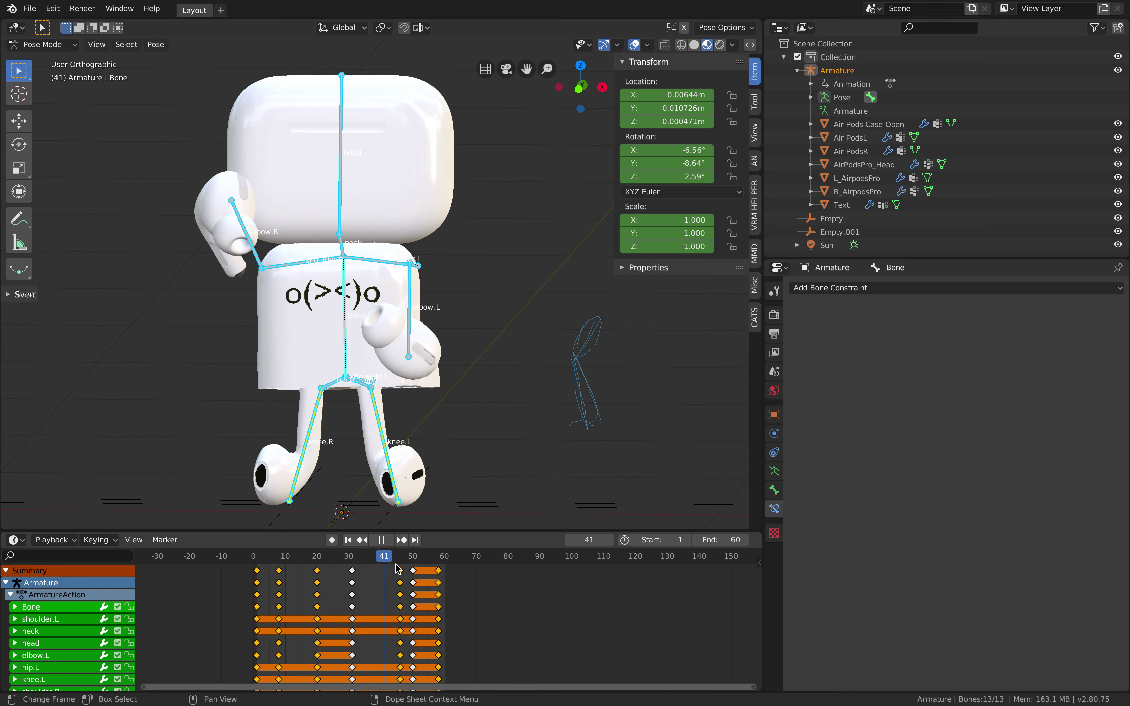
key("space")
key("super+Tab")
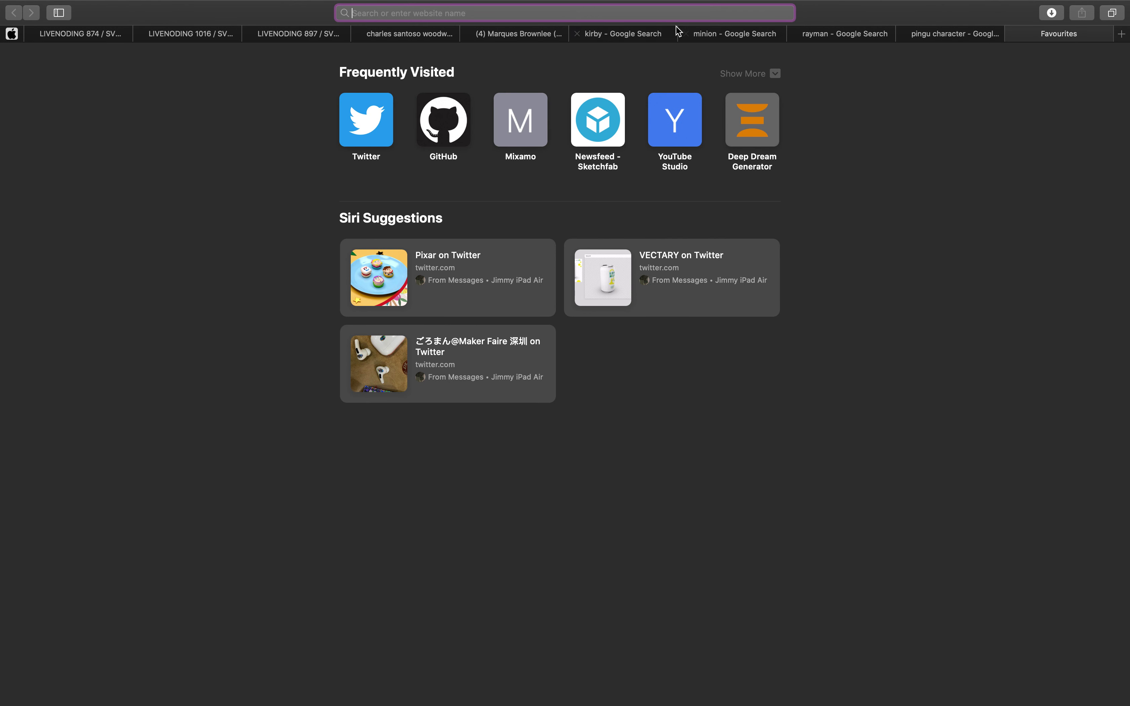
- Search Google for 'perfume fbx' and view the image results
type("perfume fbx")
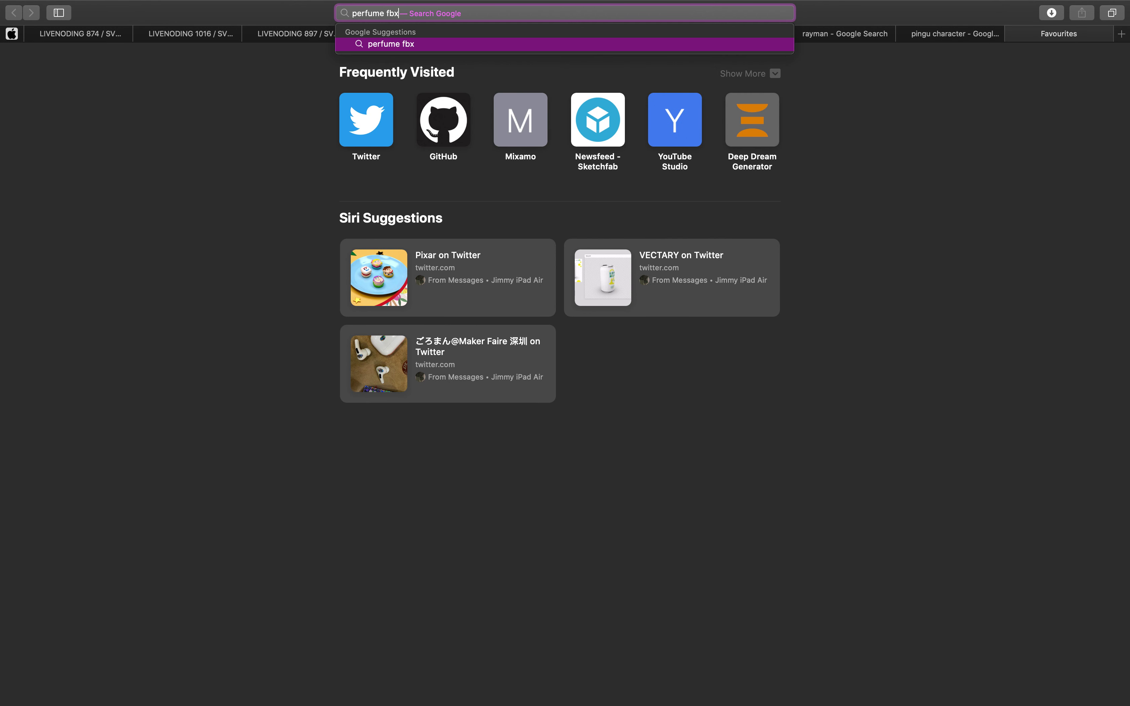
key("Return")
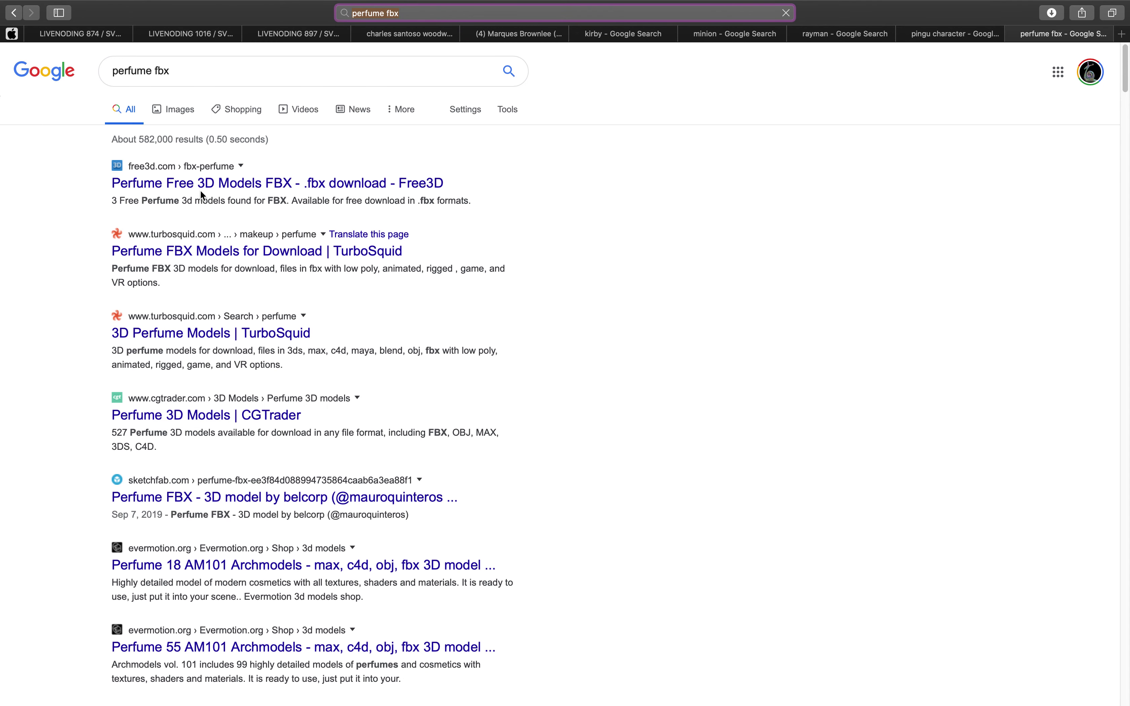
left_click(171, 112)
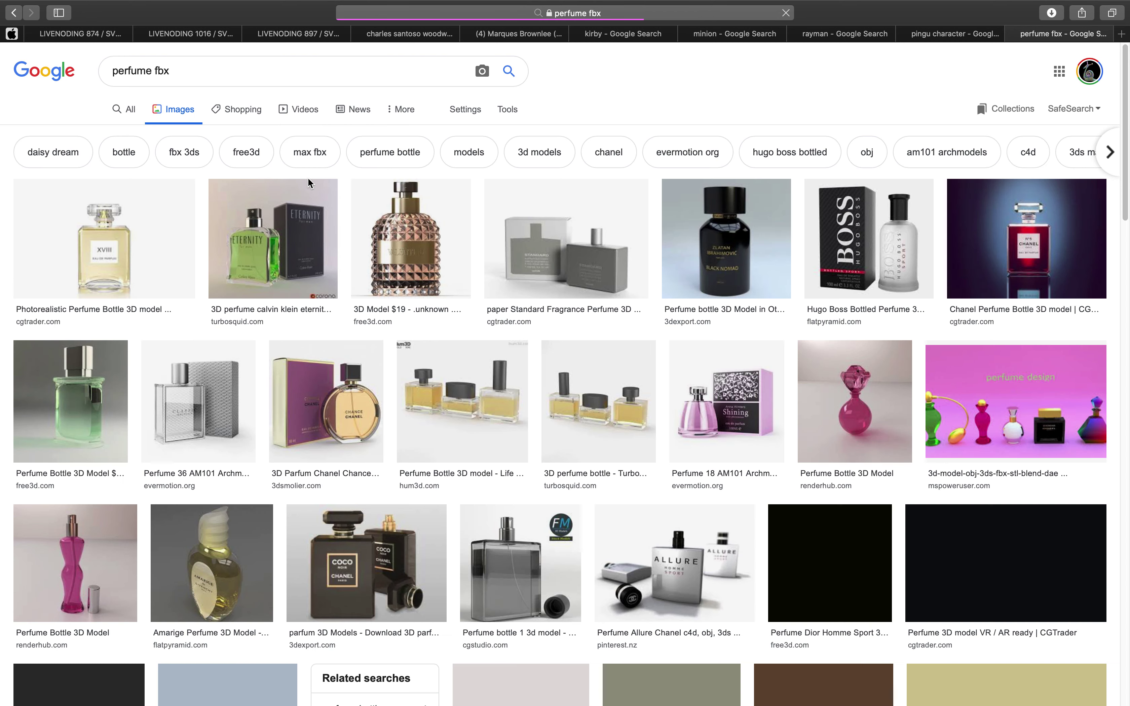
- Change the query to 'perfume motion capture fbx' and show its image results
left_click(155, 73)
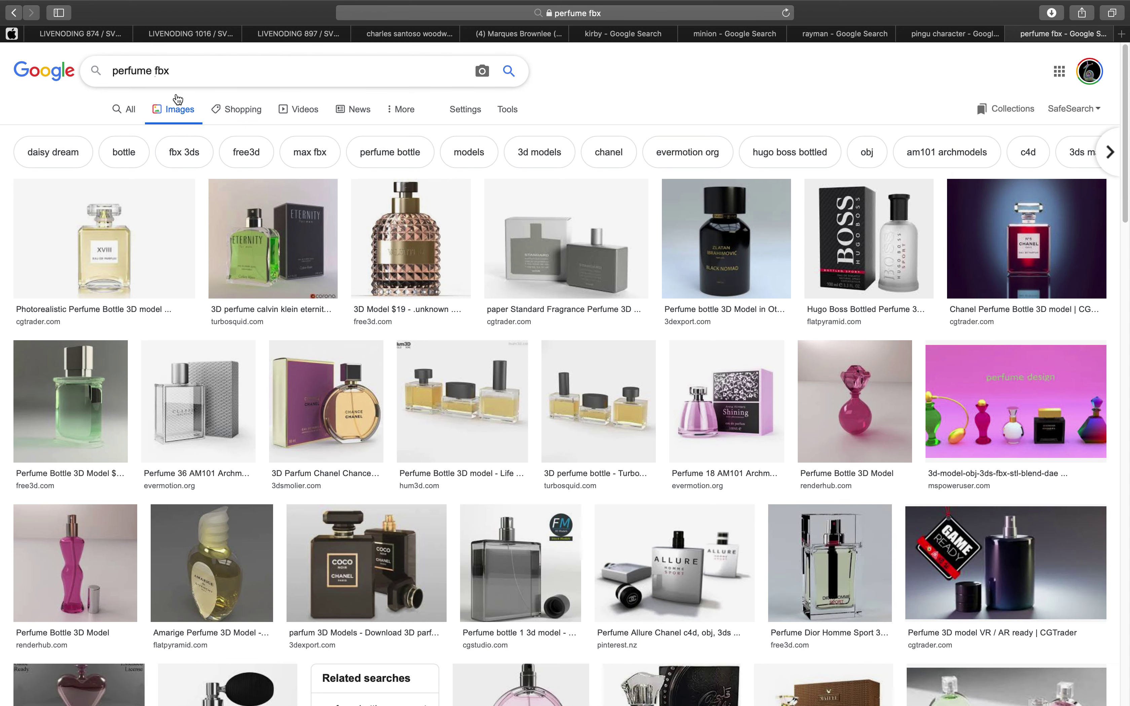
type("motion capture")
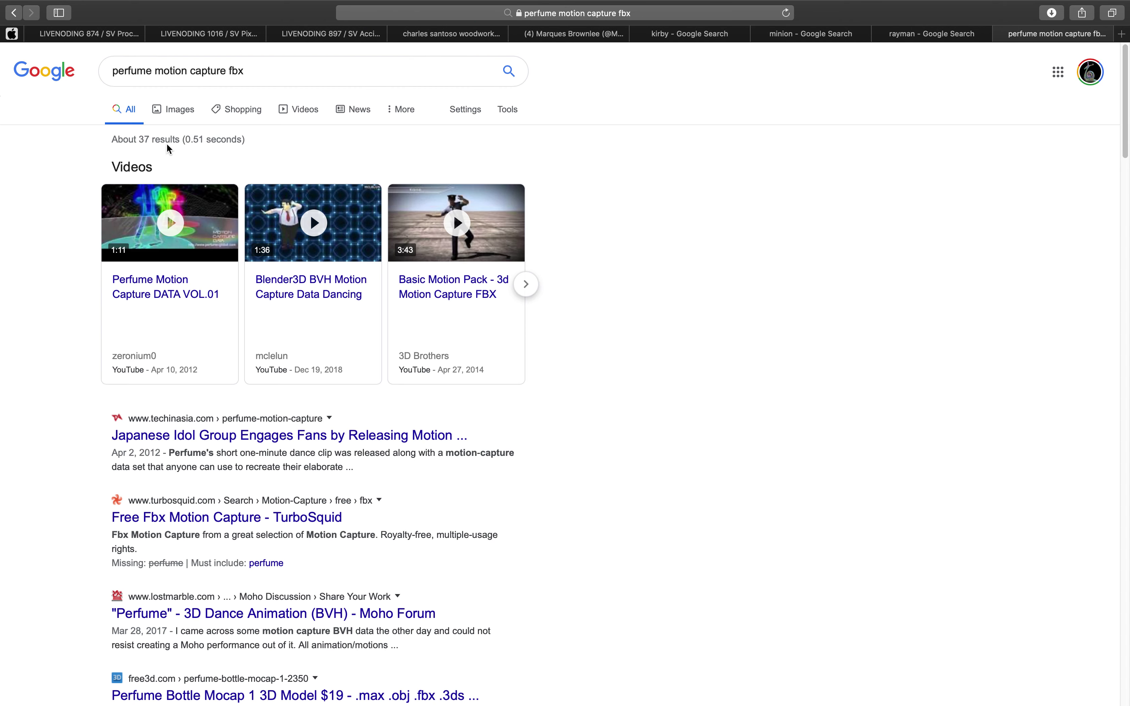
left_click(176, 120)
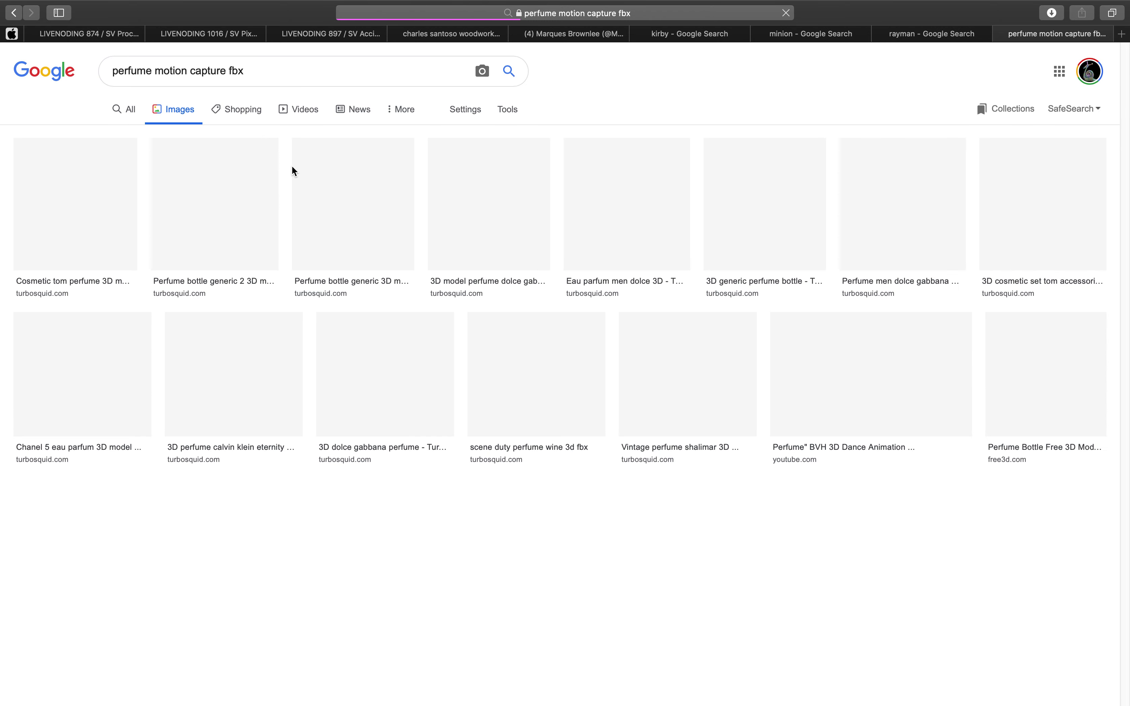
key("ctrl+Left")
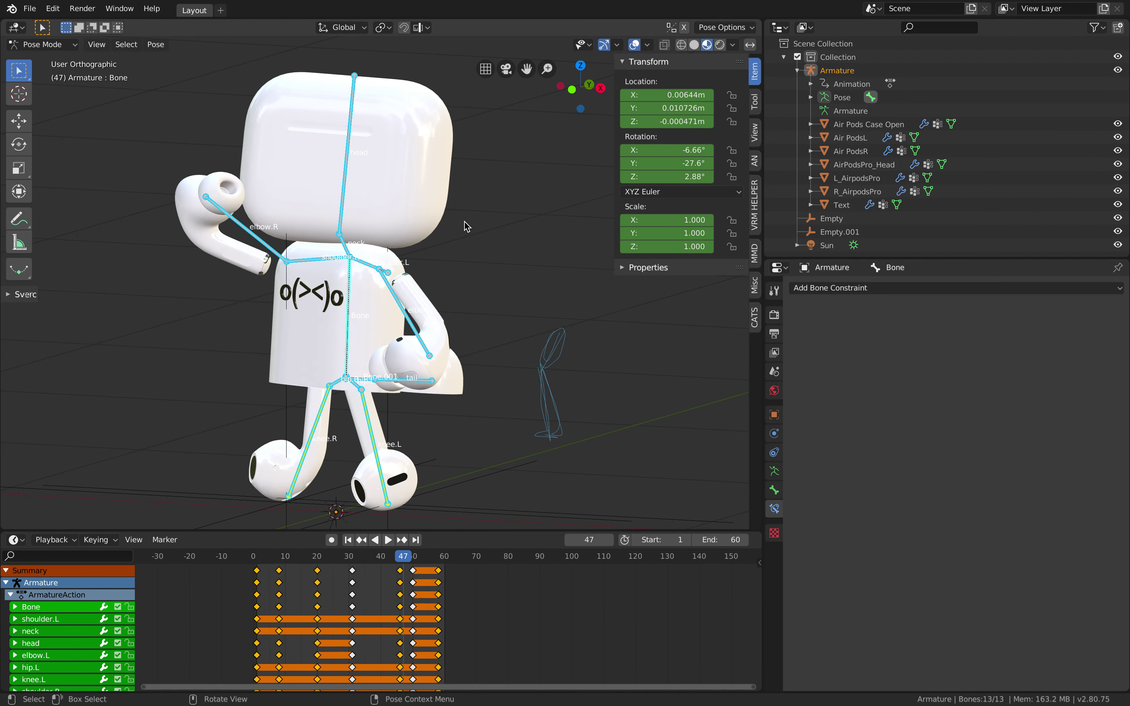
key("ctrl+Right")
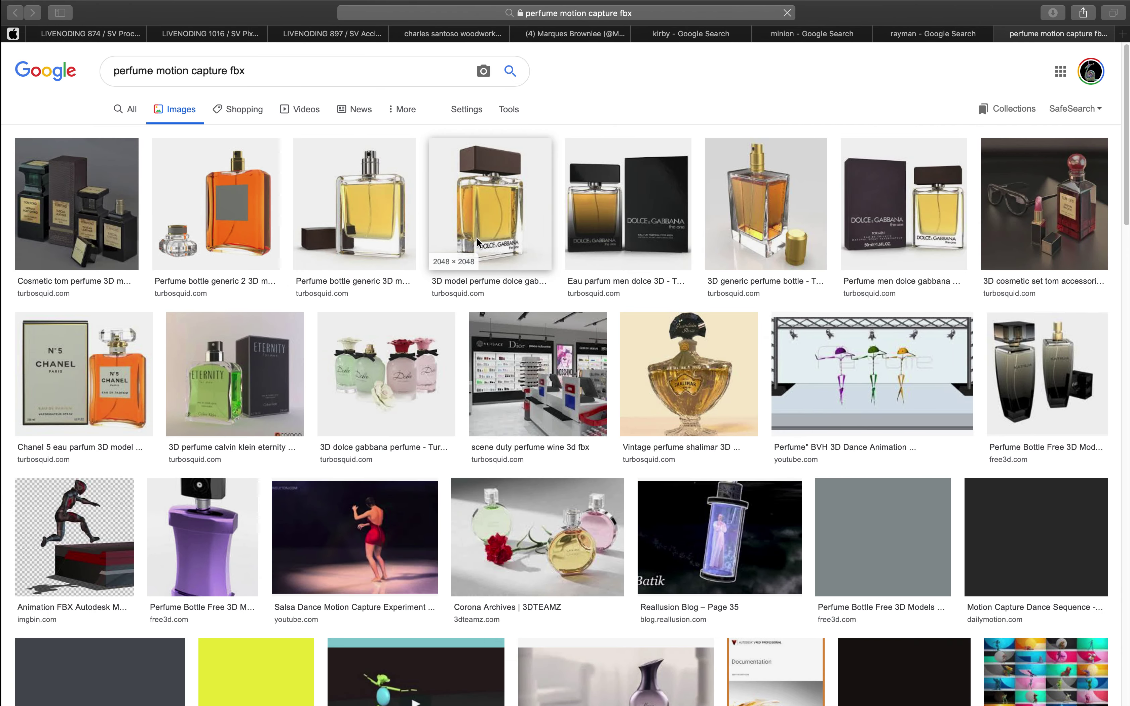
key("ctrl+Left")
key("ctrl+Right")
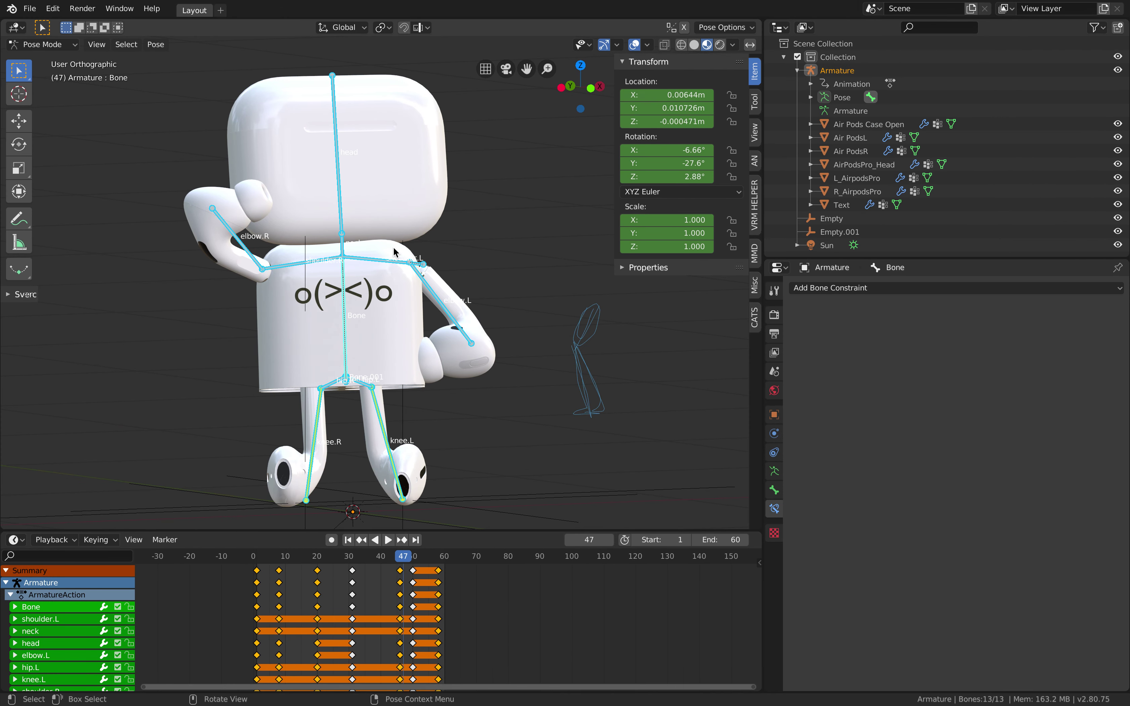
- Play the dance from frame 16, stop it, and select the elbow.L bone
middle_click_drag(417, 387, 471, 449)
left_click(306, 557)
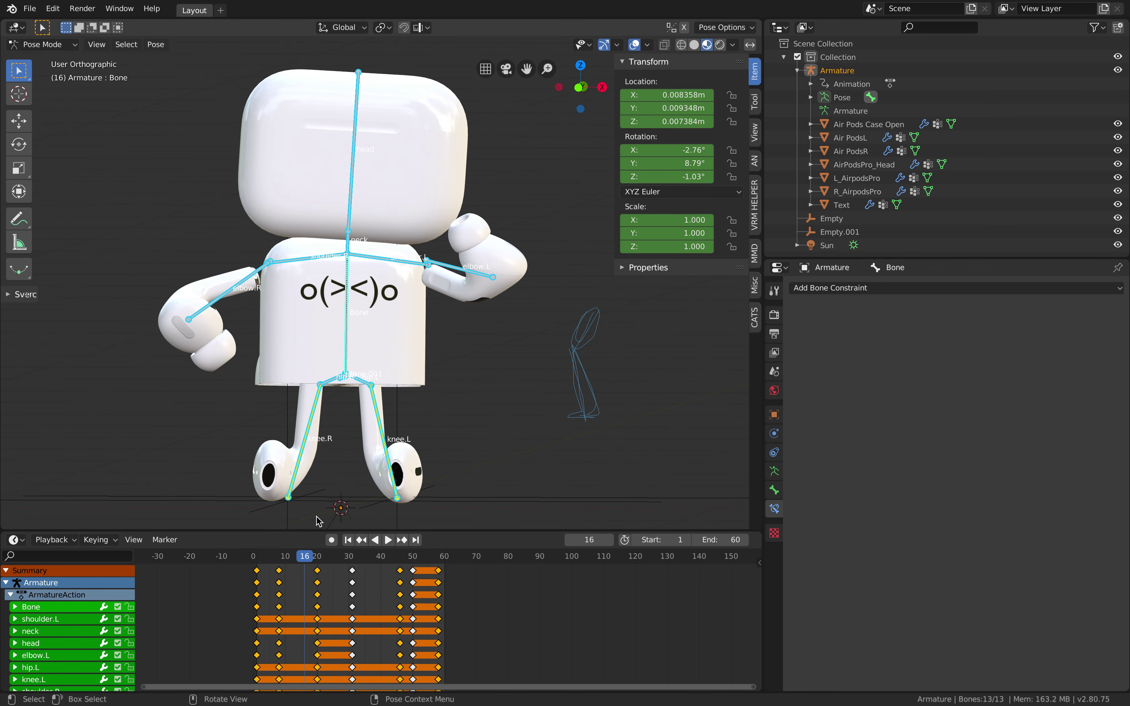
key("space")
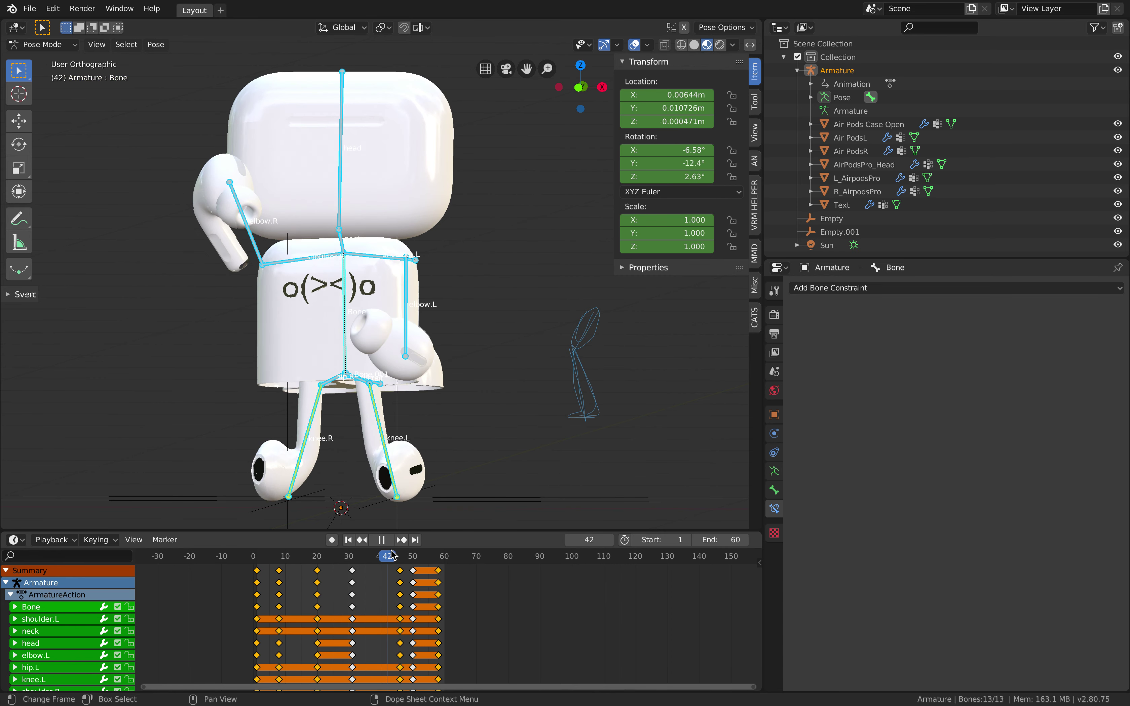
key("space")
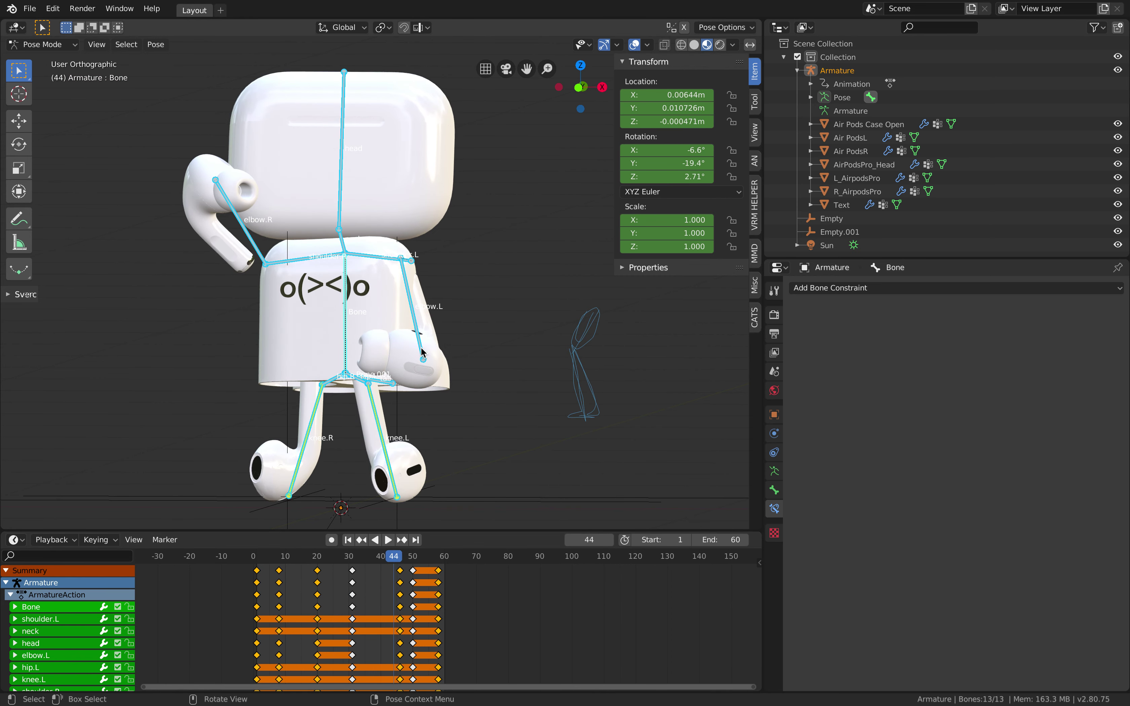
left_click(419, 321)
- At frame 45, trackball-rotate elbow.L and keyframe all bones
left_click(403, 561)
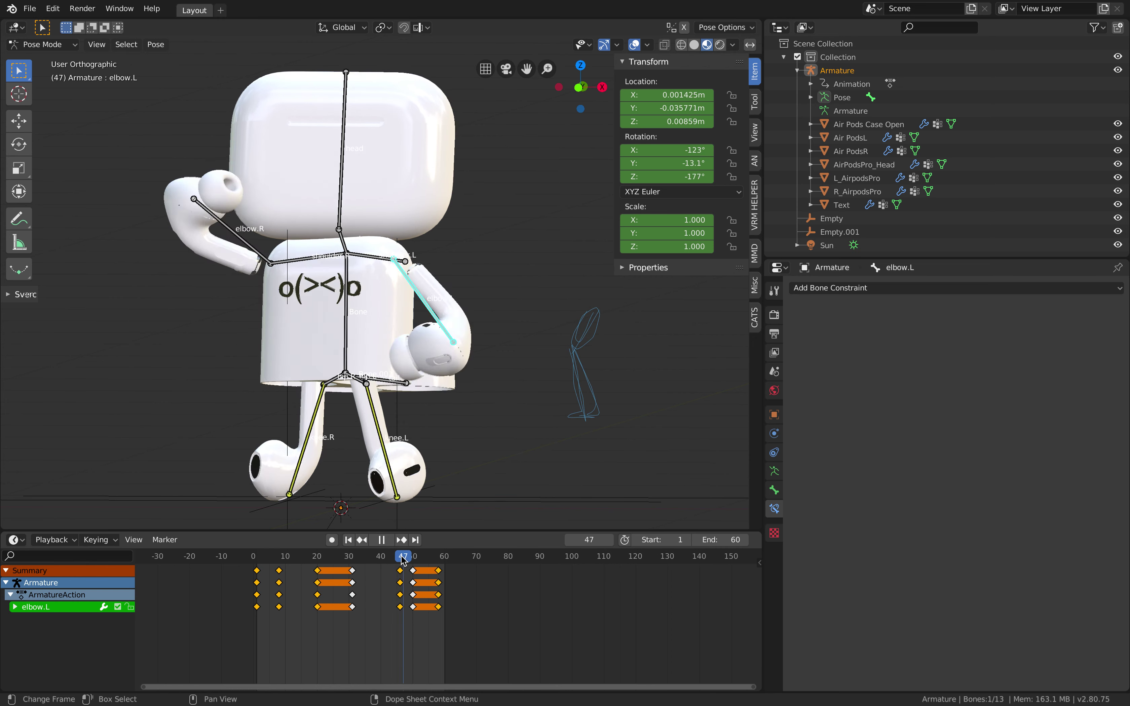
key("space")
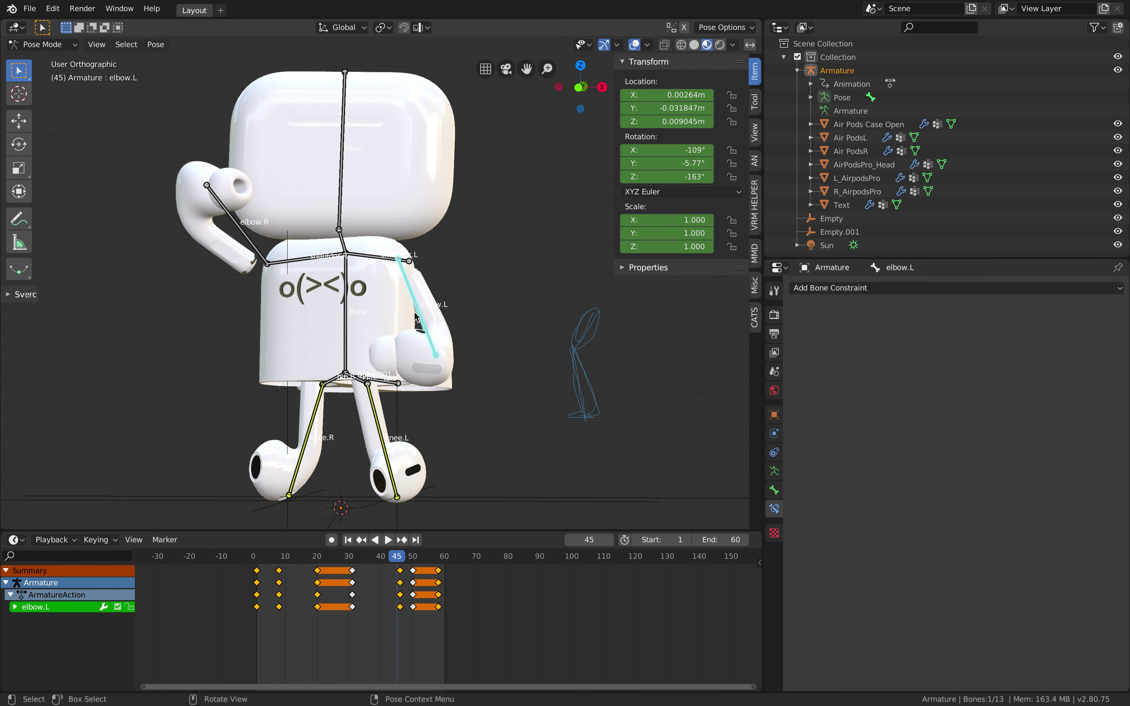
key("space")
middle_click_drag(444, 302, 441, 299)
key("r")
key("r")
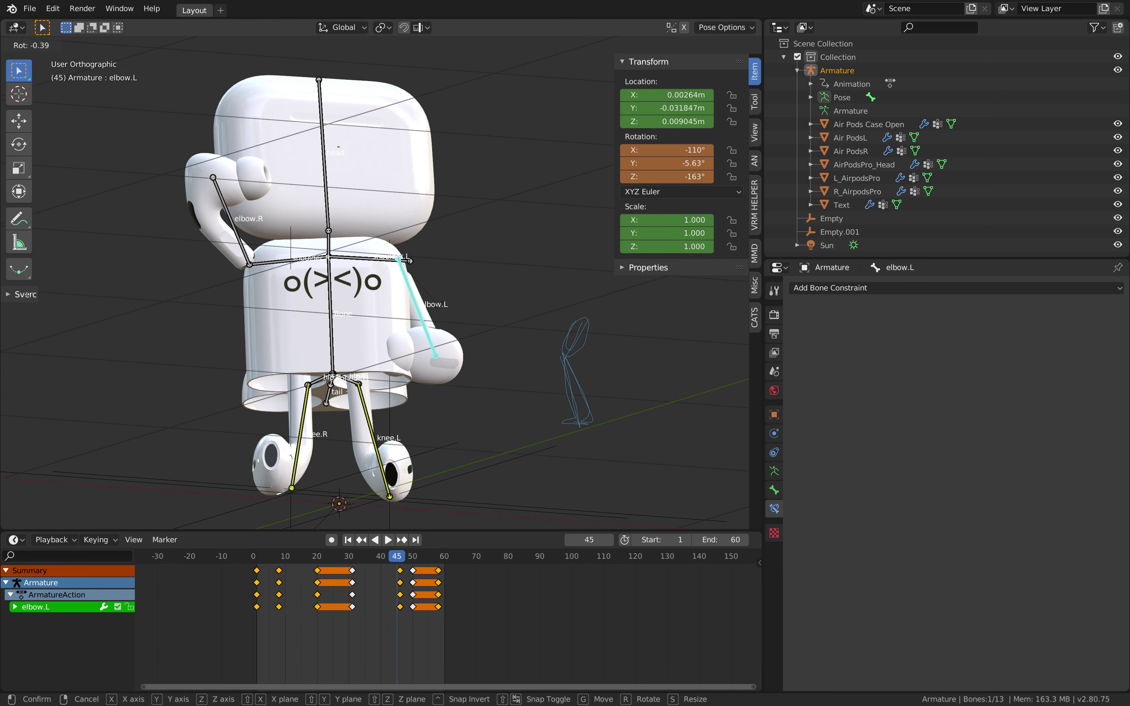
left_click(467, 296)
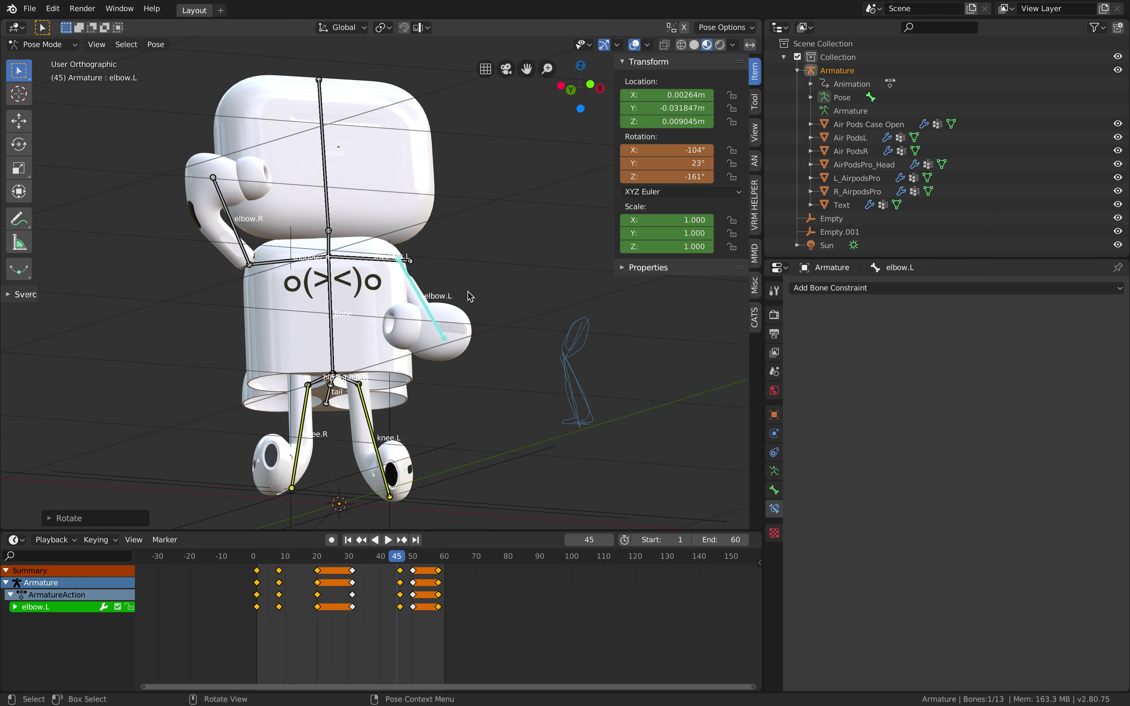
key("a")
key("i")
left_click(467, 290)
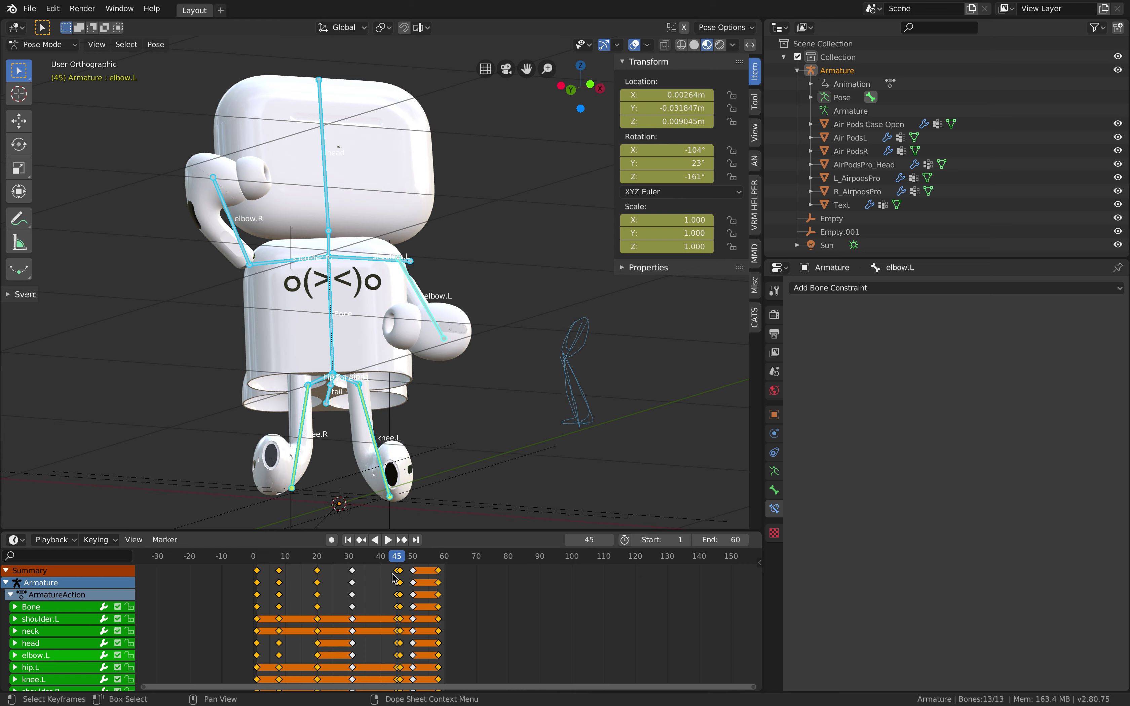
- At frame 46, re-rotate the left elbow, select all bones and play back the arm motion
key("space")
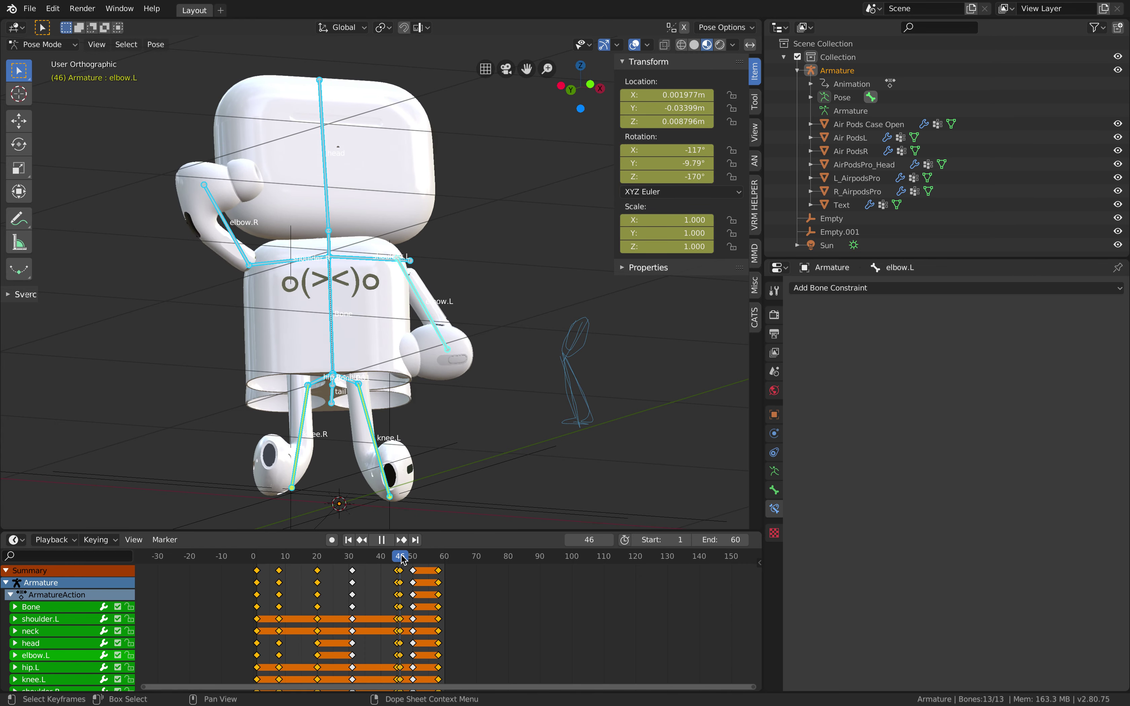
key("space")
left_click(436, 330)
key("r")
key("r")
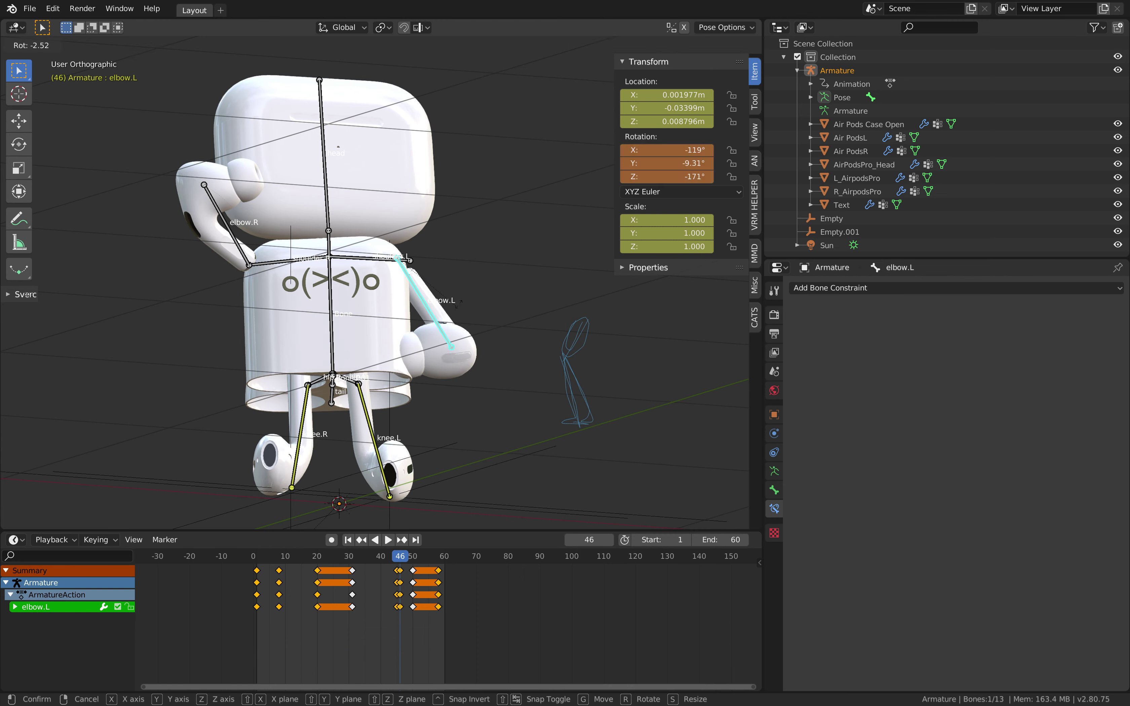
left_click(486, 285)
key("r")
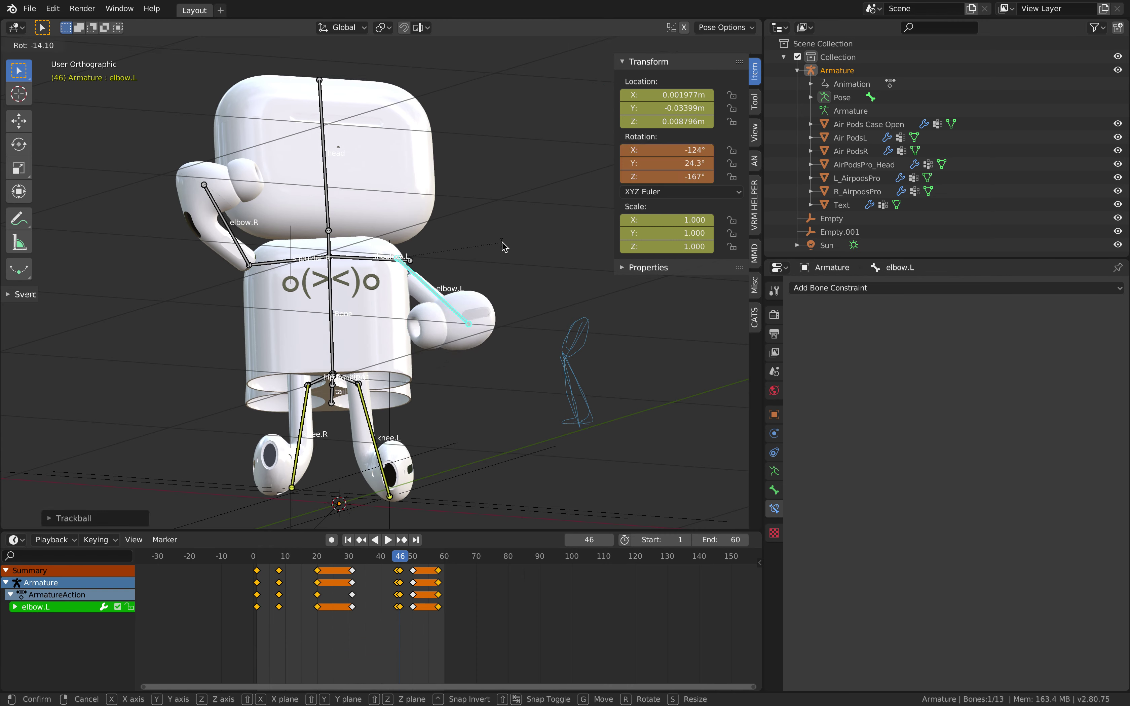
left_click(500, 241)
key("a")
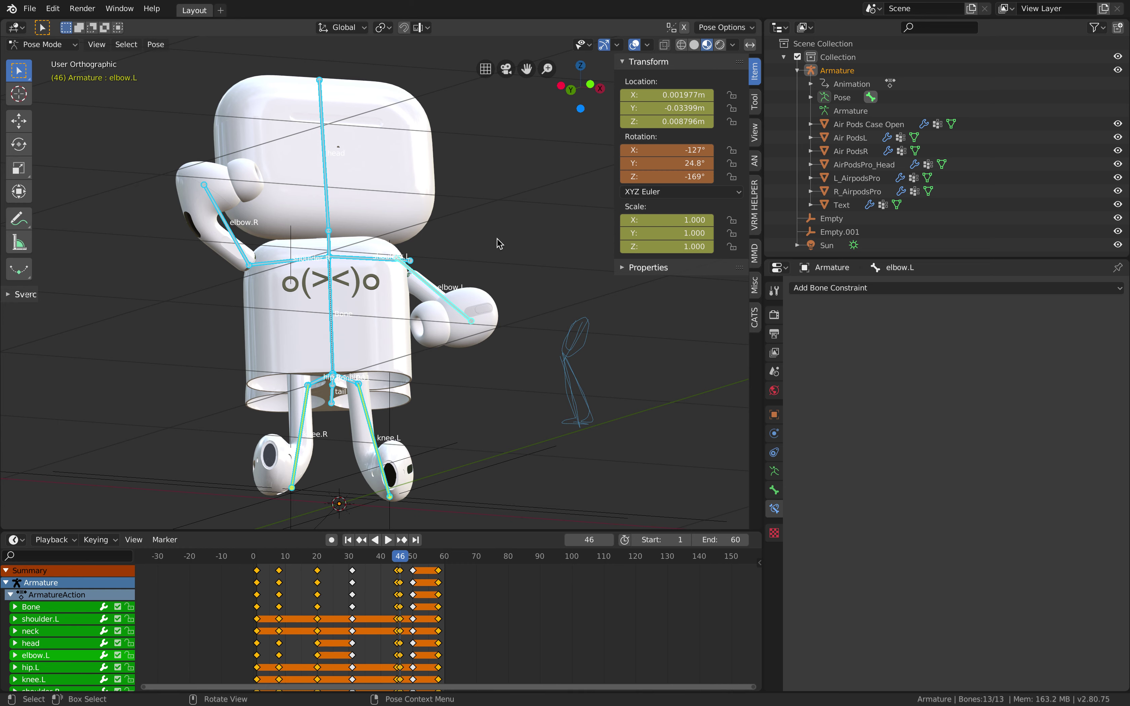
key("space")
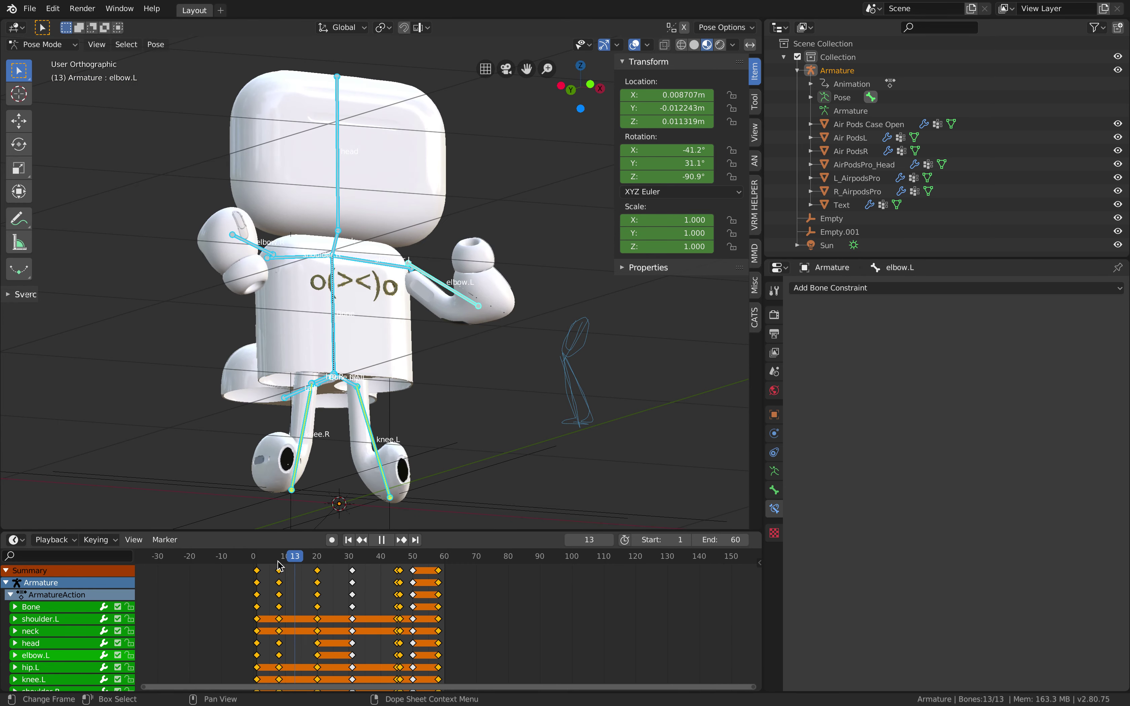
key("space")
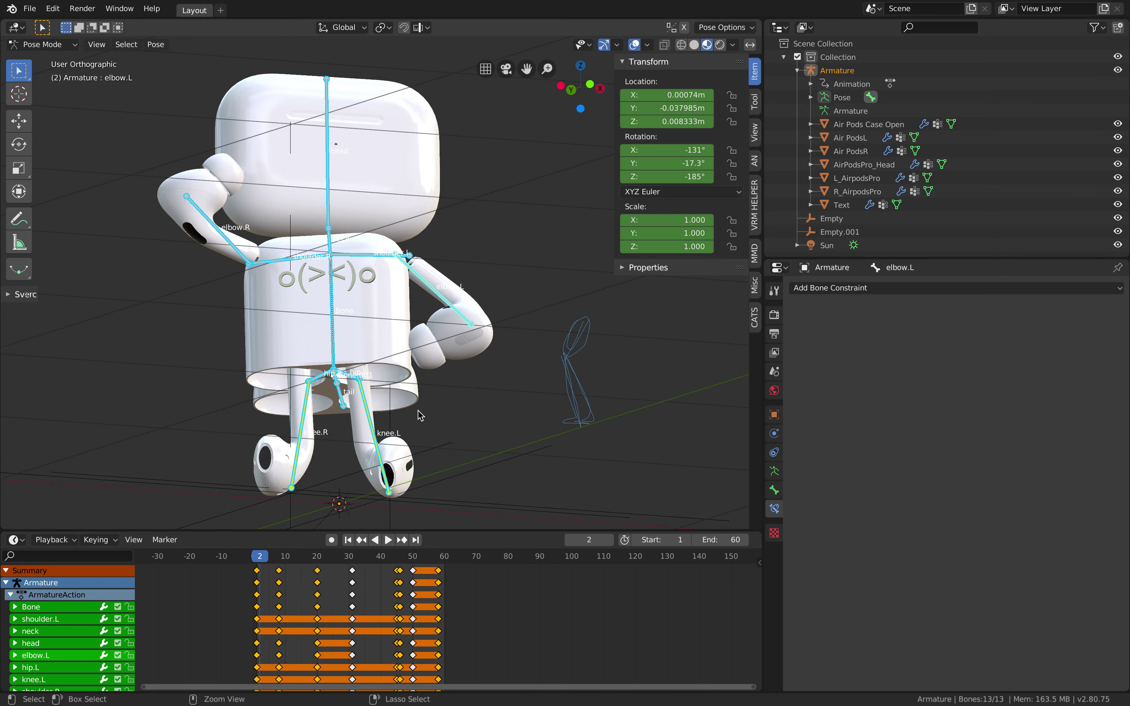
key("super+Tab")
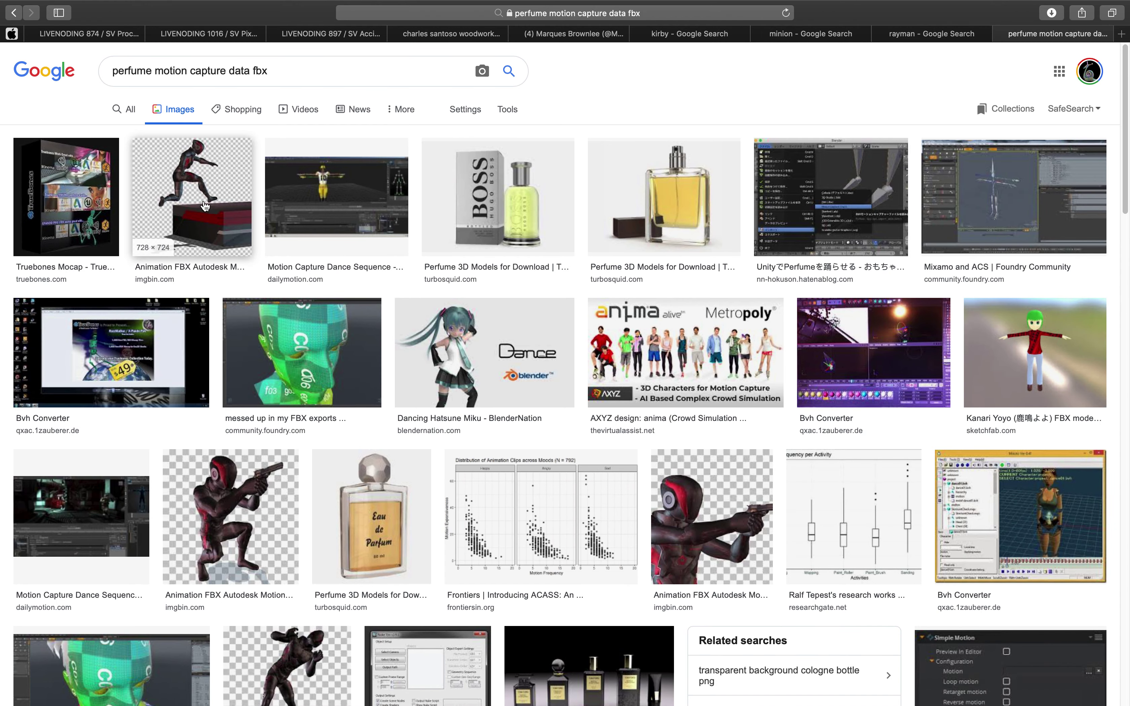
- Refine the image search to 'perfume JPOP motion capture data fbx'
scroll(452, 437, "down", 10)
scroll(452, 437, "up", 10)
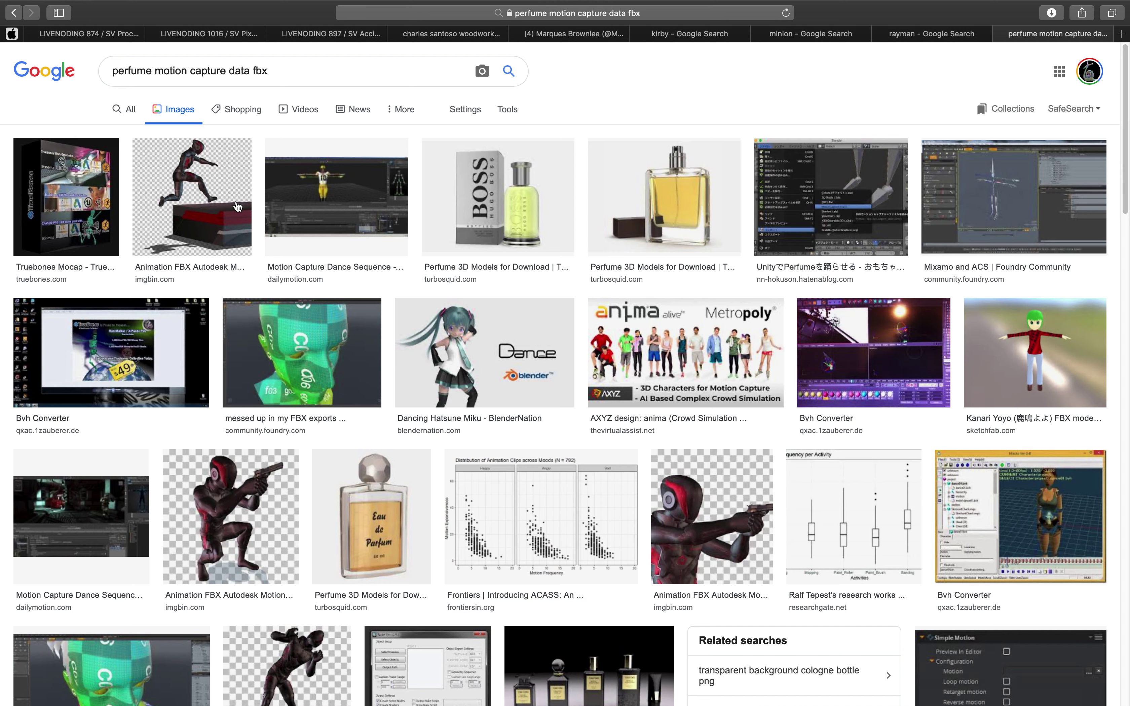
left_click(154, 70)
type("JPOP")
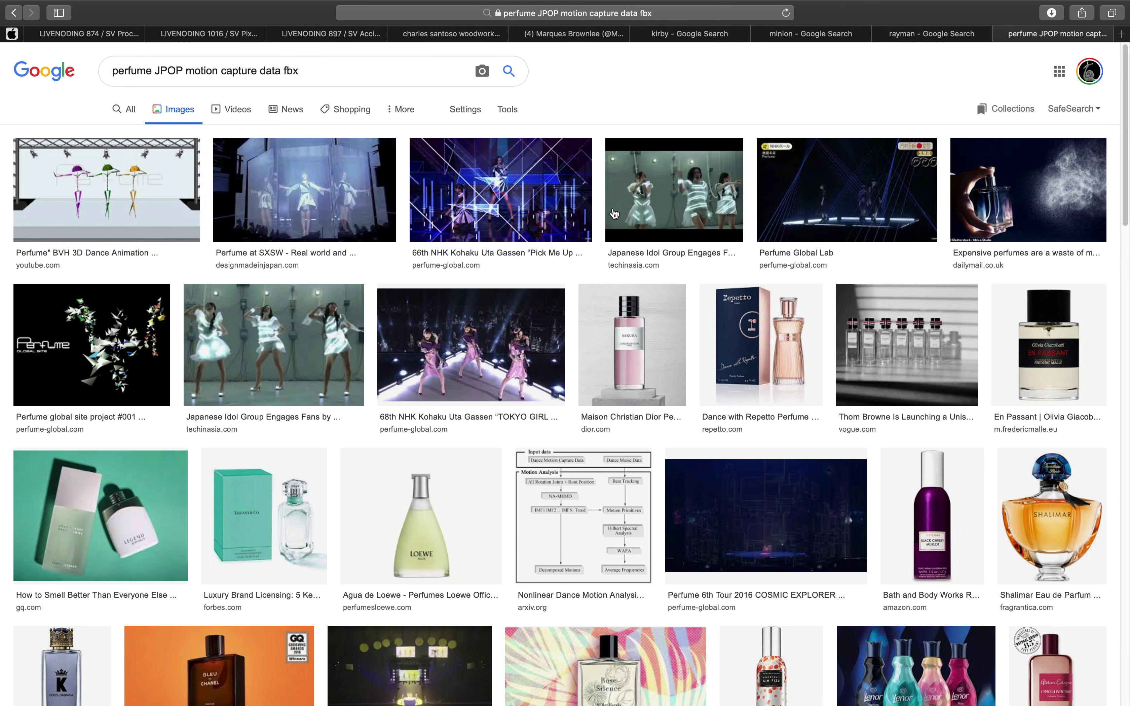
- Preview the Japanese Idol Group, Perfume at SXSW and SXSW Live Shot images
left_click(295, 336)
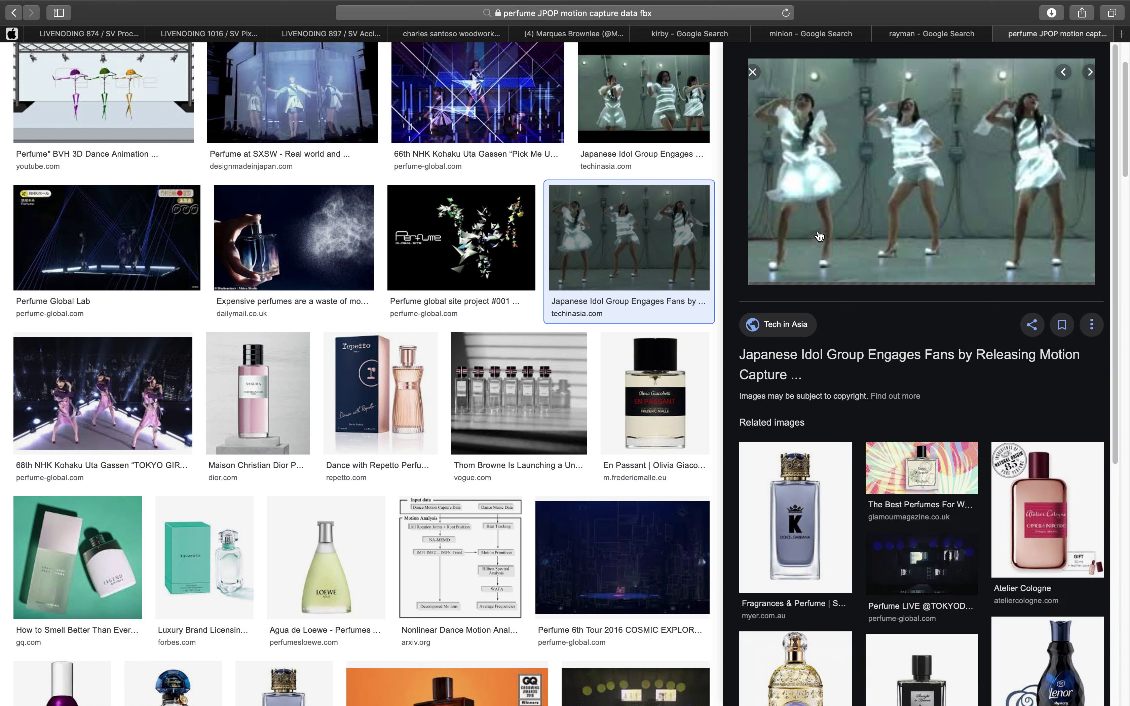
scroll(812, 208, "up", 4)
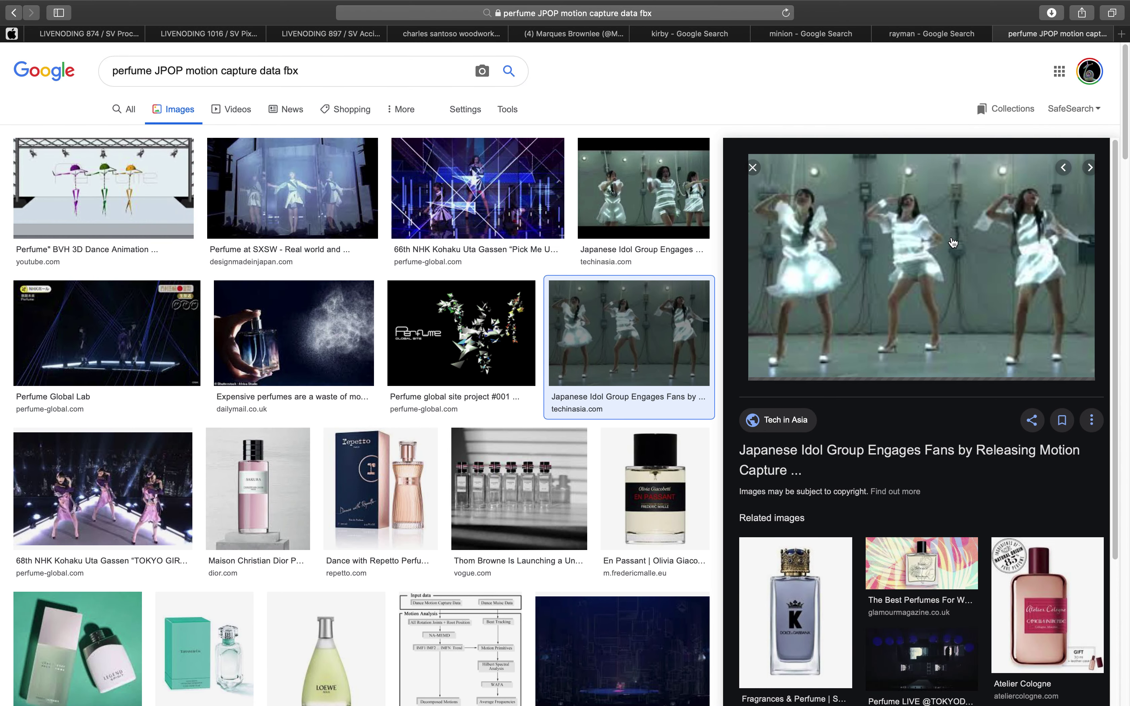
scroll(897, 292, "down", 7)
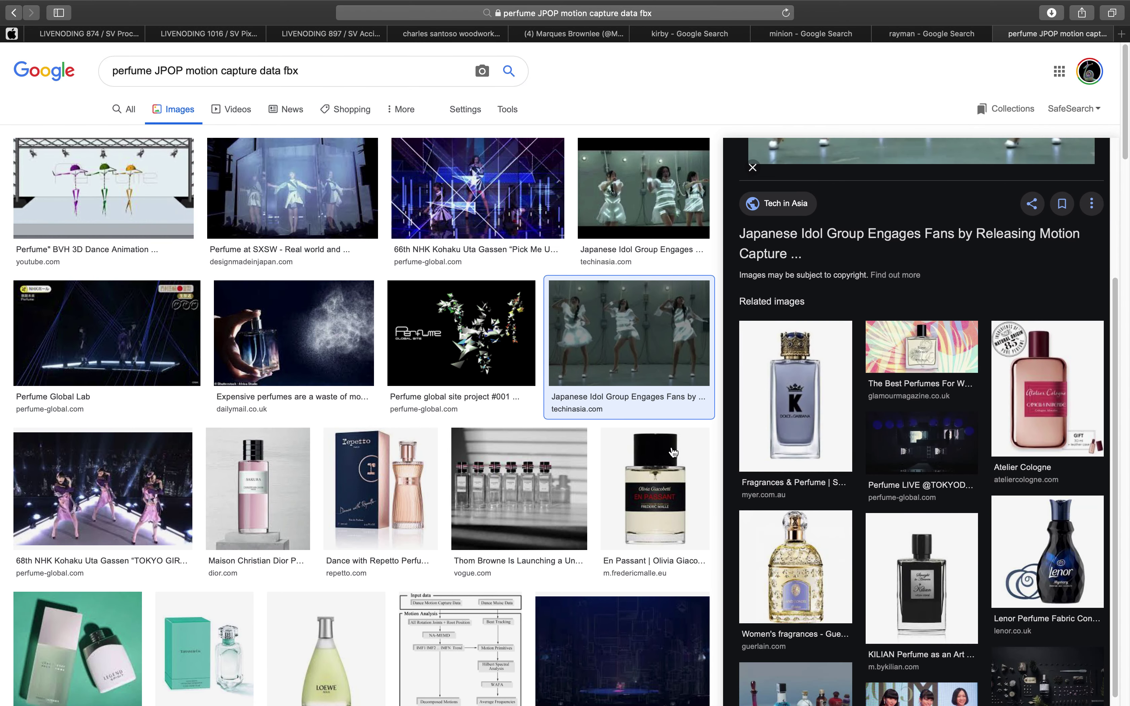
scroll(822, 317, "up", 7)
scroll(584, 383, "down", 10)
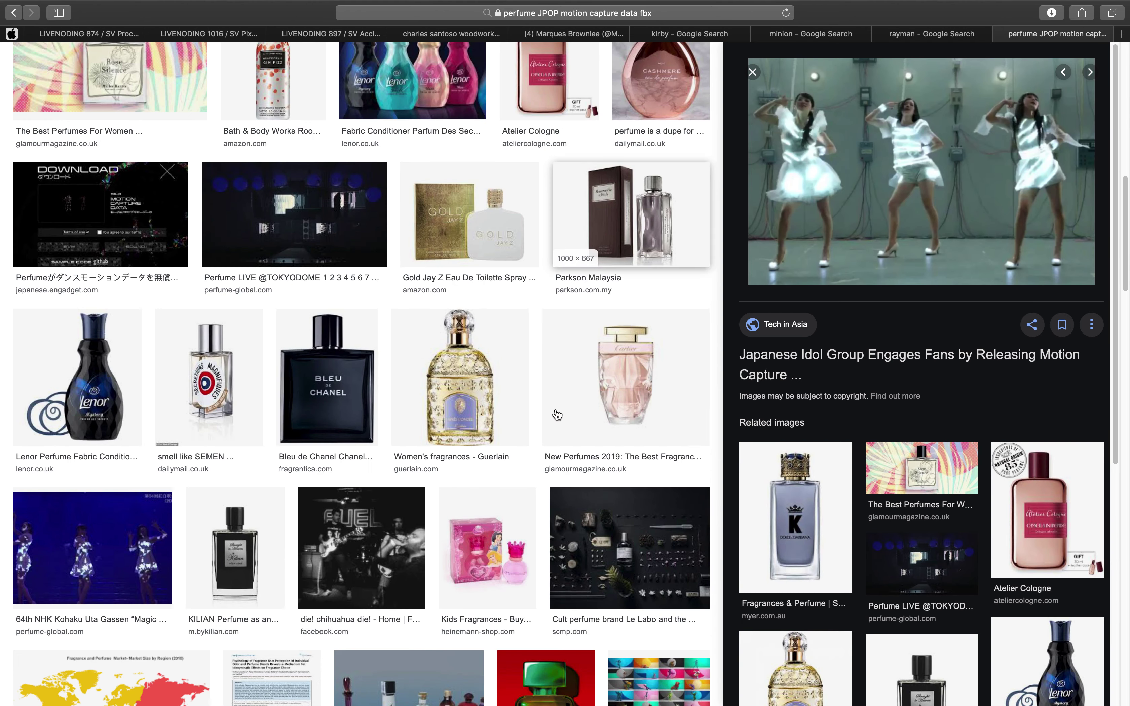
scroll(558, 404, "up", 10)
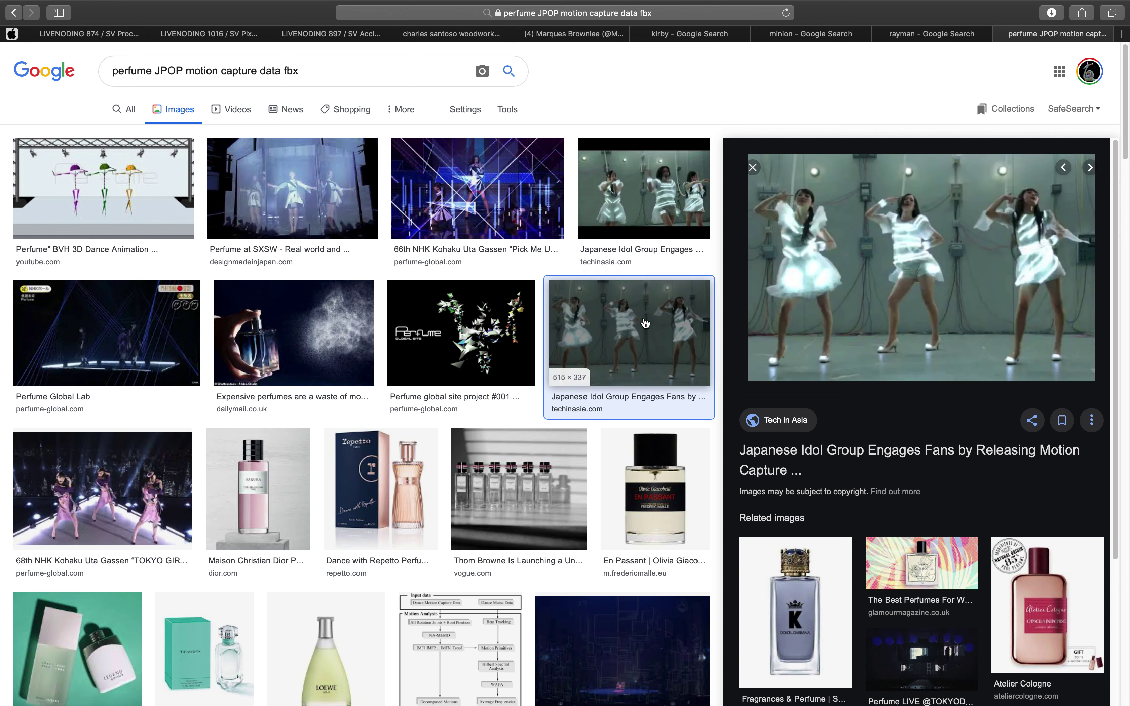
left_click(279, 202)
scroll(896, 411, "down", 3)
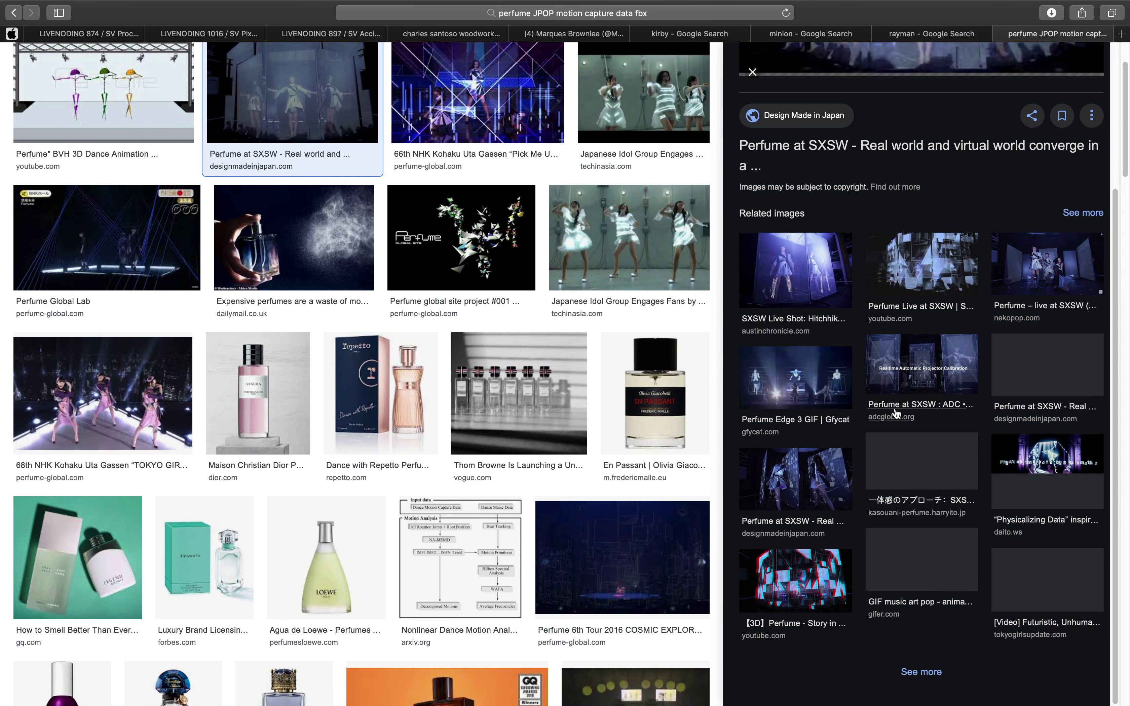
scroll(897, 411, "up", 3)
left_click(795, 452)
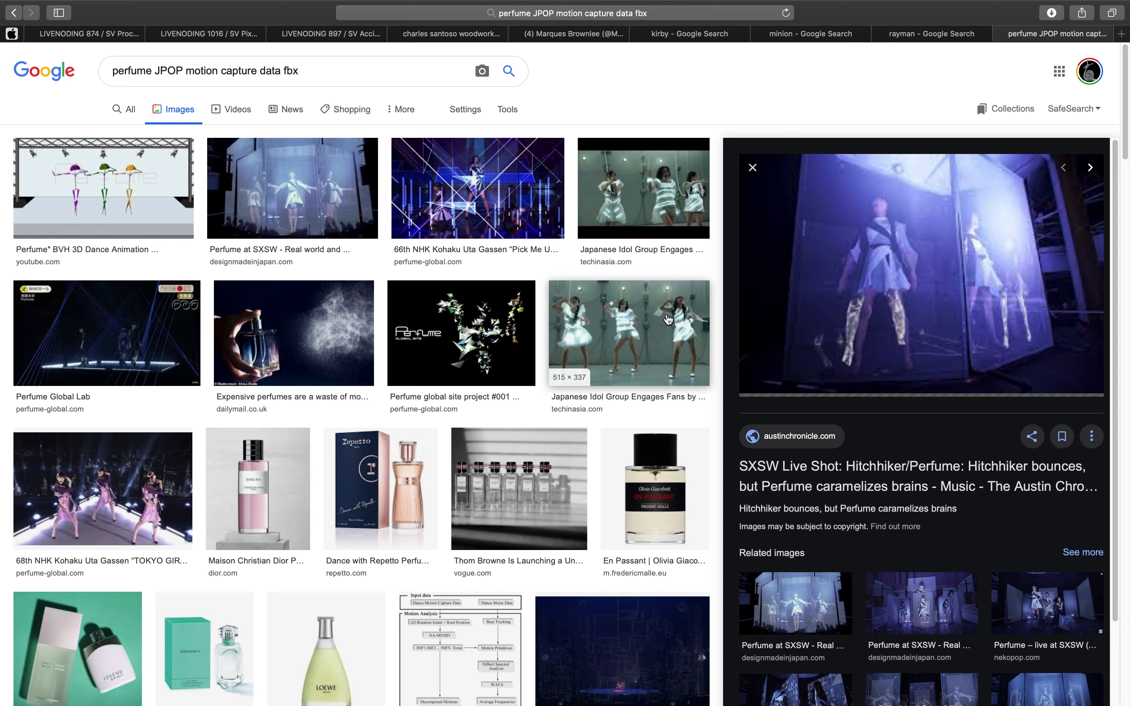